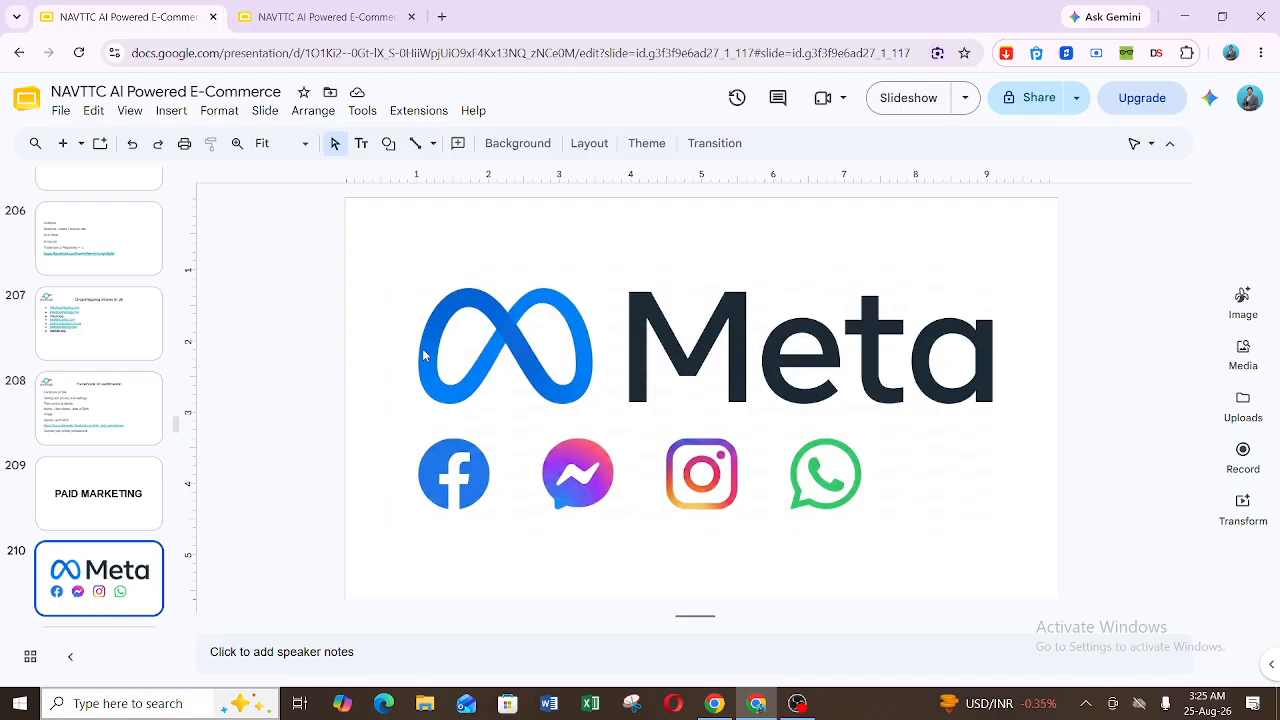
Step: Go to the META ADS INTRODUCTION slide, switch to Facebook and change the active profile to the Dot Mads page
{"action": "key", "text": "Down"}
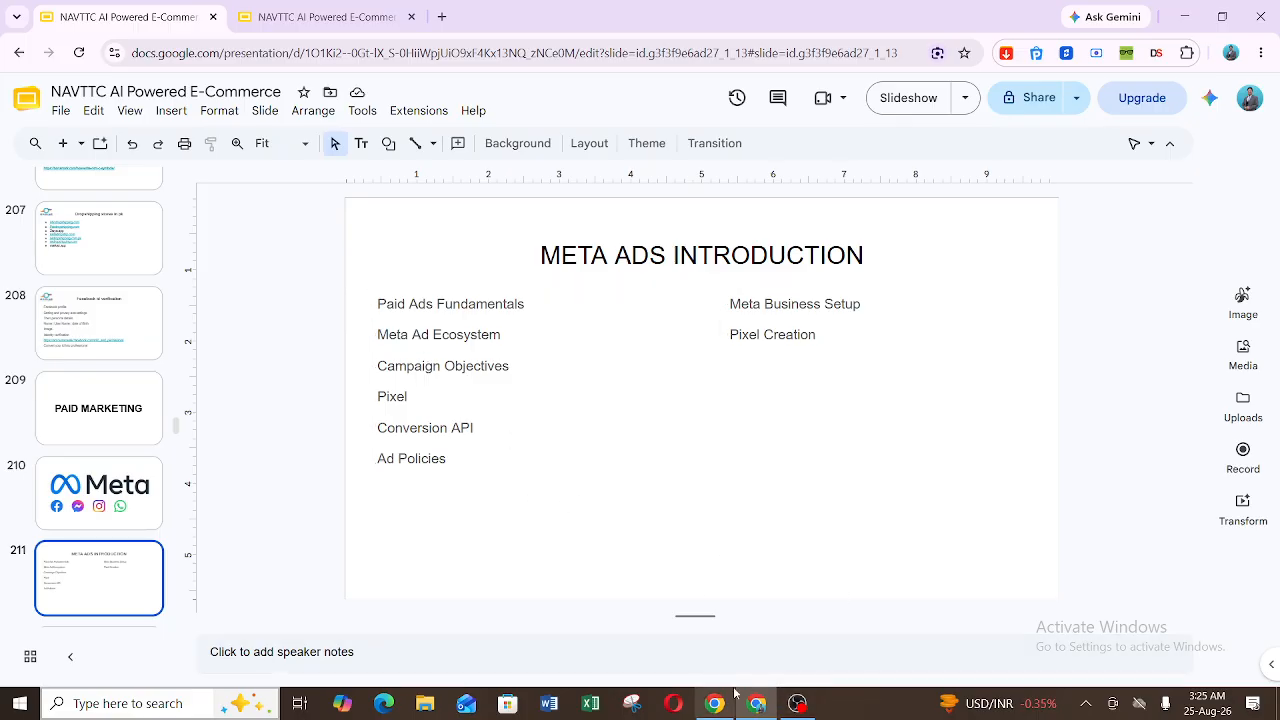
{"action": "mouse_move", "coordinate": [711, 707]}
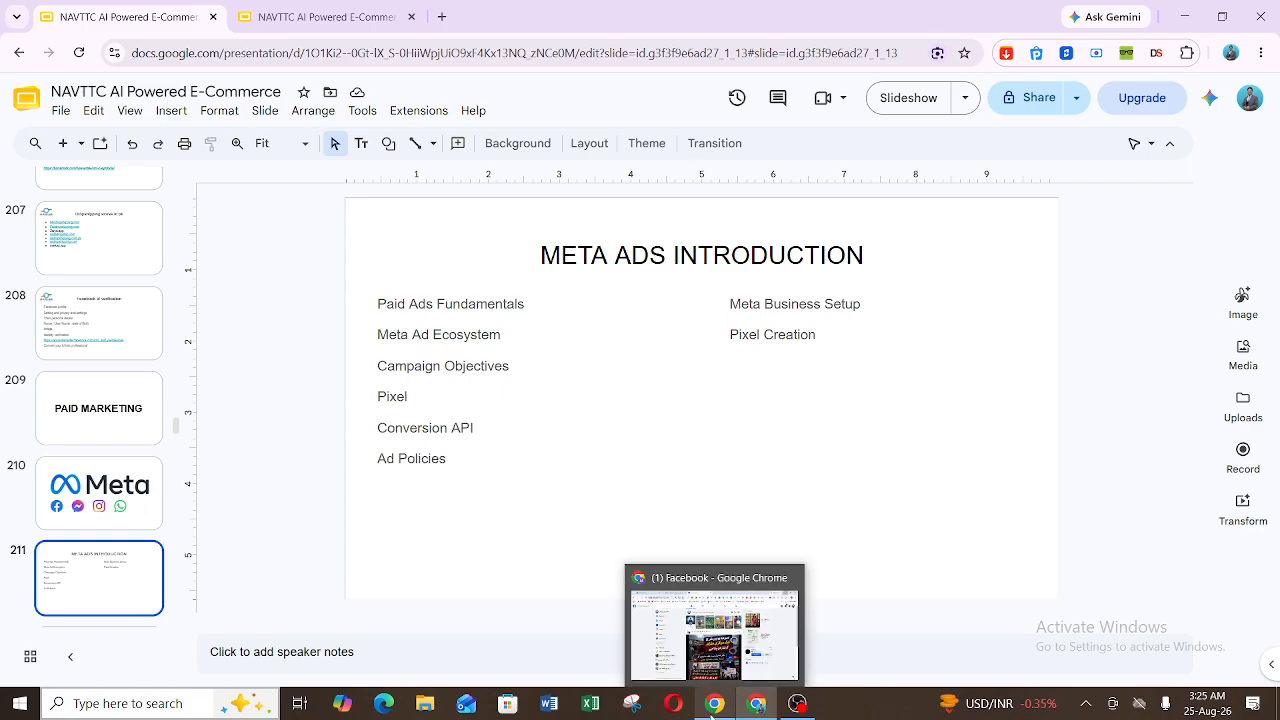
{"action": "left_click", "coordinate": [711, 707]}
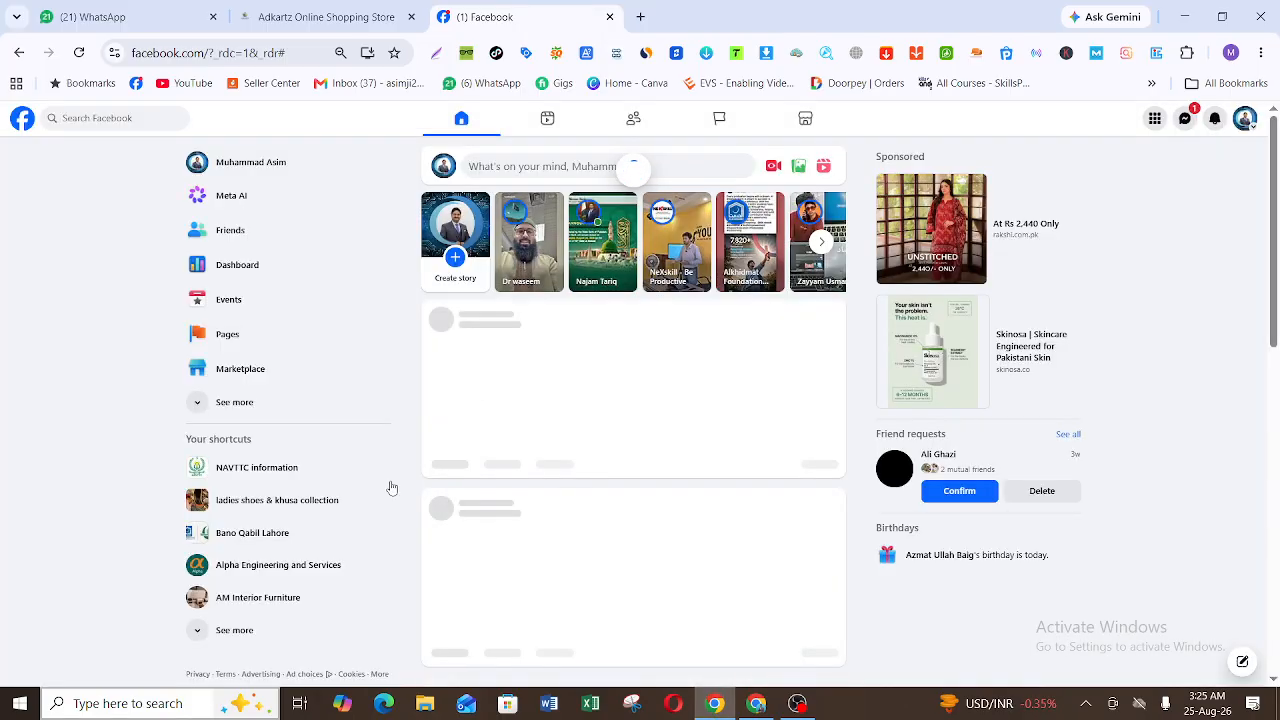
{"action": "left_click", "coordinate": [1245, 119]}
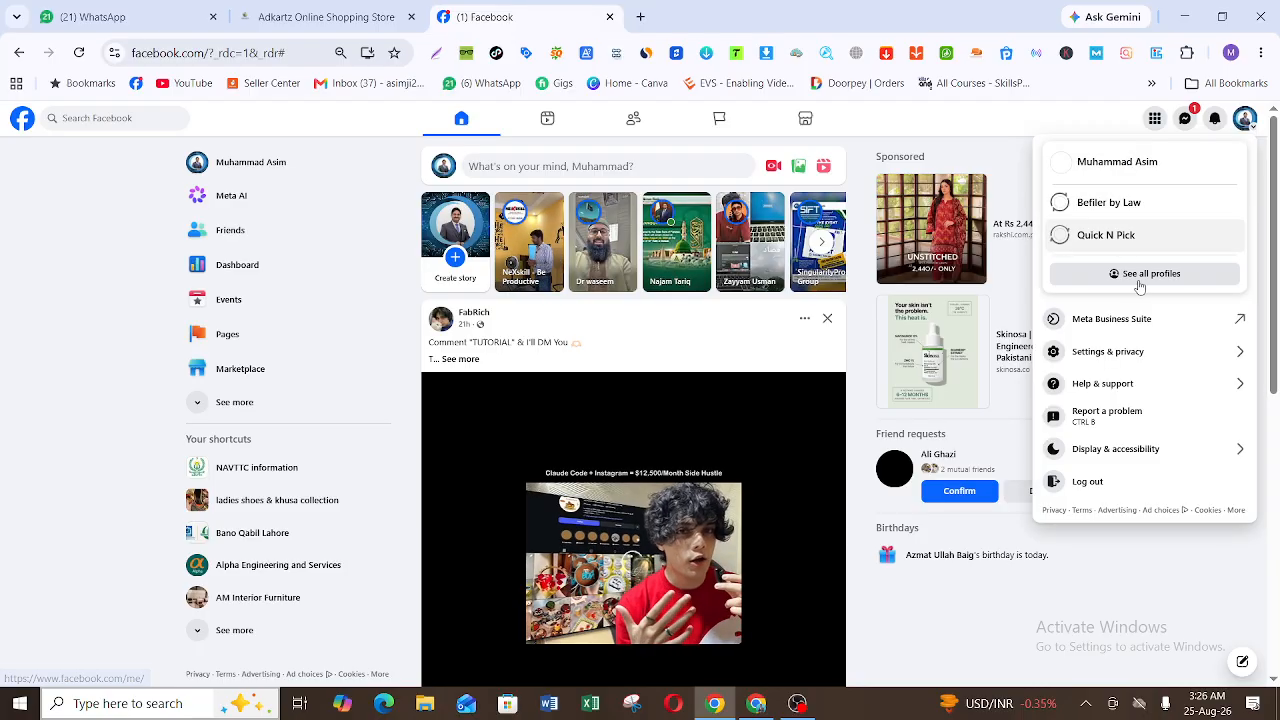
{"action": "left_click", "coordinate": [1141, 280]}
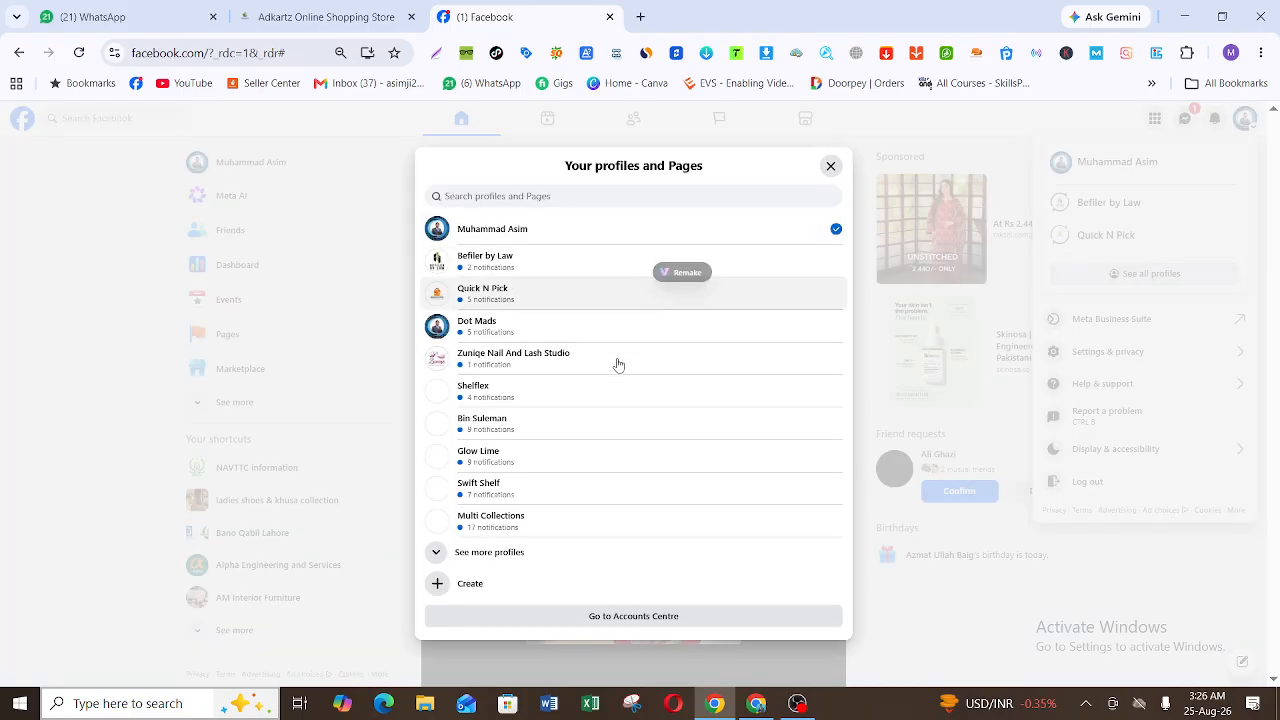
{"action": "left_click", "coordinate": [611, 333]}
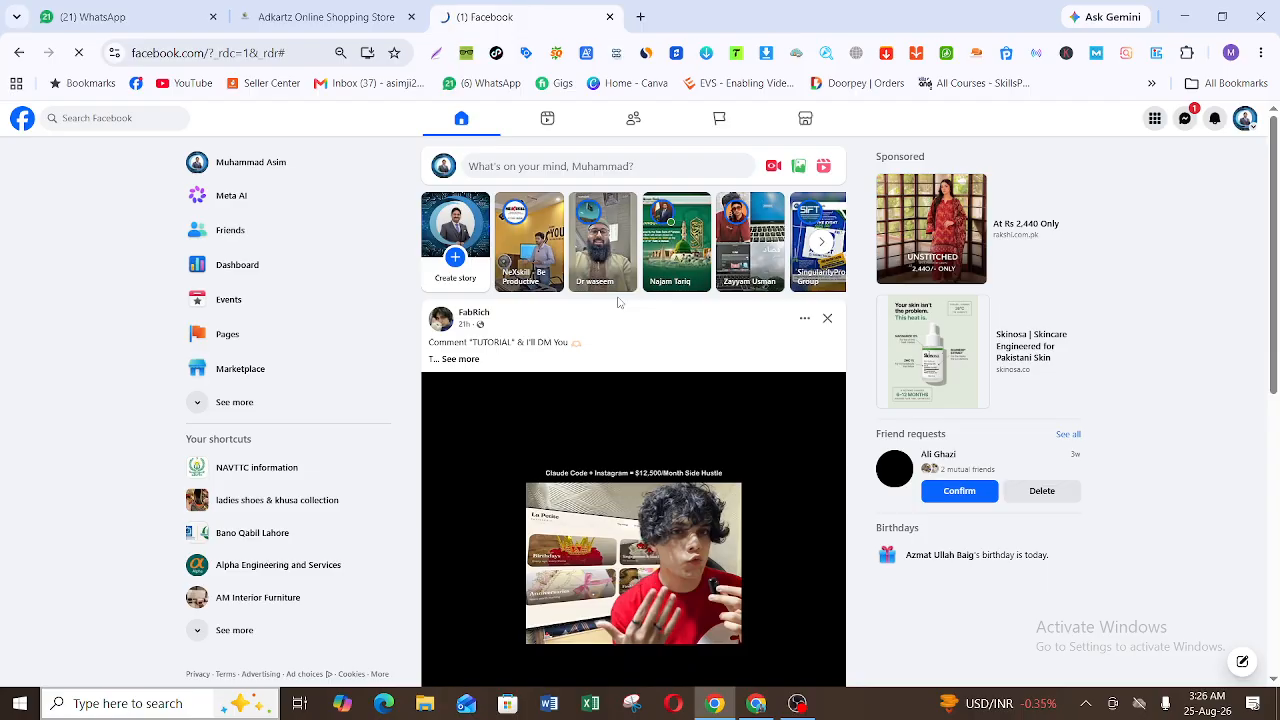
Step: Switch the active profile to Quick N Pick and open its Facebook page
{"action": "left_click", "coordinate": [1243, 120]}
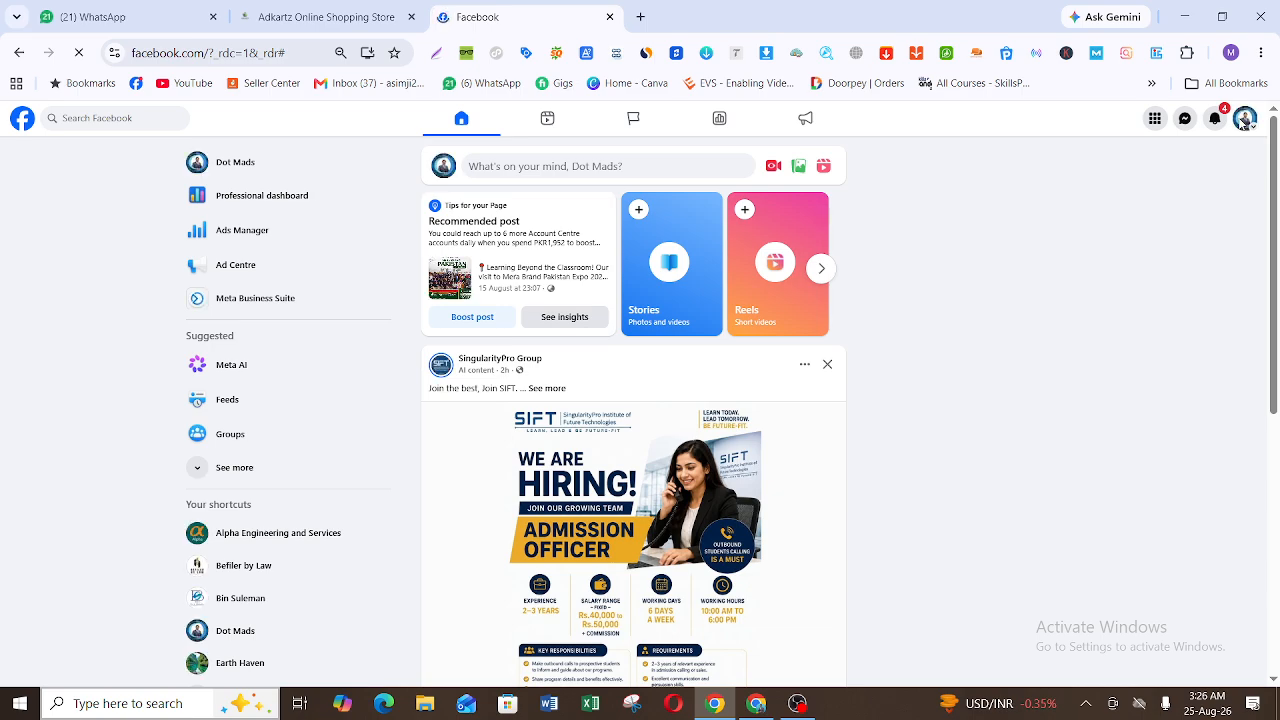
{"action": "left_click", "coordinate": [1243, 120]}
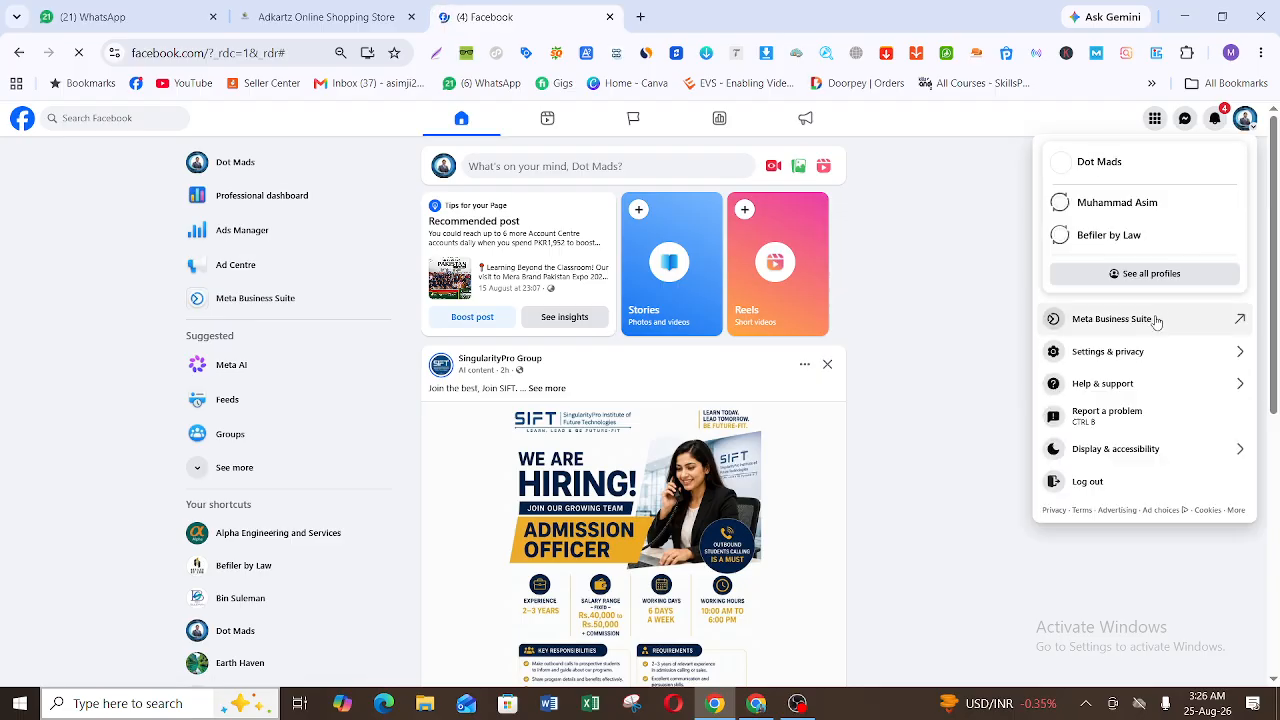
{"action": "left_click", "coordinate": [1145, 273]}
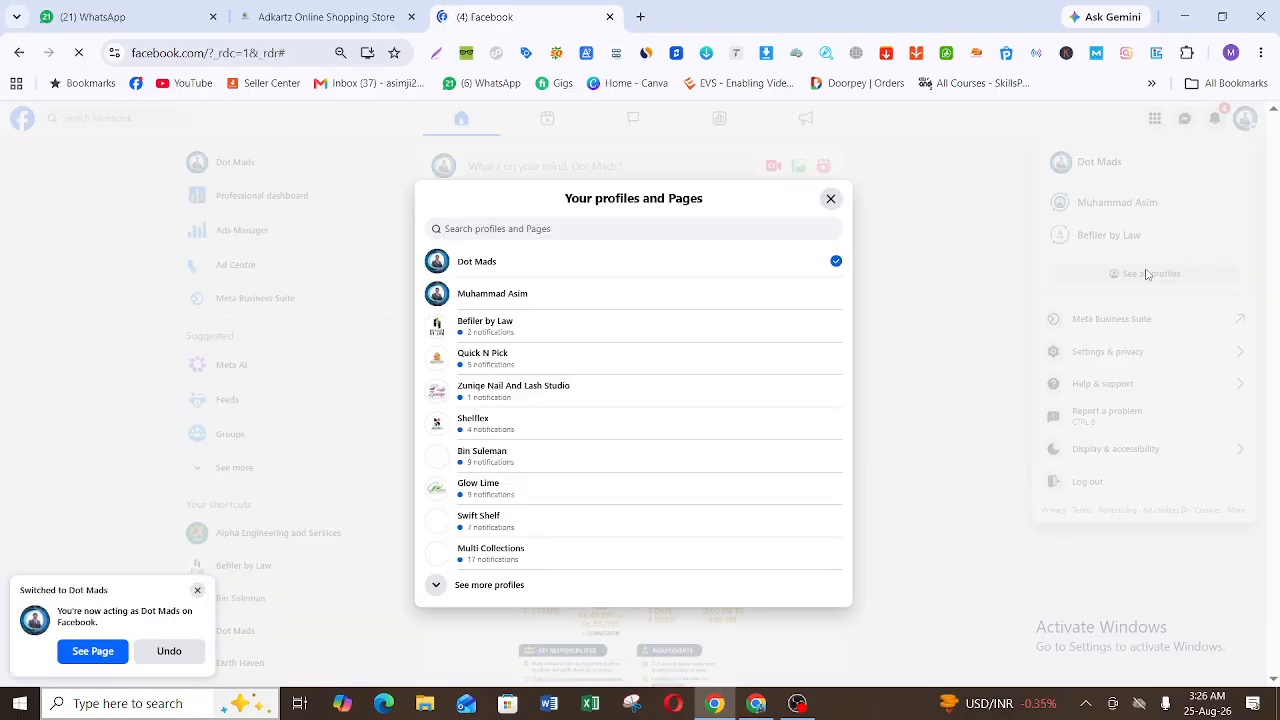
{"action": "left_click", "coordinate": [596, 357]}
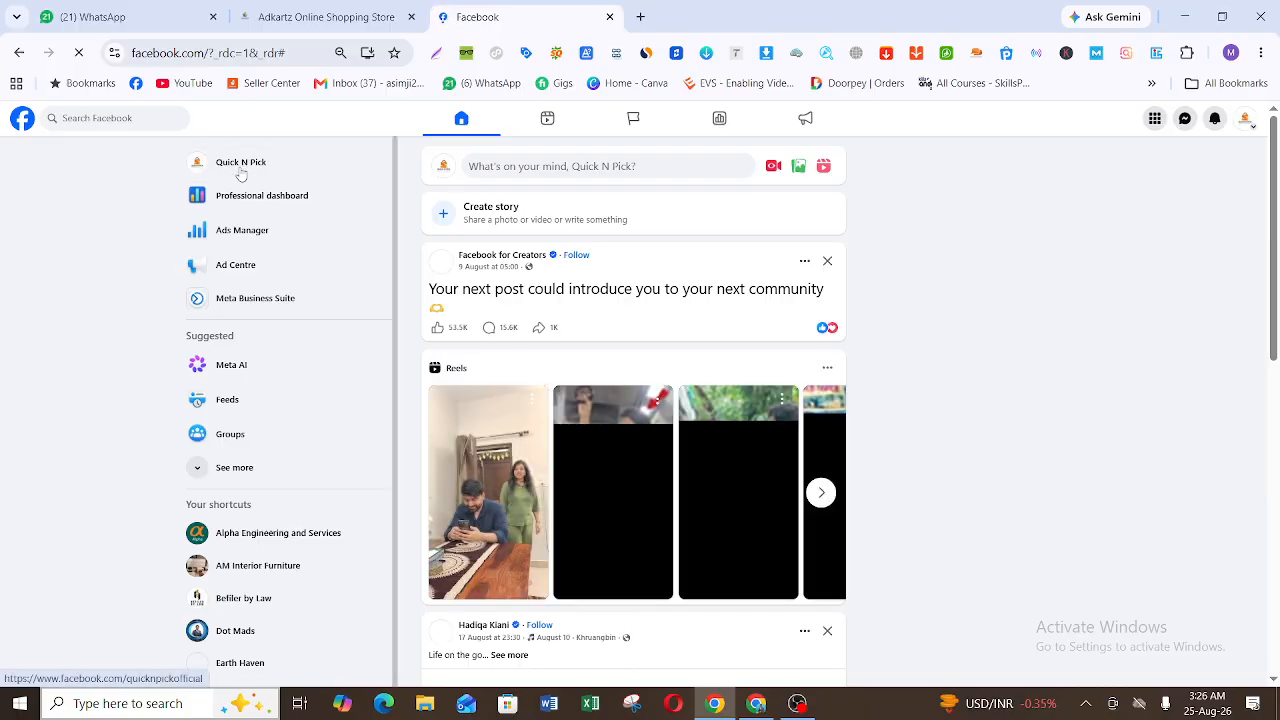
{"action": "left_click", "coordinate": [241, 168]}
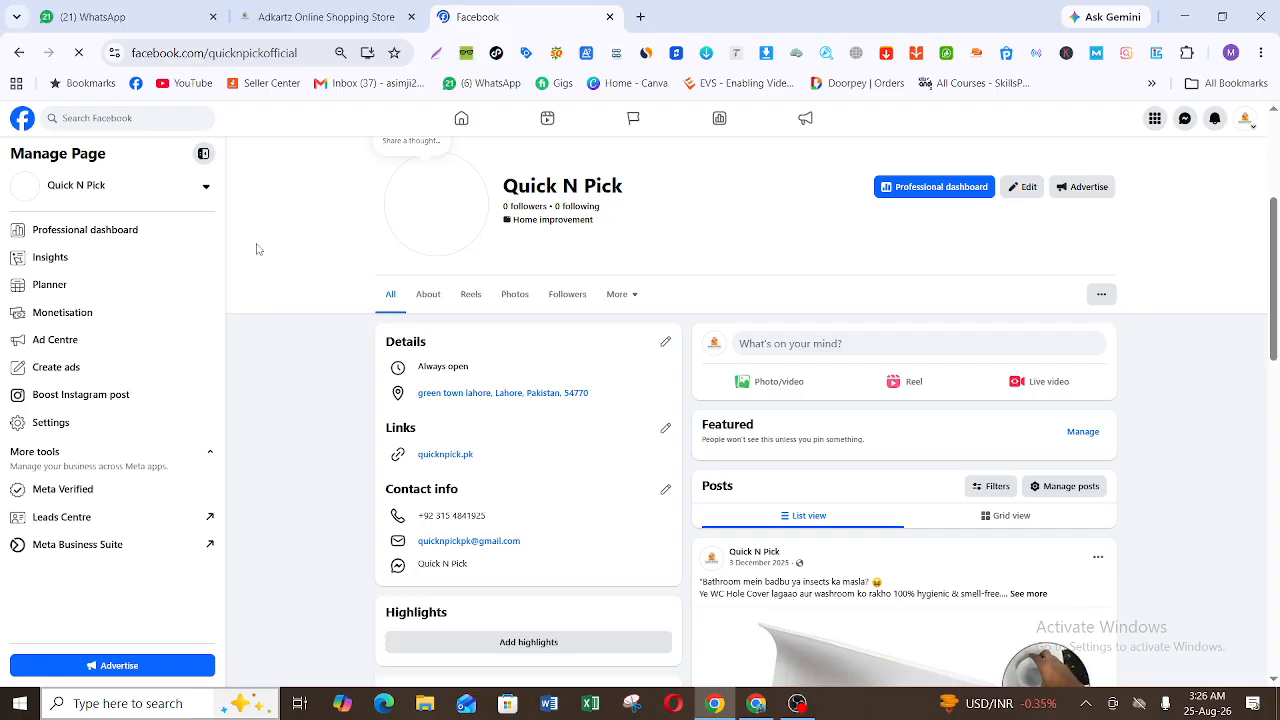
{"action": "left_click", "coordinate": [1244, 124]}
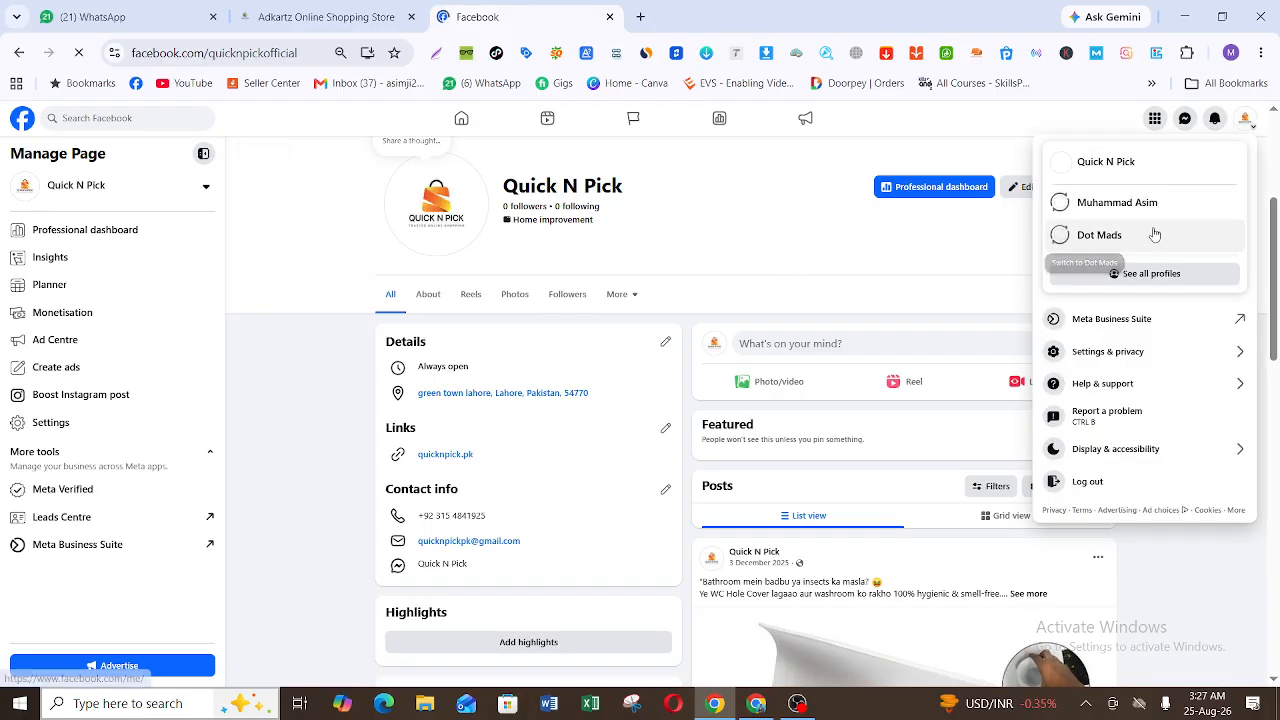
{"action": "left_click", "coordinate": [322, 387]}
Step: Return to the Google Slides deck and review the slides on audience research, automated ads and boosting a post, ending on AUDIENCE RESEARCH
{"action": "left_click", "coordinate": [756, 703]}
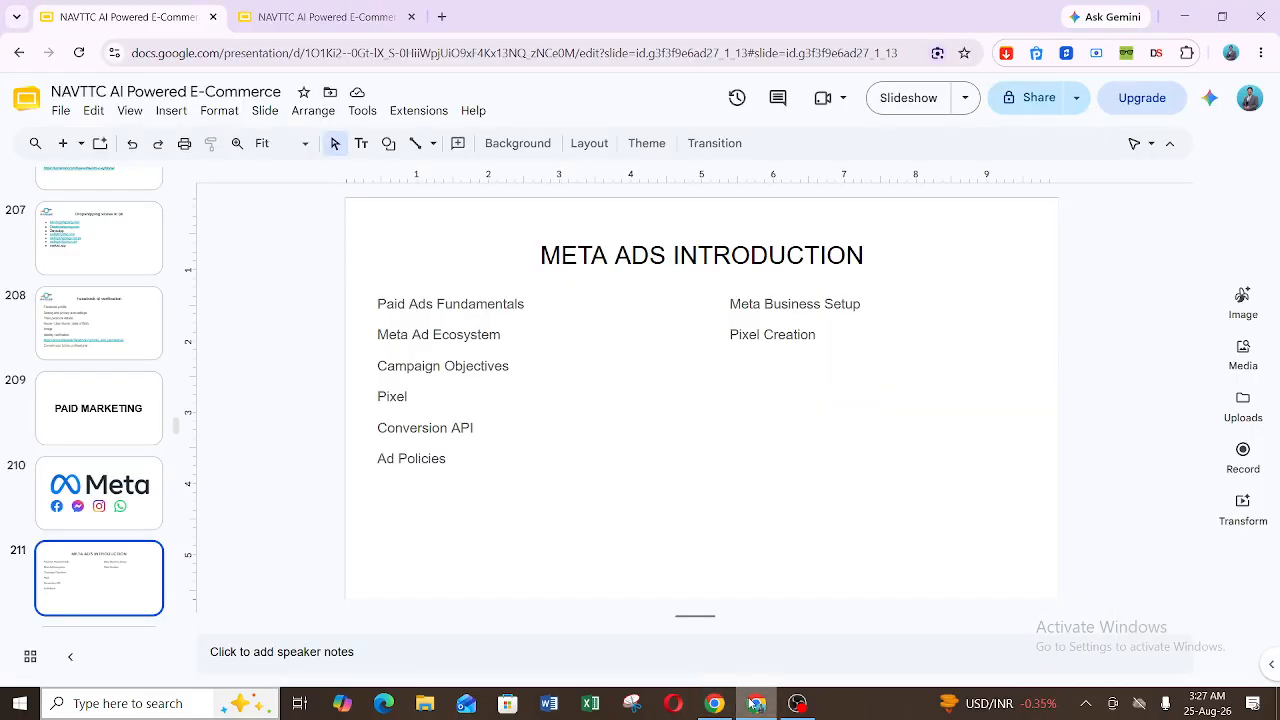
{"action": "key", "text": "Down"}
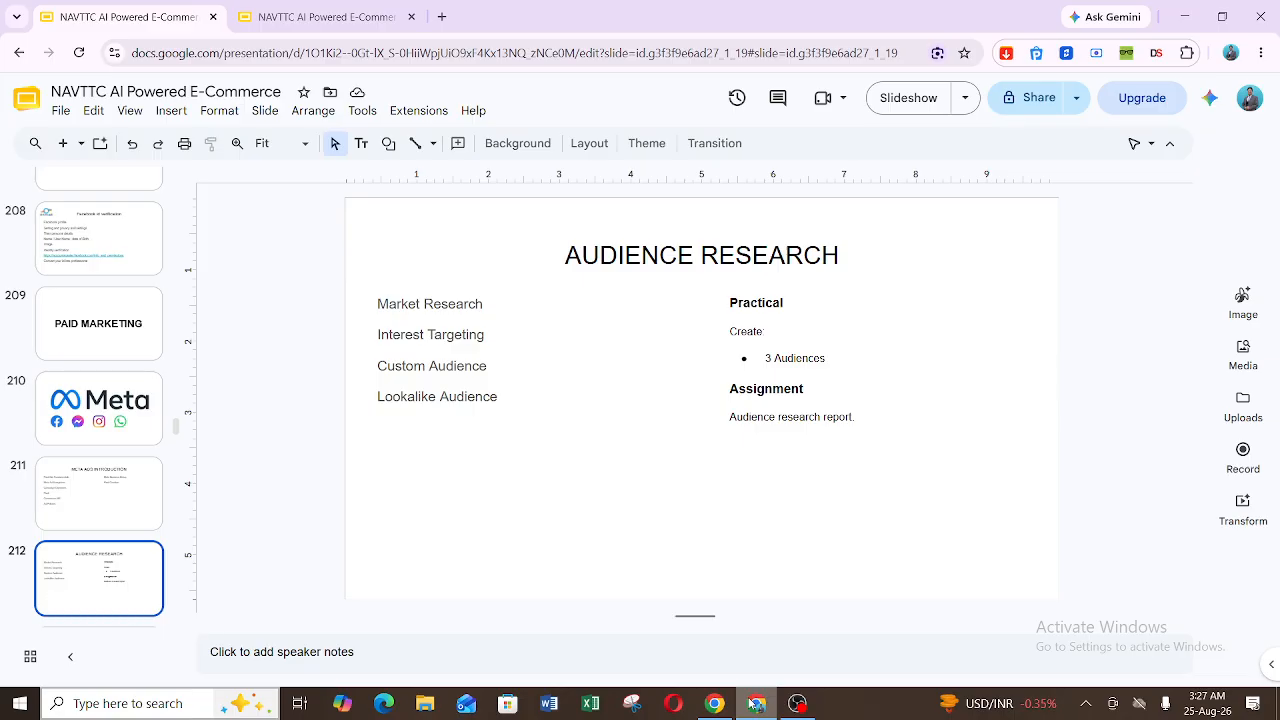
{"action": "key", "text": "Down"}
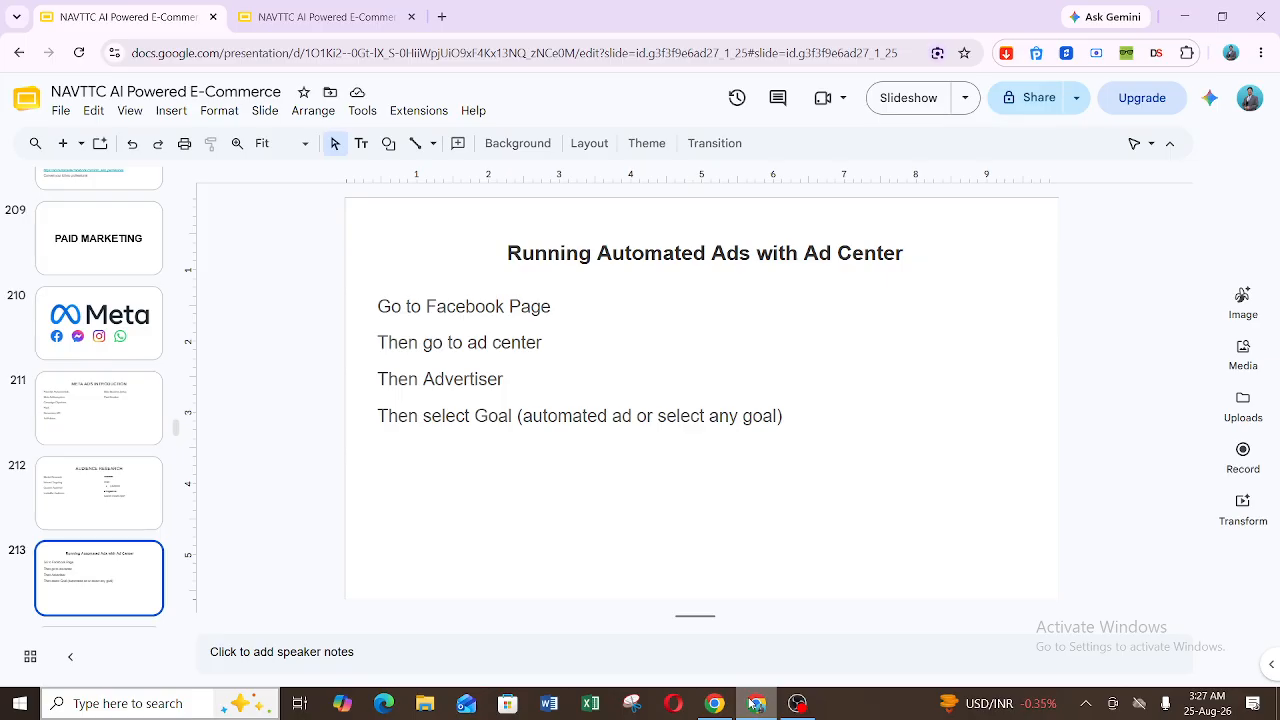
{"action": "key", "text": "Down"}
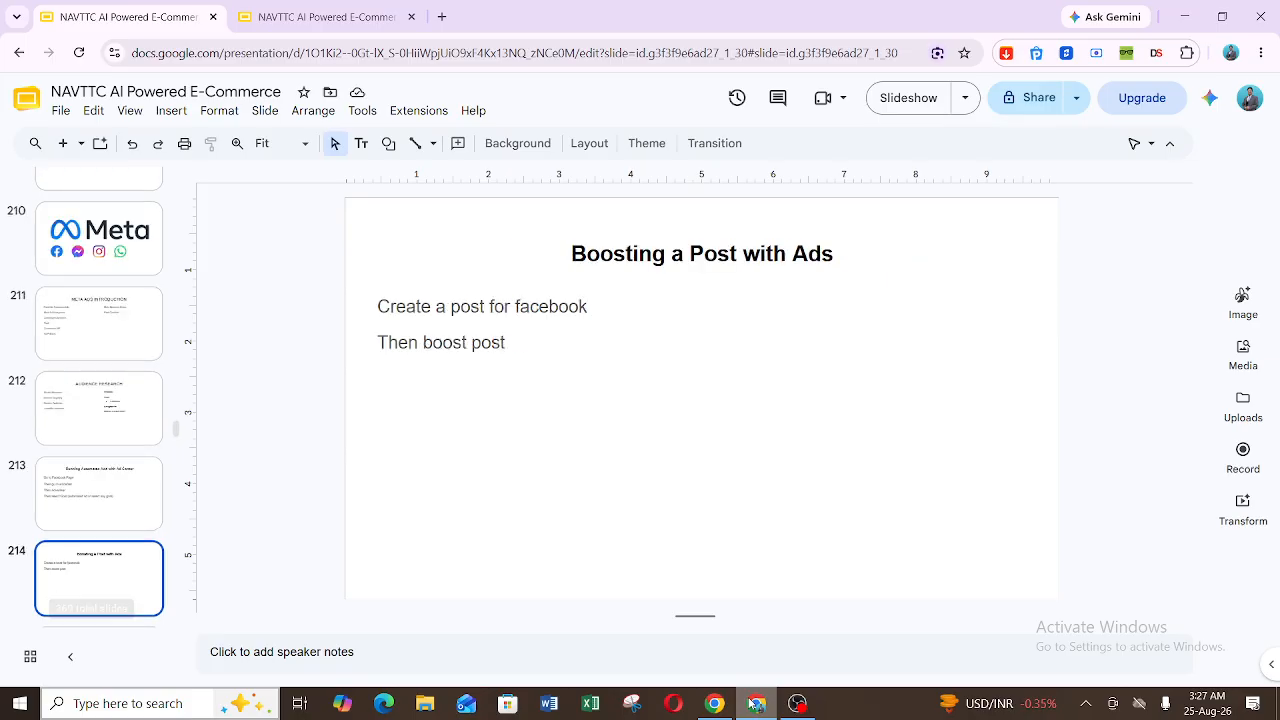
{"action": "key", "text": "Up"}
{"action": "key", "text": "Up"}
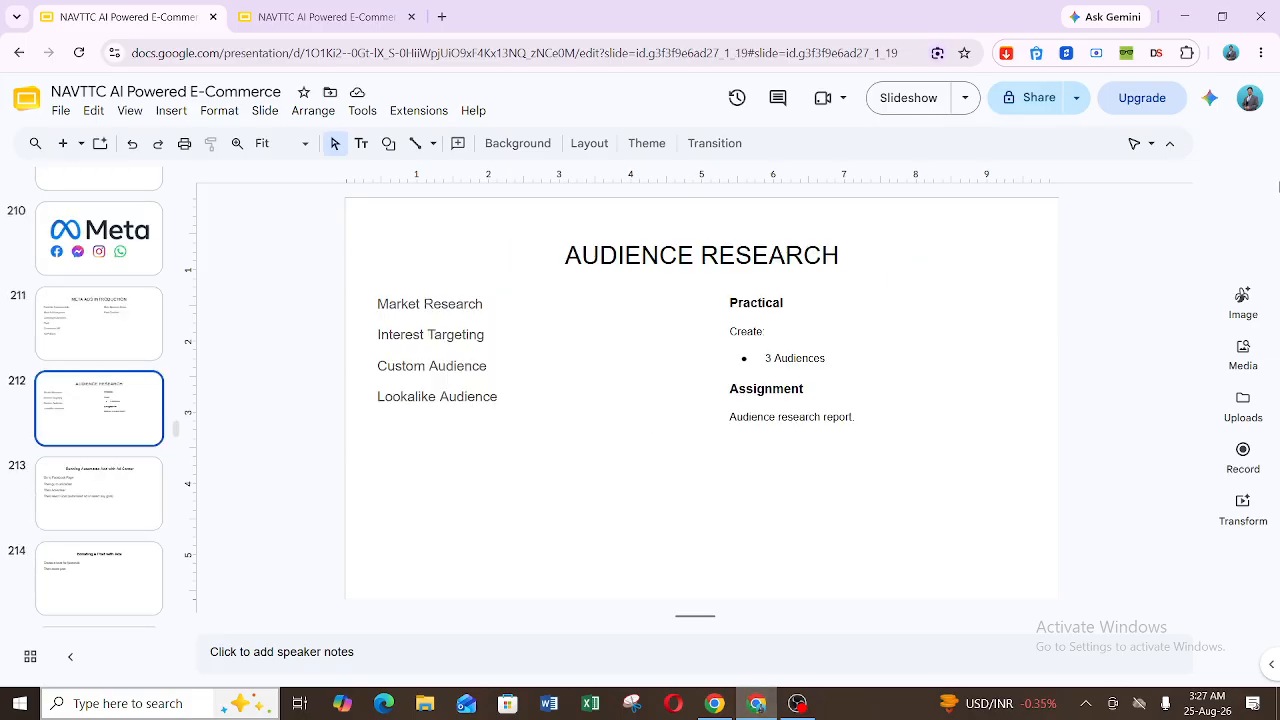
Step: Switch back to Facebook and start boosting the WC hole cover post on the Quick N Pick page
{"action": "key", "text": "alt+Tab"}
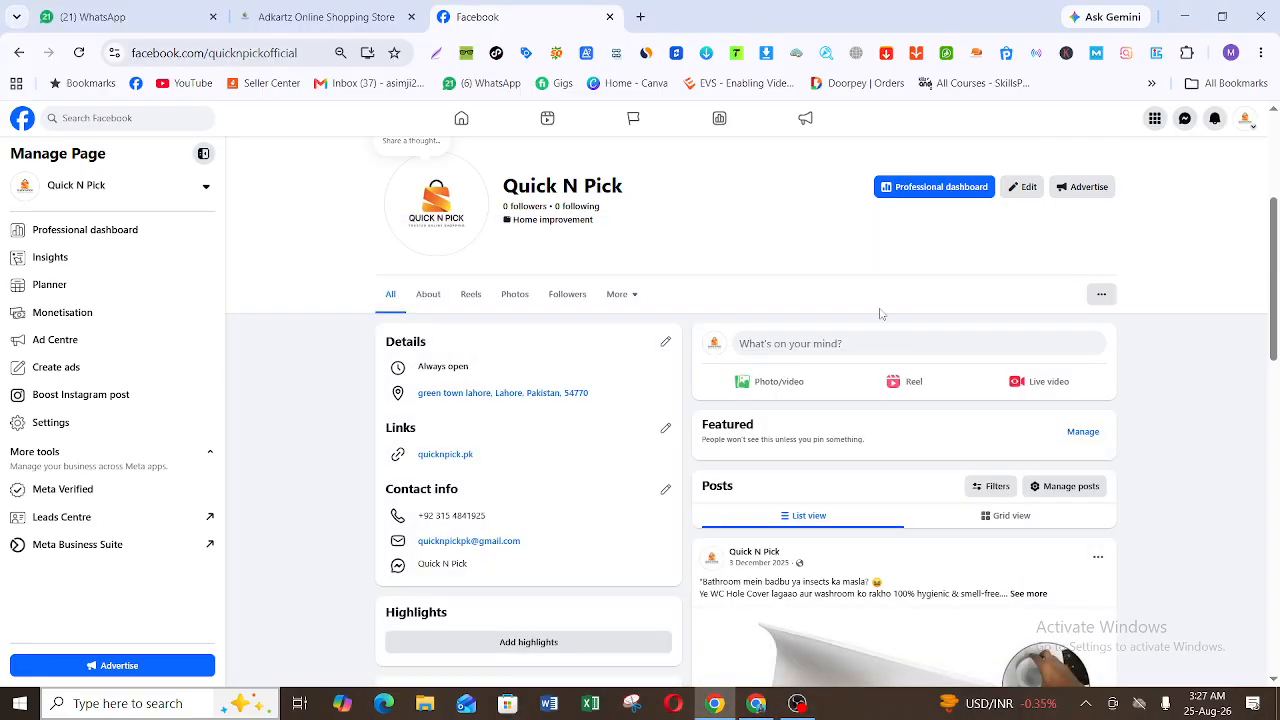
{"action": "scroll", "coordinate": [1275, 362], "scroll_direction": "down", "scroll_amount": 2}
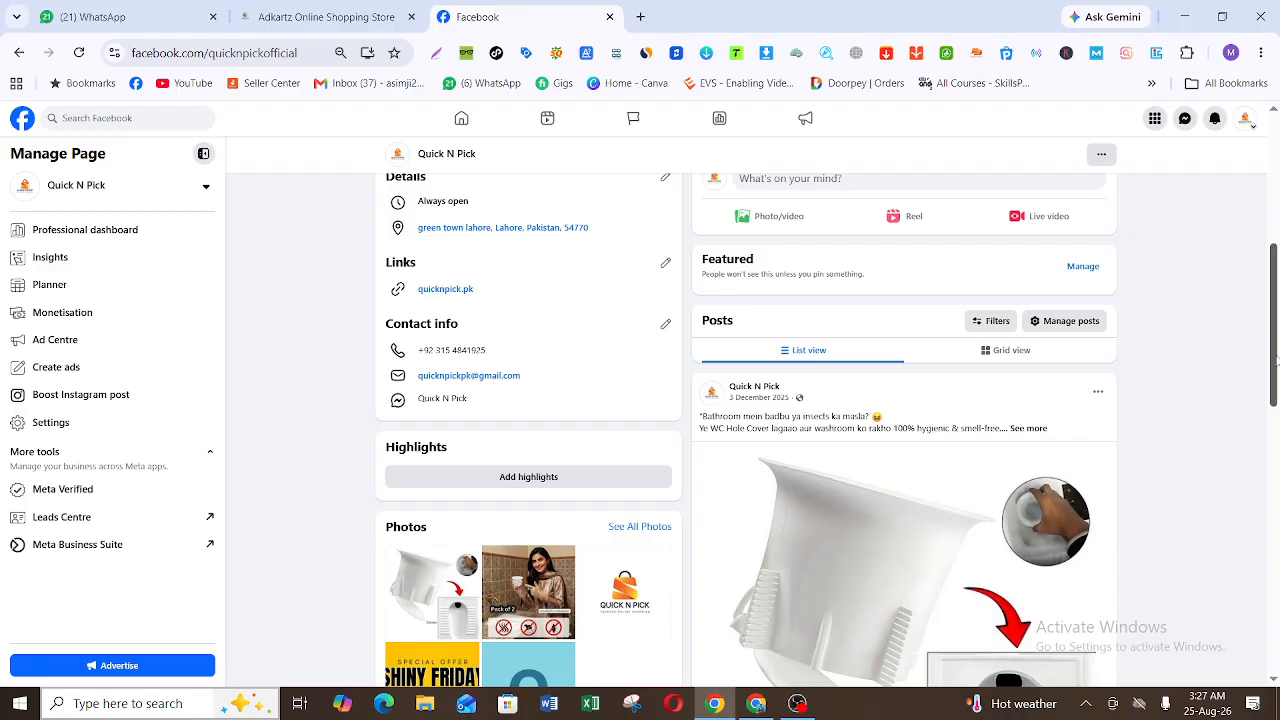
{"action": "scroll", "coordinate": [1275, 360], "scroll_direction": "down", "scroll_amount": 2}
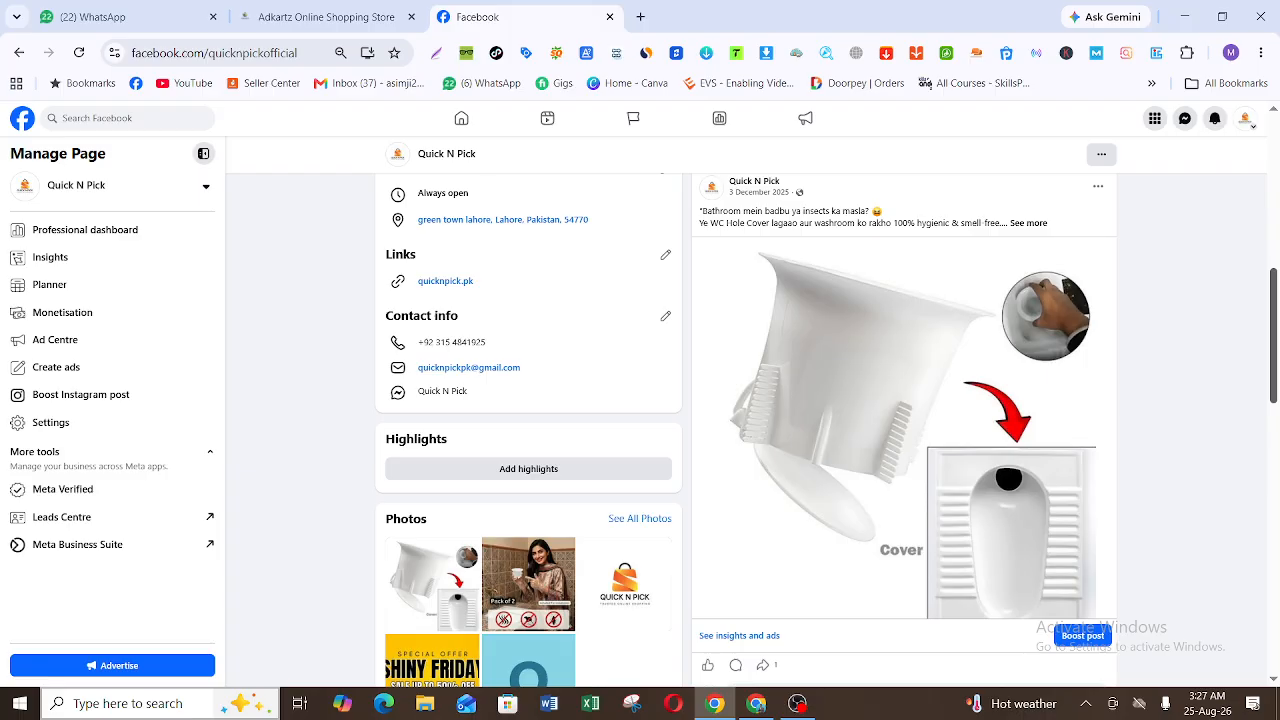
{"action": "scroll", "coordinate": [904, 430], "scroll_direction": "down", "scroll_amount": 3}
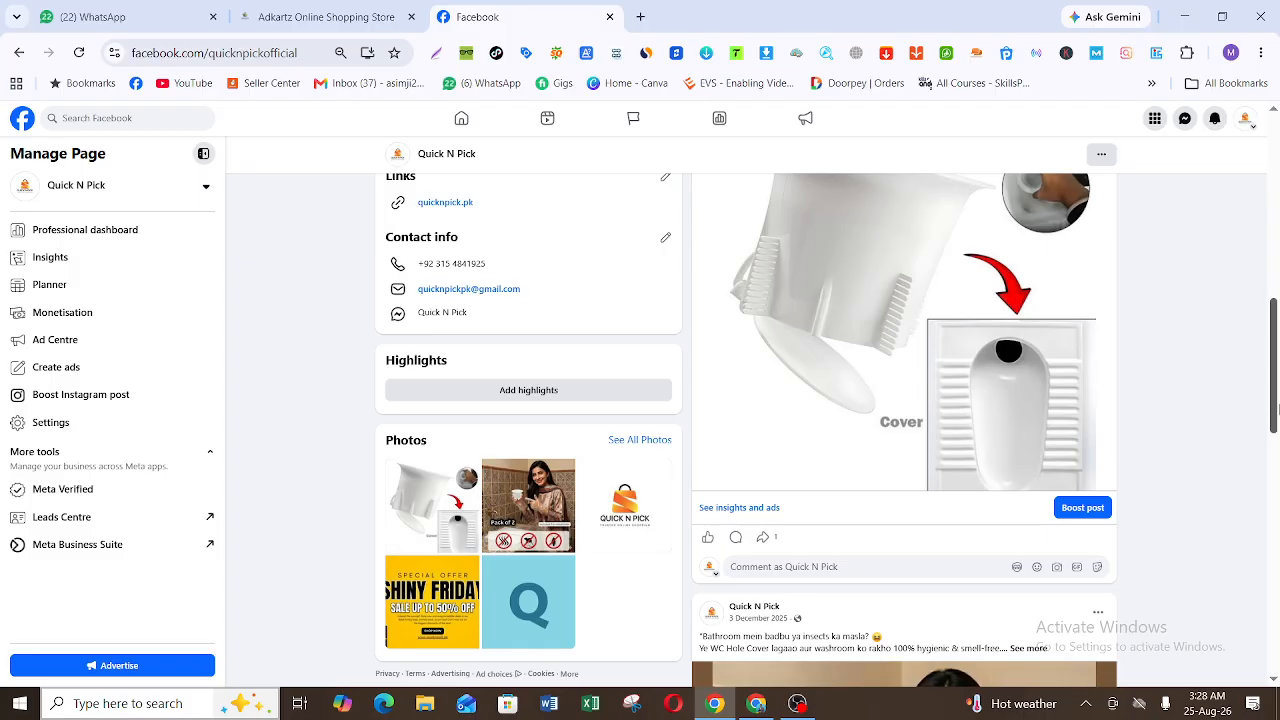
{"action": "left_click", "coordinate": [1083, 508]}
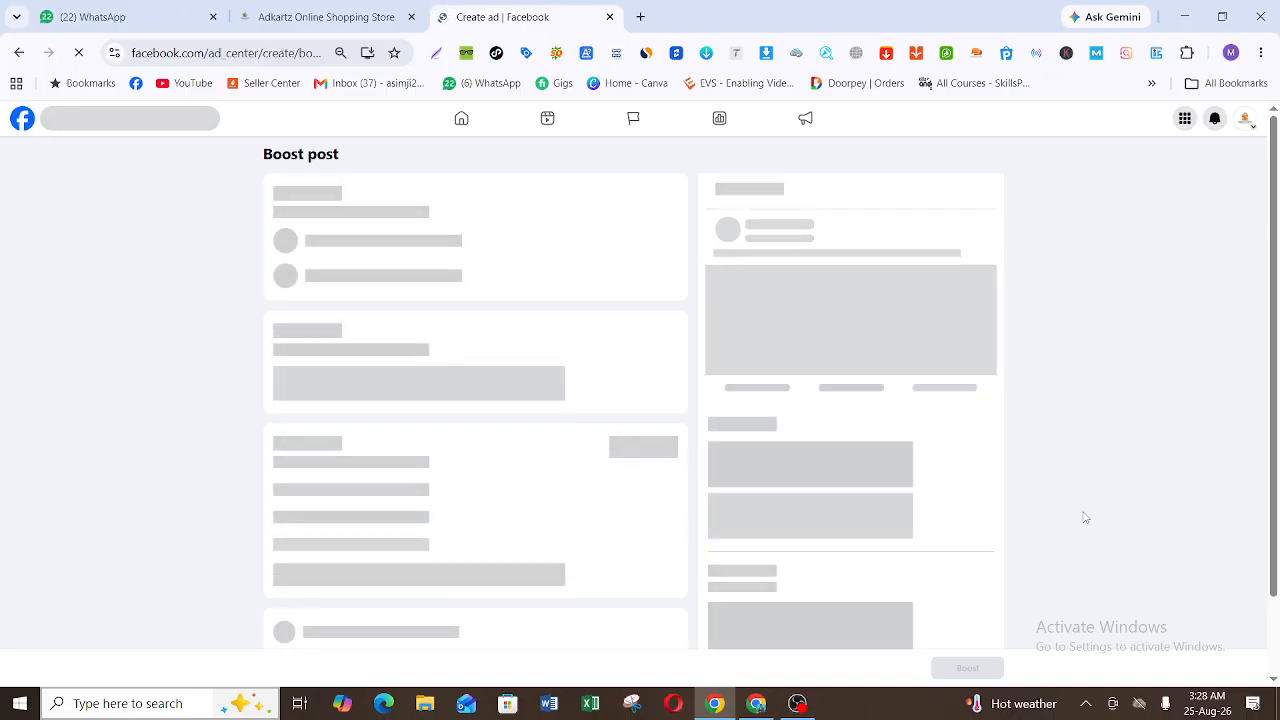
Step: Connect the computer to the ISDI Transworld 5G Wi-Fi network and reload the Boost post page
{"action": "left_click", "coordinate": [1087, 704]}
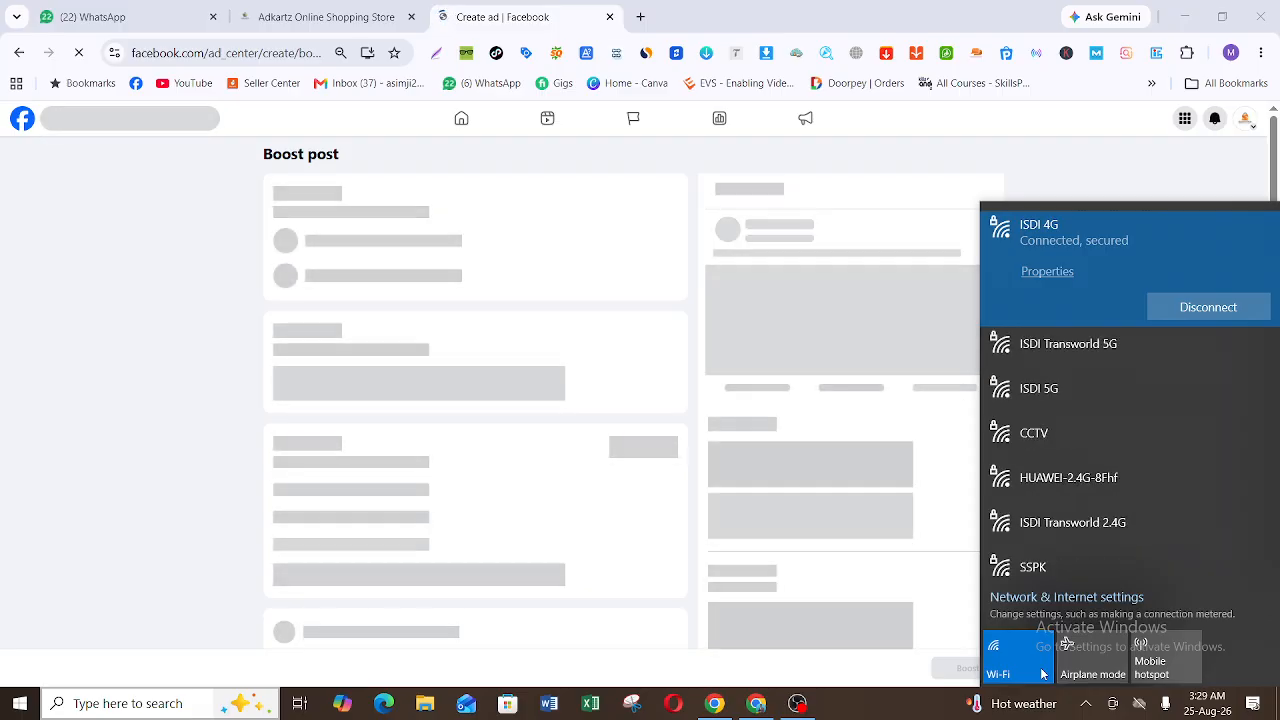
{"action": "left_click", "coordinate": [1199, 347]}
{"action": "left_click", "coordinate": [1199, 347]}
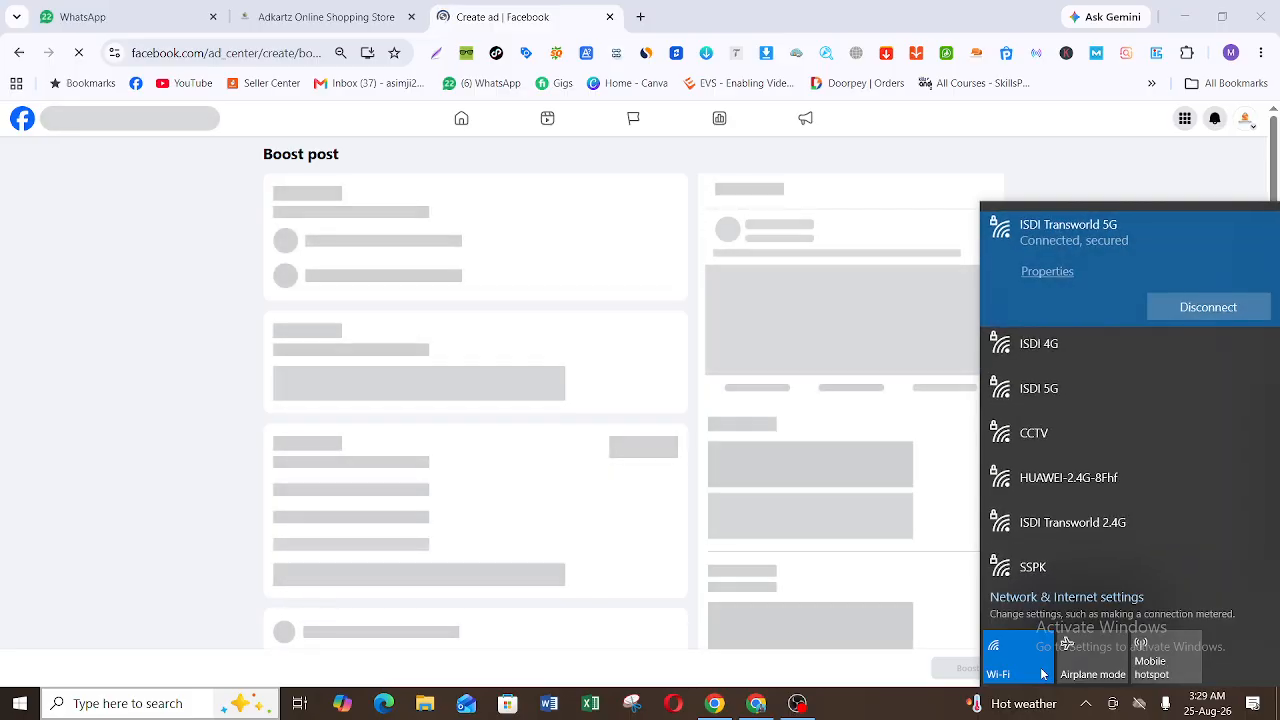
{"action": "left_click", "coordinate": [323, 53]}
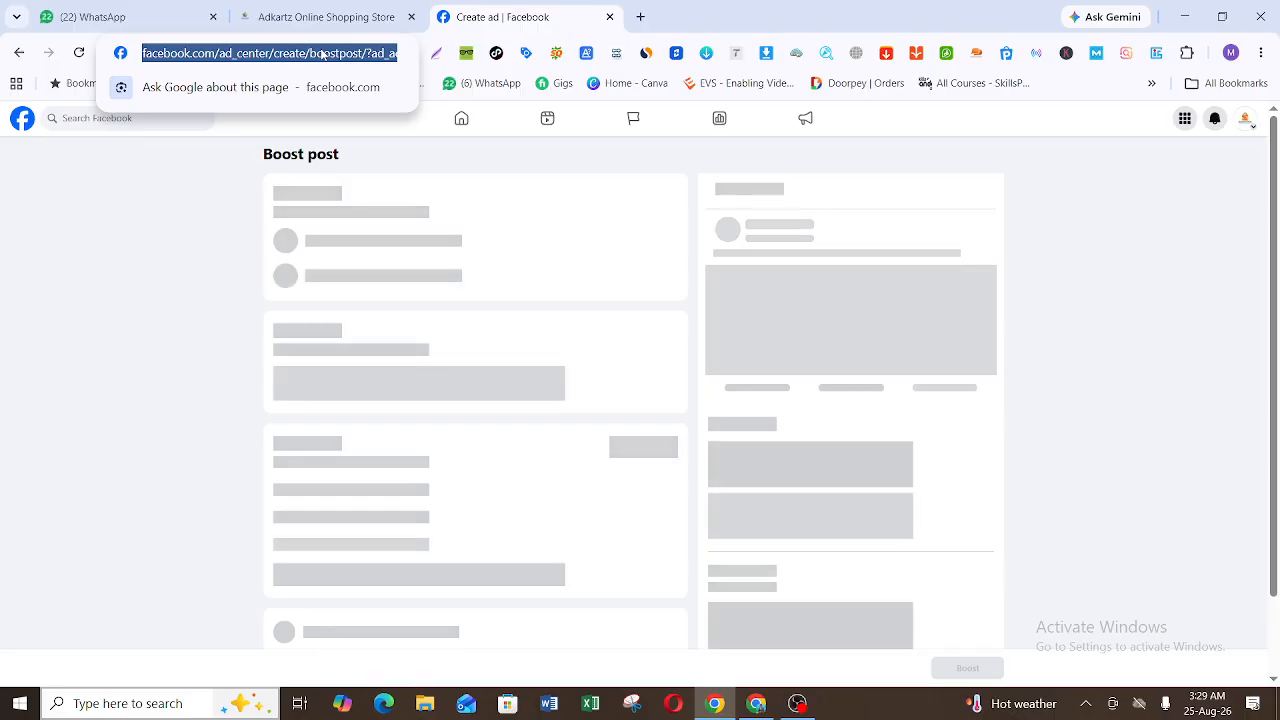
{"action": "key", "text": "Return"}
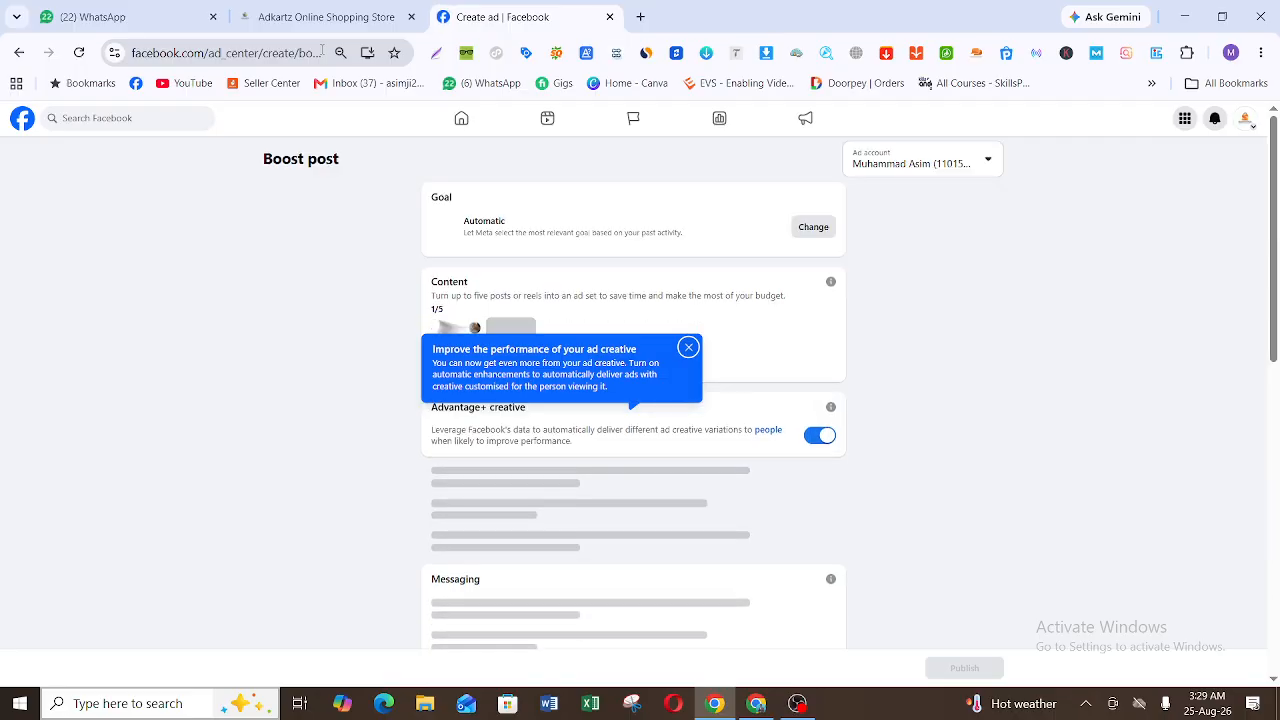
Step: Dismiss the ad creative tip and review the goals available for the boosted post
{"action": "left_click", "coordinate": [688, 347]}
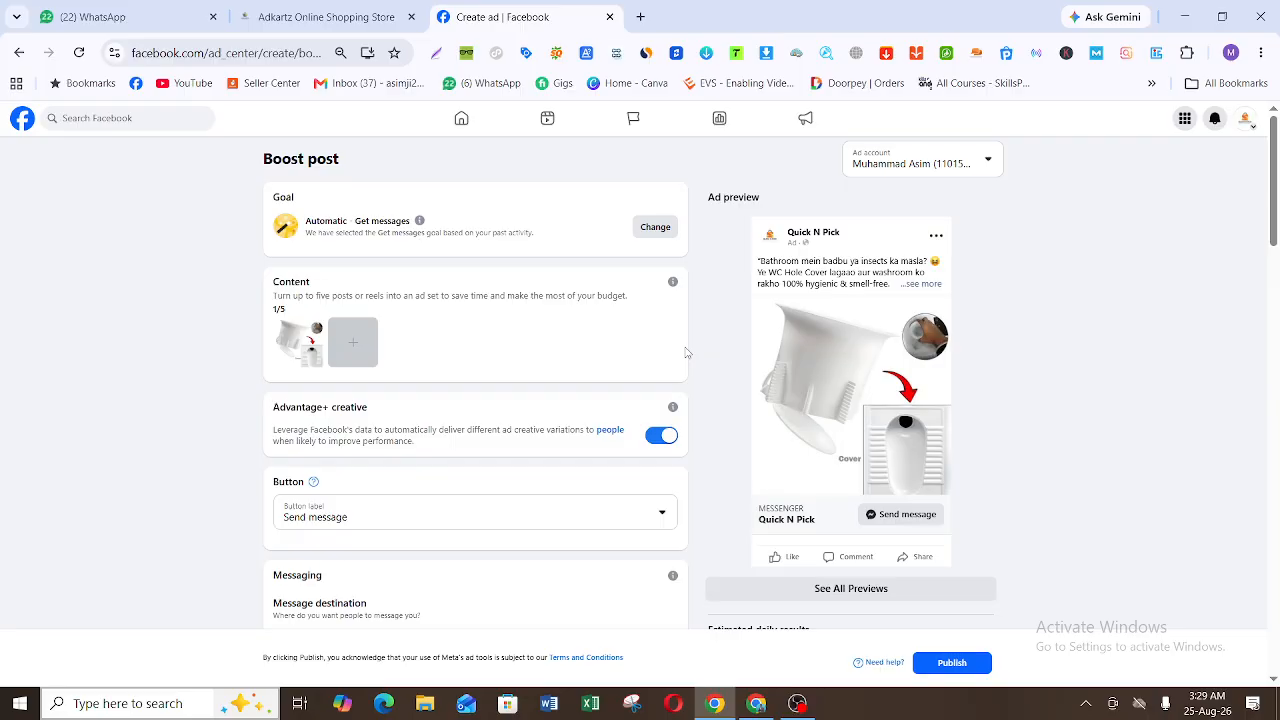
{"action": "left_click", "coordinate": [658, 227]}
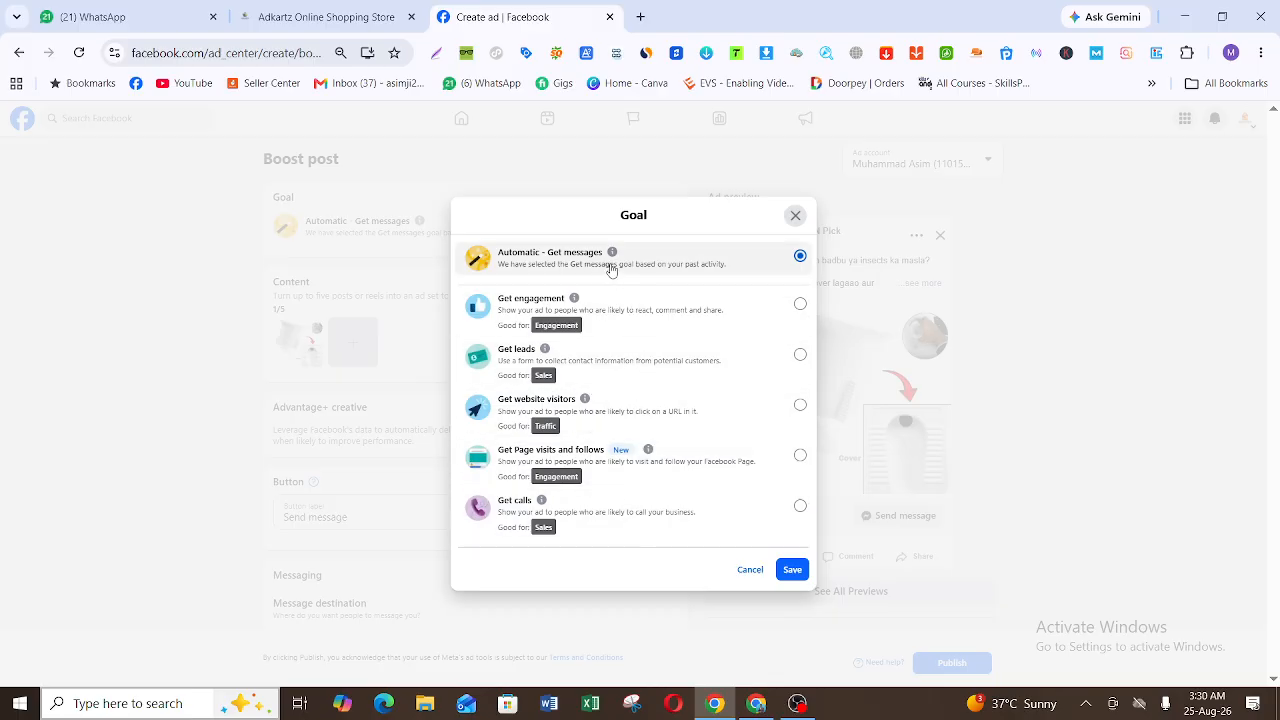
{"action": "left_click", "coordinate": [795, 217]}
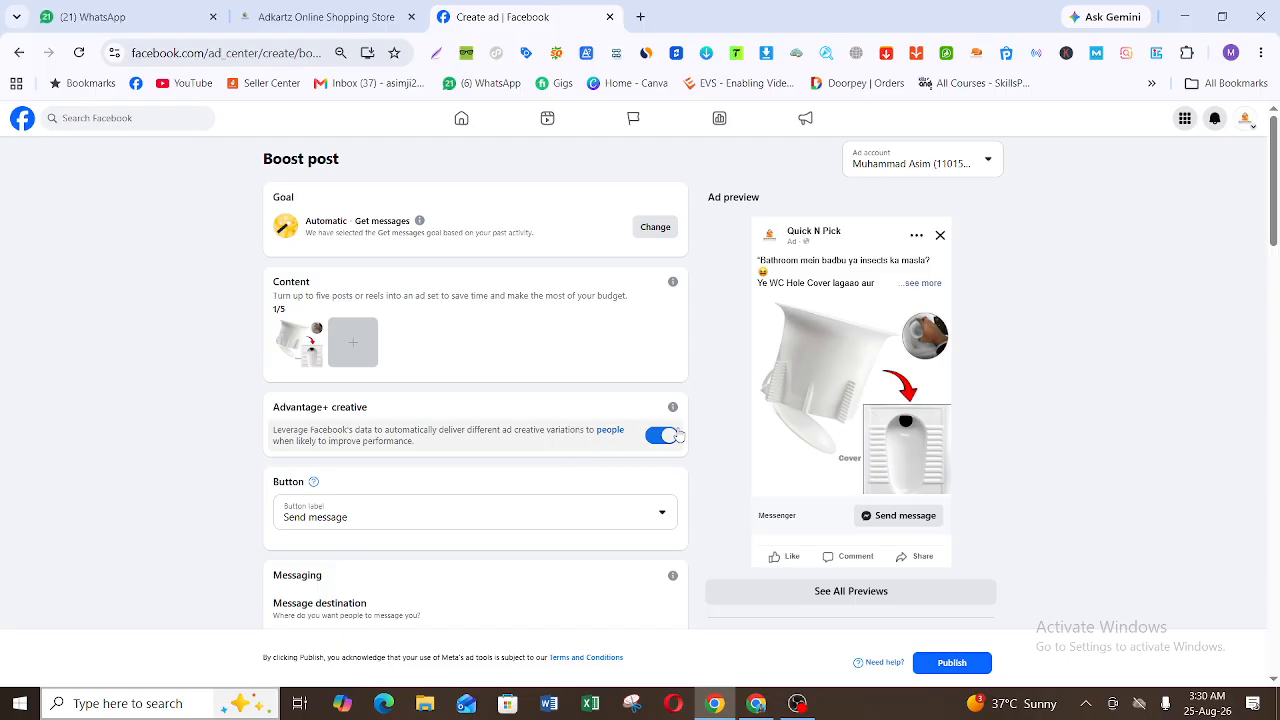
Step: Review the button label options offered for the boosted post
{"action": "scroll", "coordinate": [1278, 188], "scroll_direction": "down", "scroll_amount": 2}
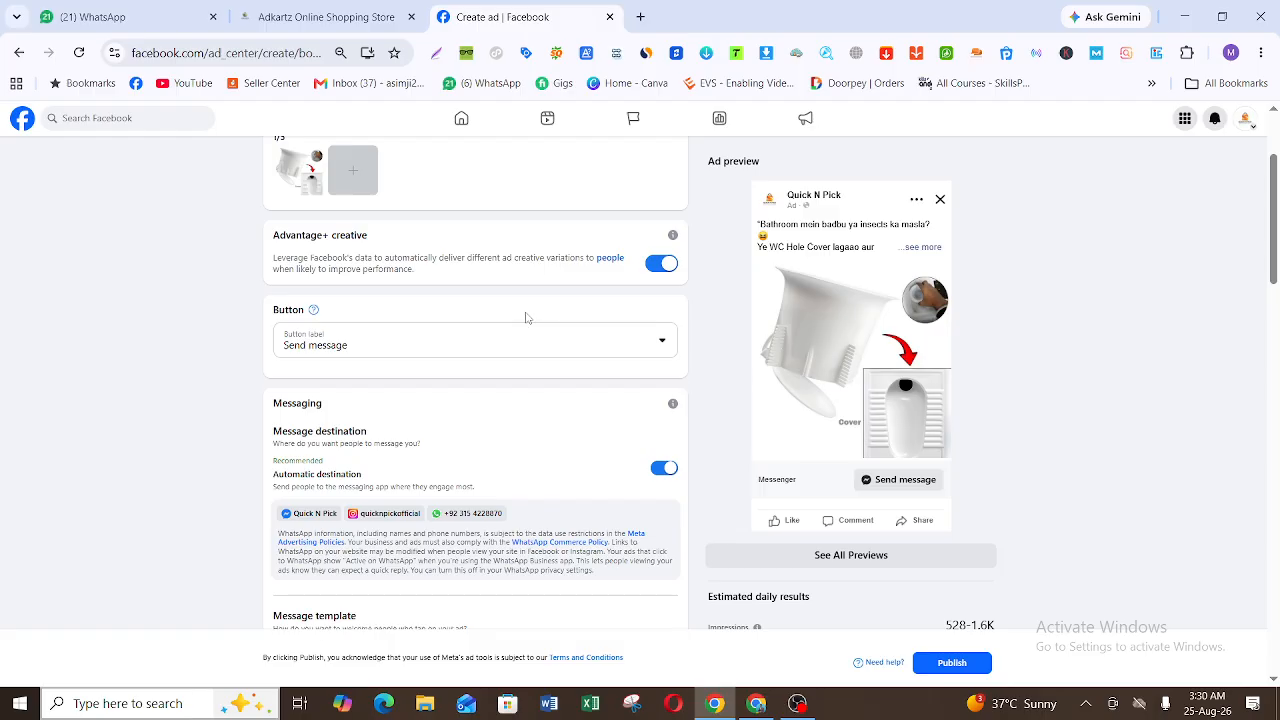
{"action": "left_click", "coordinate": [428, 347]}
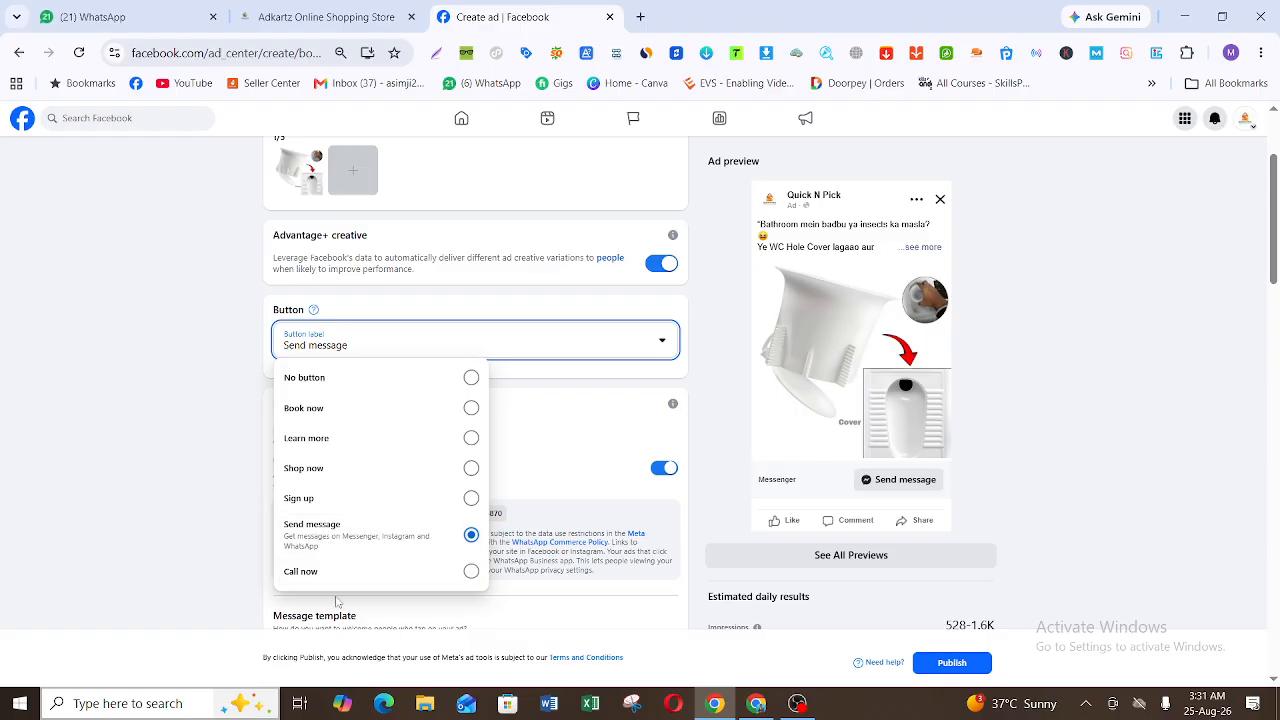
{"action": "left_click", "coordinate": [116, 474]}
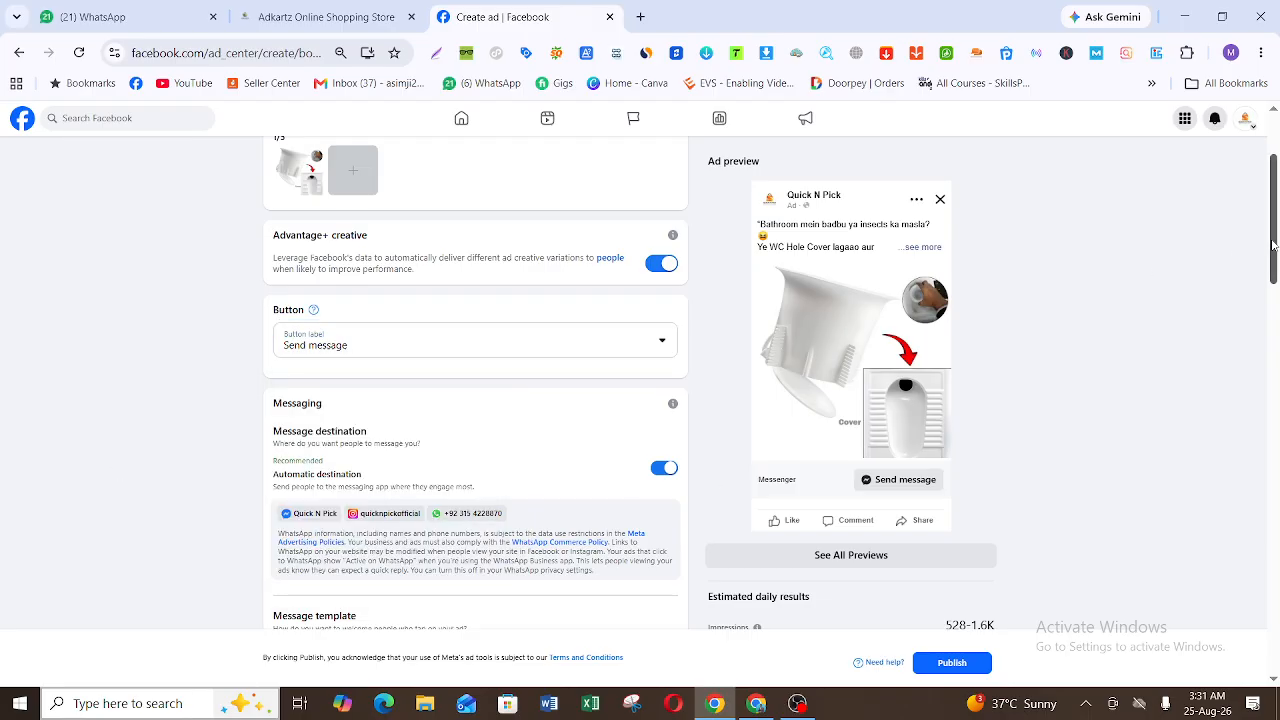
Step: Review the message destination settings and the available message templates for the boosted post
{"action": "scroll", "coordinate": [1278, 287], "scroll_direction": "down", "scroll_amount": 2}
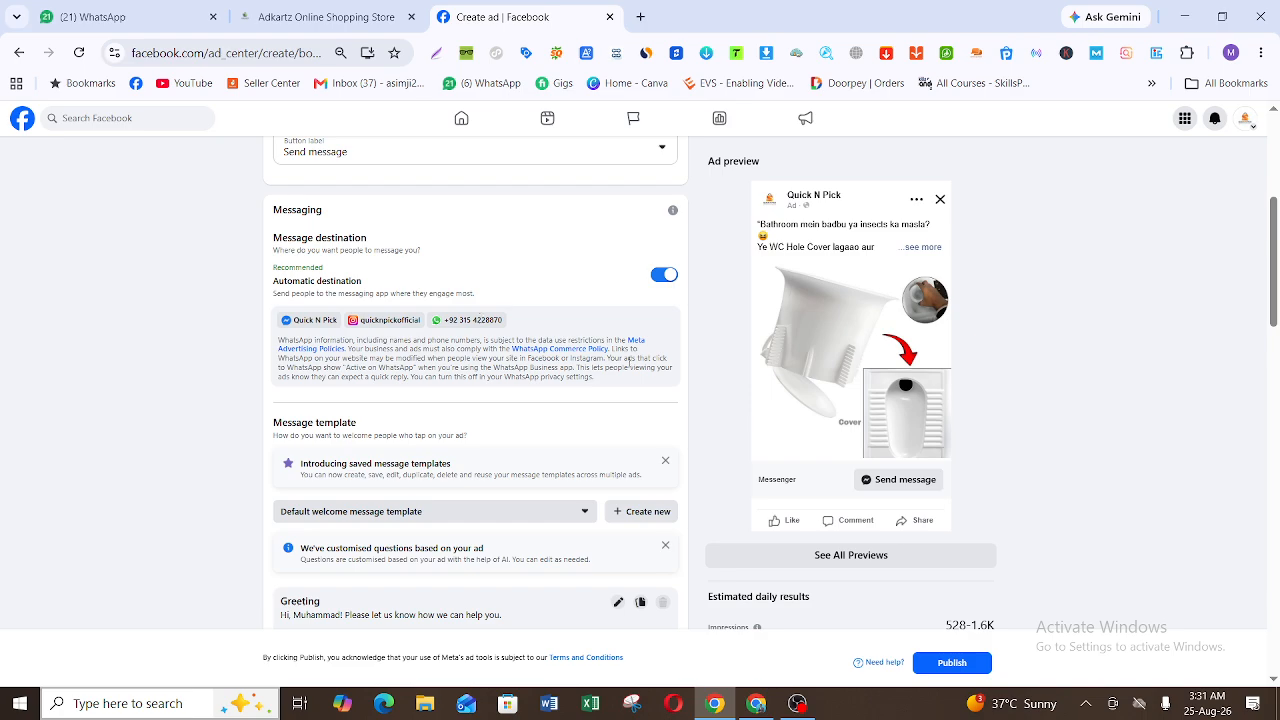
{"action": "left_click_drag", "start_coordinate": [1276, 293], "coordinate": [1277, 352]}
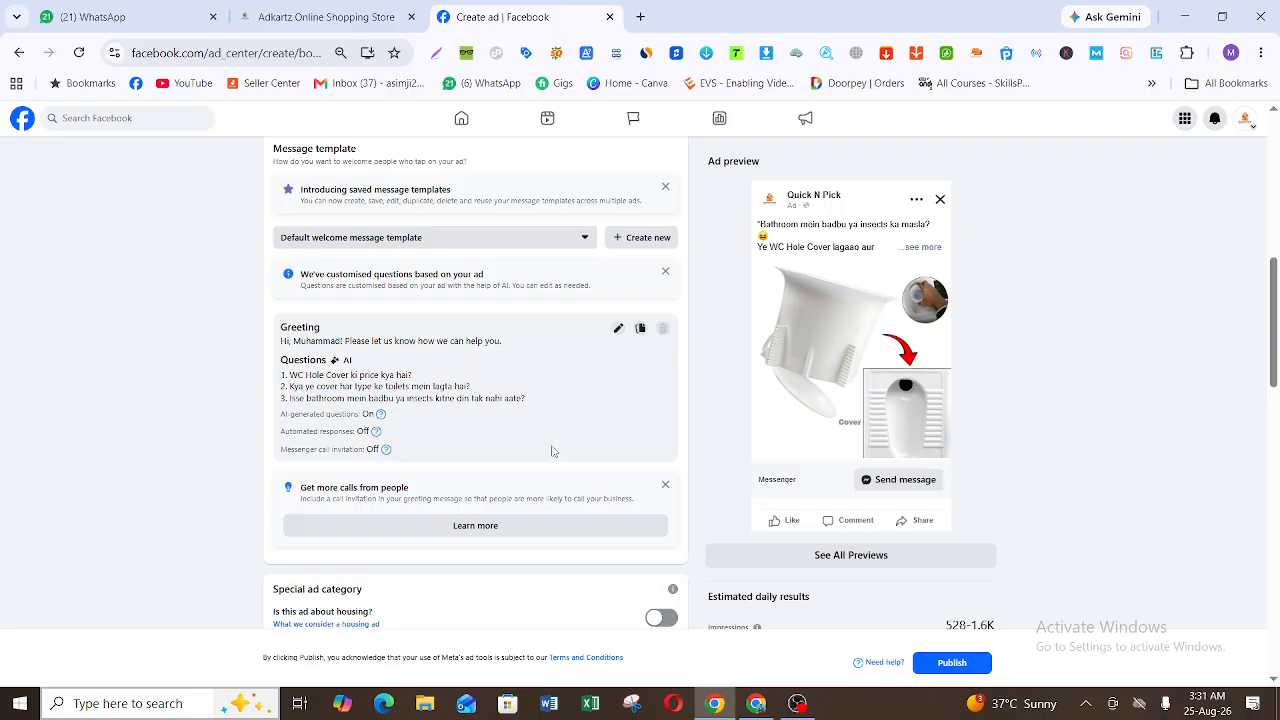
{"action": "left_click", "coordinate": [584, 240]}
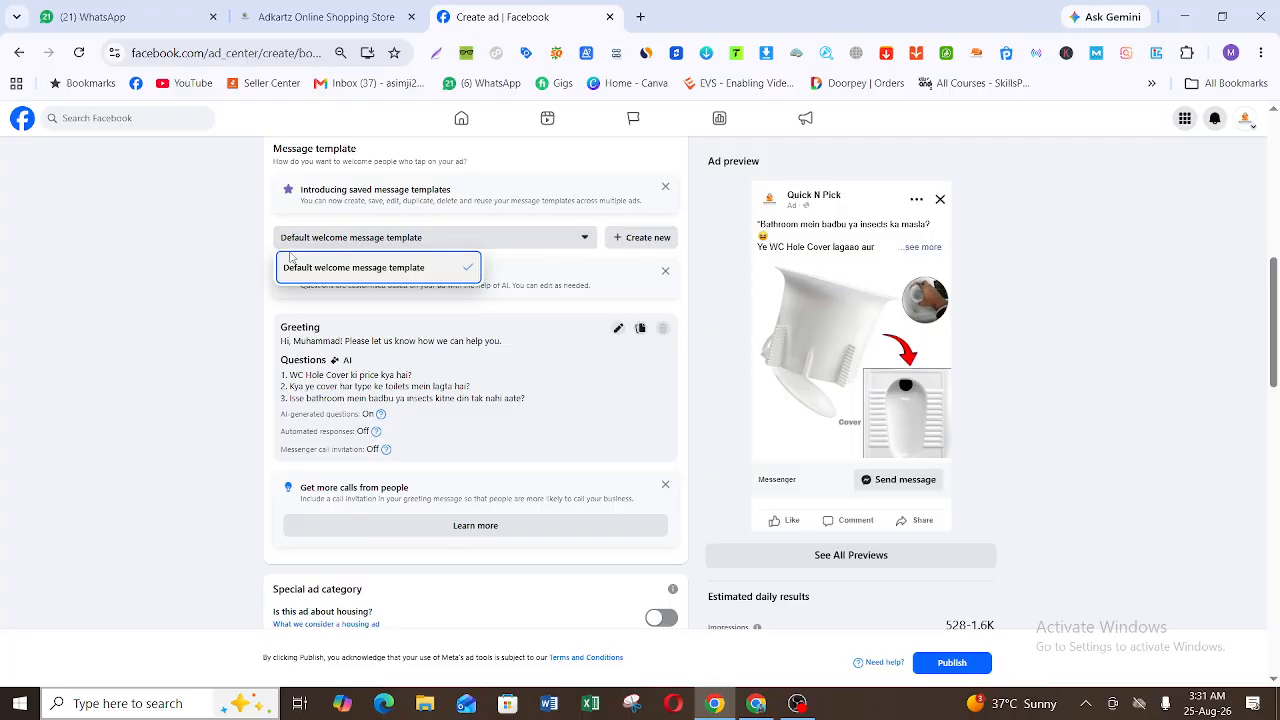
{"action": "left_click", "coordinate": [701, 246]}
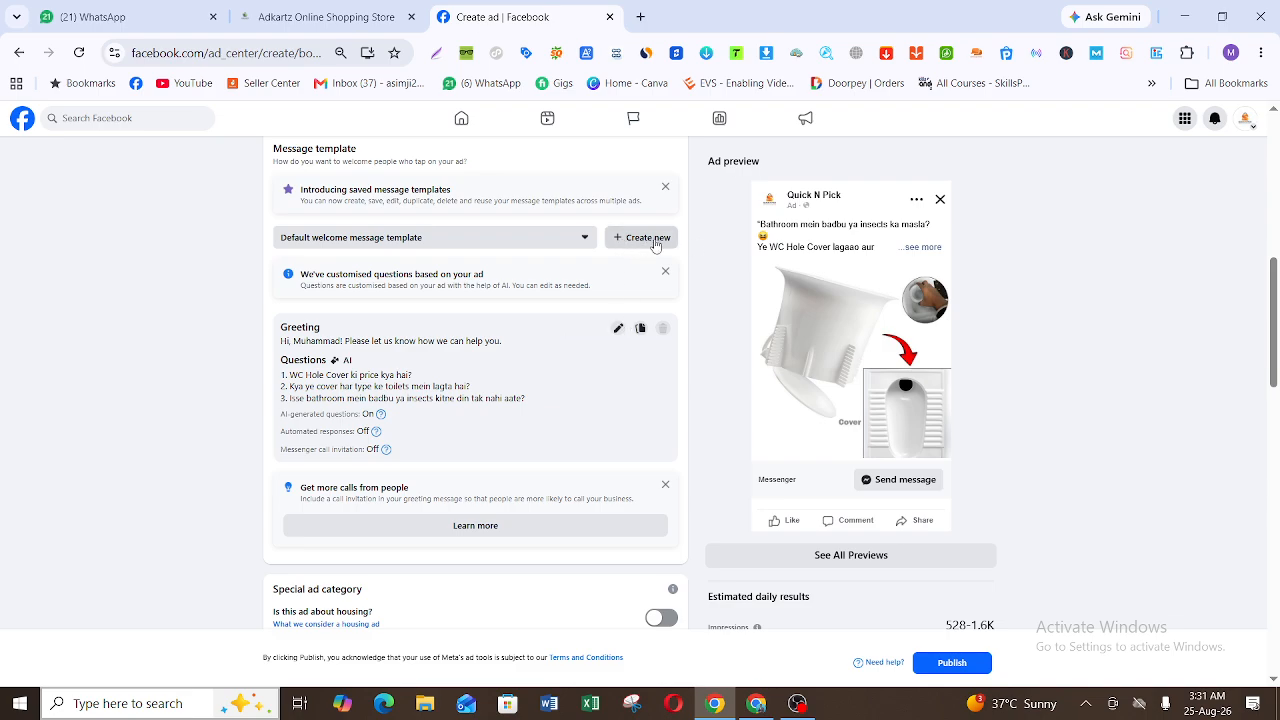
Step: Open the default welcome message template for editing, examine its greeting and questions, and close it without saving
{"action": "left_click", "coordinate": [616, 330]}
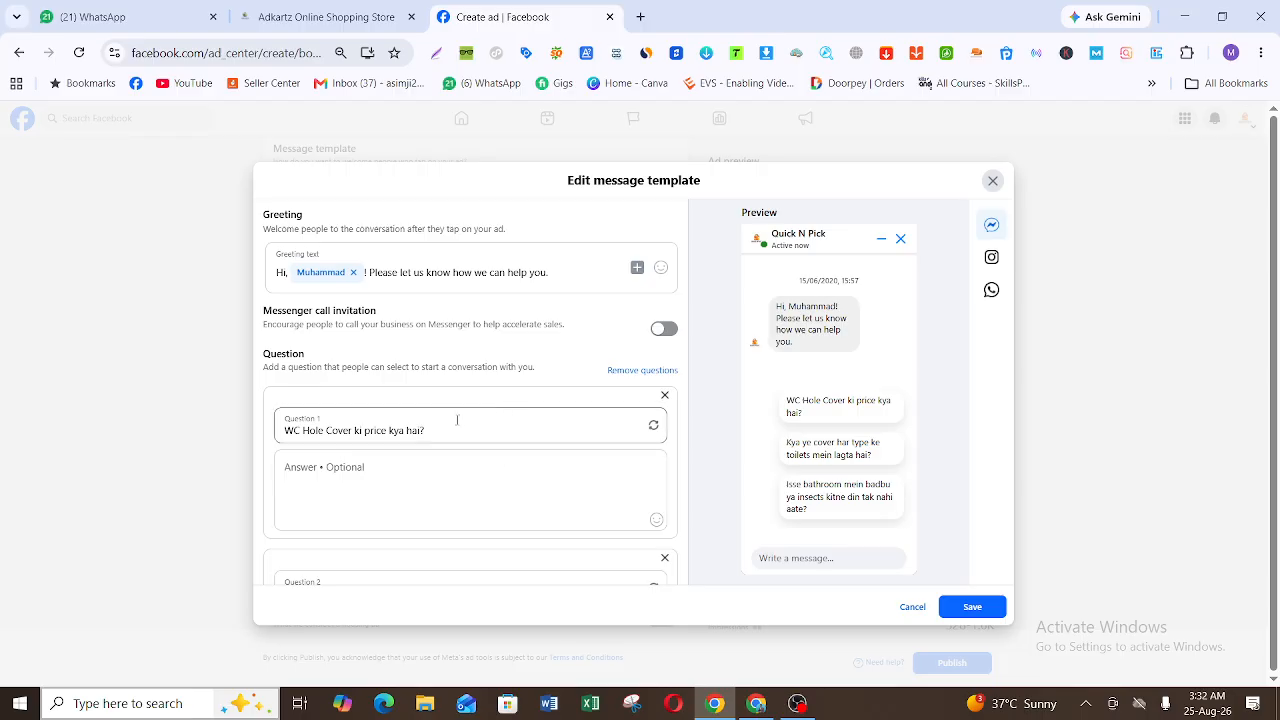
{"action": "scroll", "coordinate": [583, 421], "scroll_direction": "down", "scroll_amount": 2}
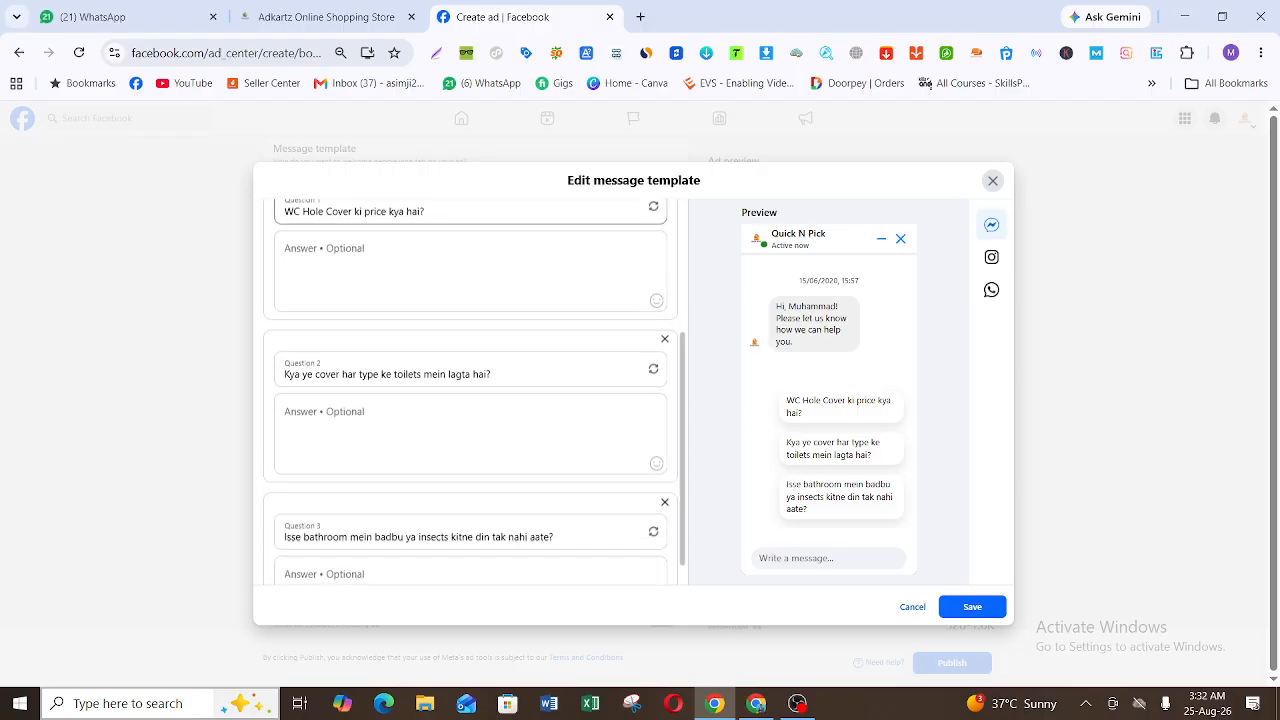
{"action": "scroll", "coordinate": [474, 393], "scroll_direction": "up", "scroll_amount": 2}
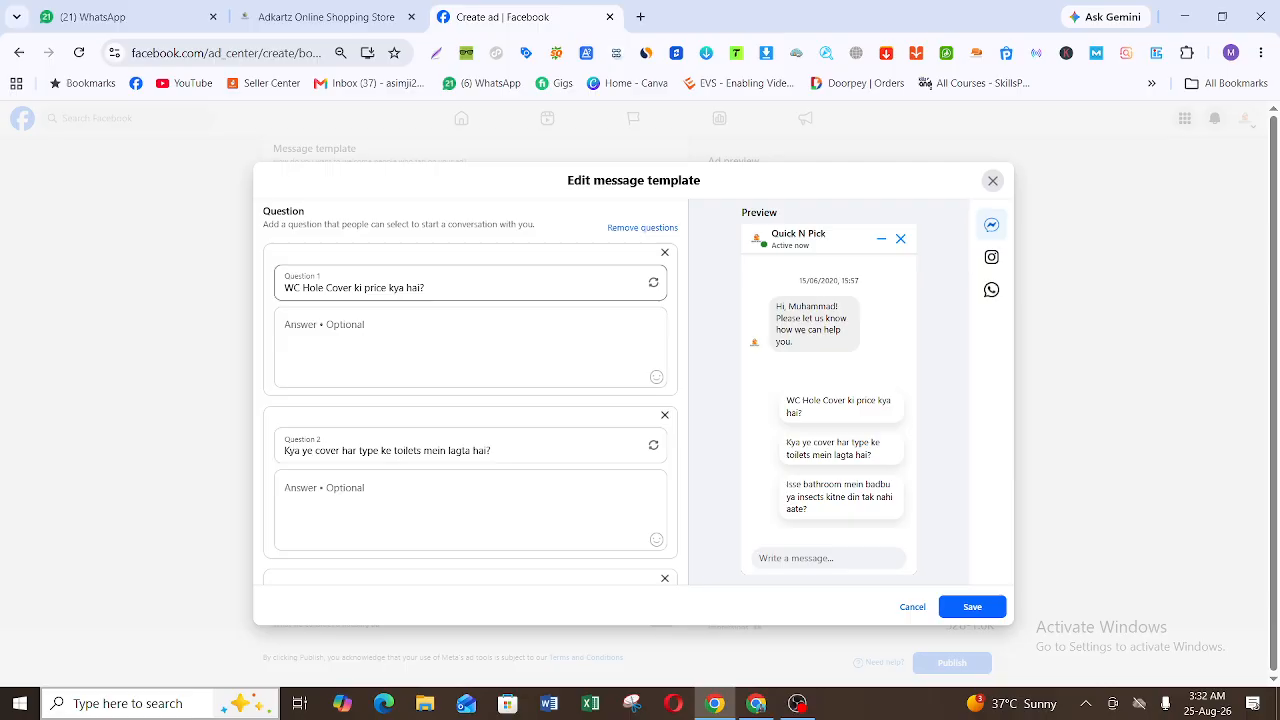
{"action": "scroll", "coordinate": [470, 393], "scroll_direction": "down", "scroll_amount": 2}
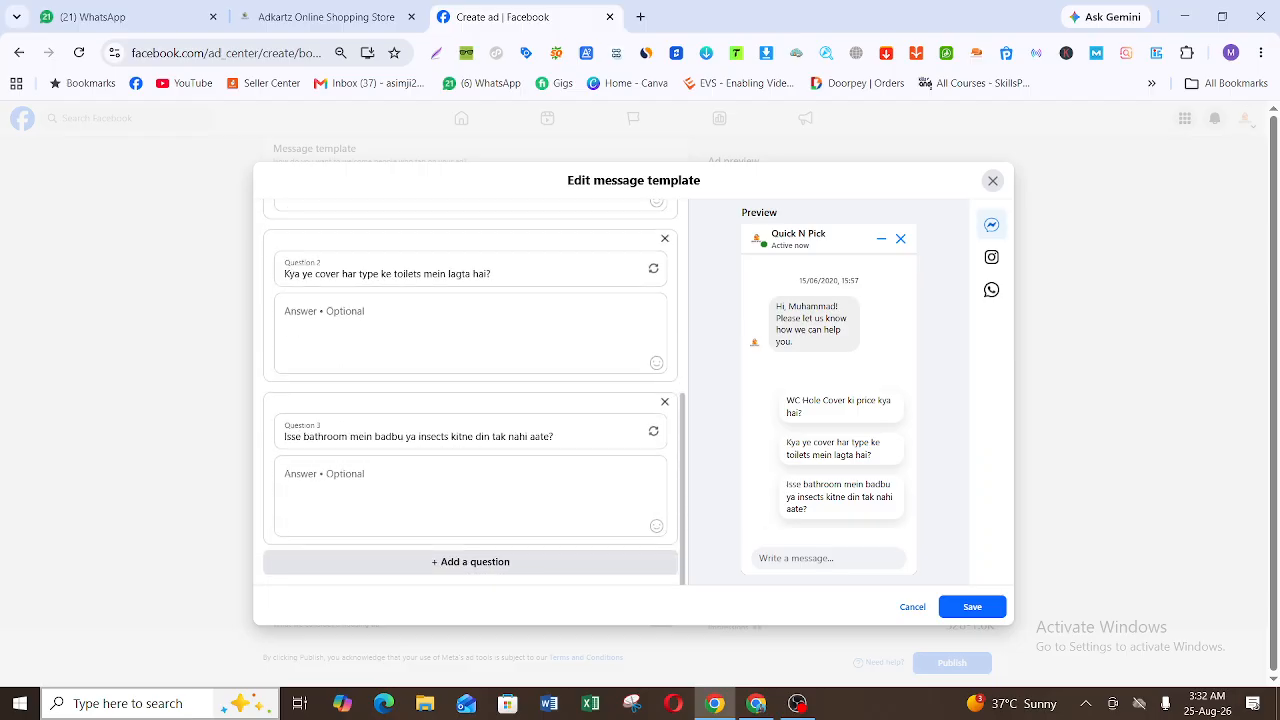
{"action": "left_click", "coordinate": [993, 180]}
Step: Examine the boosted post's special ad category, audience, ad transparency, duration and daily budget settings
{"action": "scroll", "coordinate": [475, 400], "scroll_direction": "down", "scroll_amount": 3}
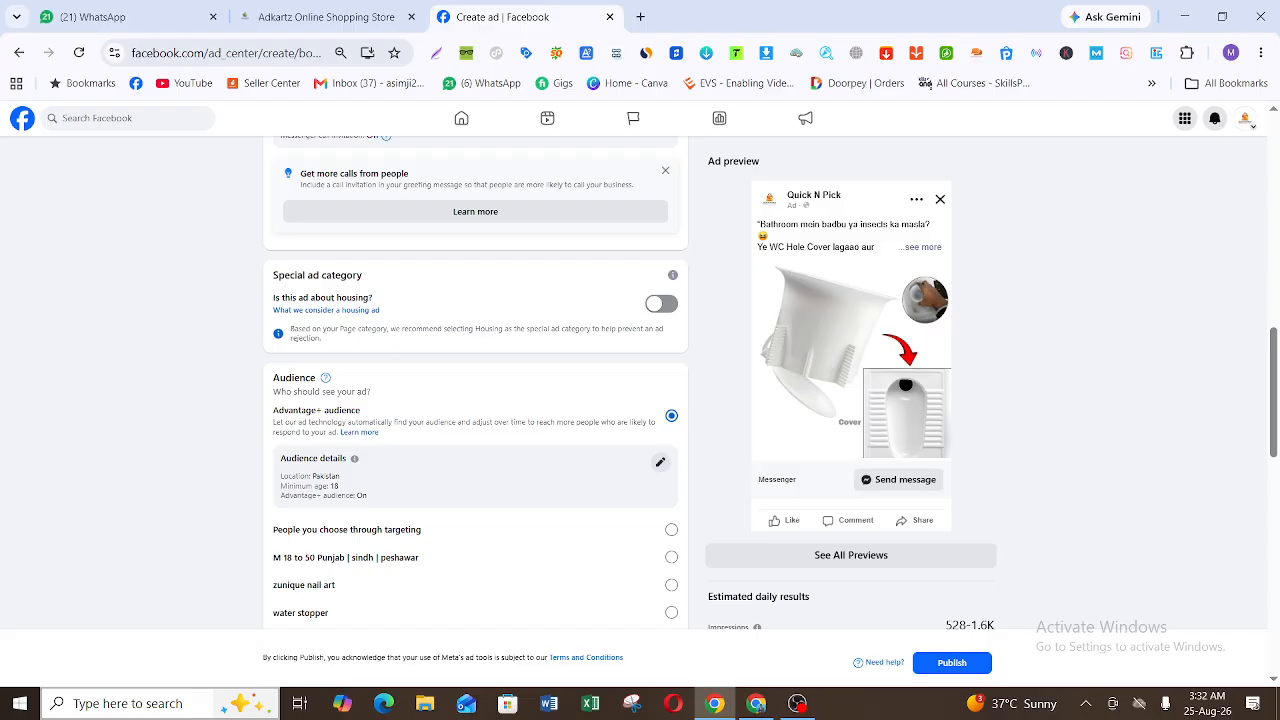
{"action": "scroll", "coordinate": [475, 400], "scroll_direction": "down", "scroll_amount": 2}
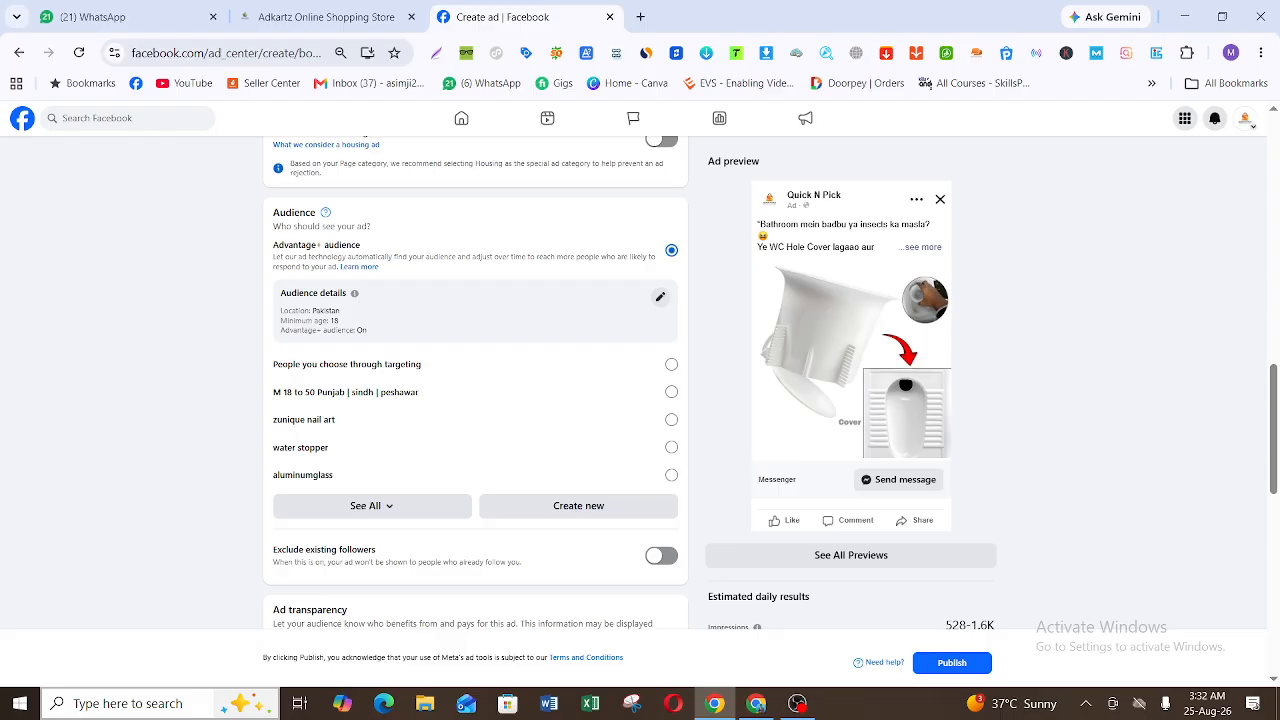
{"action": "scroll", "coordinate": [590, 512], "scroll_direction": "down", "scroll_amount": 3}
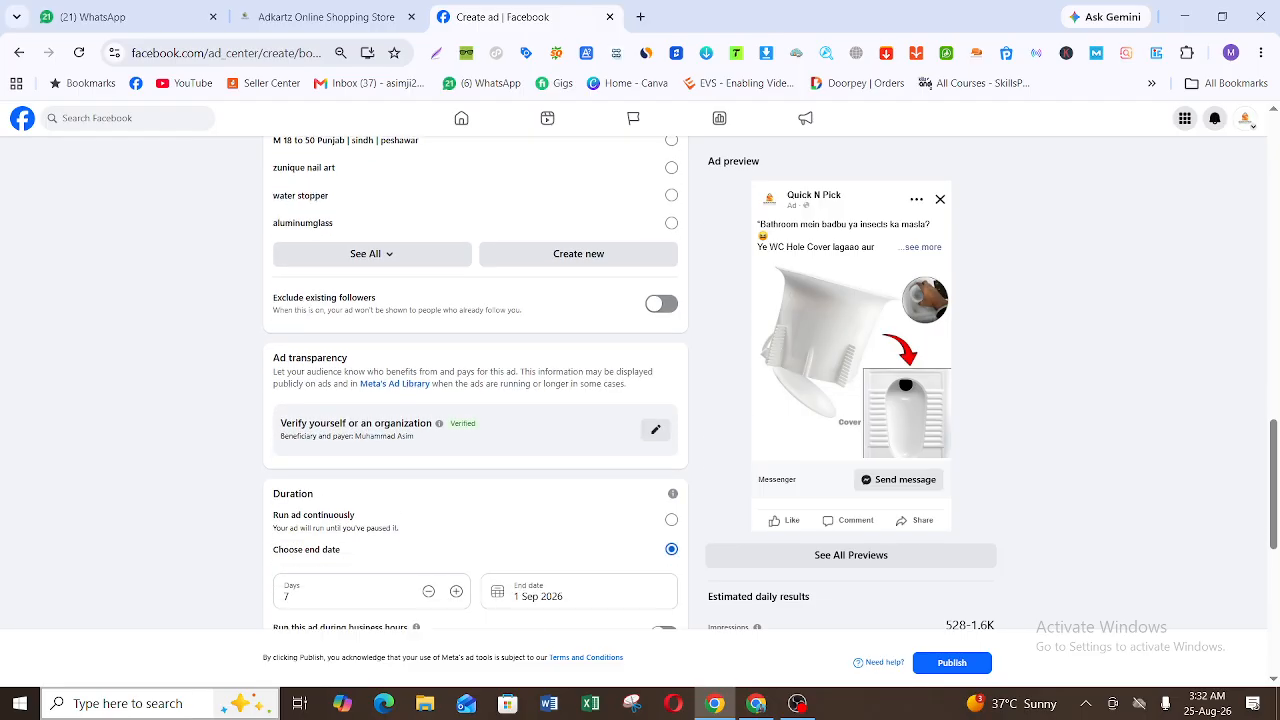
{"action": "scroll", "coordinate": [590, 512], "scroll_direction": "down", "scroll_amount": 1}
{"action": "scroll", "coordinate": [600, 430], "scroll_direction": "up", "scroll_amount": 1}
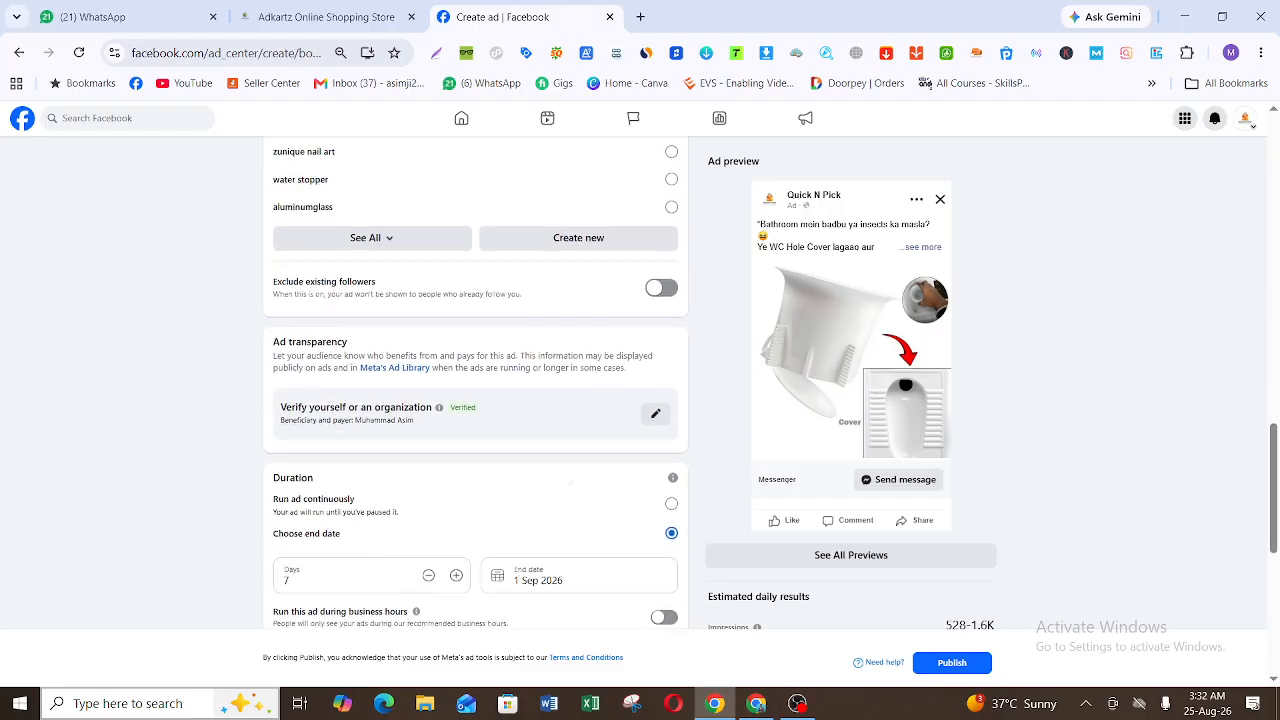
{"action": "scroll", "coordinate": [580, 470], "scroll_direction": "down", "scroll_amount": 1}
{"action": "scroll", "coordinate": [718, 315], "scroll_direction": "down", "scroll_amount": 2}
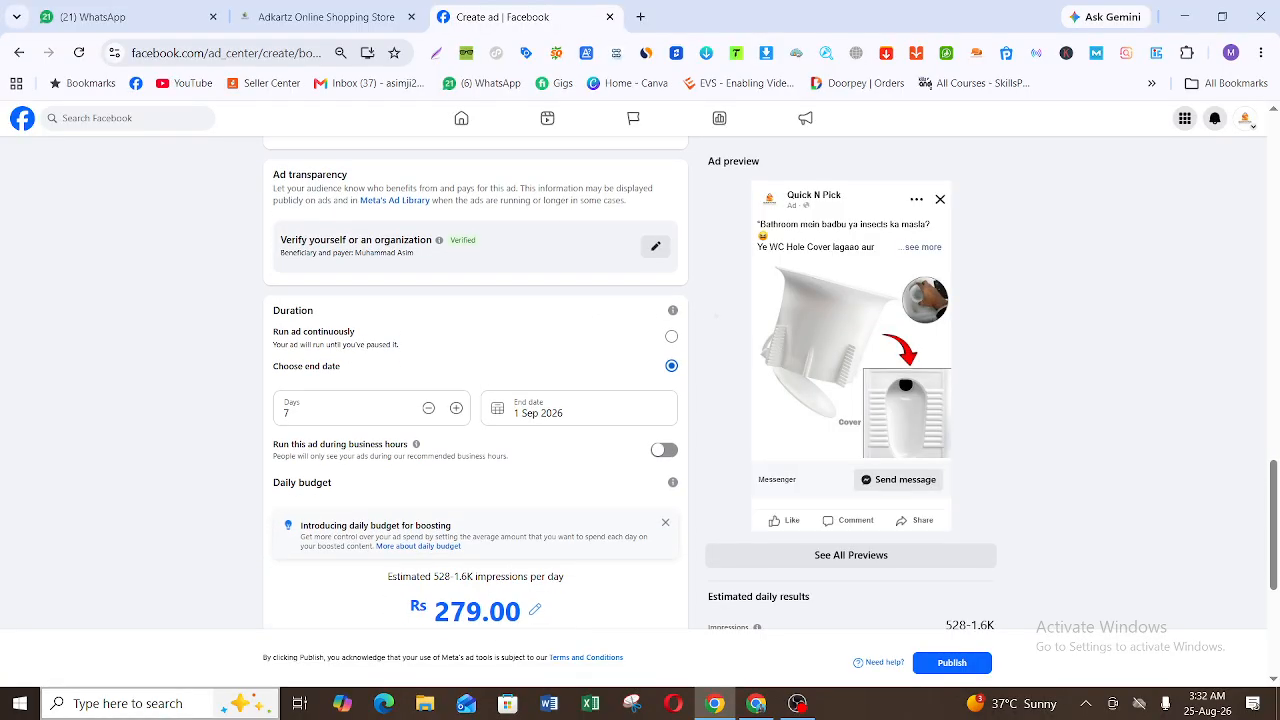
{"action": "scroll", "coordinate": [718, 315], "scroll_direction": "down", "scroll_amount": 1}
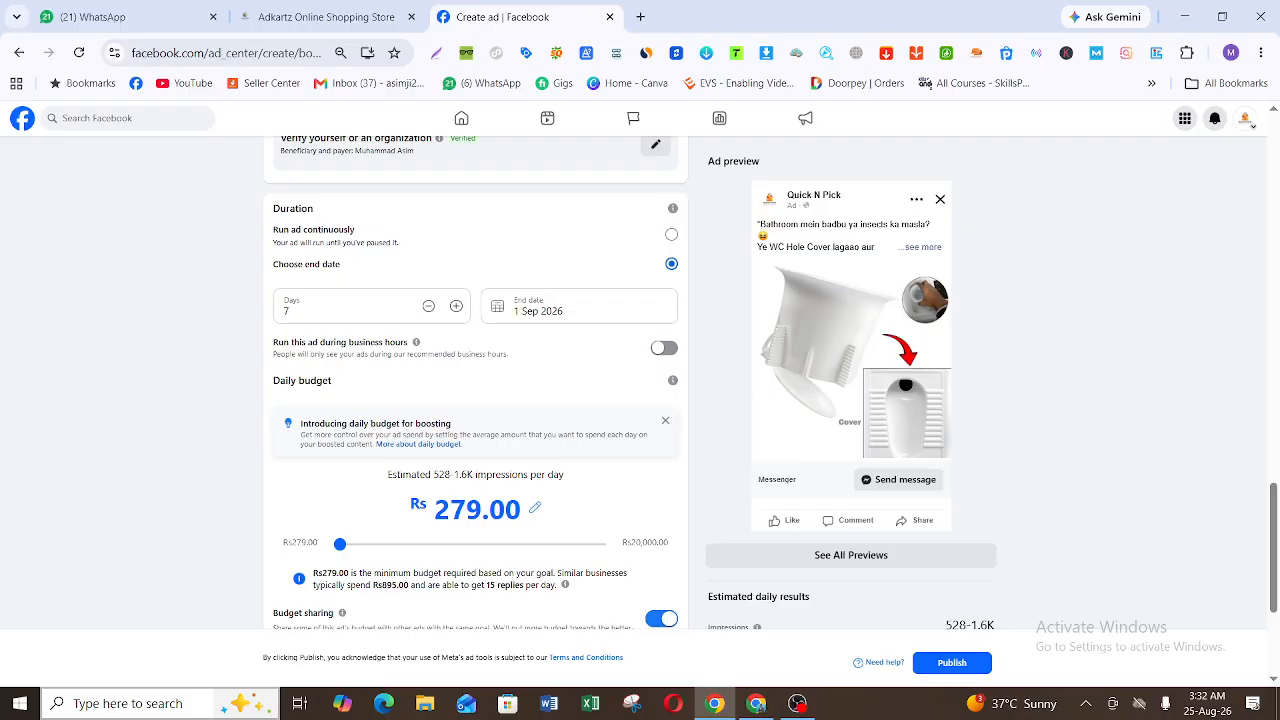
Step: Set the boosted post's duration to 4 days, ending 29 Aug 2026
{"action": "left_click", "coordinate": [426, 316]}
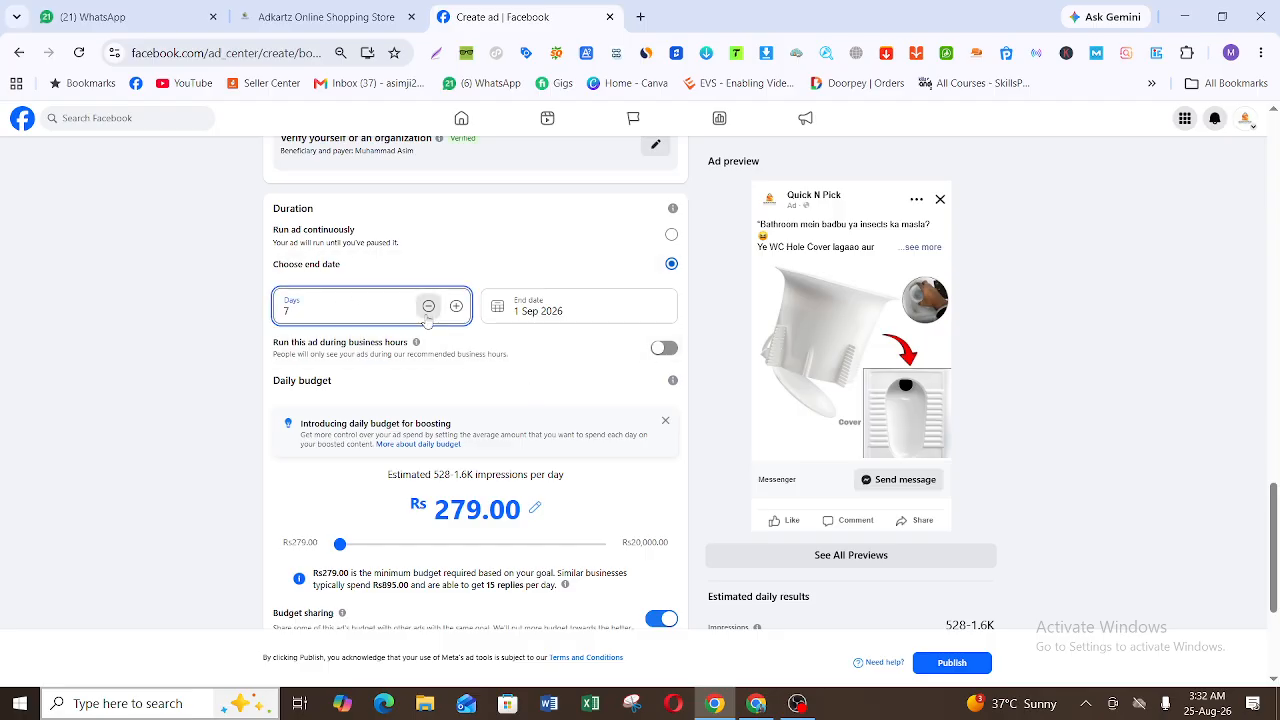
{"action": "left_click", "coordinate": [427, 316]}
{"action": "left_click", "coordinate": [427, 316]}
{"action": "left_click", "coordinate": [427, 316]}
{"action": "left_click", "coordinate": [427, 316]}
{"action": "left_click", "coordinate": [427, 343]}
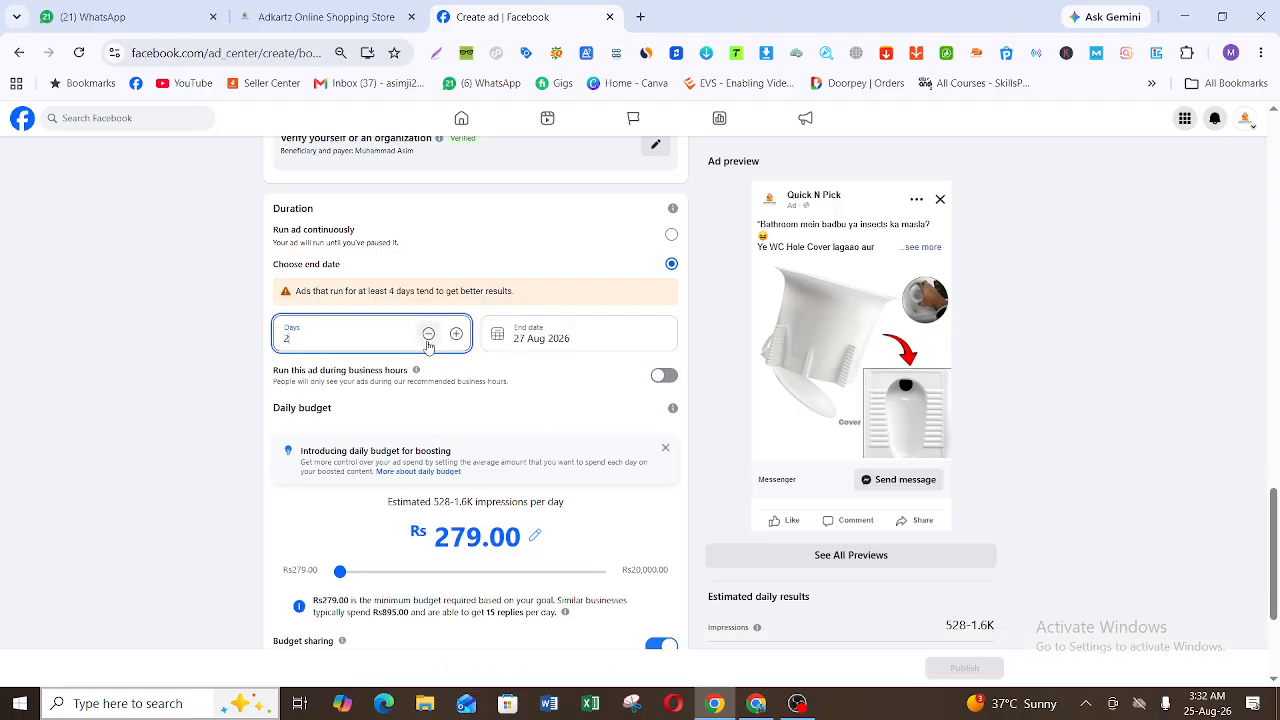
{"action": "left_click", "coordinate": [428, 337]}
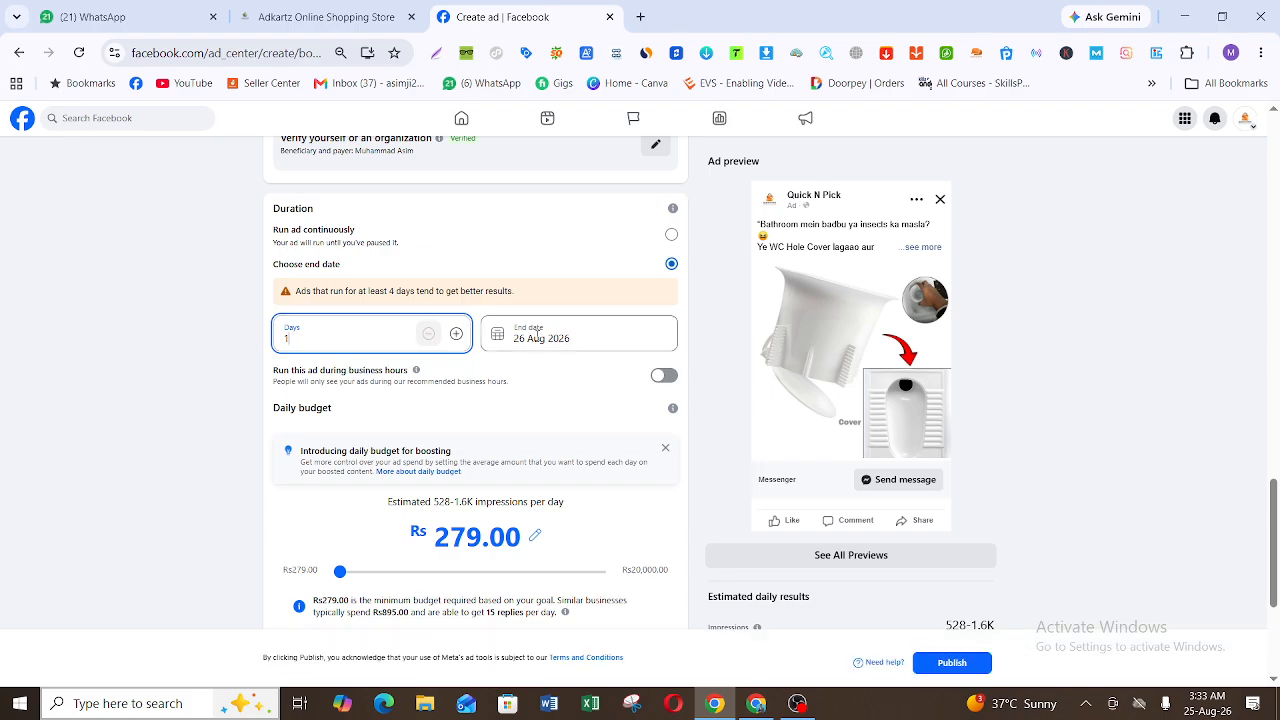
{"action": "left_click", "coordinate": [456, 334]}
{"action": "left_click", "coordinate": [456, 334]}
{"action": "left_click", "coordinate": [456, 334]}
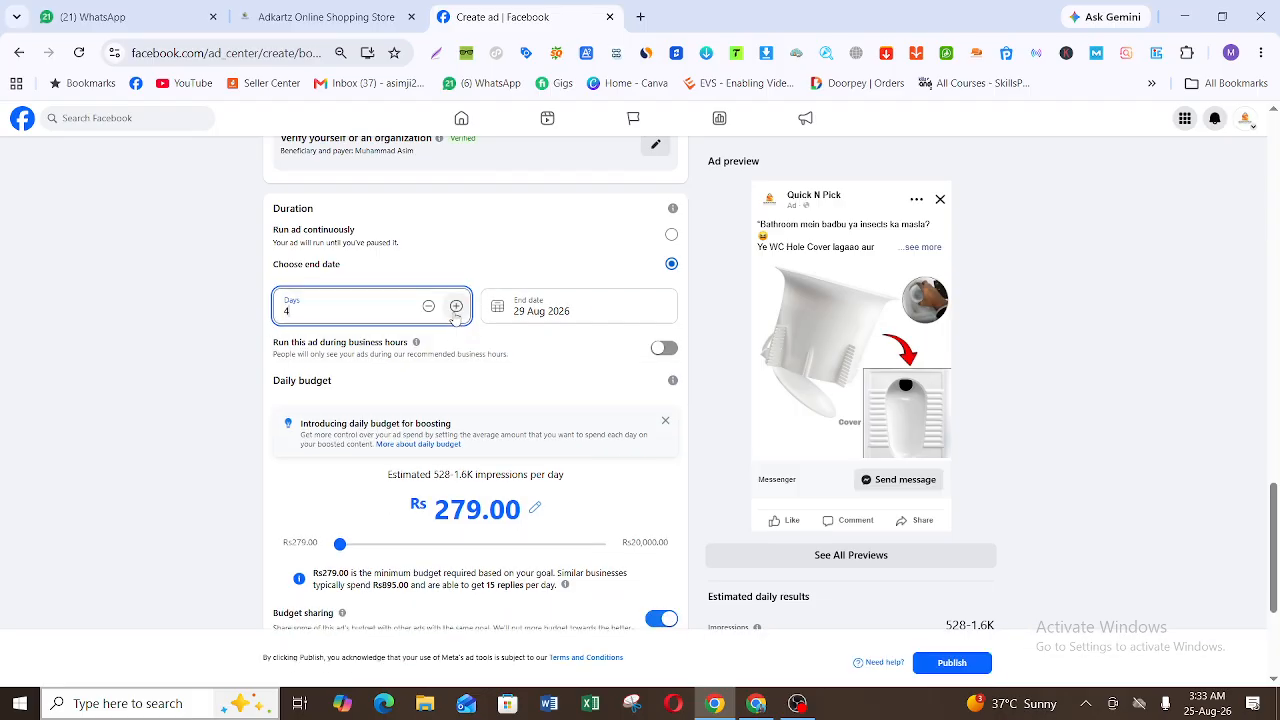
Step: Check the end date calendar, then review the daily budget, placements, payment method and payment summary
{"action": "left_click", "coordinate": [566, 307]}
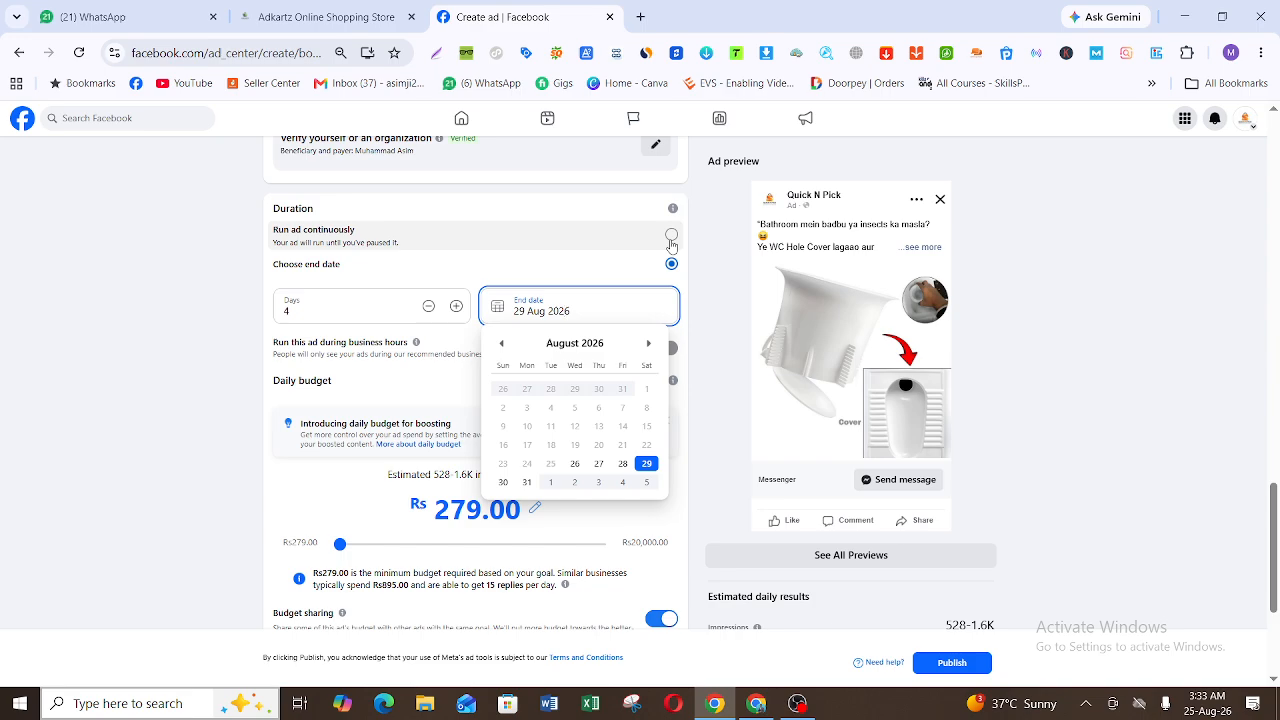
{"action": "left_click", "coordinate": [715, 267]}
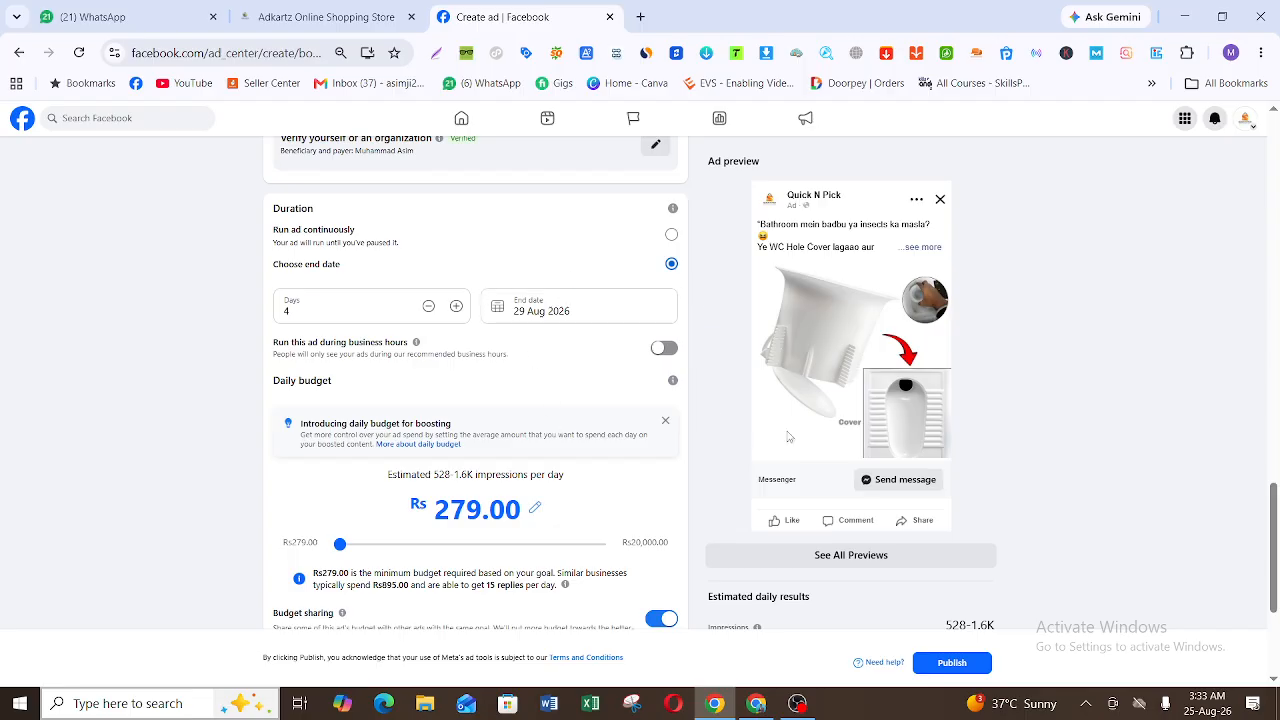
{"action": "left_click_drag", "start_coordinate": [1279, 537], "coordinate": [1279, 597]}
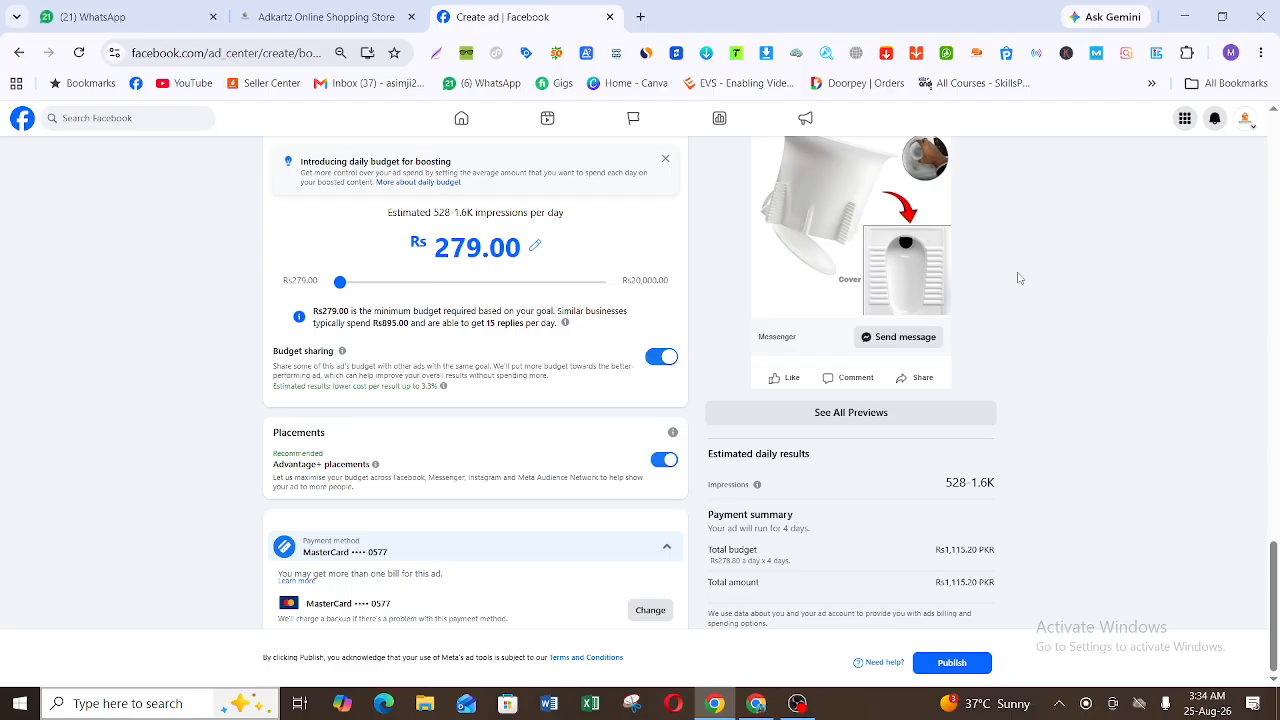
Step: Leave the unpublished boost, return to the Quick N Pick page and open its Ad Centre overview
{"action": "left_click", "coordinate": [15, 57]}
{"action": "left_click", "coordinate": [711, 157]}
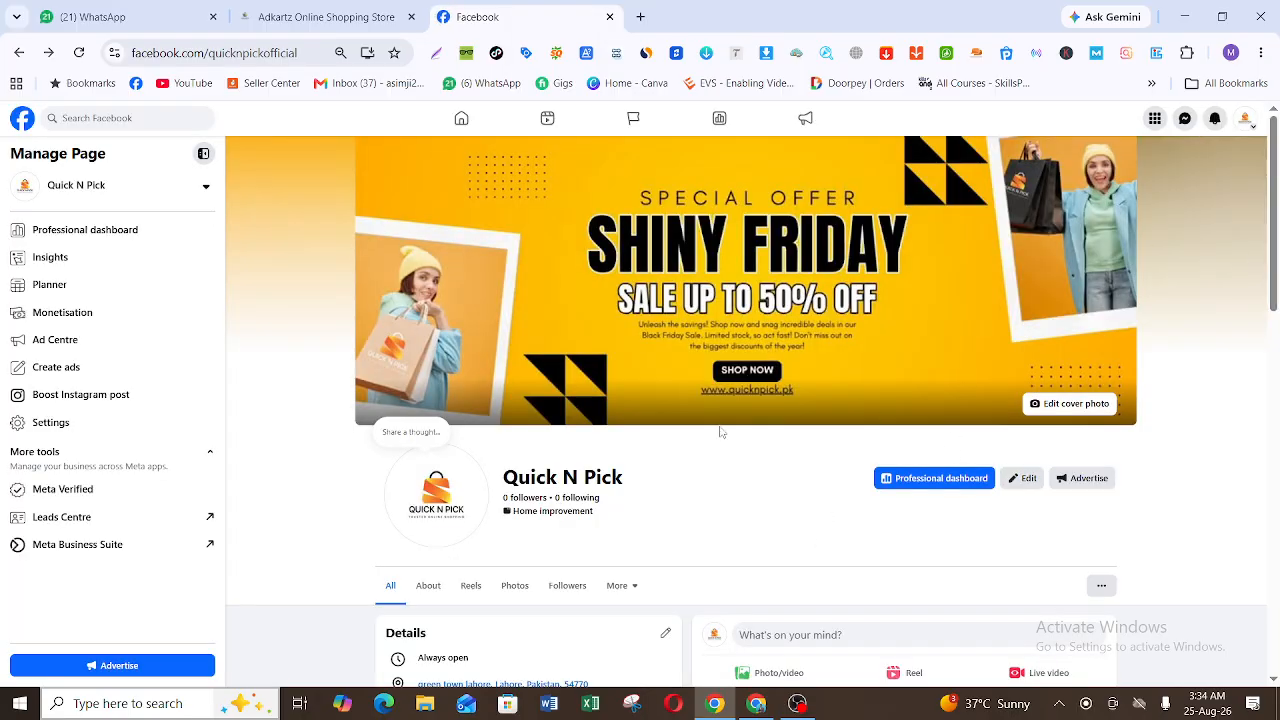
{"action": "scroll", "coordinate": [110, 365], "scroll_direction": "down", "scroll_amount": 3}
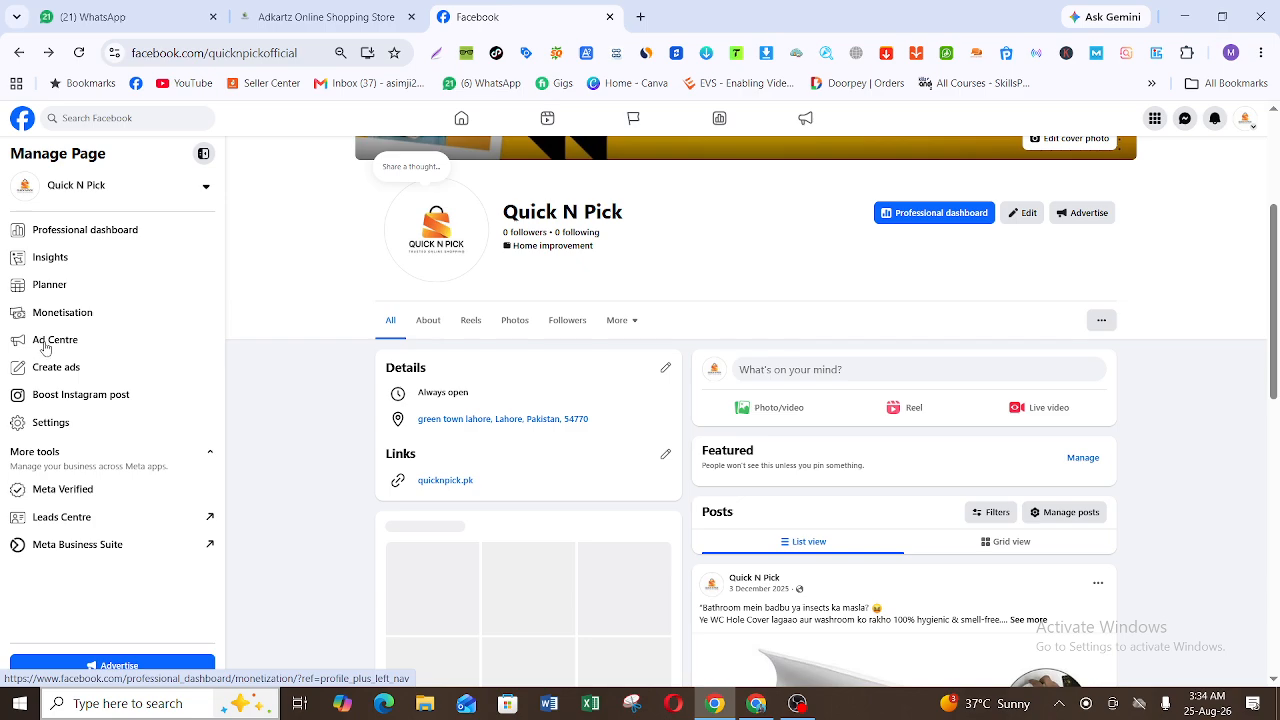
{"action": "left_click", "coordinate": [103, 343]}
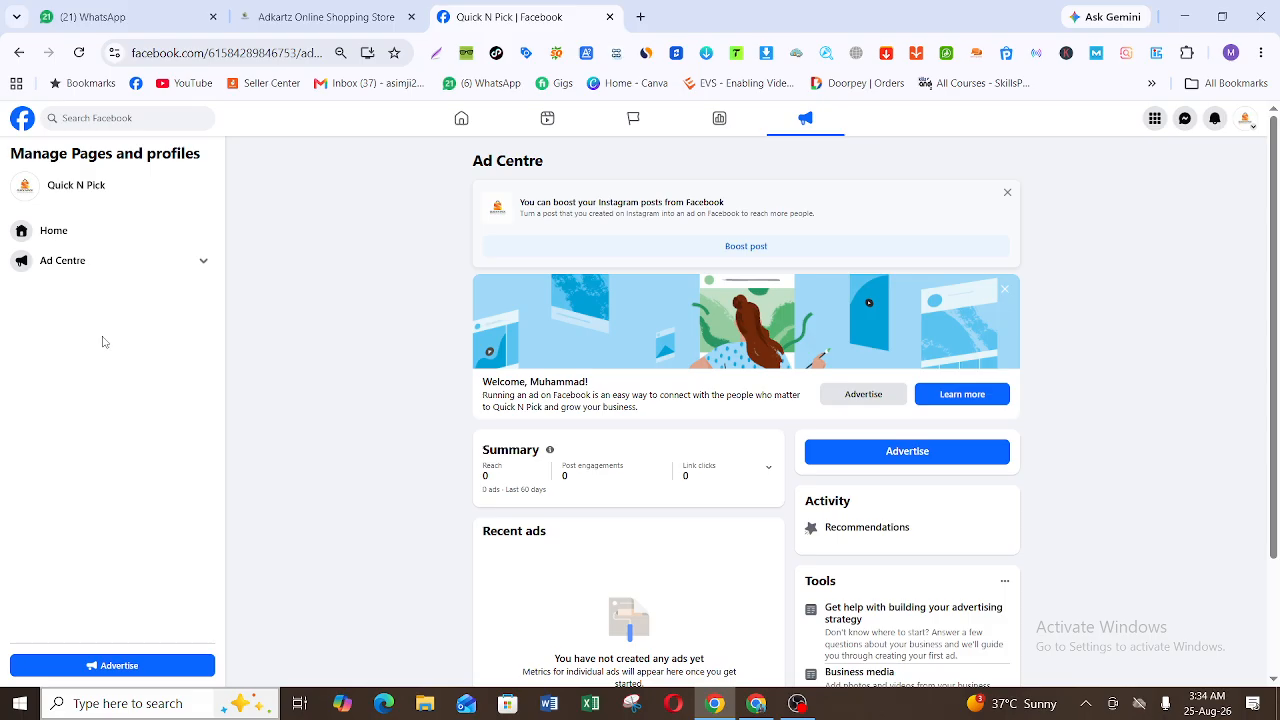
{"action": "scroll", "coordinate": [1277, 370], "scroll_direction": "down", "scroll_amount": 1}
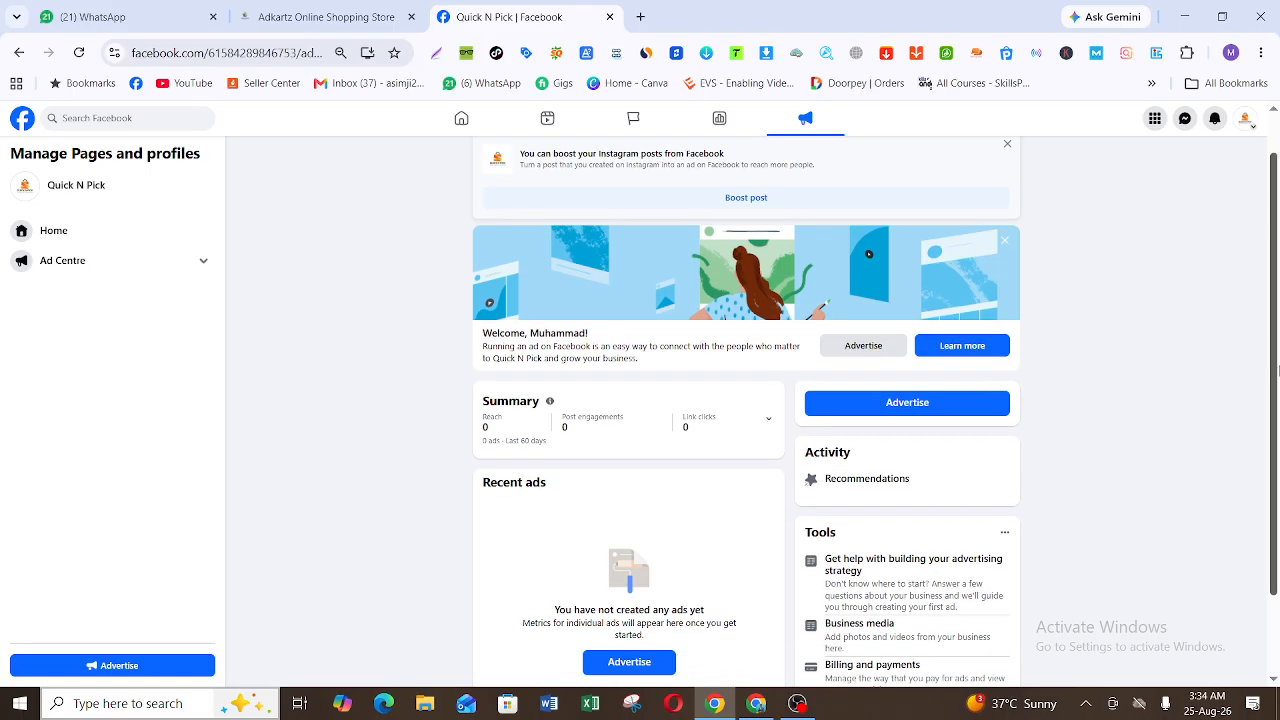
{"action": "scroll", "coordinate": [1277, 370], "scroll_direction": "down", "scroll_amount": 1}
{"action": "scroll", "coordinate": [1277, 405], "scroll_direction": "up", "scroll_amount": 2}
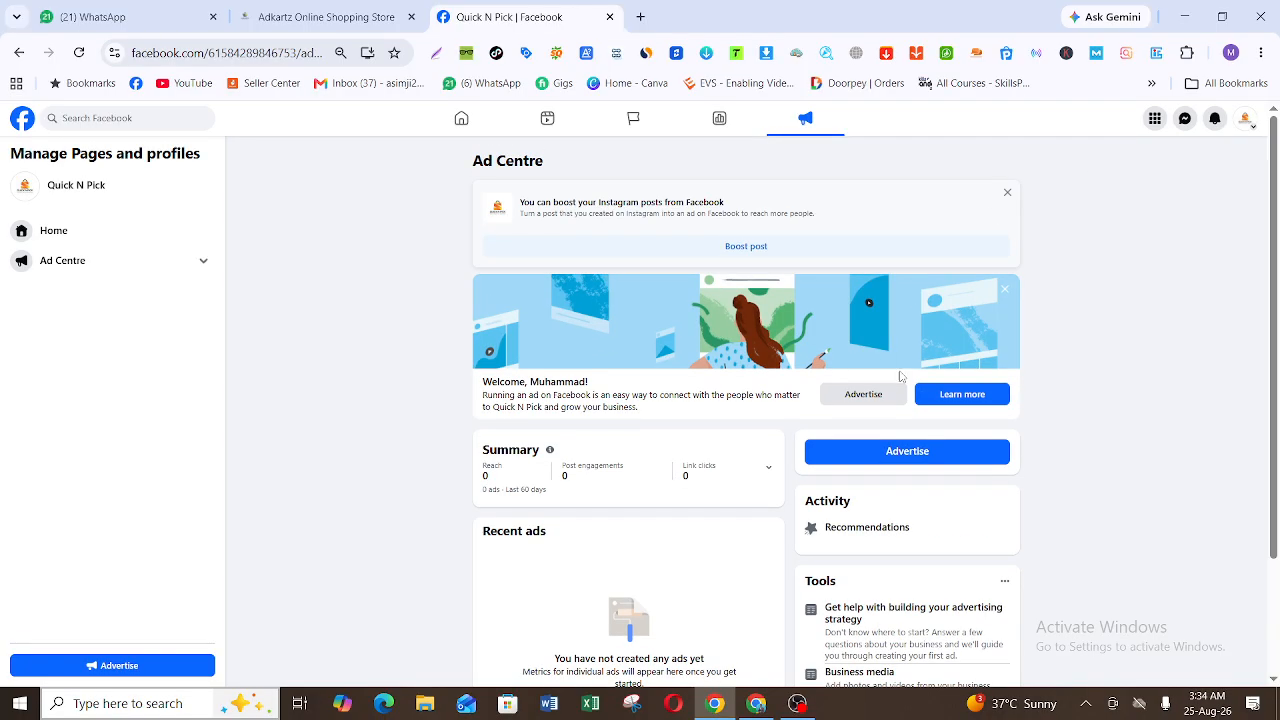
Step: Start advertising from the Ad Centre with the Create new ad type and review the new ad's available goals
{"action": "left_click", "coordinate": [872, 400]}
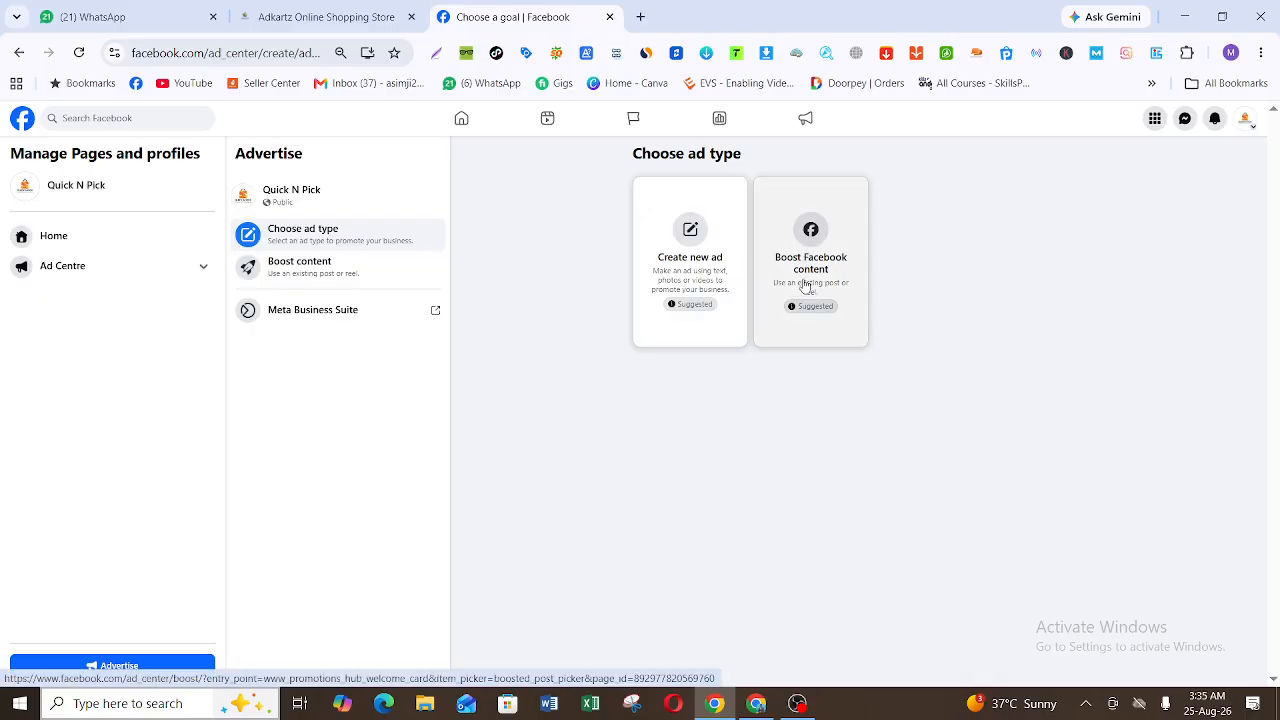
{"action": "left_click", "coordinate": [680, 285]}
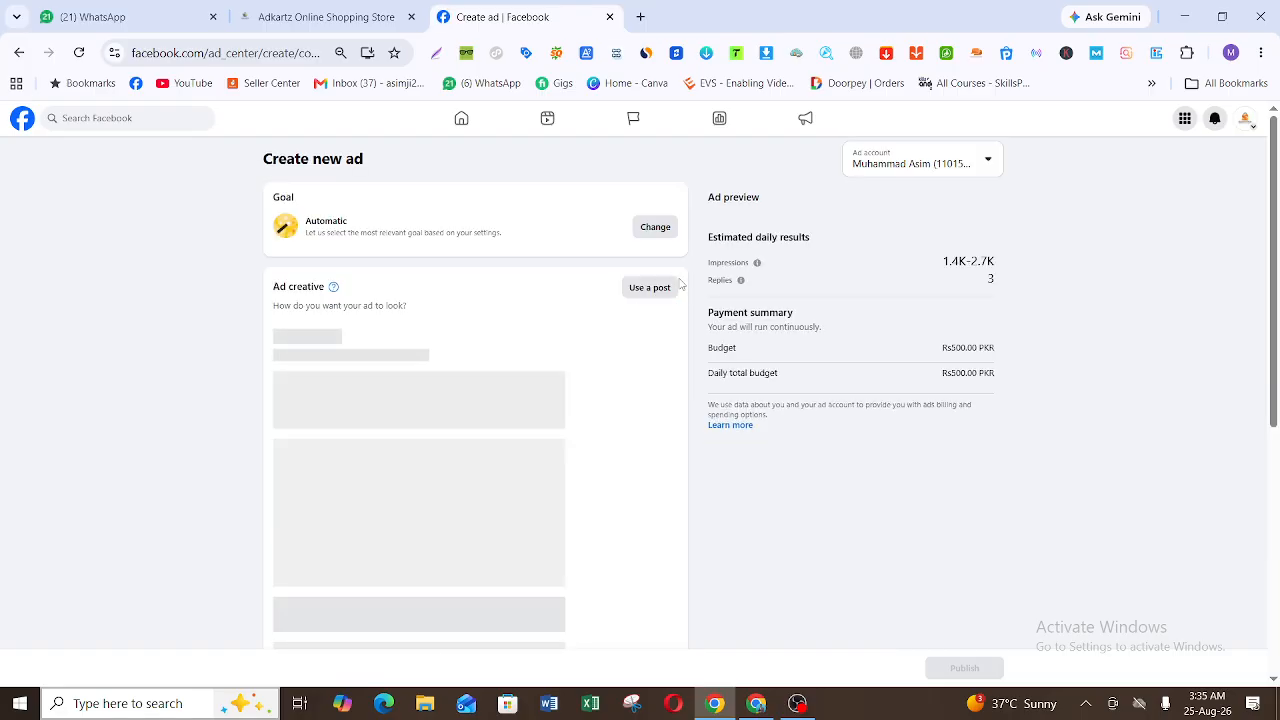
{"action": "left_click", "coordinate": [671, 231]}
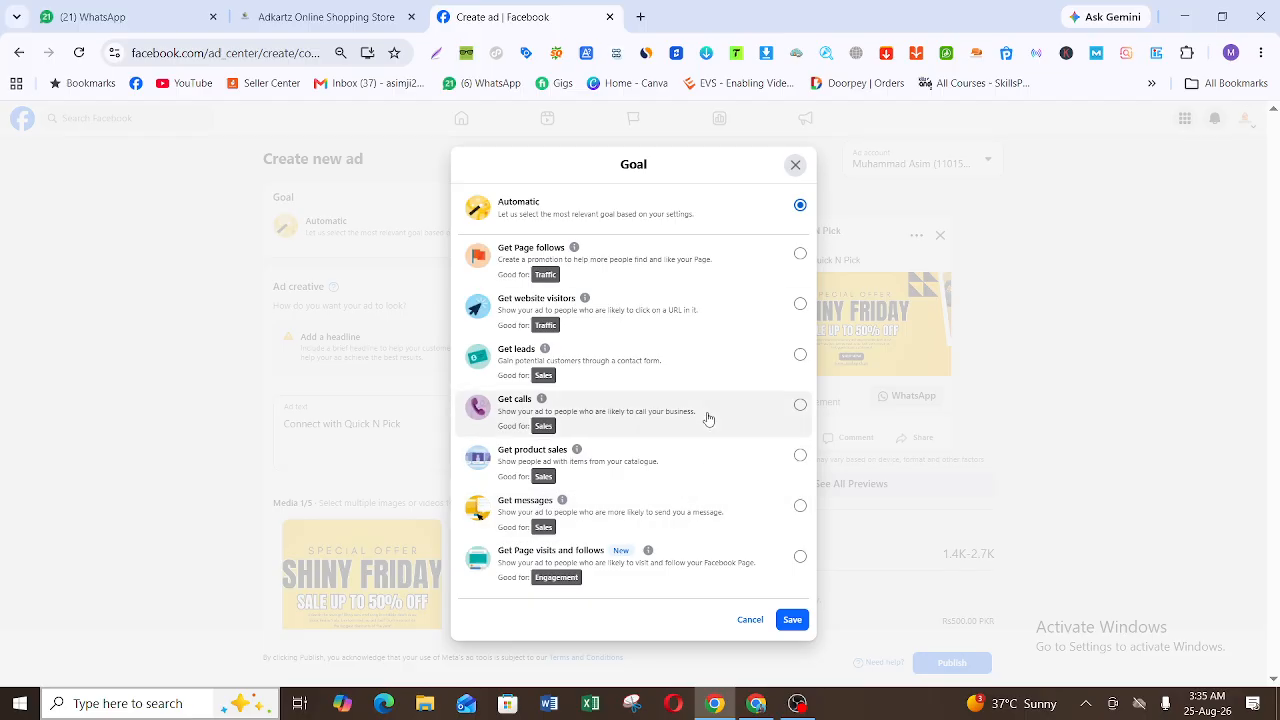
{"action": "left_click", "coordinate": [795, 165]}
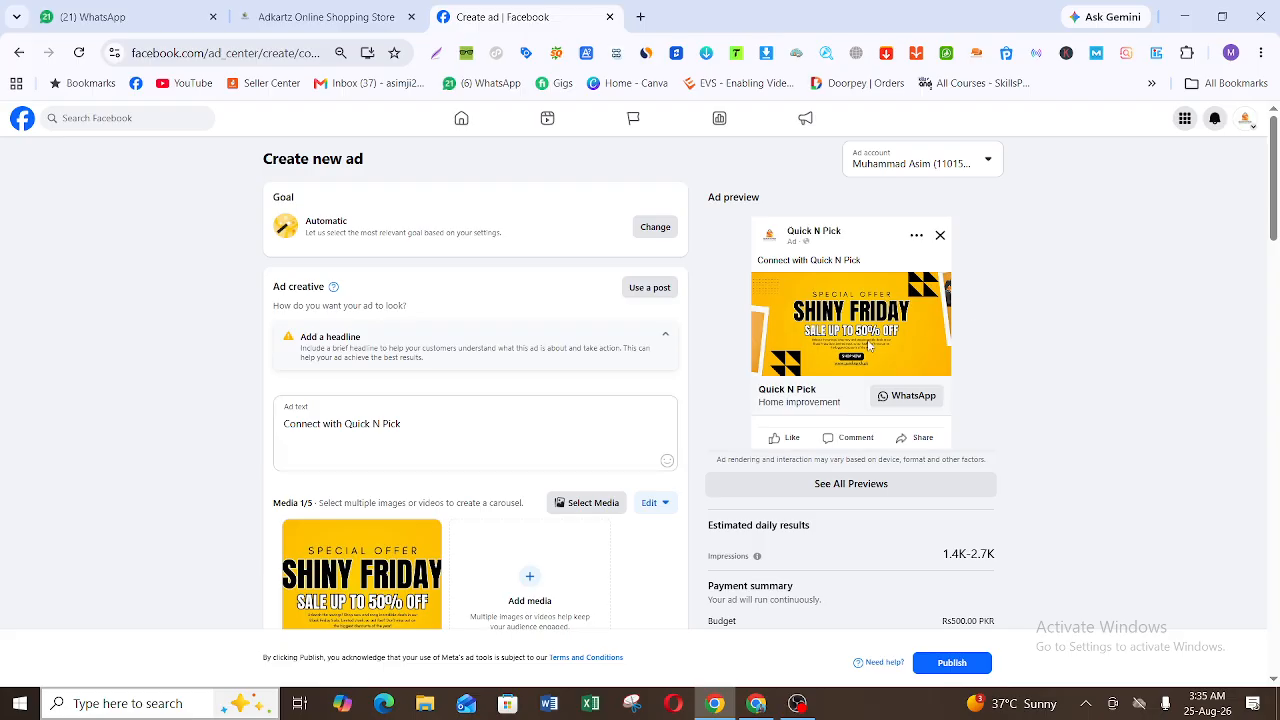
Step: Add the 800 x 800 WC hole cover image from the Page's images to the new ad's media
{"action": "scroll", "coordinate": [868, 344], "scroll_direction": "down", "scroll_amount": 1}
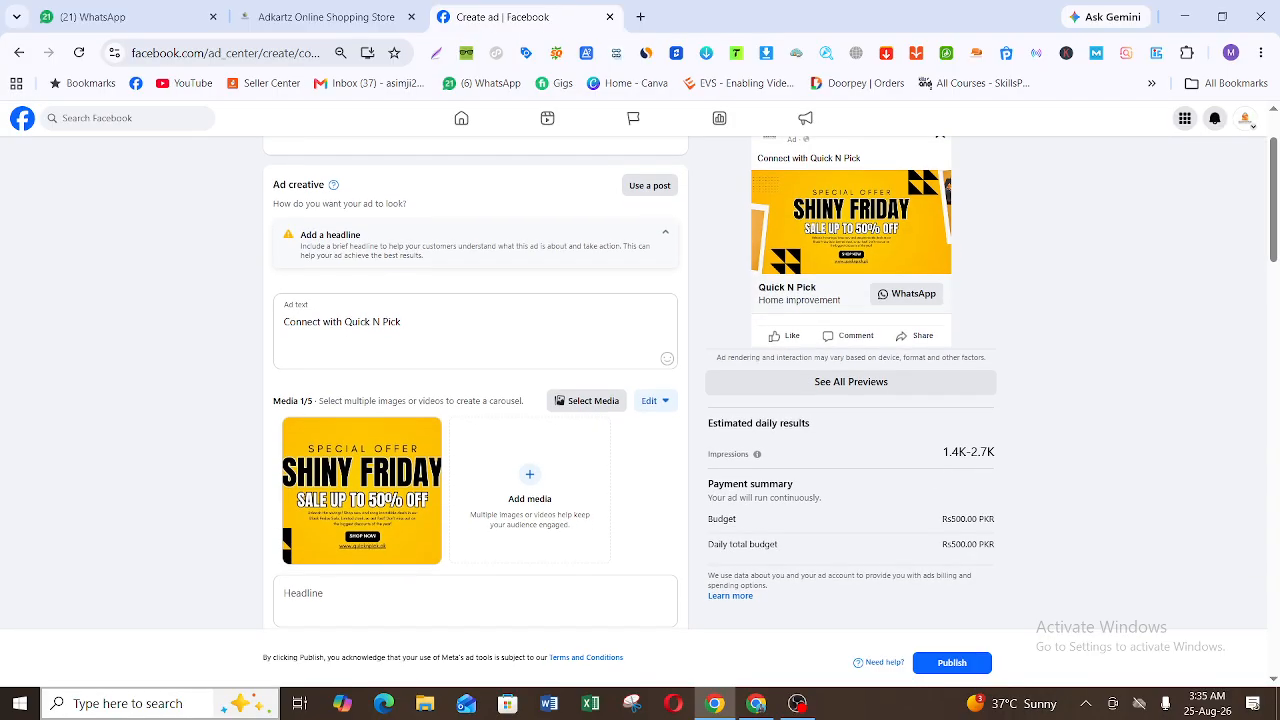
{"action": "left_click", "coordinate": [591, 403]}
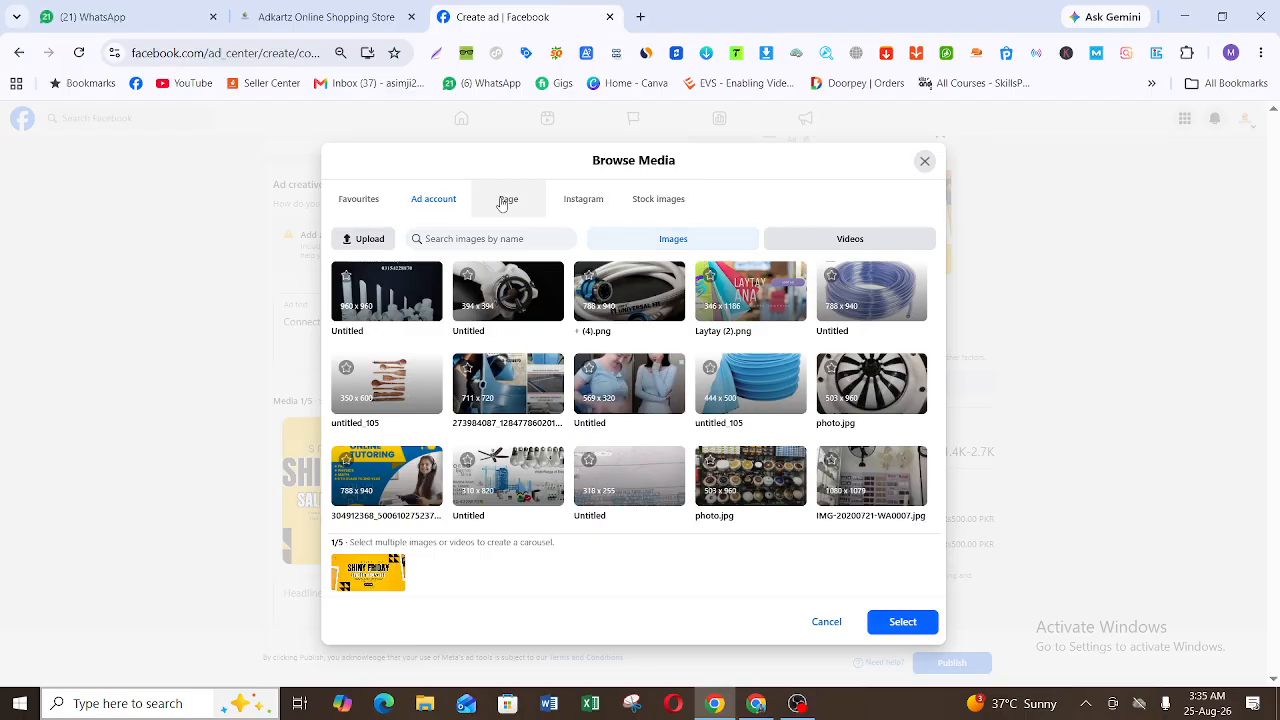
{"action": "left_click", "coordinate": [505, 200]}
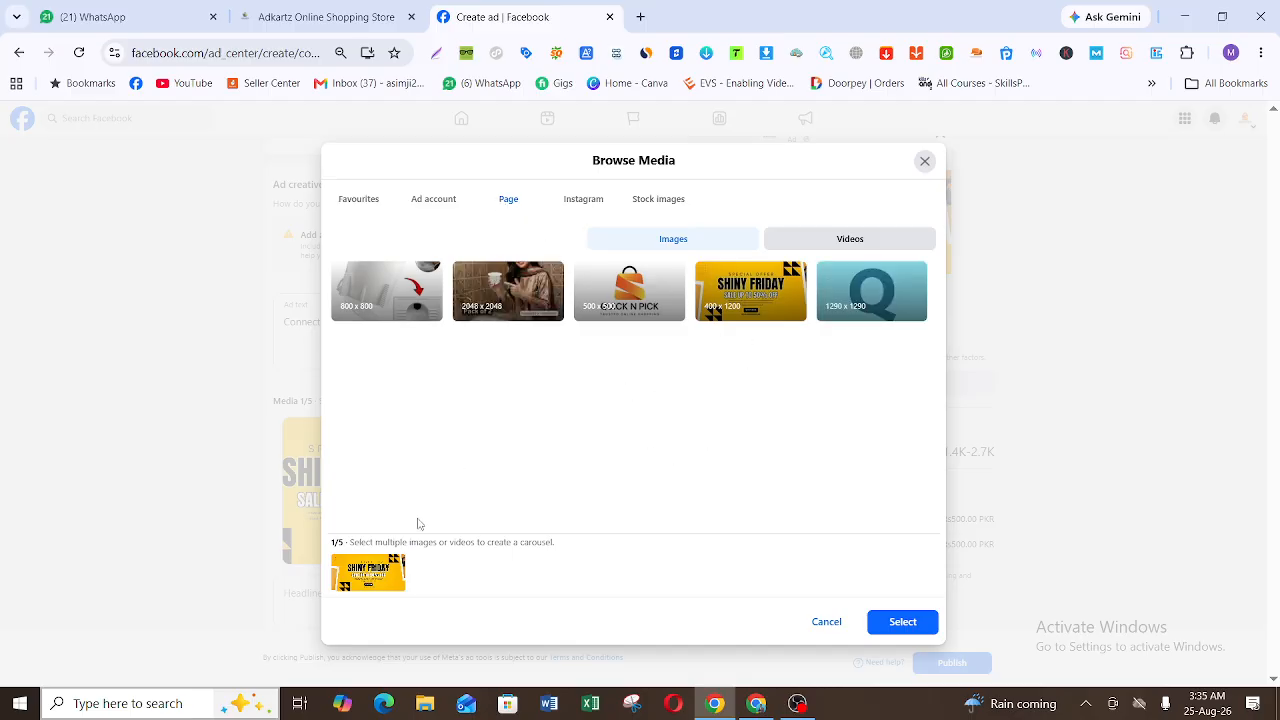
{"action": "left_click", "coordinate": [393, 290]}
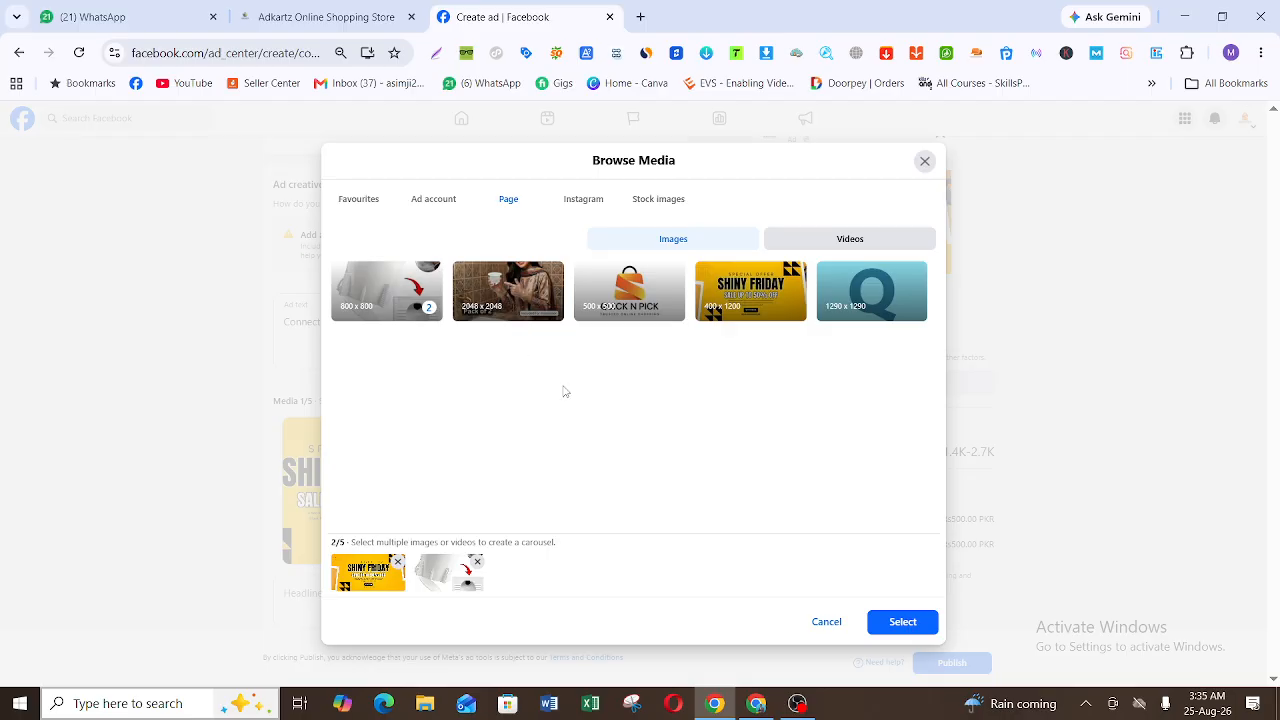
{"action": "left_click", "coordinate": [893, 622]}
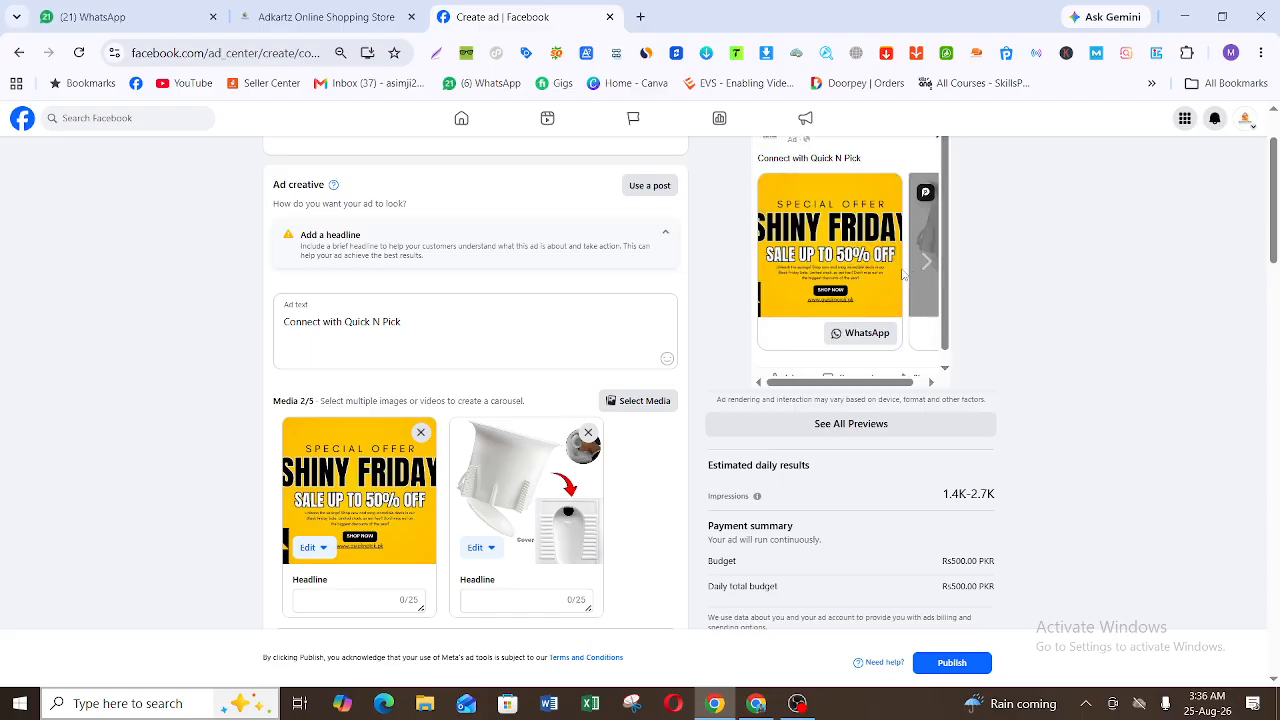
Step: Remove the Shiny Friday image from the ad's media and use the Facebook post showing the woman holding the WC hole cover
{"action": "left_click", "coordinate": [421, 436]}
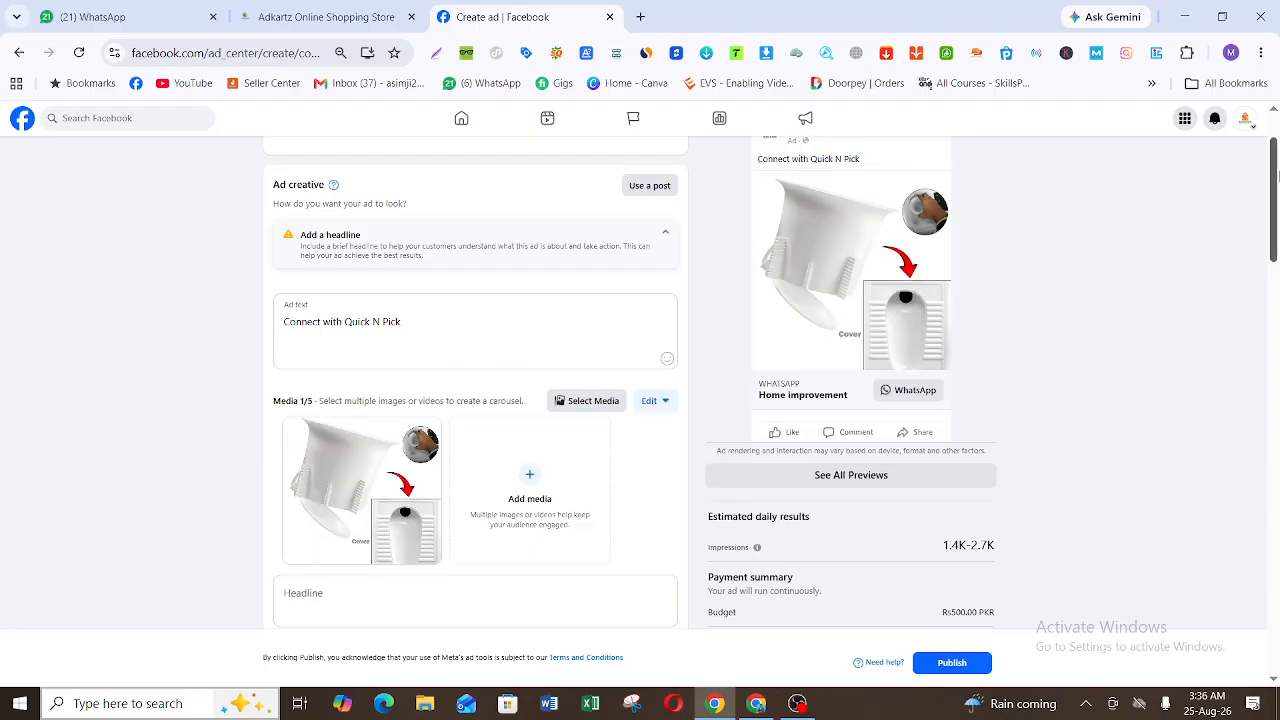
{"action": "scroll", "coordinate": [1277, 175], "scroll_direction": "up", "scroll_amount": 1}
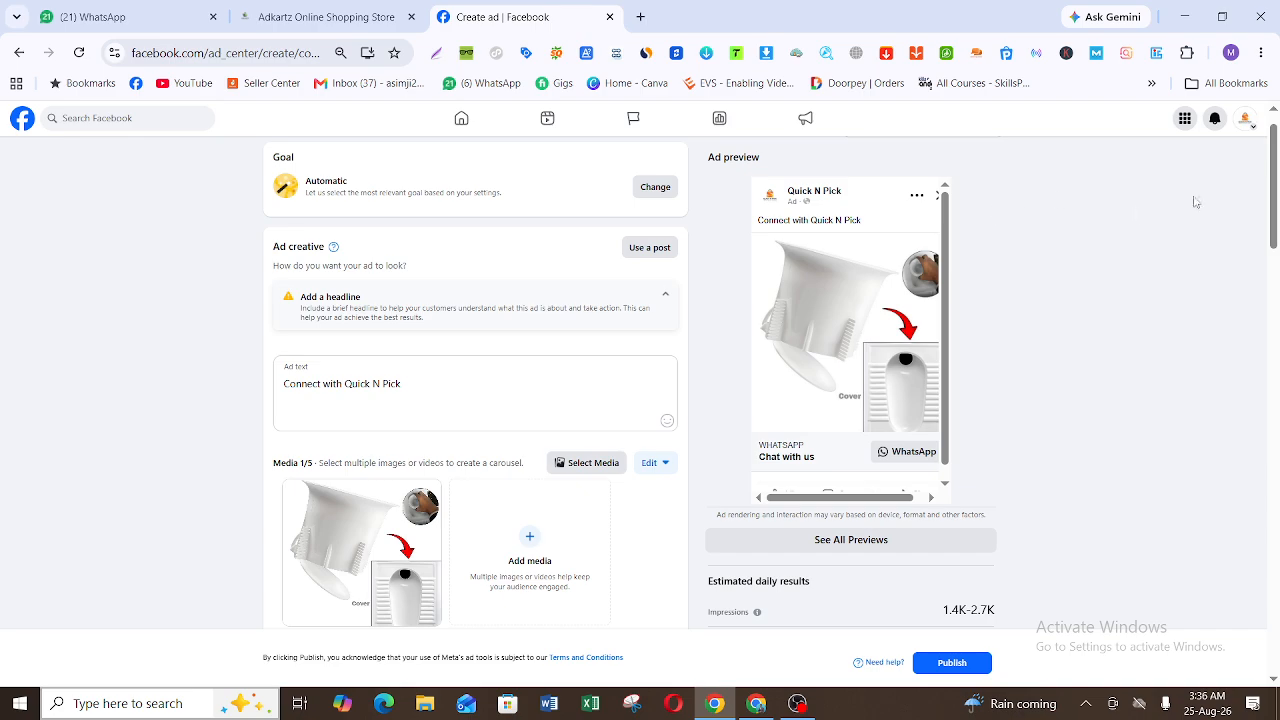
{"action": "left_click", "coordinate": [660, 249]}
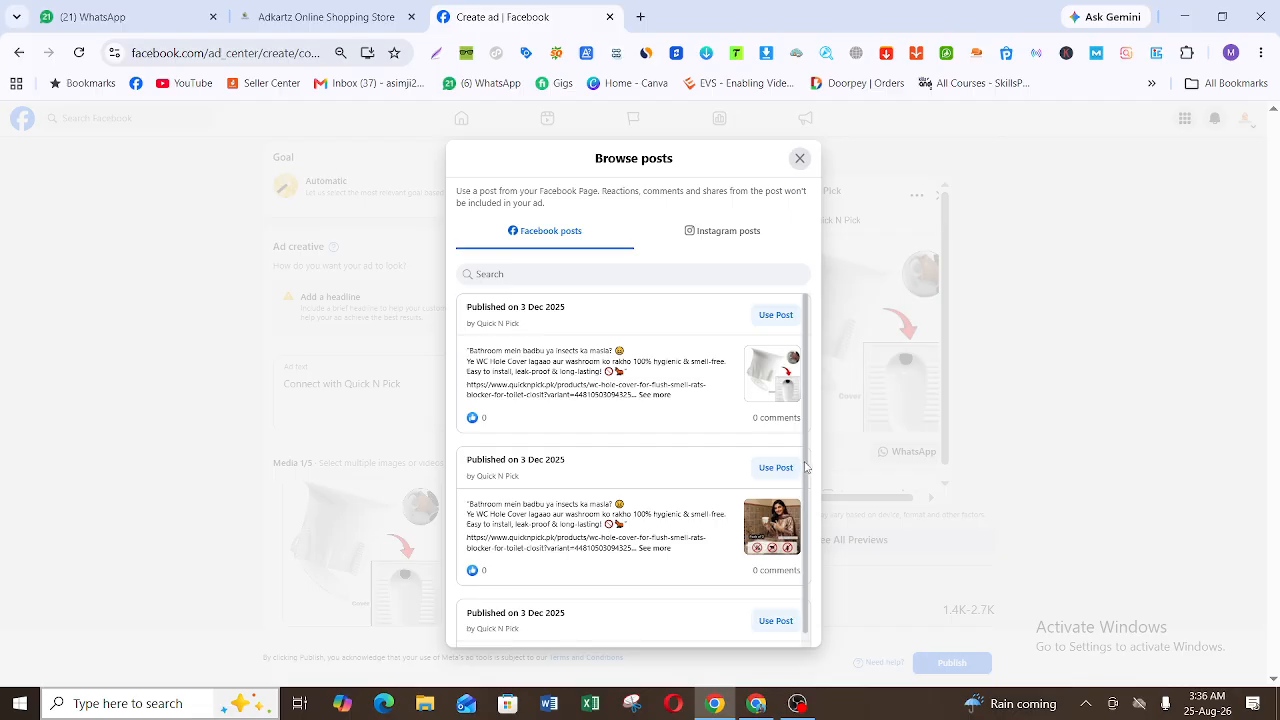
{"action": "scroll", "coordinate": [806, 476], "scroll_direction": "down", "scroll_amount": 1}
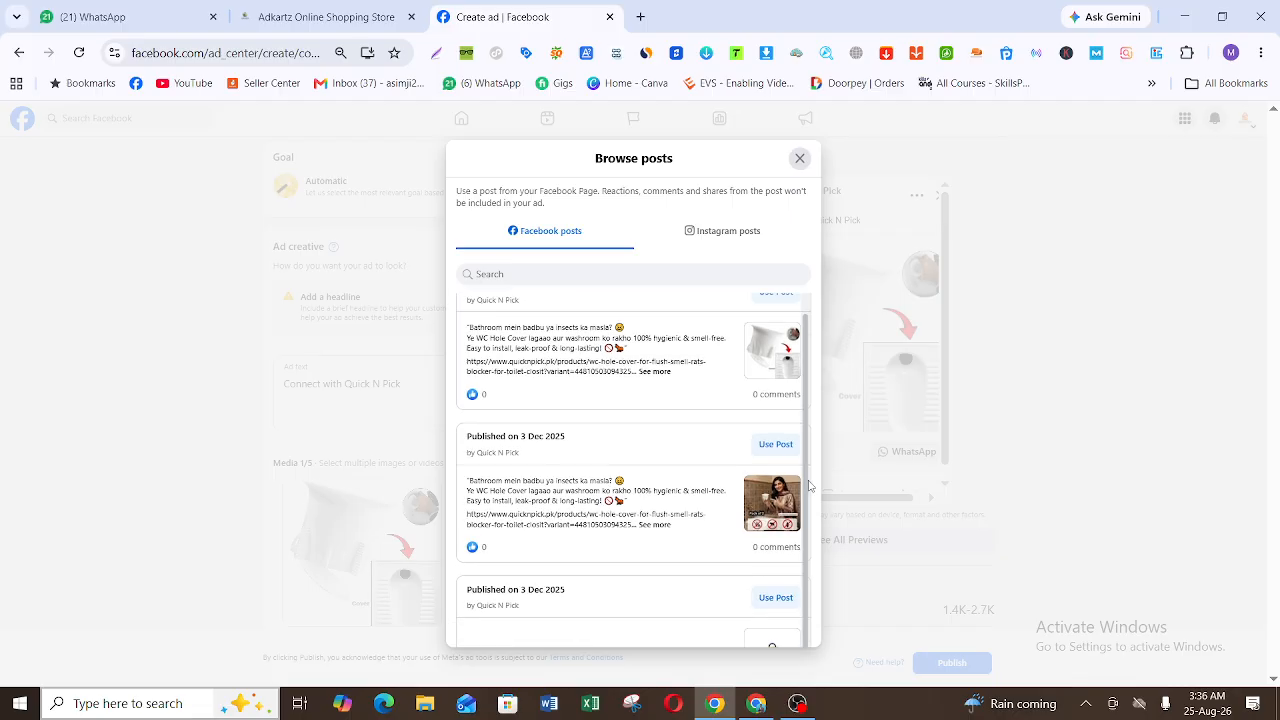
{"action": "left_click", "coordinate": [775, 445]}
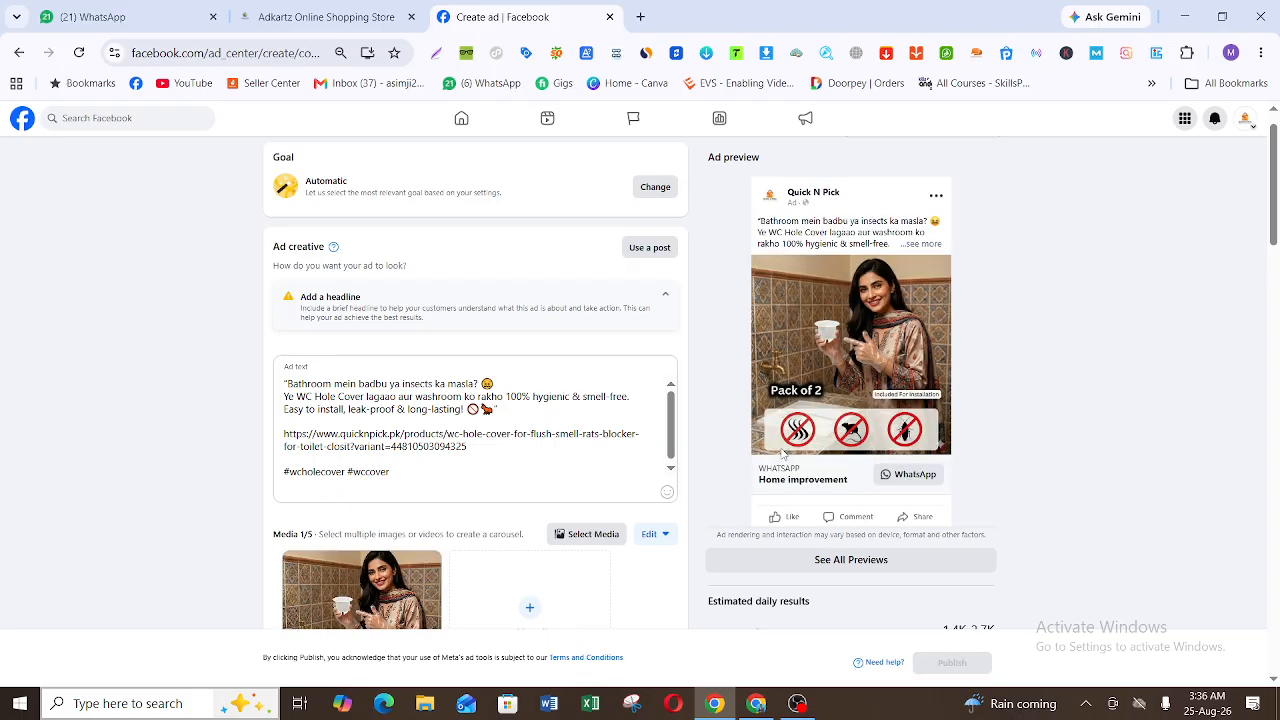
Step: Enter "Contact Us" as the ad's headline
{"action": "left_click_drag", "start_coordinate": [1277, 190], "coordinate": [1277, 240]}
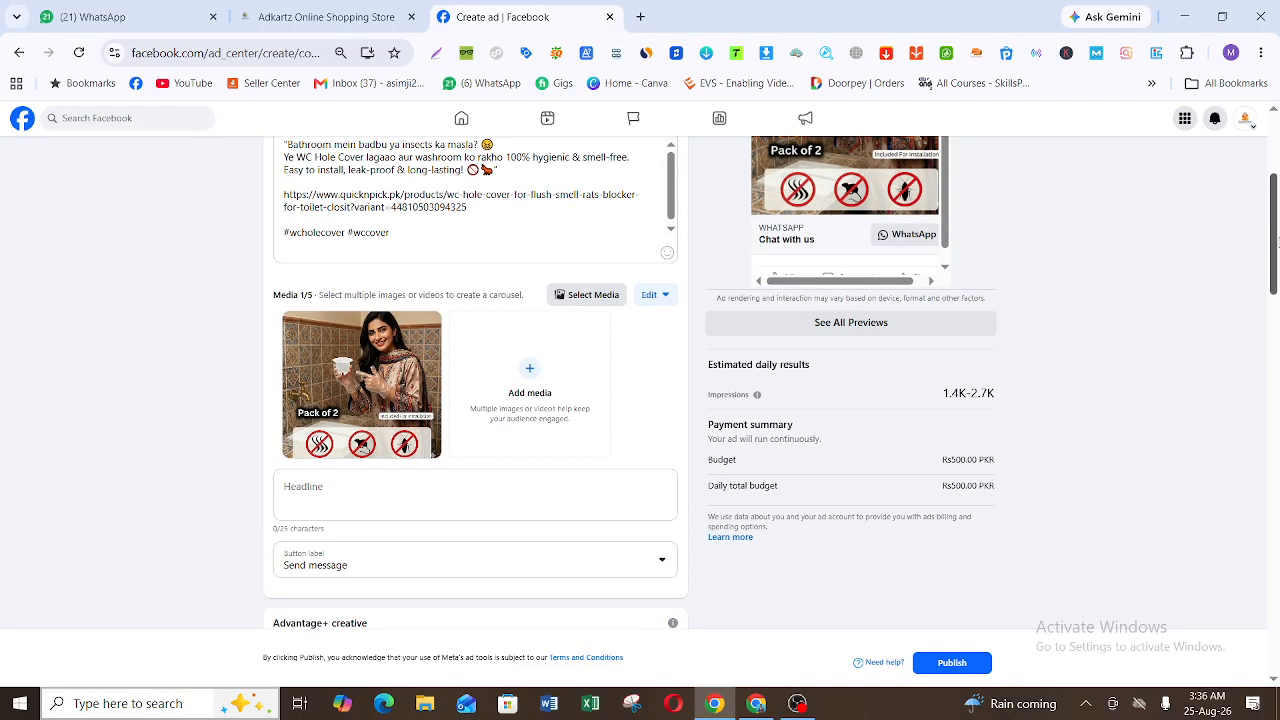
{"action": "left_click", "coordinate": [290, 499]}
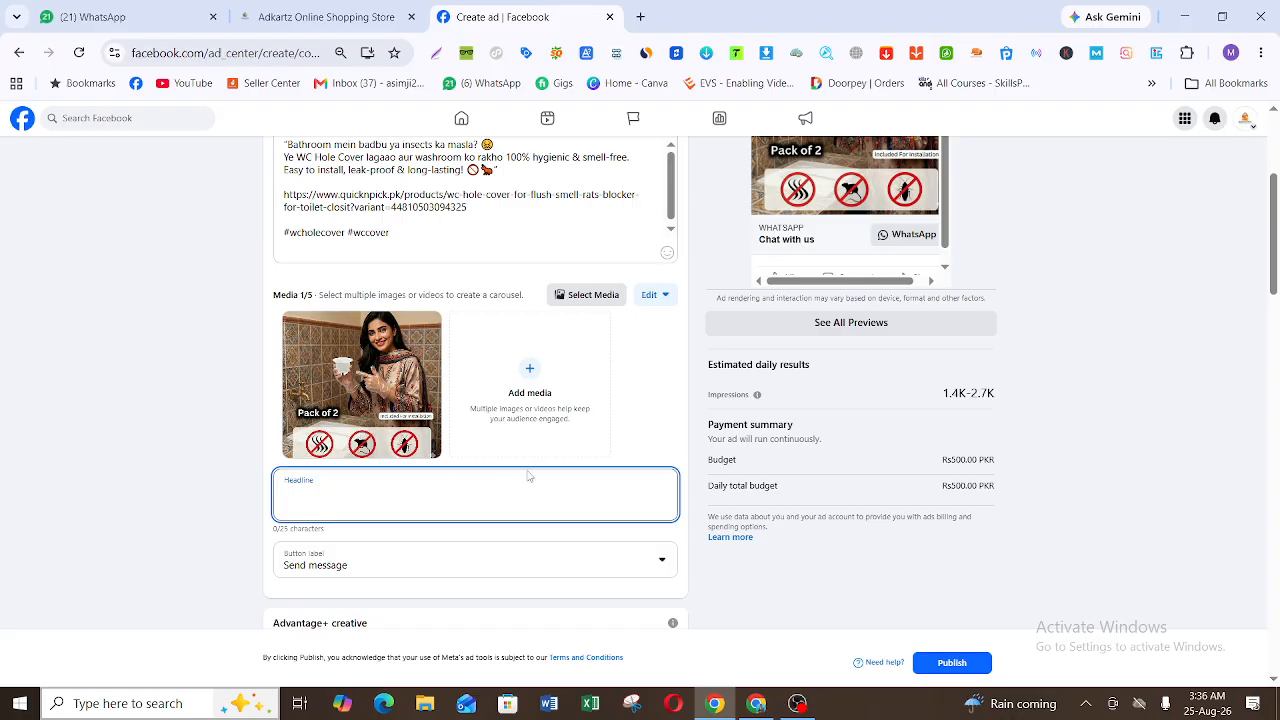
{"action": "type", "text": "Contact Us"}
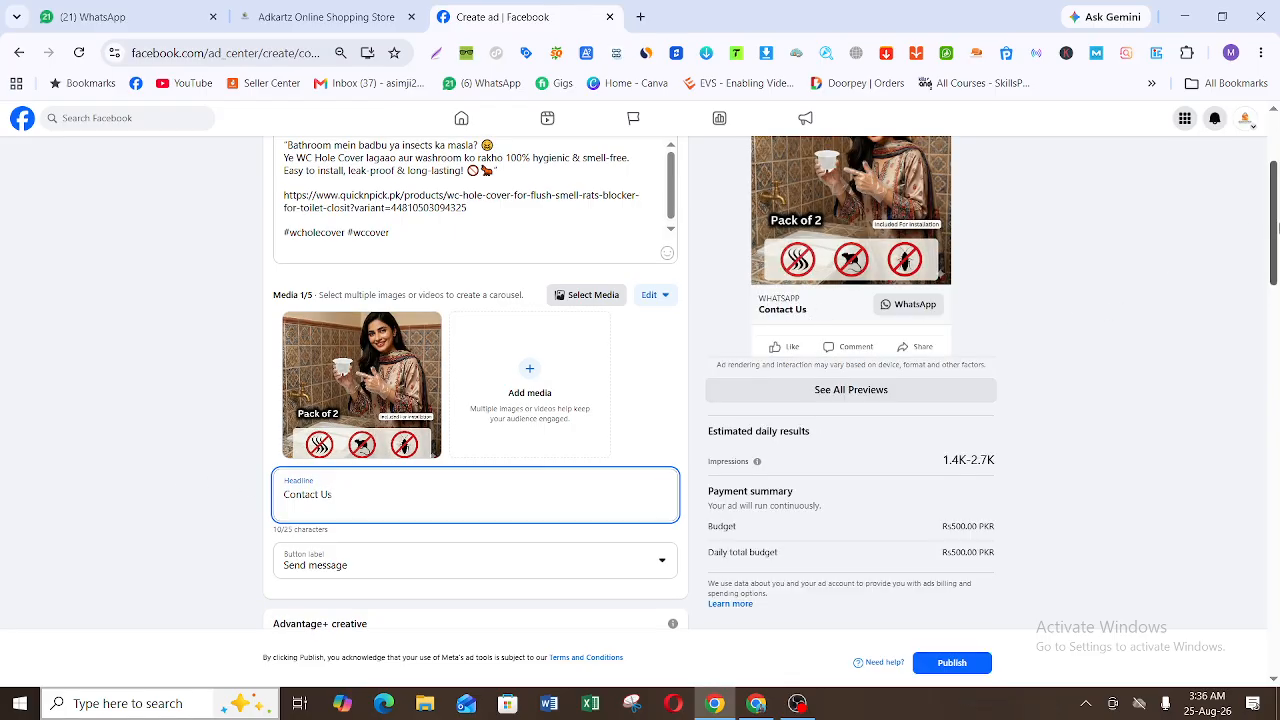
Step: Review the available button labels and set the ad's button label to Shop now
{"action": "scroll", "coordinate": [1124, 302], "scroll_direction": "down", "scroll_amount": 2}
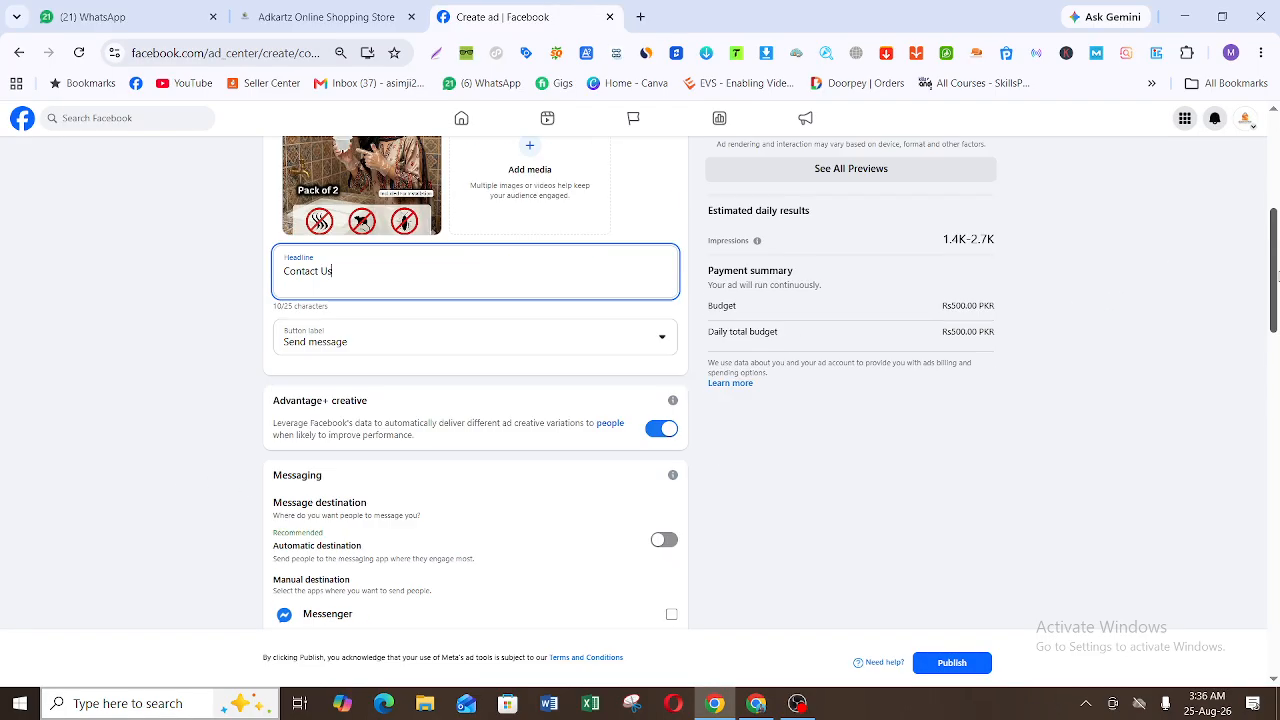
{"action": "left_click", "coordinate": [603, 333]}
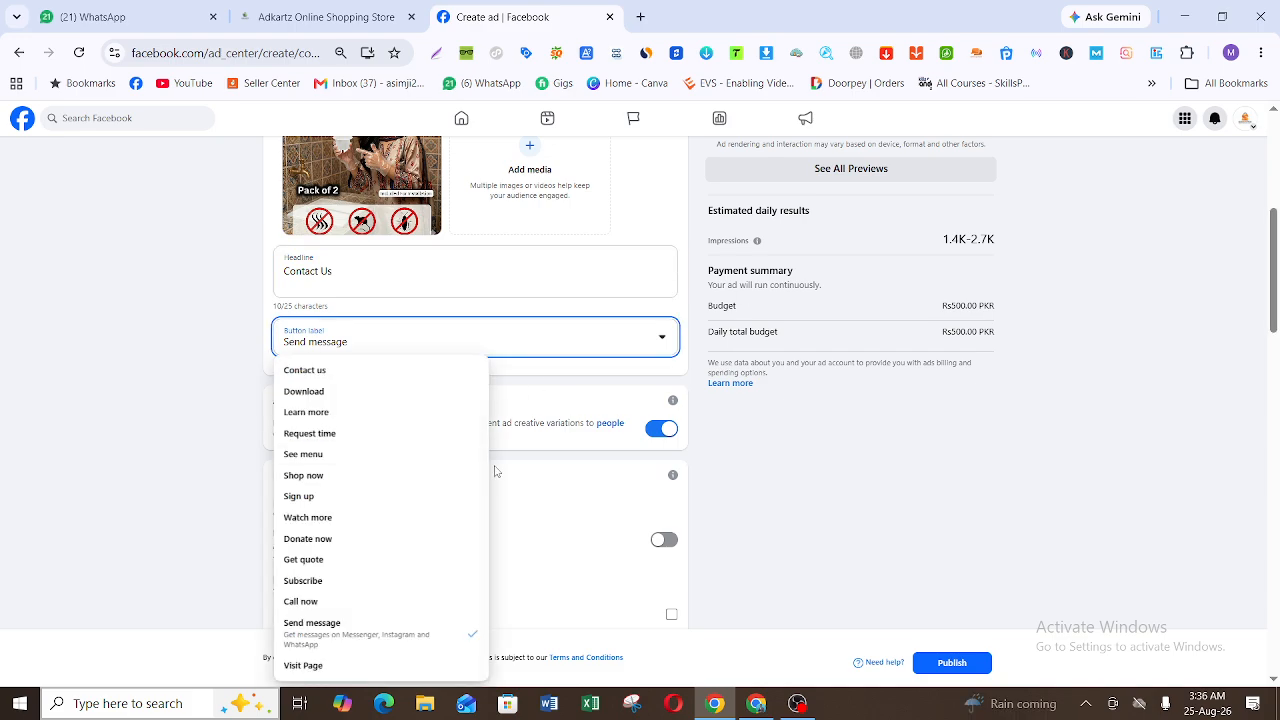
{"action": "mouse_move", "coordinate": [485, 474]}
{"action": "left_mouse_down"}
{"action": "mouse_move", "coordinate": [489, 408]}
{"action": "mouse_move", "coordinate": [486, 478]}
{"action": "left_mouse_up"}
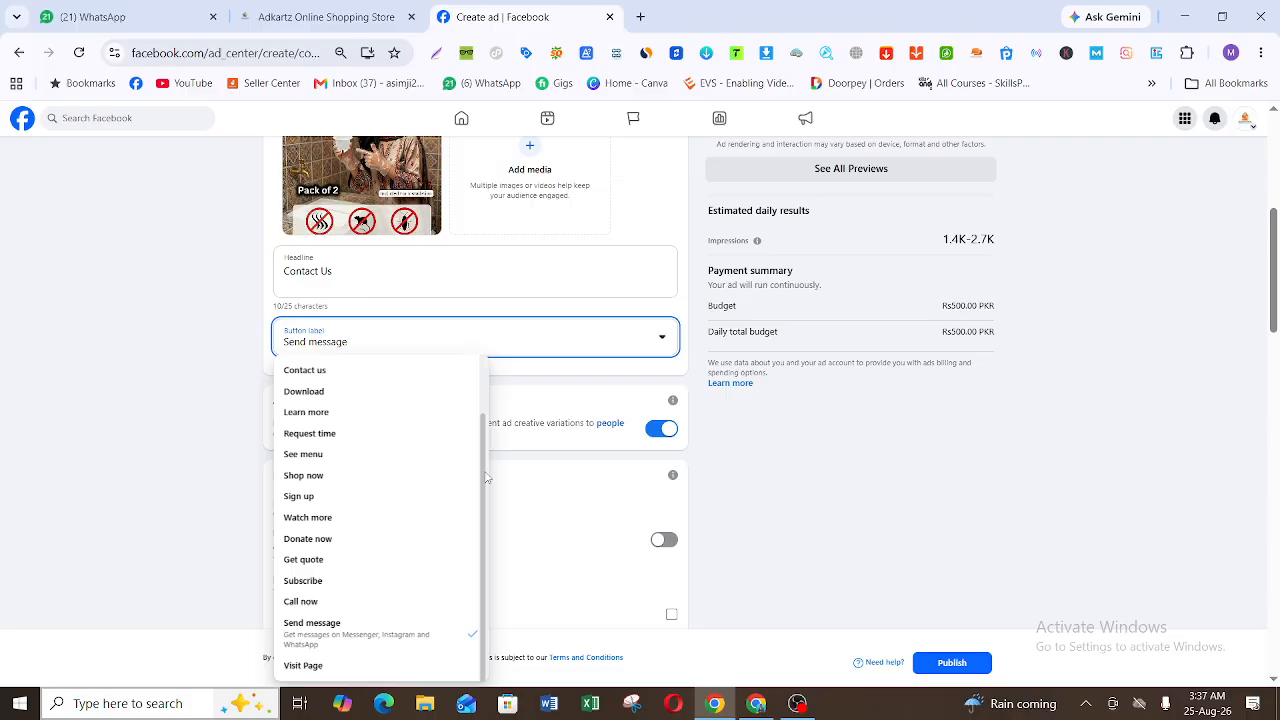
{"action": "left_click", "coordinate": [385, 485]}
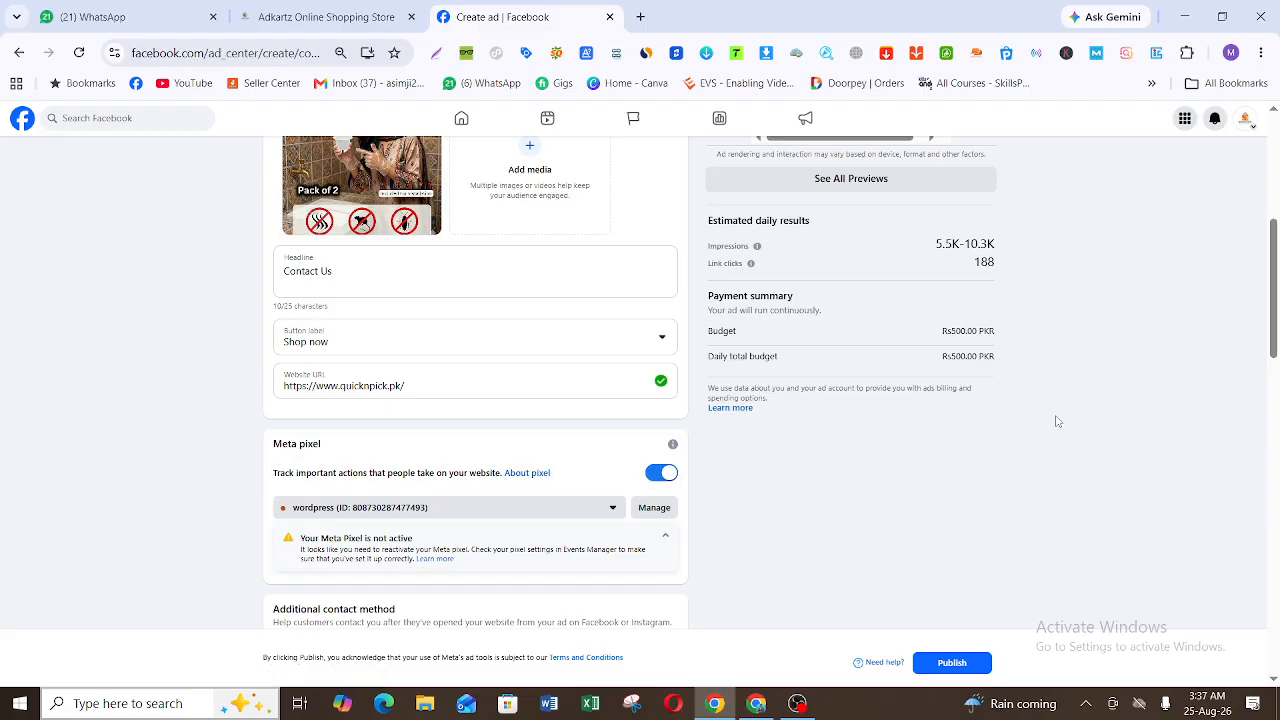
Step: Review the ad's contact method, Advantage+ creative, special category, audience, transparency, duration, budget, placements and payment settings, then return to the ad creative
{"action": "left_click_drag", "start_coordinate": [1277, 254], "coordinate": [1277, 346]}
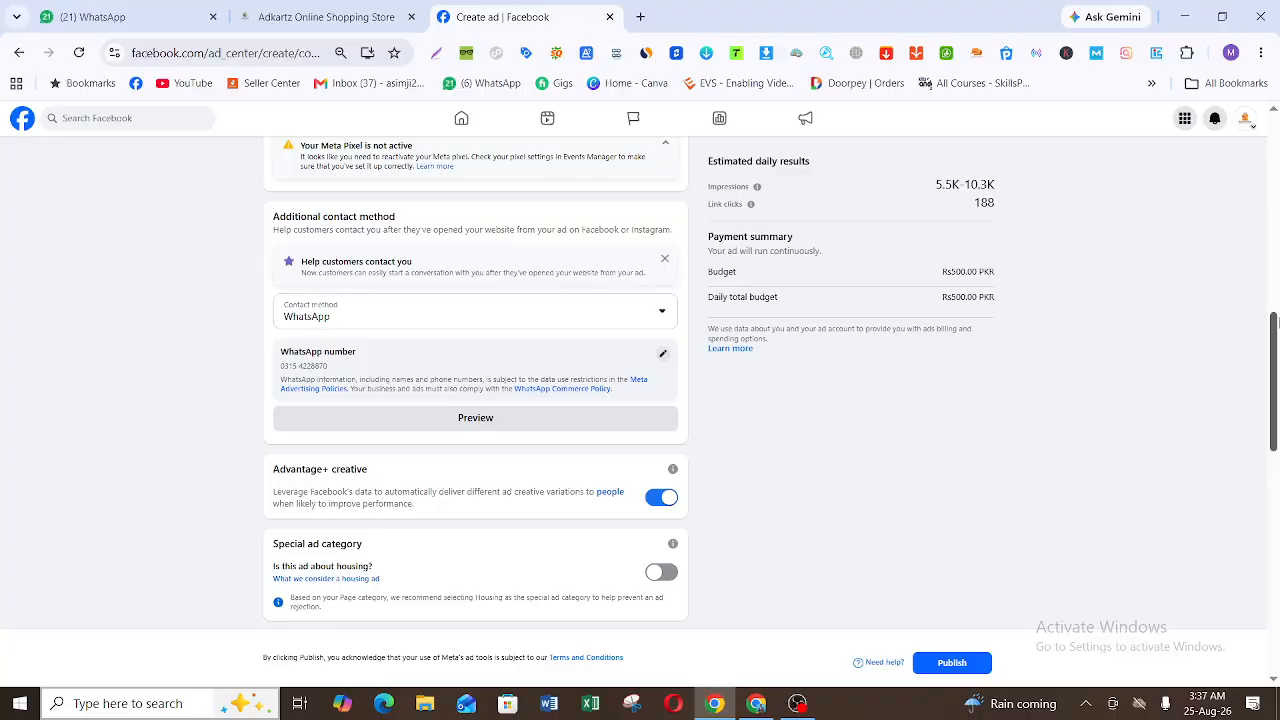
{"action": "left_click_drag", "start_coordinate": [1277, 344], "coordinate": [1277, 400]}
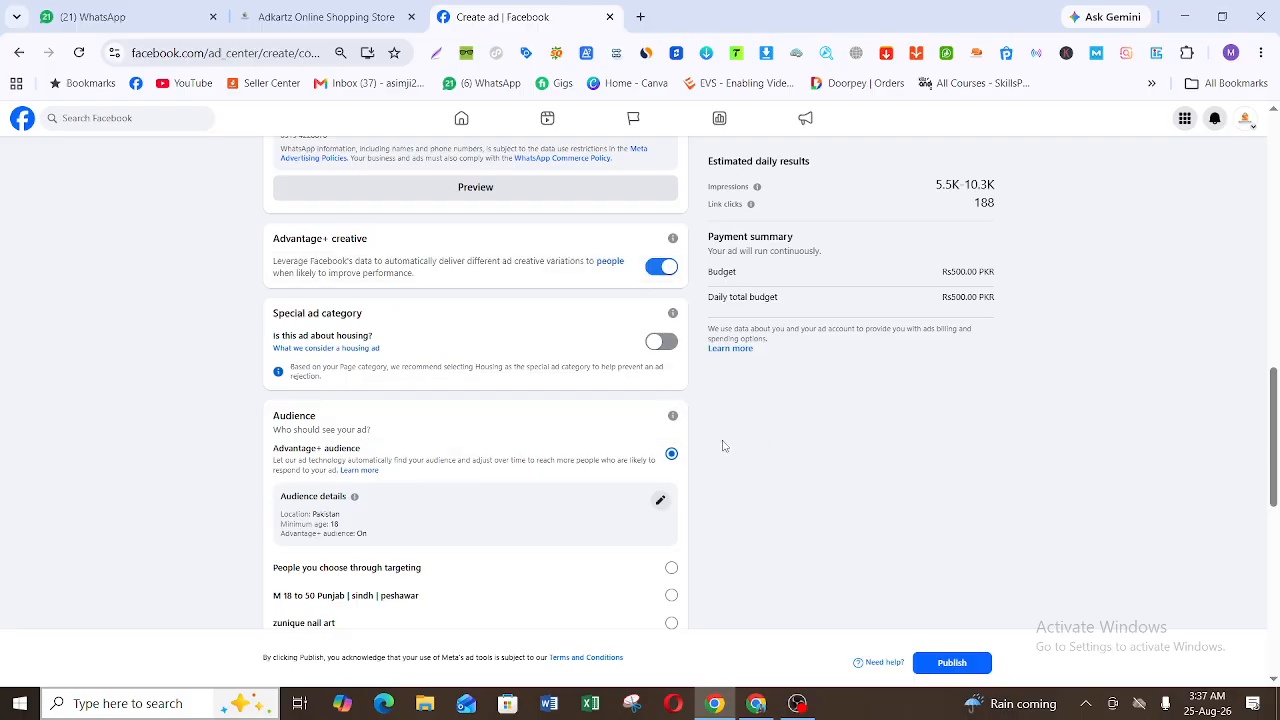
{"action": "left_click_drag", "start_coordinate": [1276, 440], "coordinate": [1276, 556]}
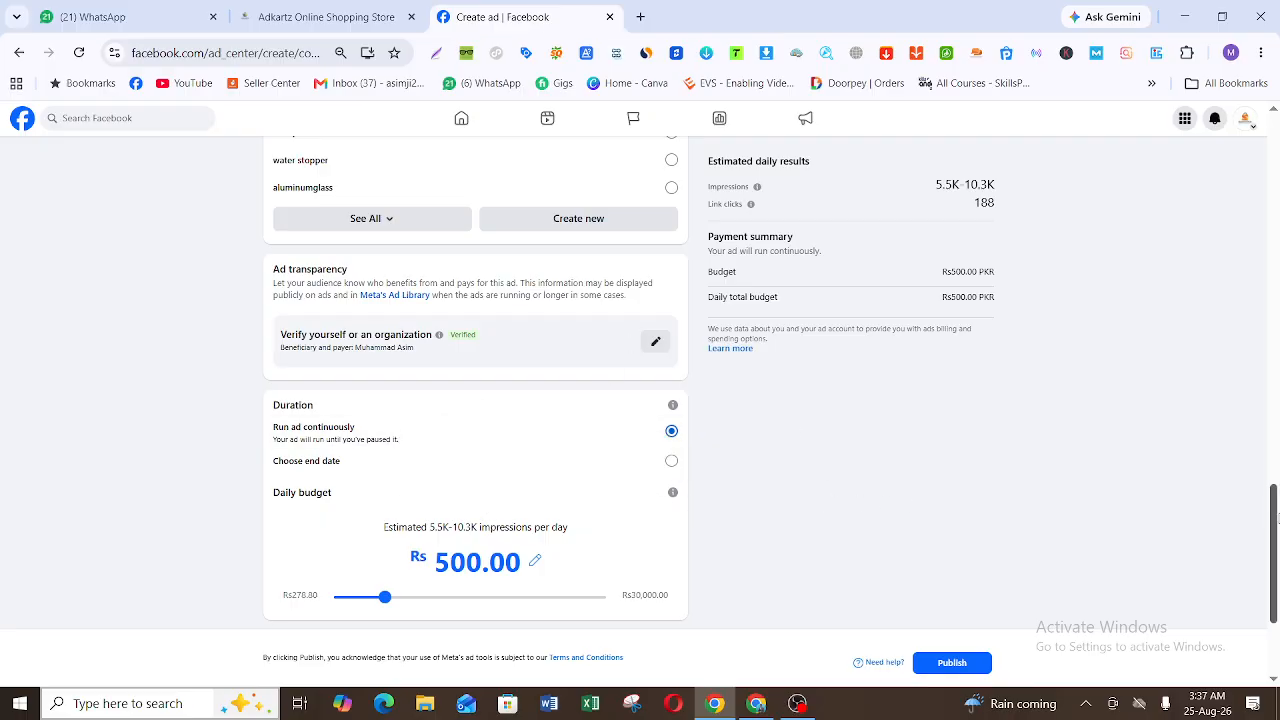
{"action": "scroll", "coordinate": [1276, 525], "scroll_direction": "down", "scroll_amount": 2}
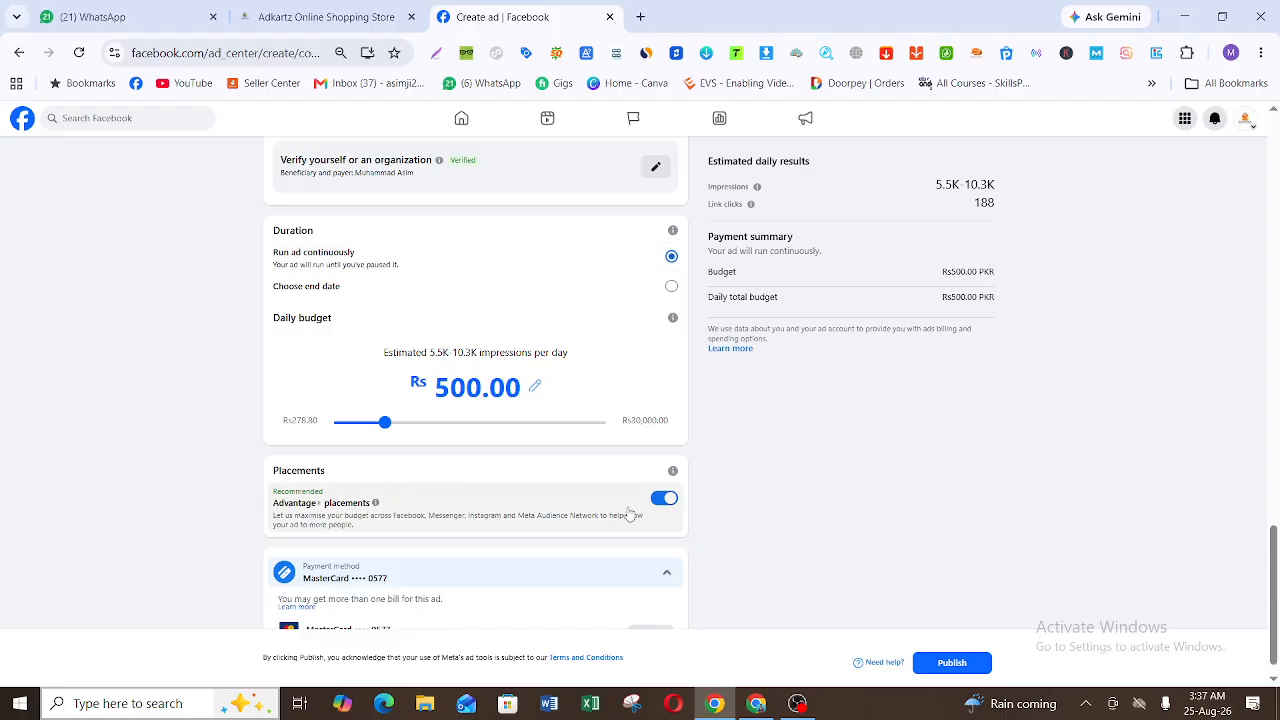
{"action": "left_click_drag", "start_coordinate": [1277, 634], "coordinate": [1278, 640]}
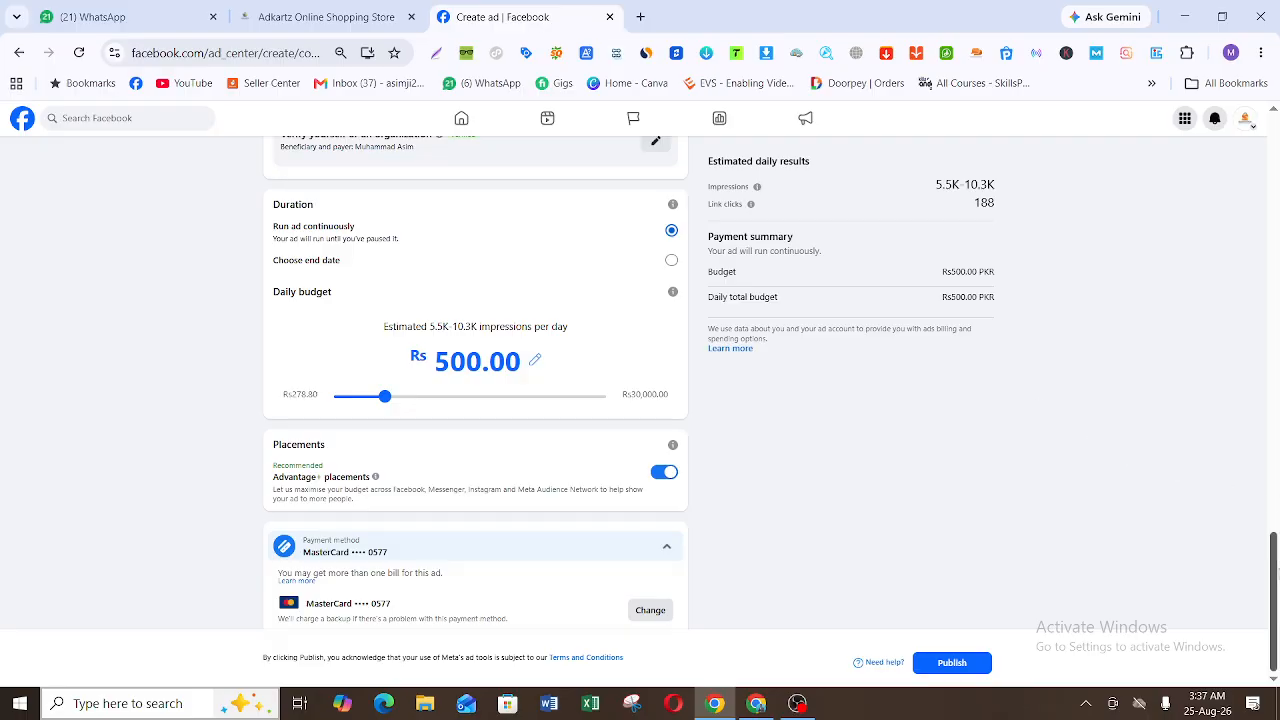
{"action": "left_click_drag", "start_coordinate": [1276, 573], "coordinate": [1277, 513]}
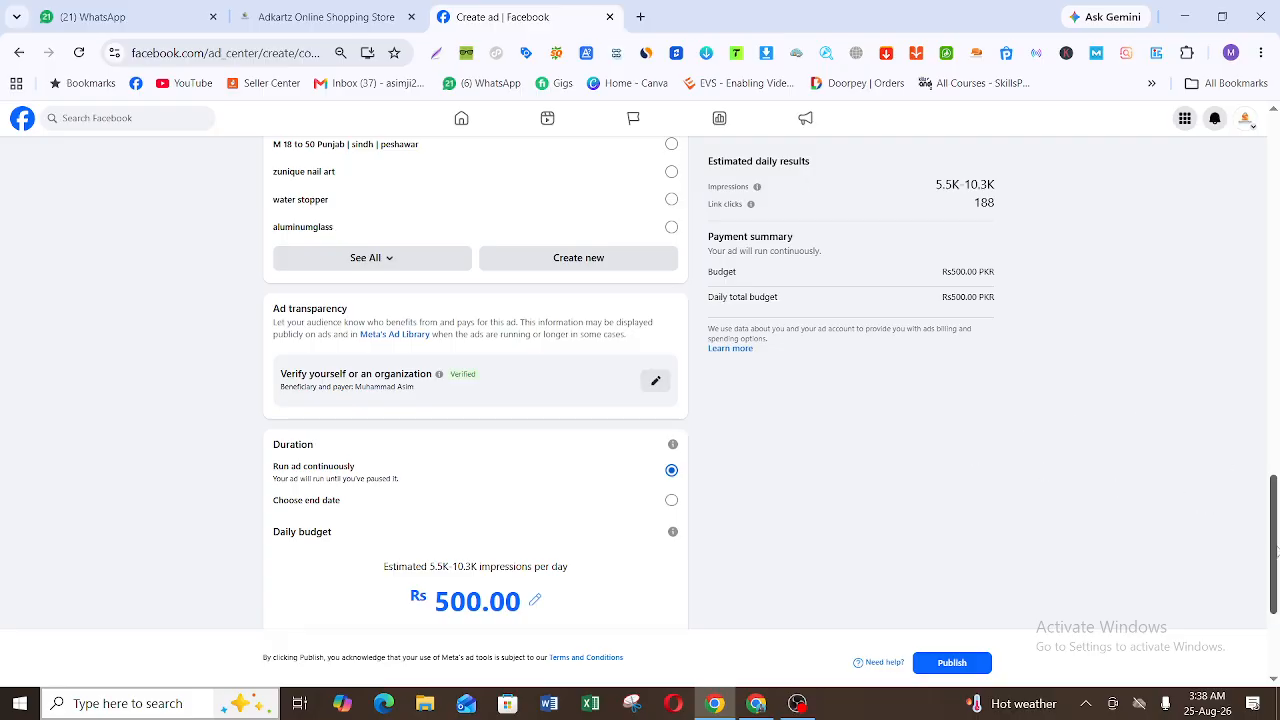
{"action": "left_click_drag", "start_coordinate": [1276, 551], "coordinate": [1275, 190]}
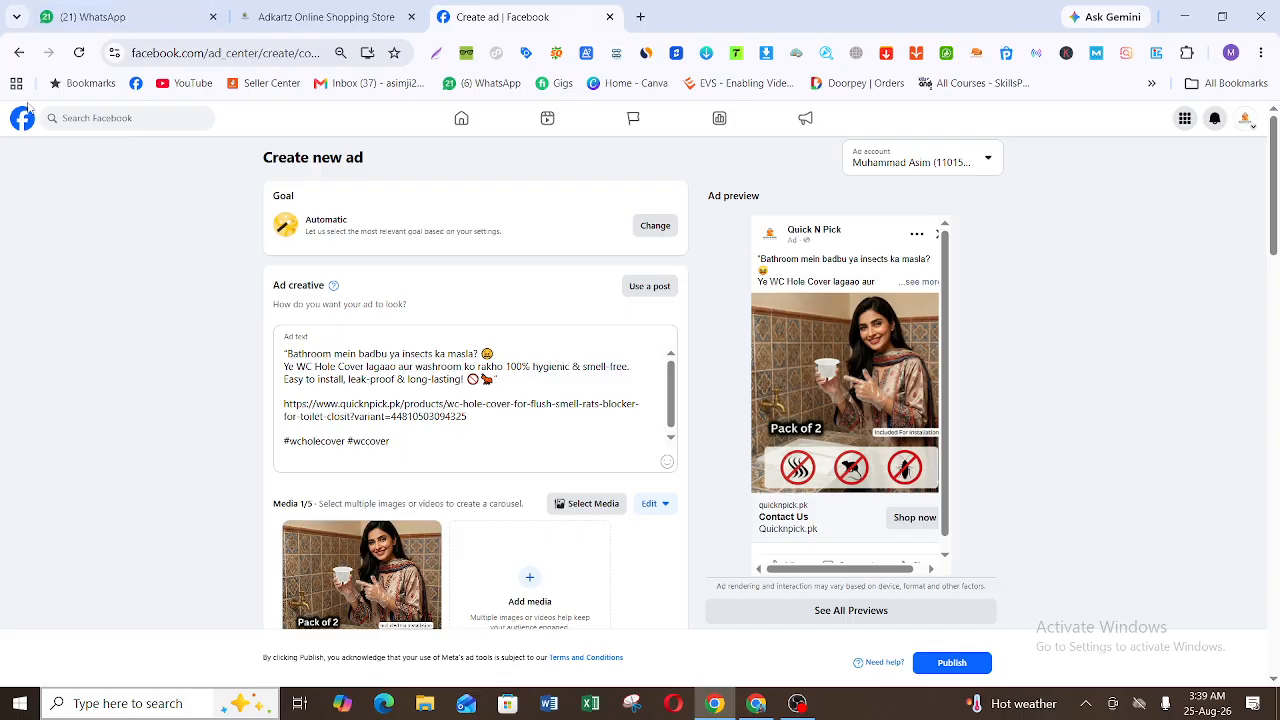
Step: Leave the unpublished ad, go back to the Ad Centre and open the Facebook home feed
{"action": "left_click", "coordinate": [20, 54]}
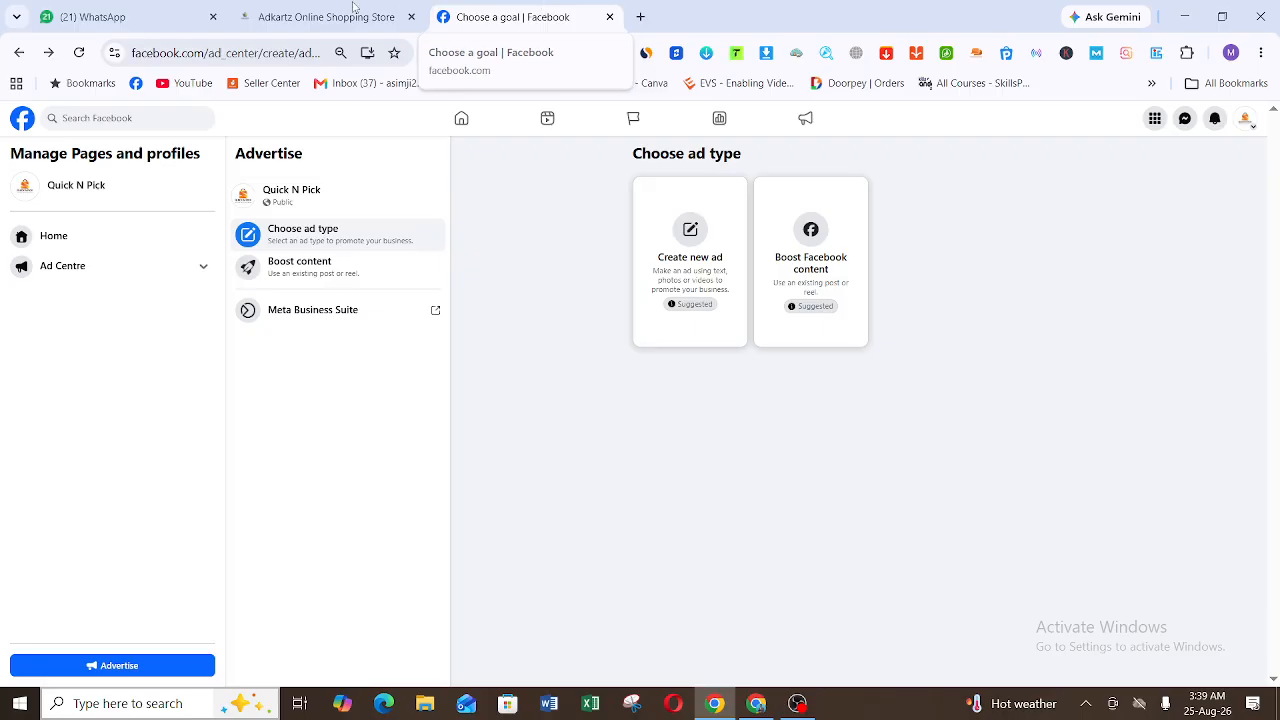
{"action": "left_click", "coordinate": [17, 54]}
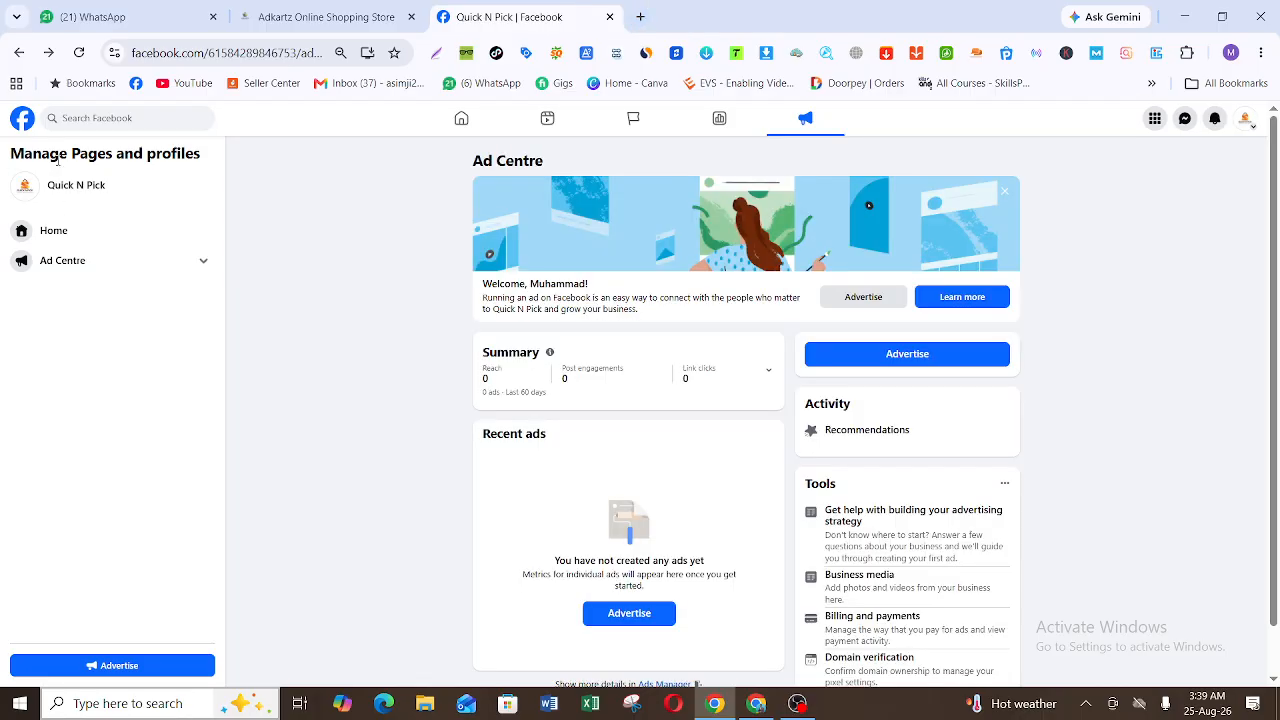
{"action": "left_click", "coordinate": [22, 120]}
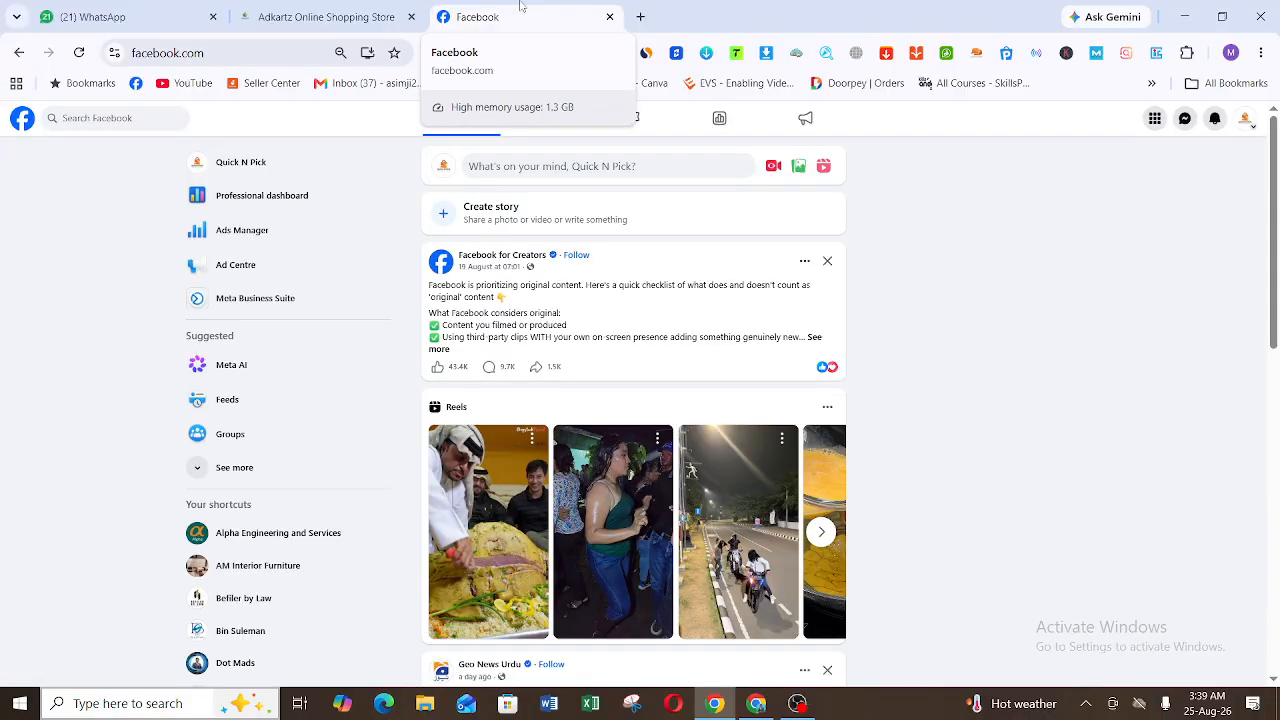
Step: Open Meta Business Suite in a new browser tab, dismiss the email confirmation banner and show the Quick N Pick home page header
{"action": "left_click", "coordinate": [640, 17]}
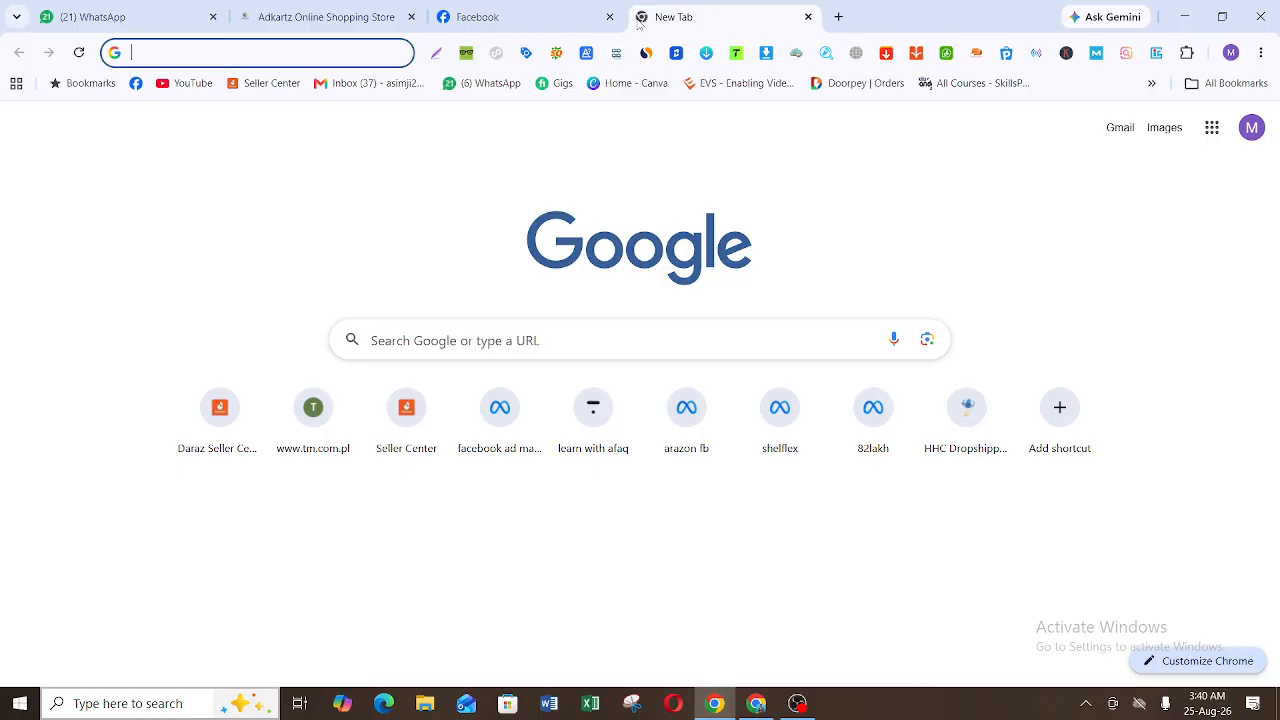
{"action": "type", "text": "b"}
{"action": "key", "text": "Return"}
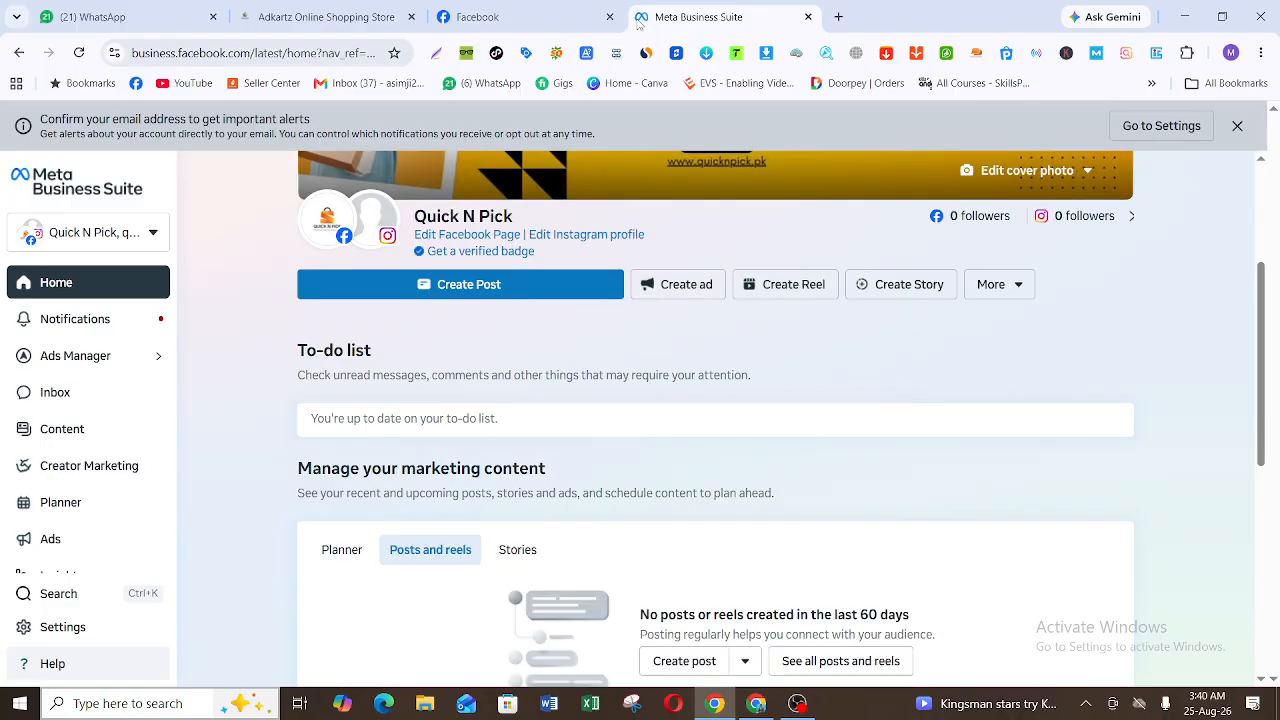
{"action": "left_click", "coordinate": [1237, 125]}
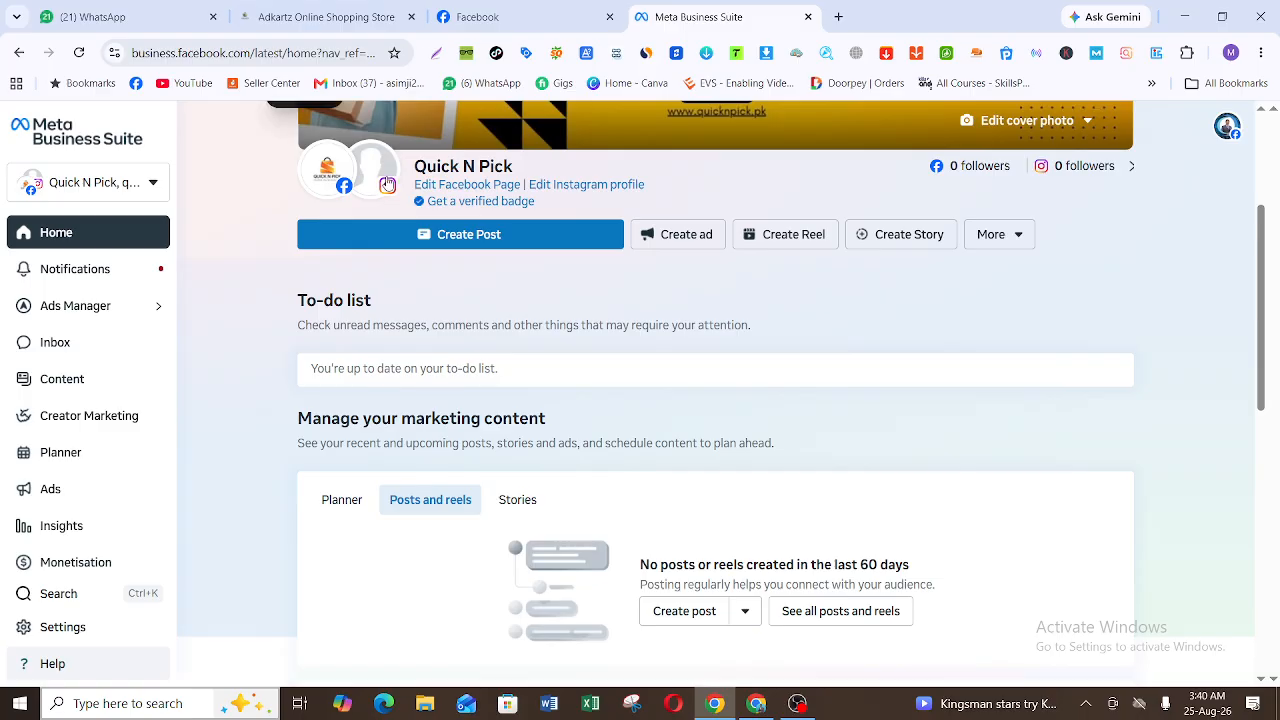
{"action": "mouse_move", "coordinate": [388, 185]}
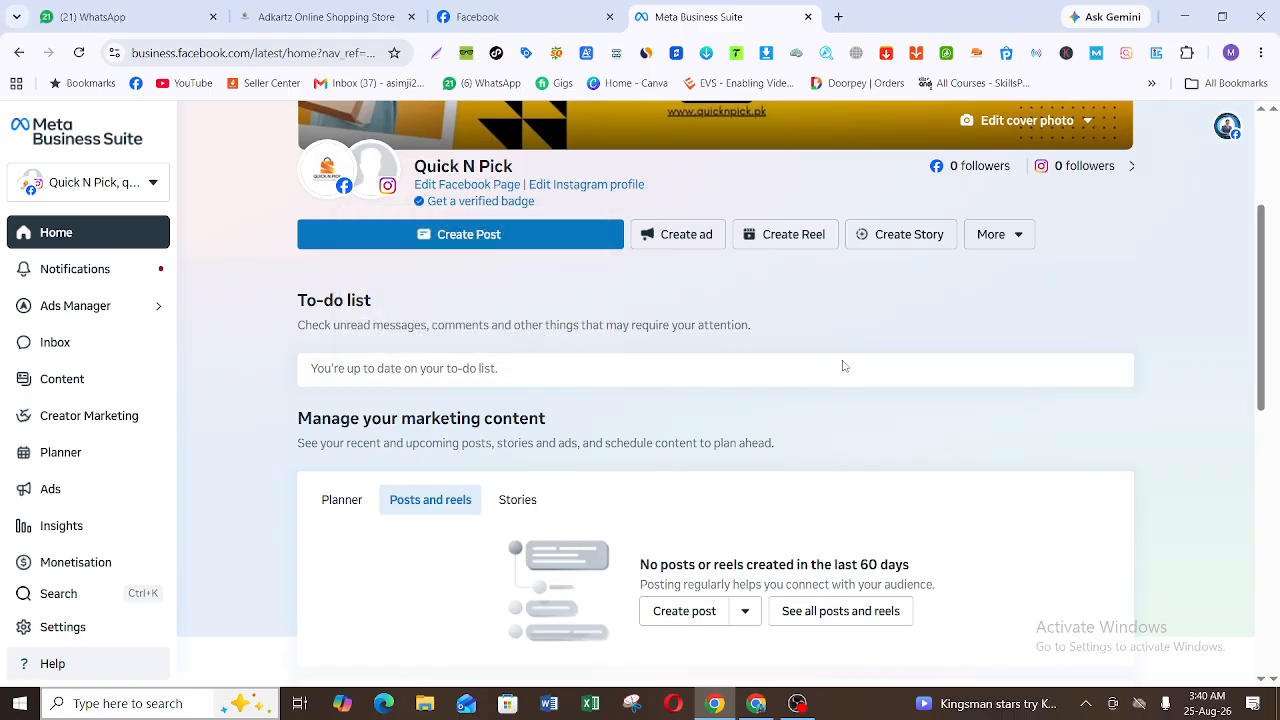
{"action": "left_click", "coordinate": [1259, 168]}
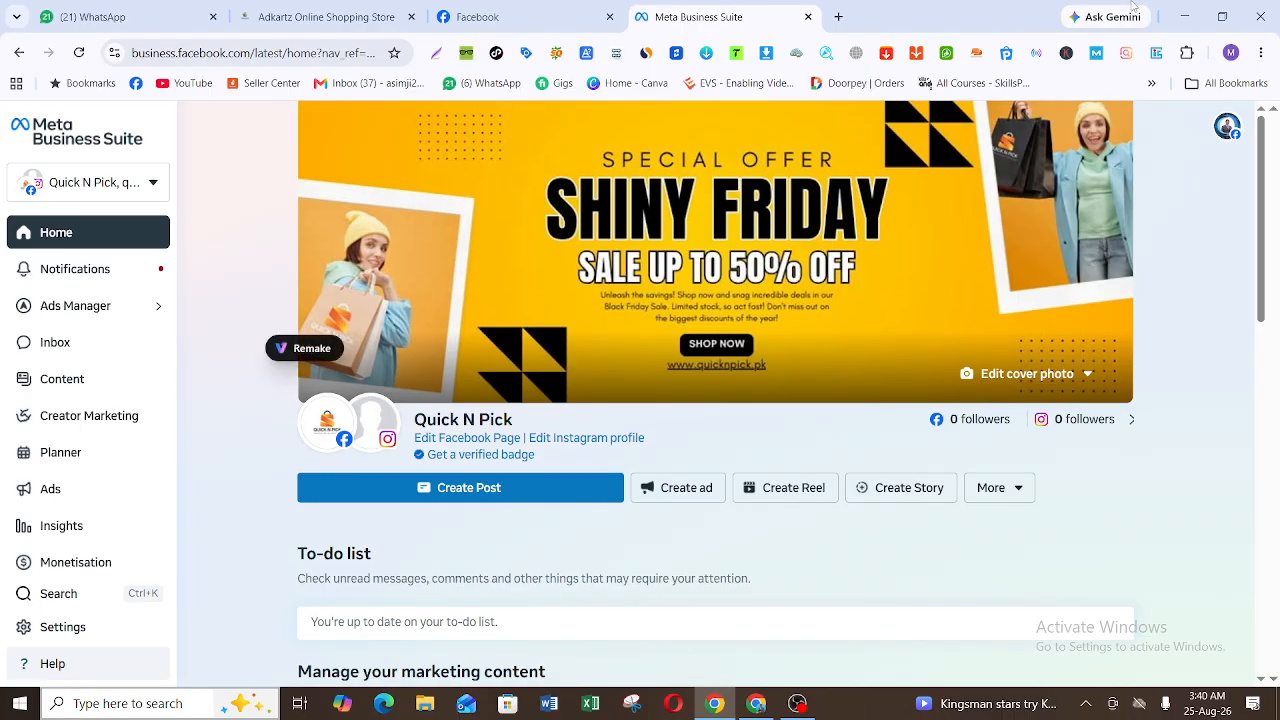
Step: Look at the Facebook home feed, then review the business portfolios available in Meta Business Suite, keeping Quick N Pick selected
{"action": "left_click", "coordinate": [541, 10]}
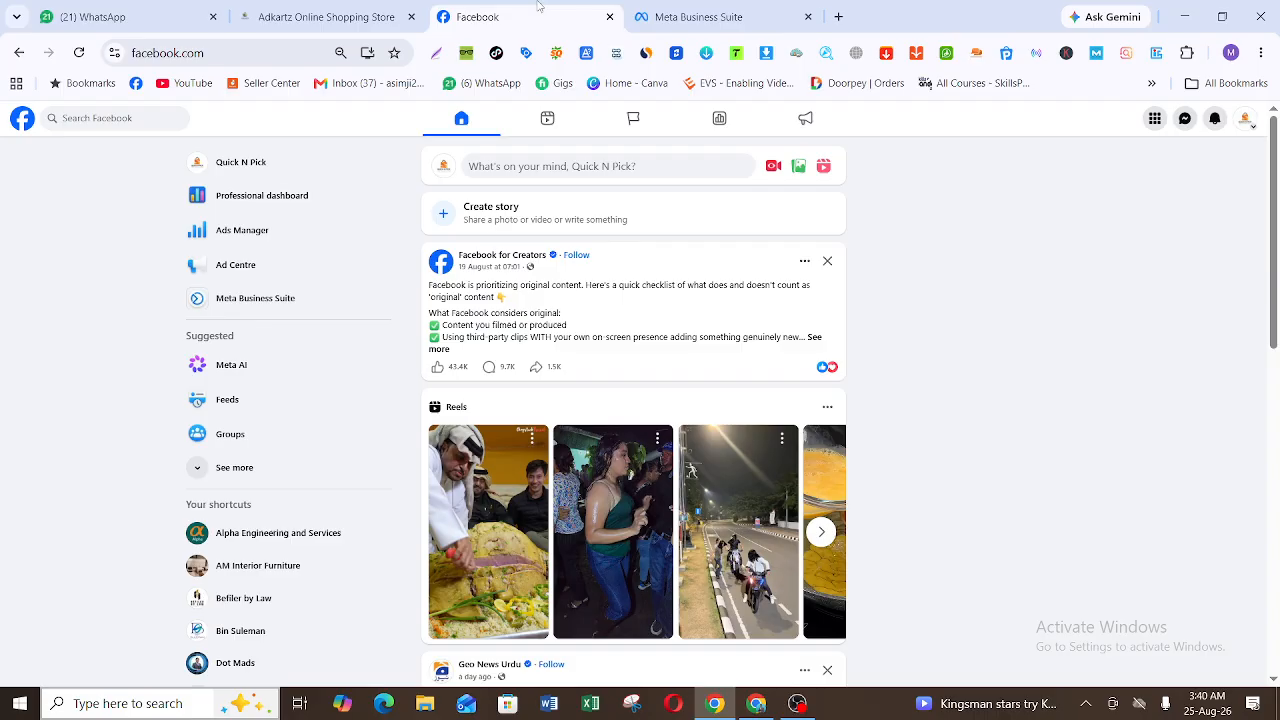
{"action": "left_click", "coordinate": [721, 10]}
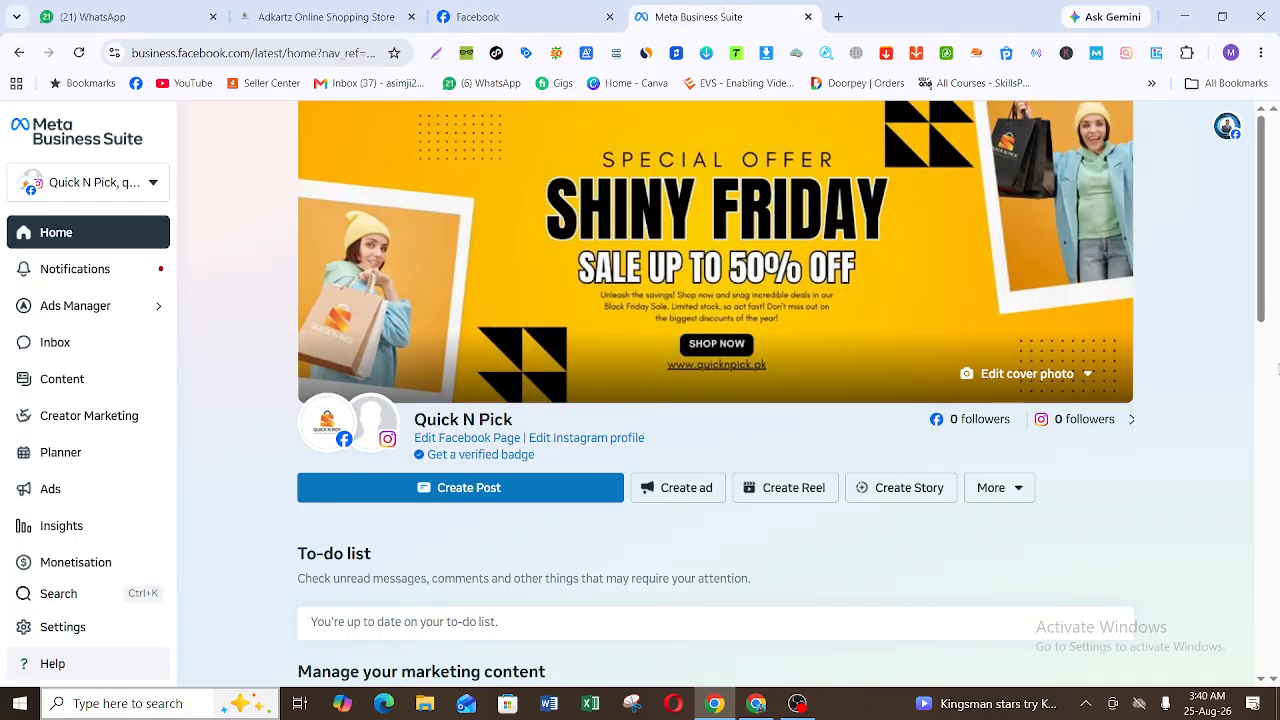
{"action": "left_click", "coordinate": [128, 185]}
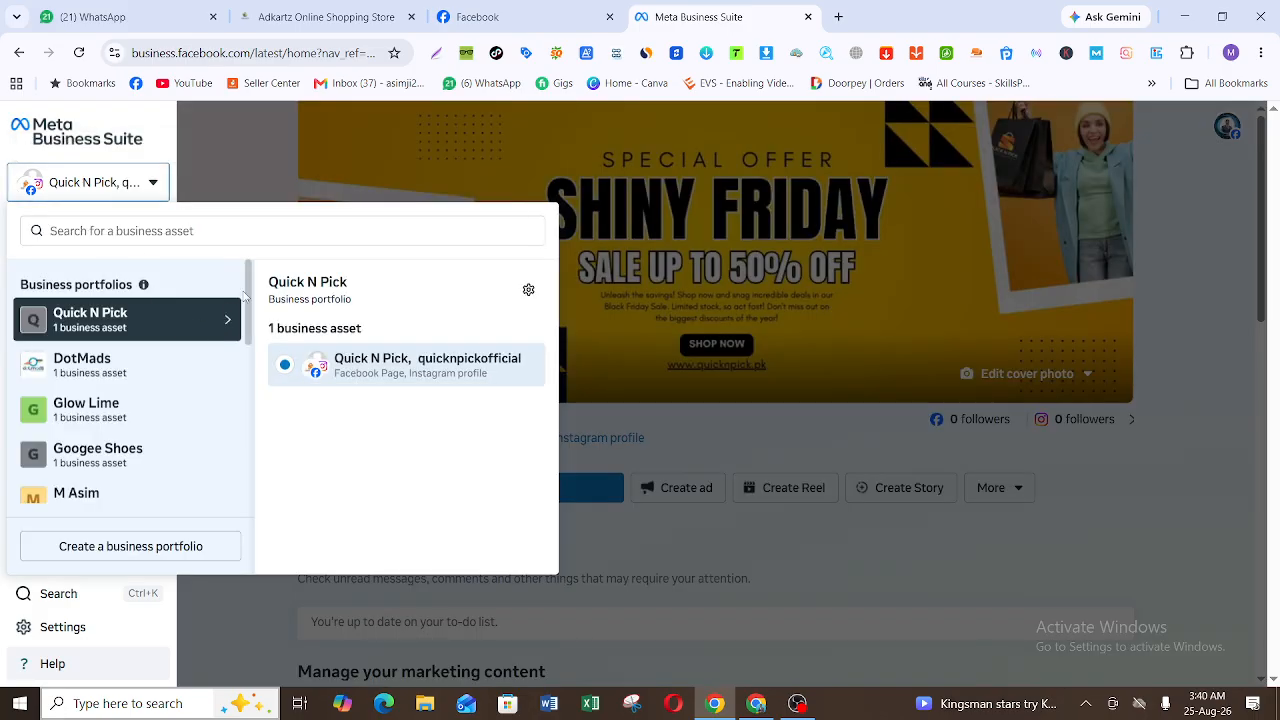
{"action": "scroll", "coordinate": [250, 345], "scroll_direction": "down", "scroll_amount": 2}
{"action": "scroll", "coordinate": [250, 345], "scroll_direction": "down", "scroll_amount": 3}
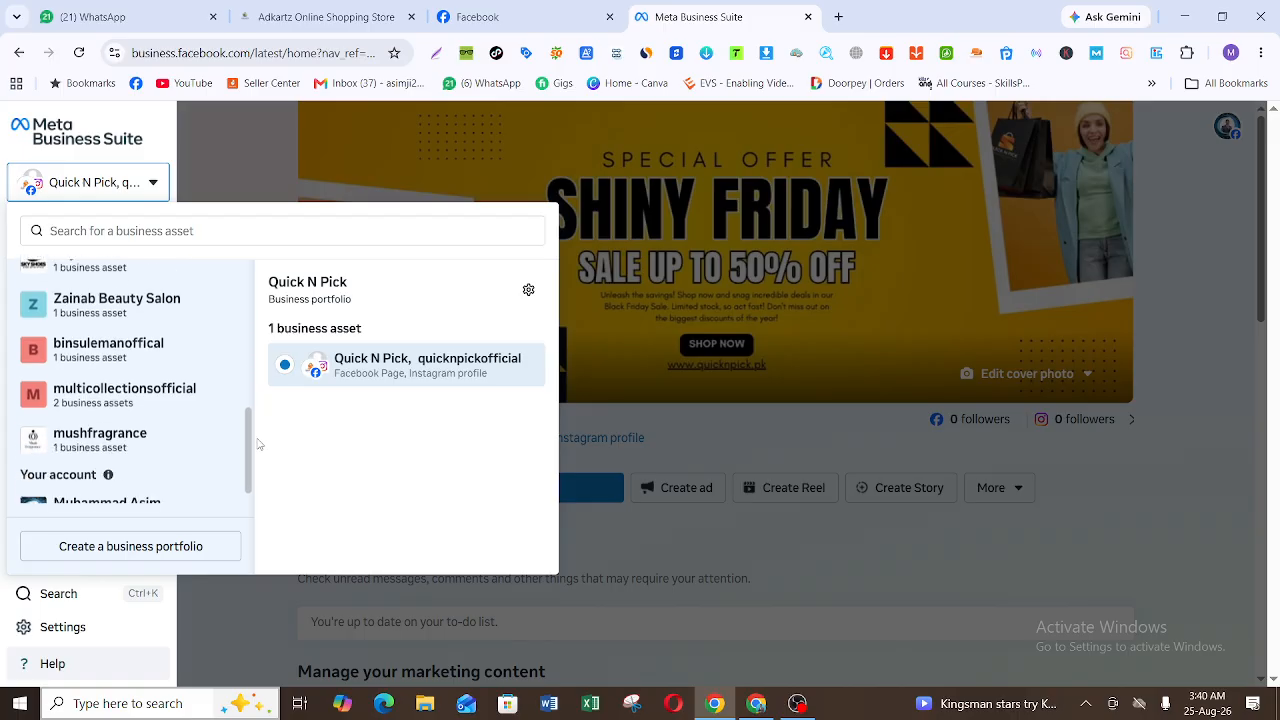
{"action": "scroll", "coordinate": [240, 305], "scroll_direction": "up", "scroll_amount": 4}
{"action": "scroll", "coordinate": [240, 305], "scroll_direction": "up", "scroll_amount": 1}
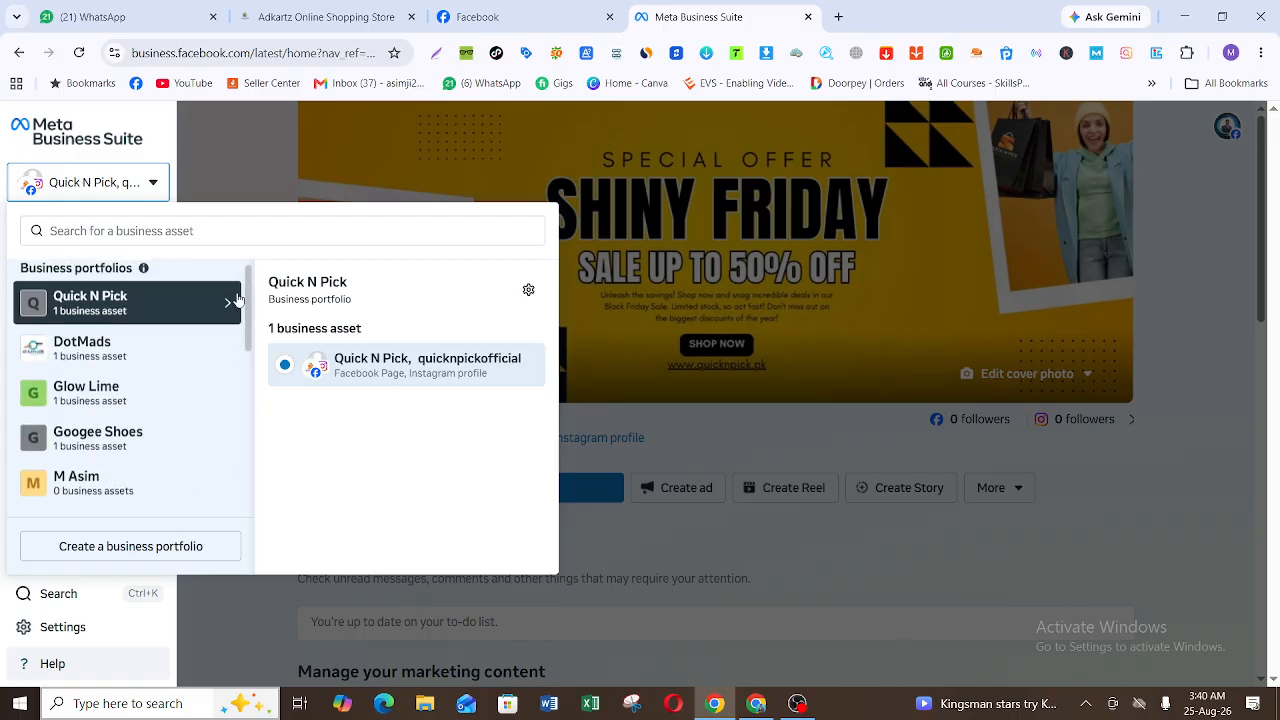
{"action": "left_click", "coordinate": [219, 126]}
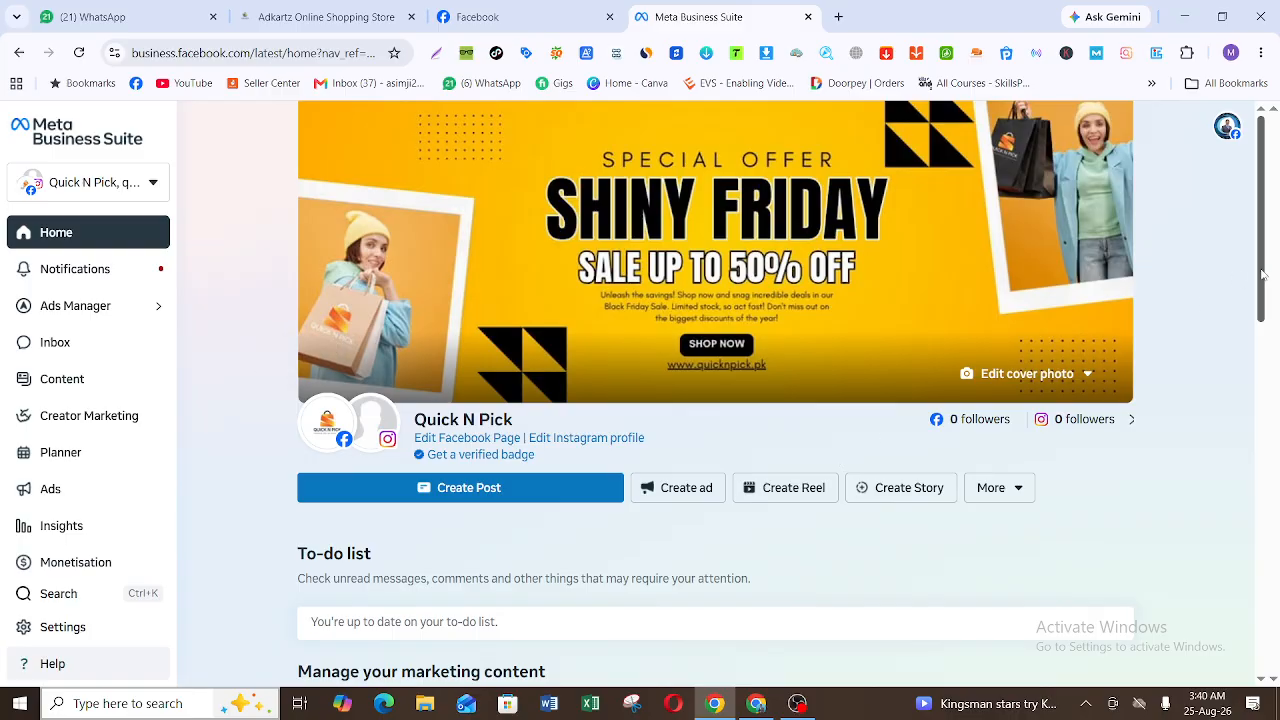
Step: Start a new post from the Quick N Pick home page and open its list of Facebook and Instagram posting accounts
{"action": "left_click_drag", "start_coordinate": [1263, 274], "coordinate": [1260, 384]}
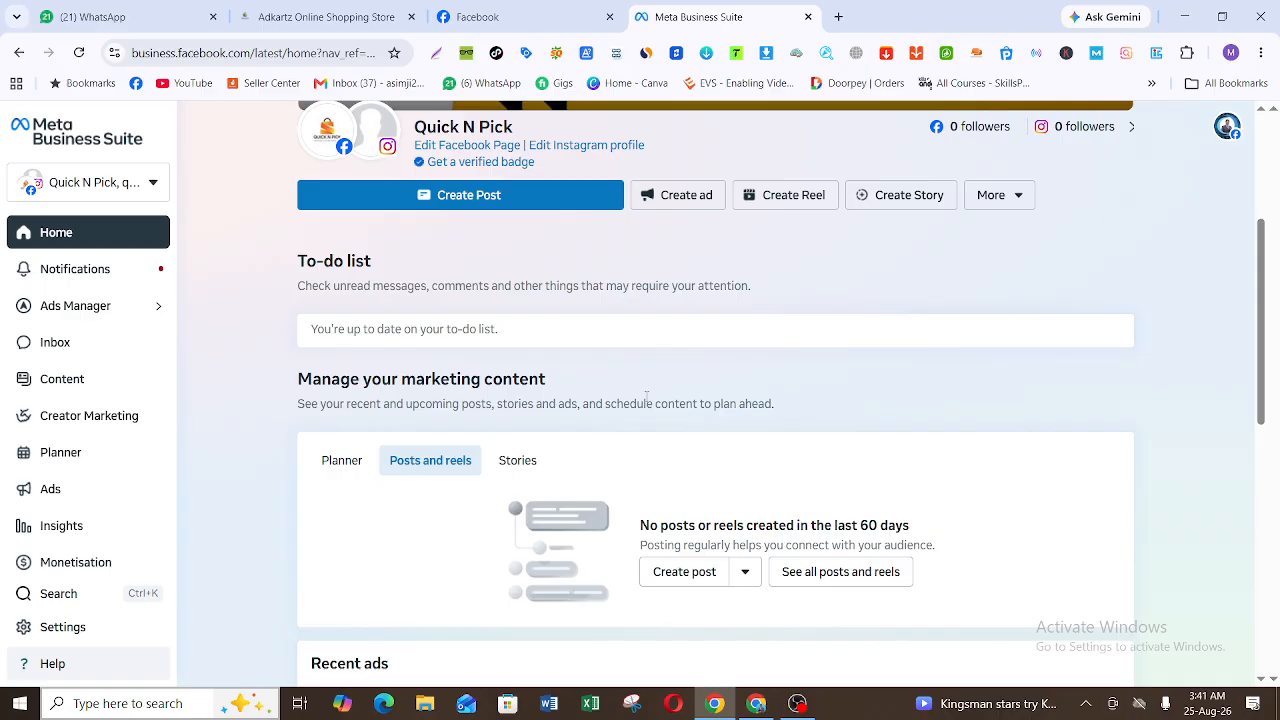
{"action": "left_click", "coordinate": [565, 196]}
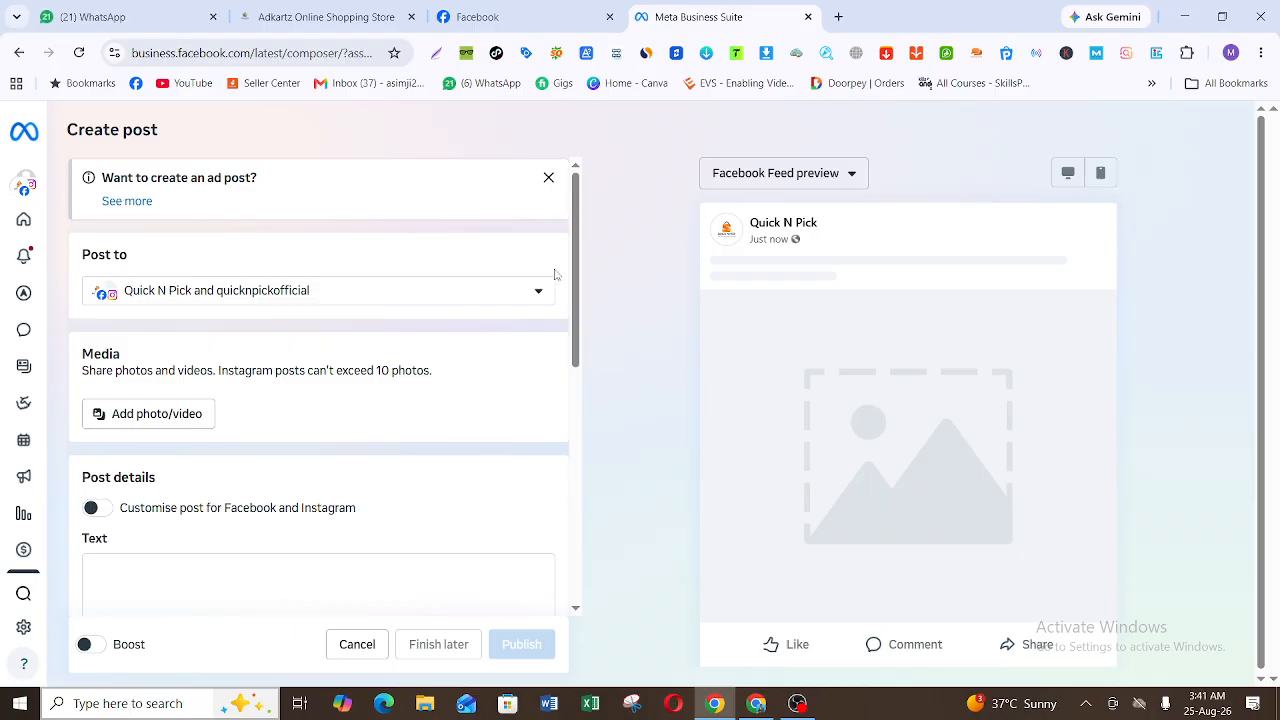
{"action": "left_click", "coordinate": [529, 291]}
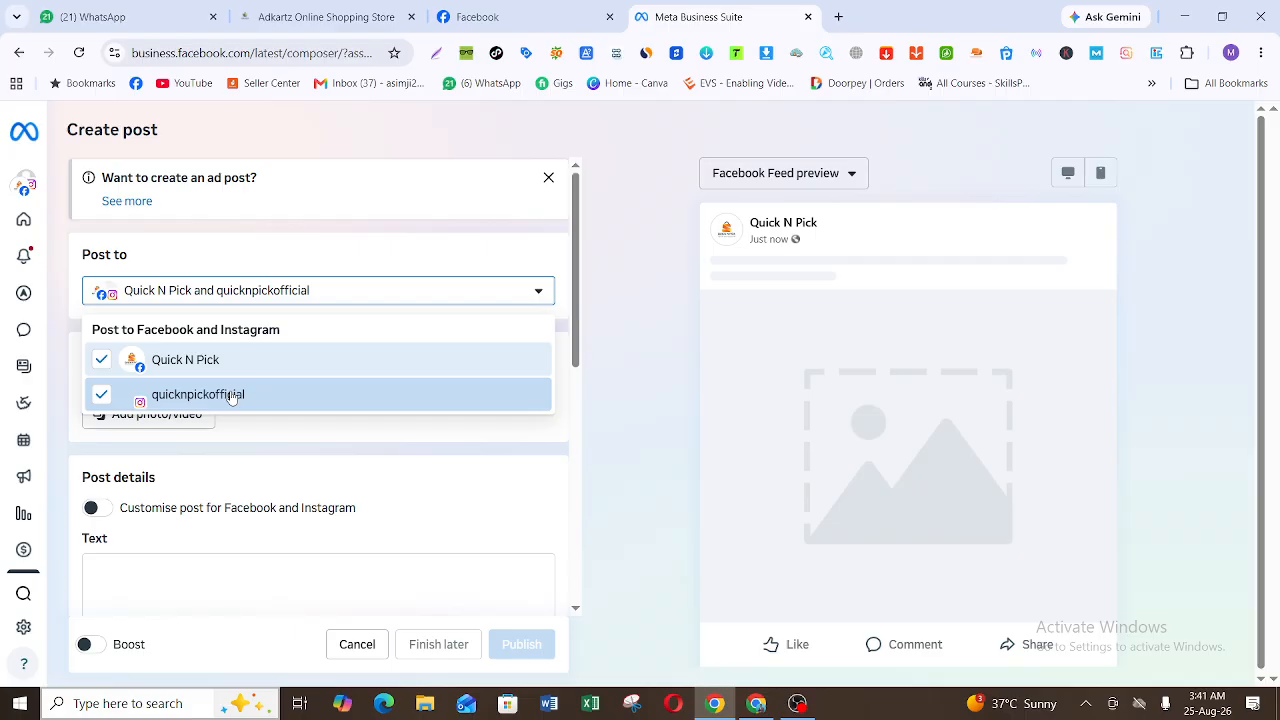
Step: Look at the profiles available in the Facebook account menu, then return to the post composer and close the posting accounts list
{"action": "left_click", "coordinate": [500, 17]}
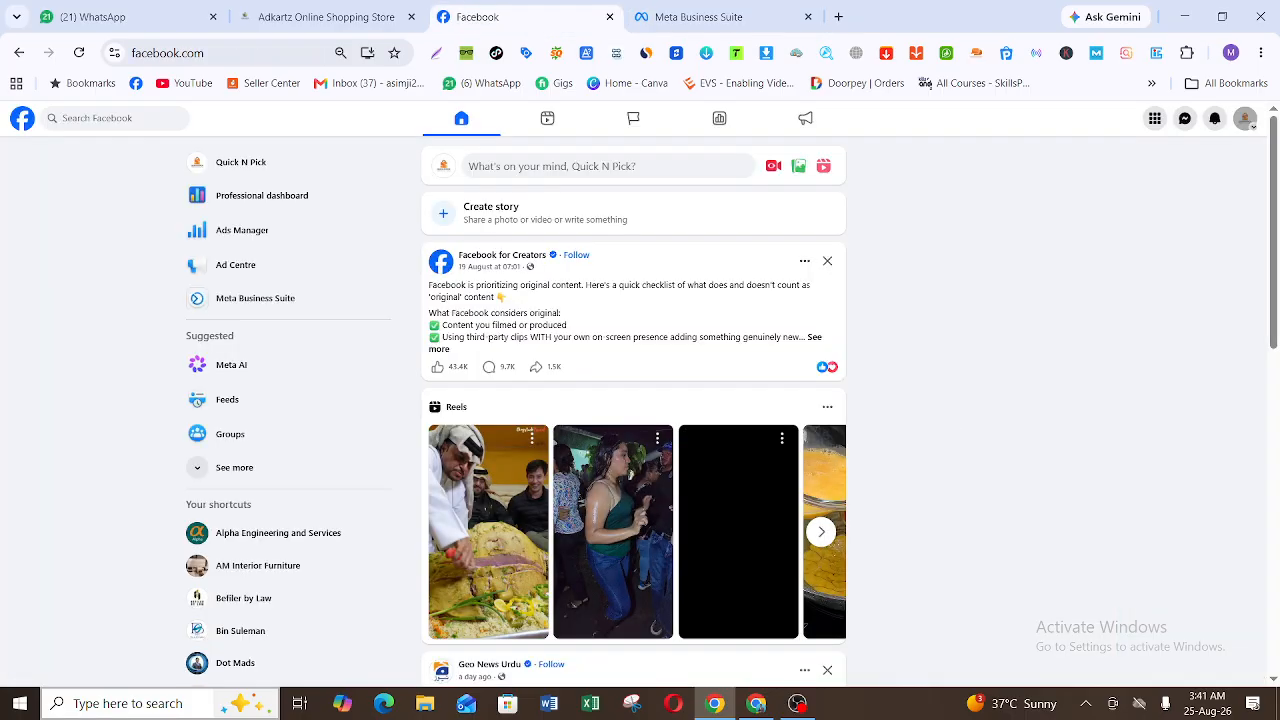
{"action": "left_click", "coordinate": [1245, 119]}
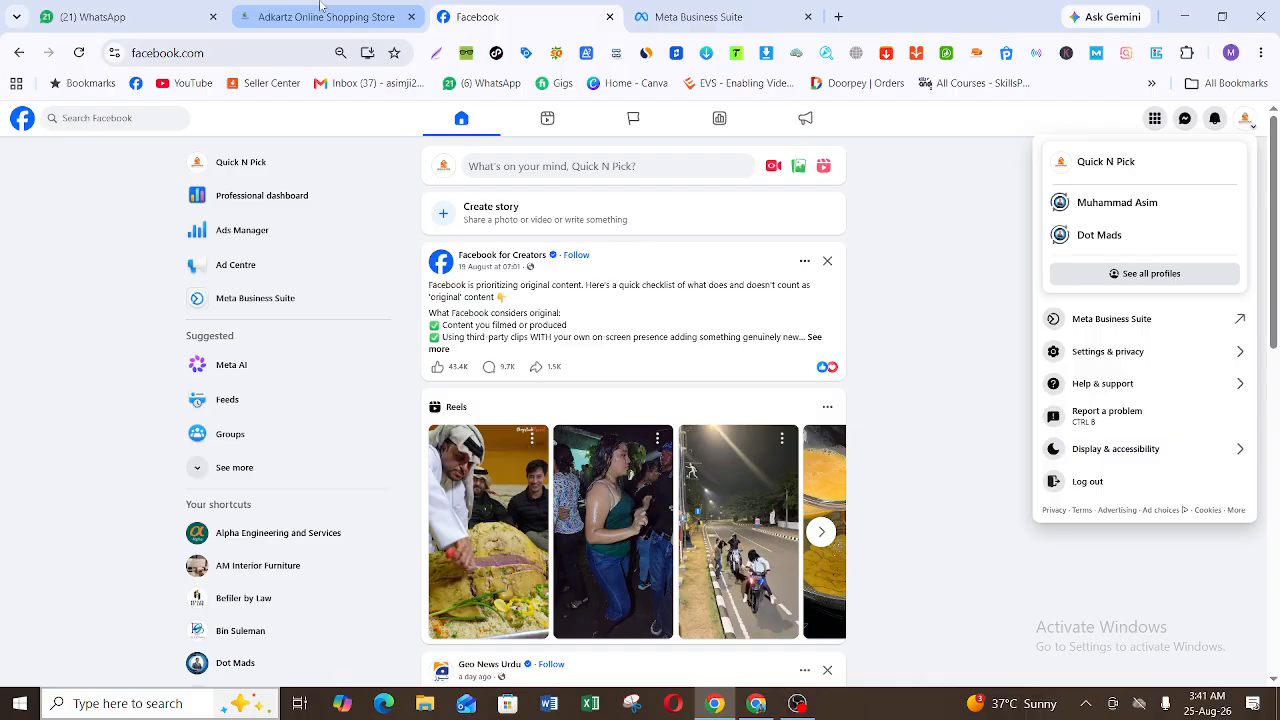
{"action": "mouse_move", "coordinate": [690, 7]}
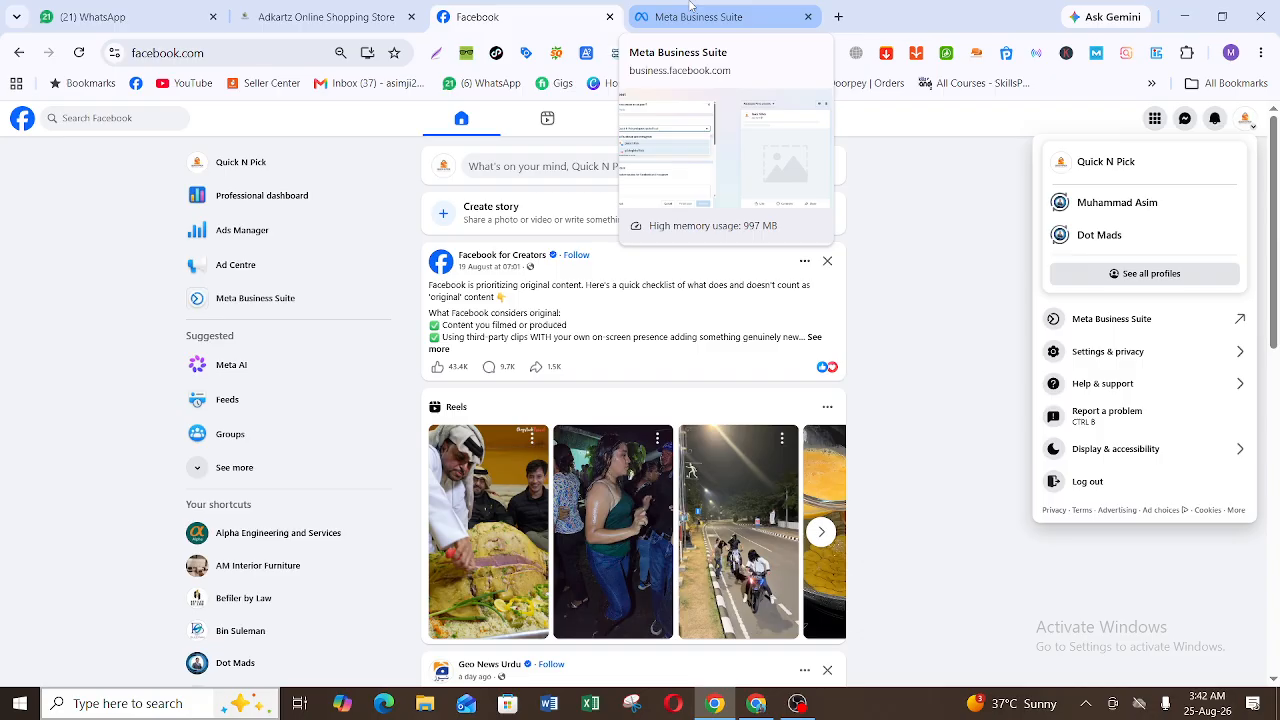
{"action": "left_click", "coordinate": [690, 6]}
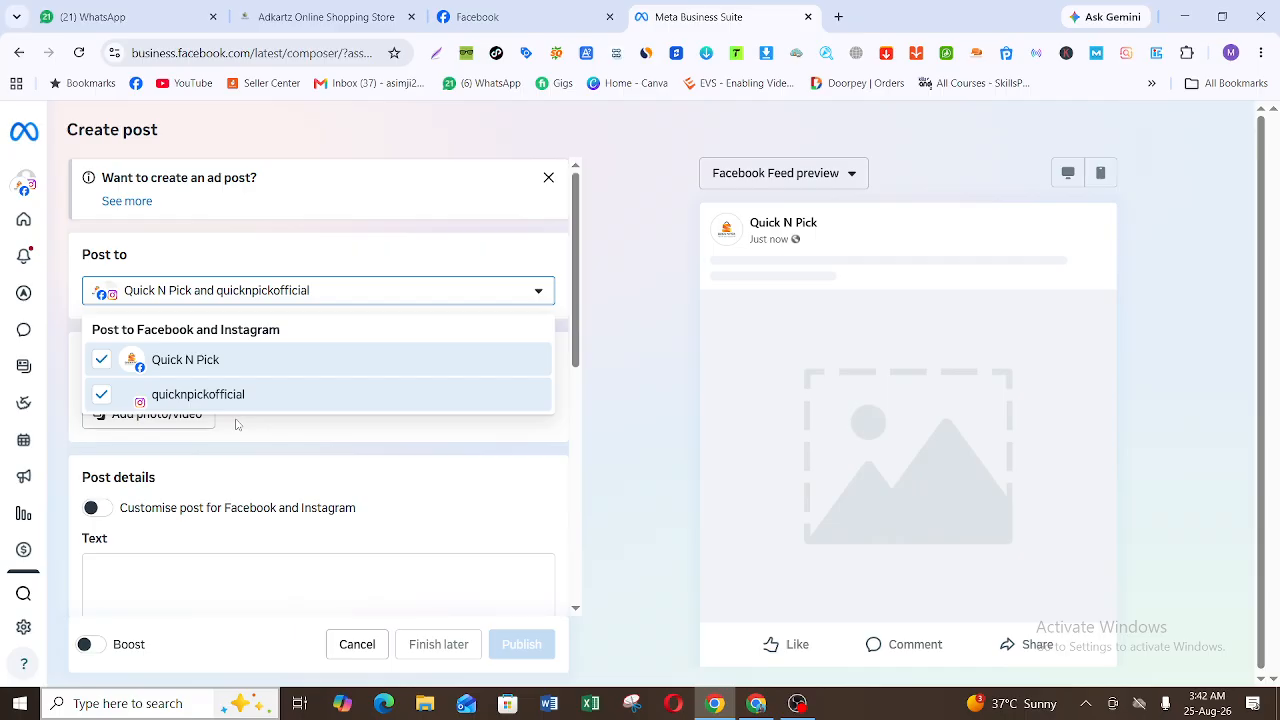
{"action": "left_click", "coordinate": [447, 250]}
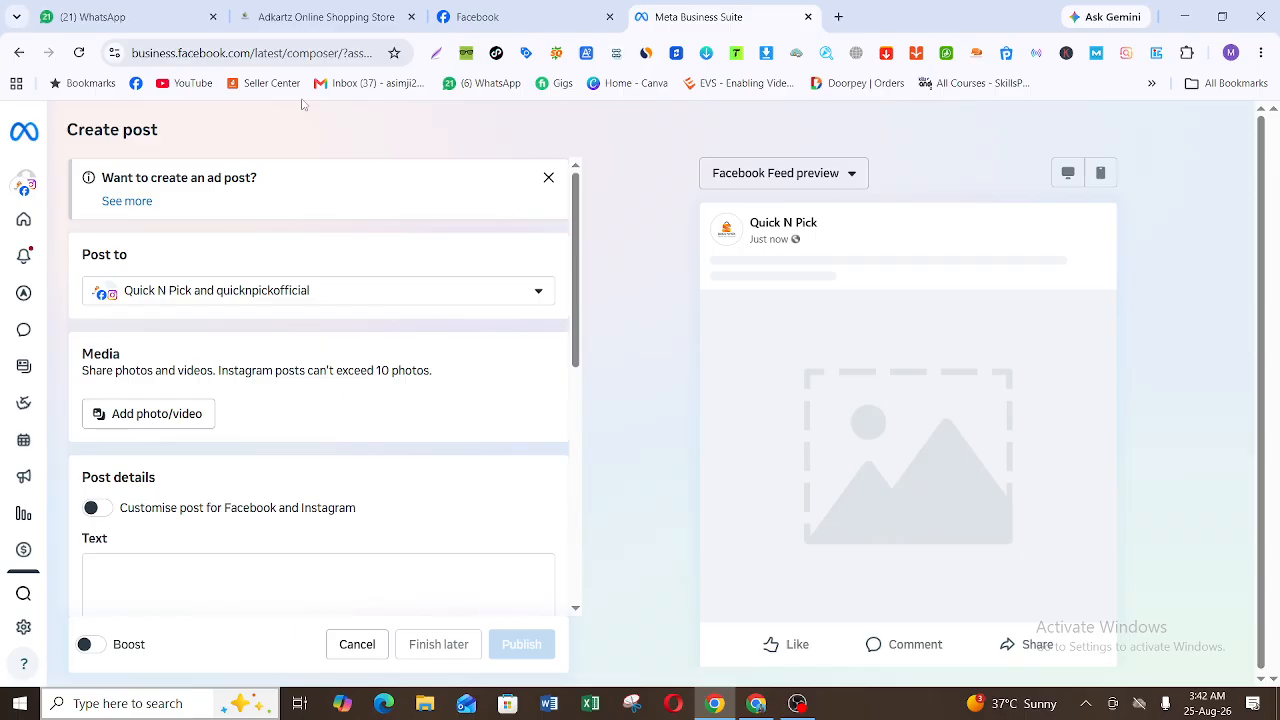
Step: Add the image "ChatGPT Image Aug 19, 2026, 12_06_27 AM" from Downloads to the post and view its feed preview
{"action": "left_click_drag", "start_coordinate": [576, 255], "coordinate": [591, 311]}
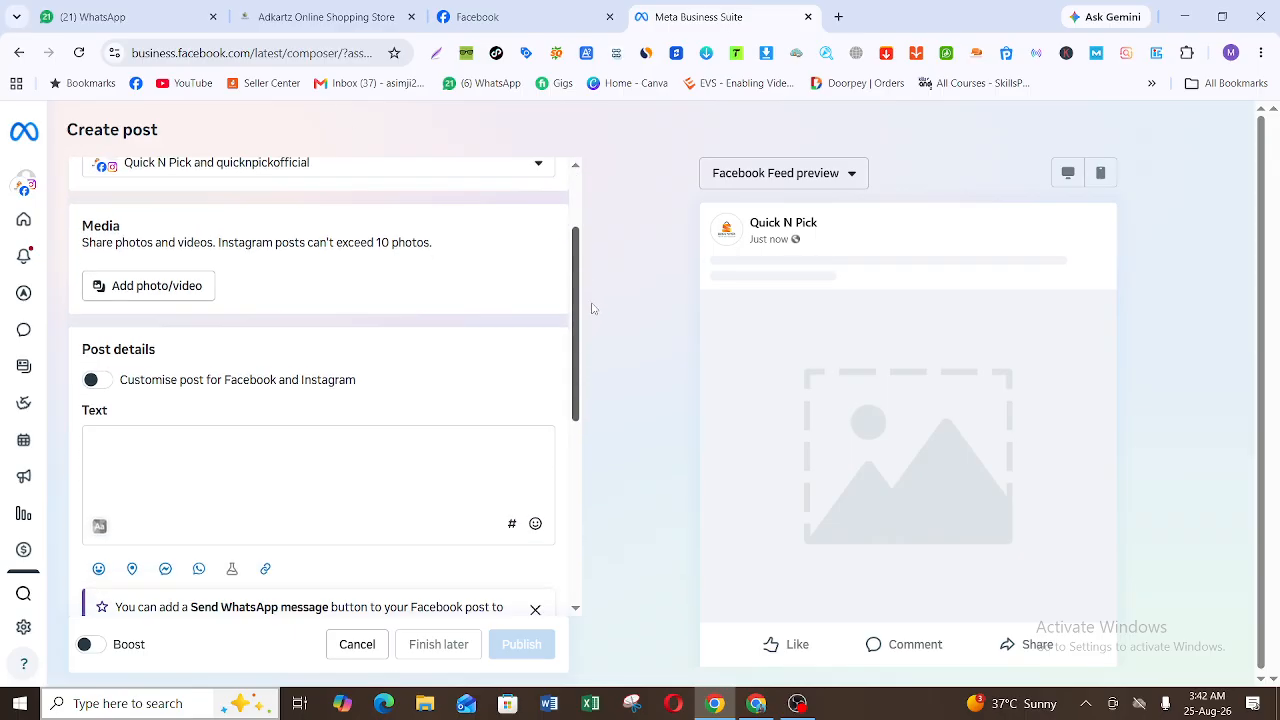
{"action": "left_click", "coordinate": [196, 296]}
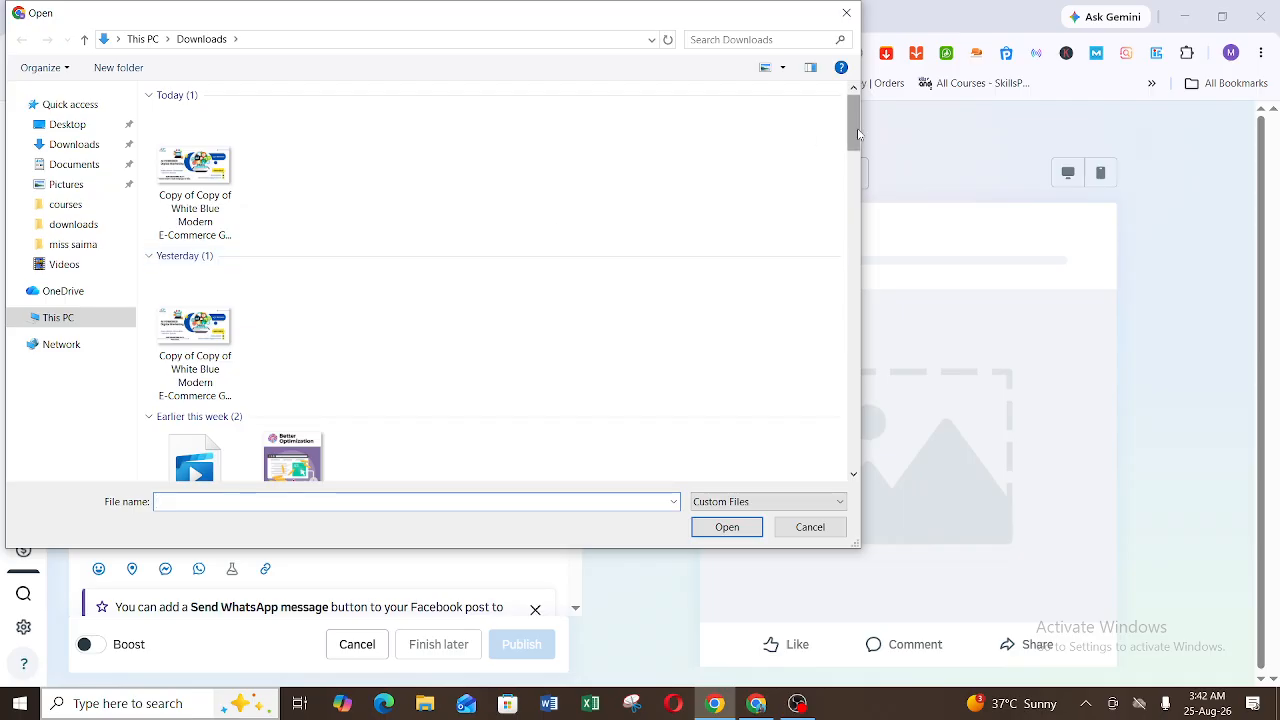
{"action": "left_click_drag", "start_coordinate": [858, 137], "coordinate": [862, 210]}
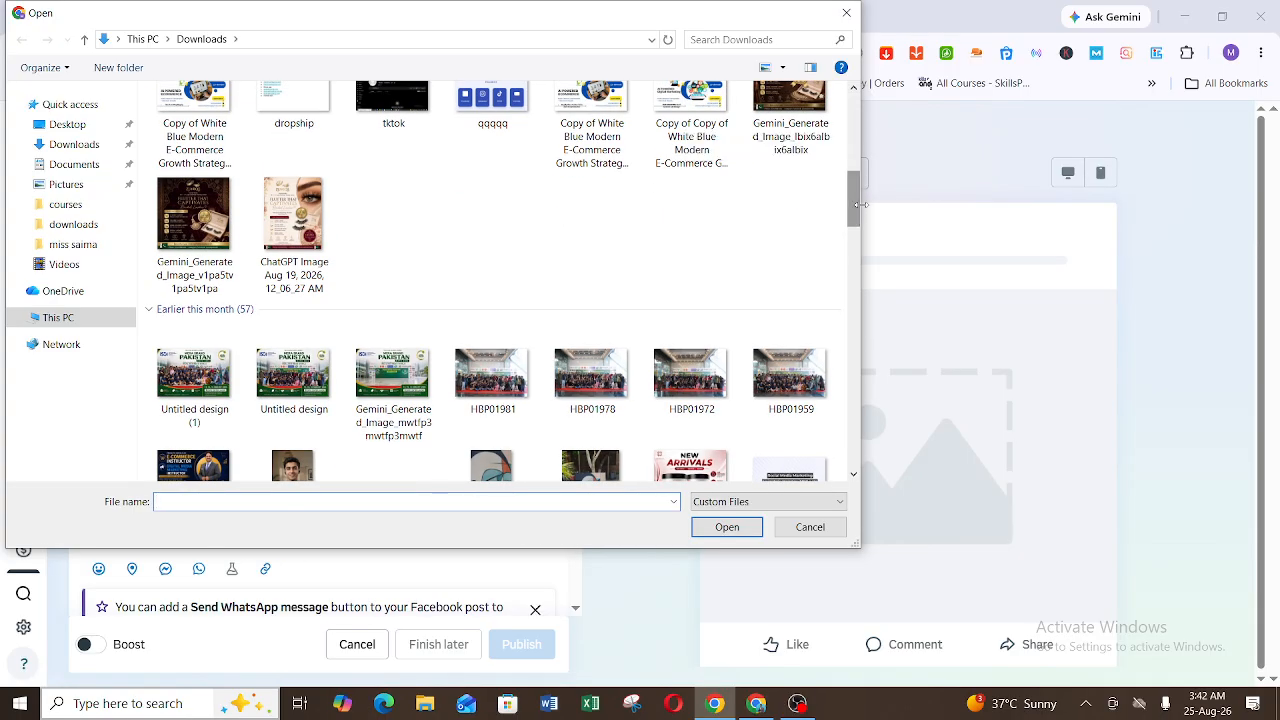
{"action": "double_click", "coordinate": [321, 213]}
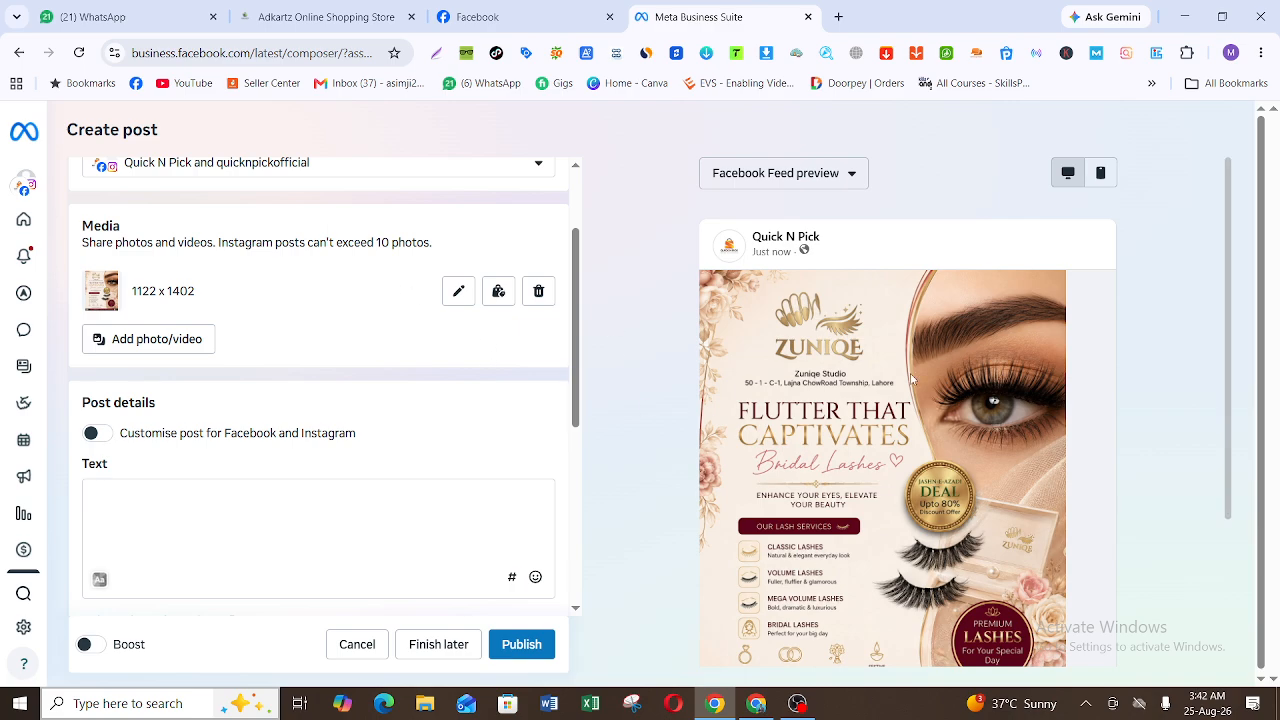
{"action": "left_click_drag", "start_coordinate": [1229, 239], "coordinate": [1231, 313]}
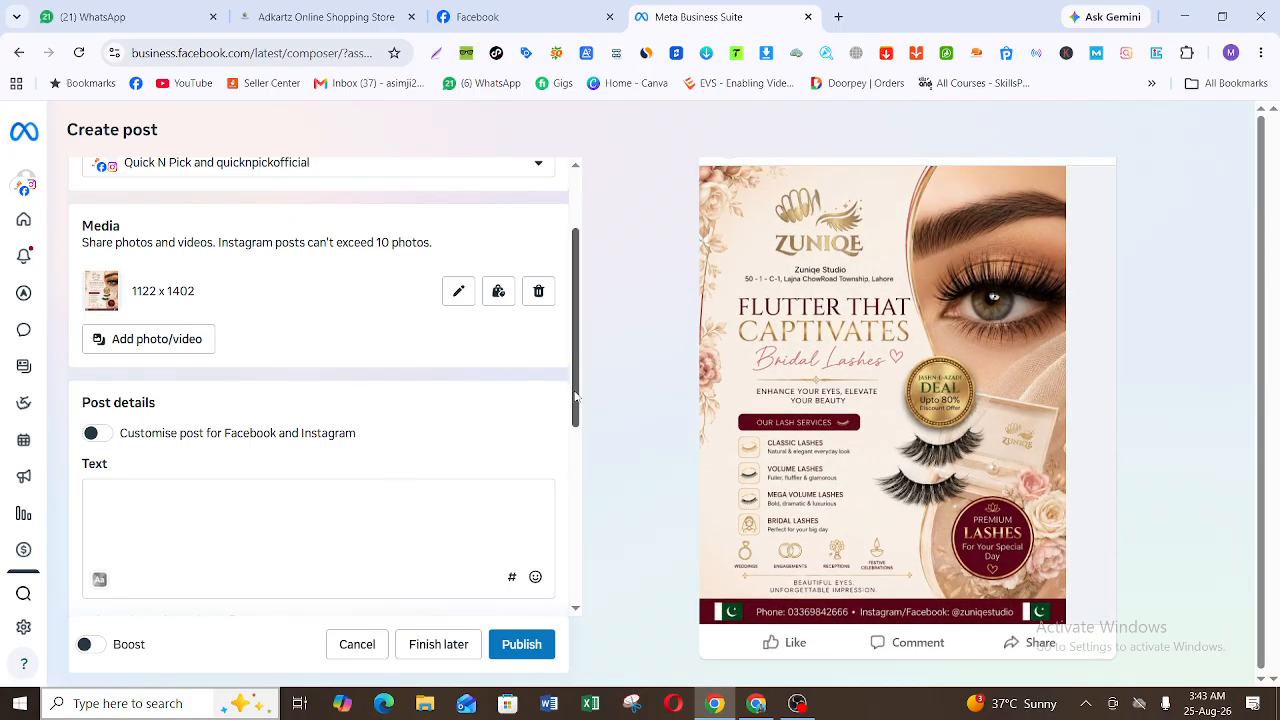
{"action": "scroll", "coordinate": [576, 398], "scroll_direction": "down", "scroll_amount": 1}
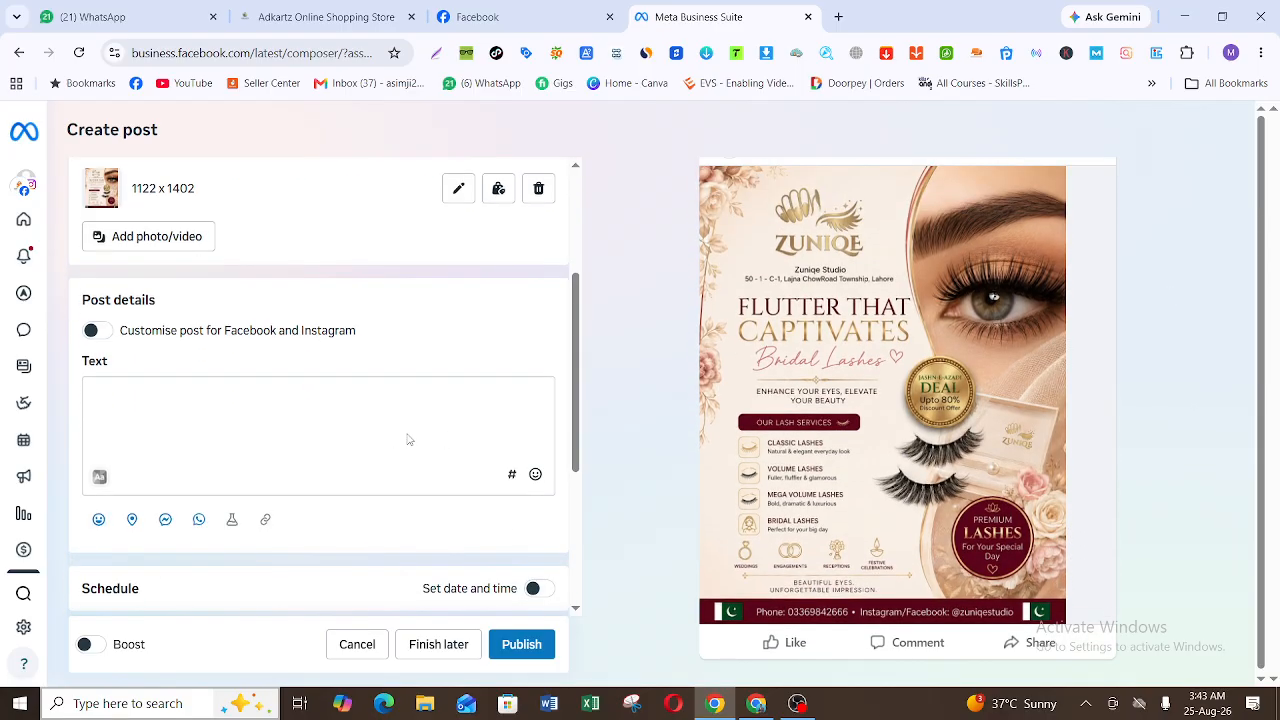
Step: Open ChatGPT in a new browser tab and attach the same bridal lashes image from Downloads to the prompt
{"action": "left_click", "coordinate": [838, 15]}
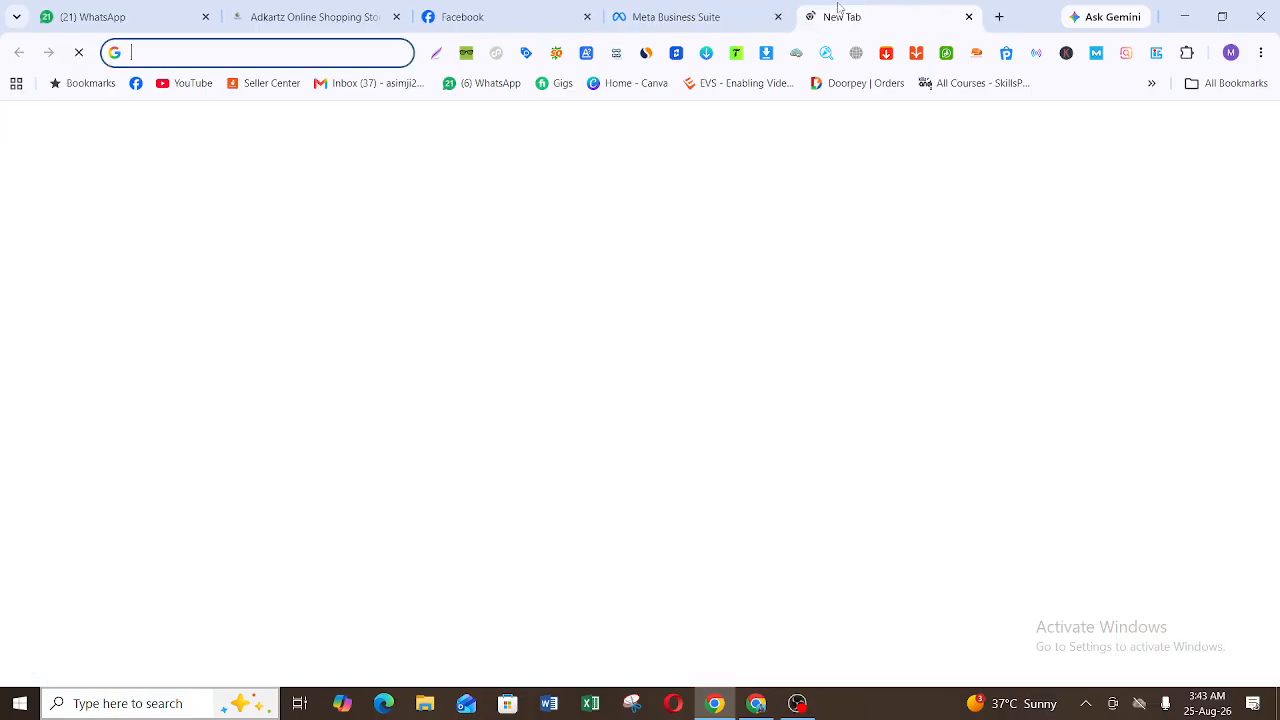
{"action": "type", "text": "c"}
{"action": "key", "text": "Return"}
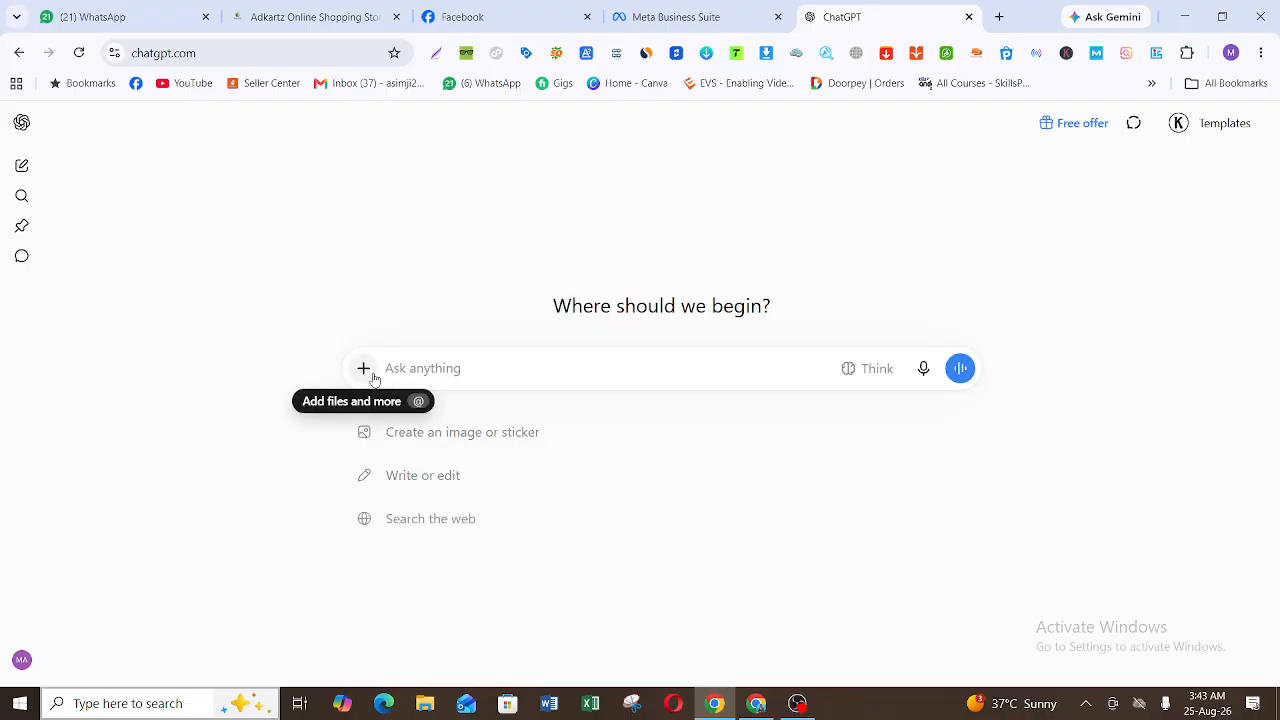
{"action": "left_click", "coordinate": [364, 369]}
{"action": "left_click", "coordinate": [400, 420]}
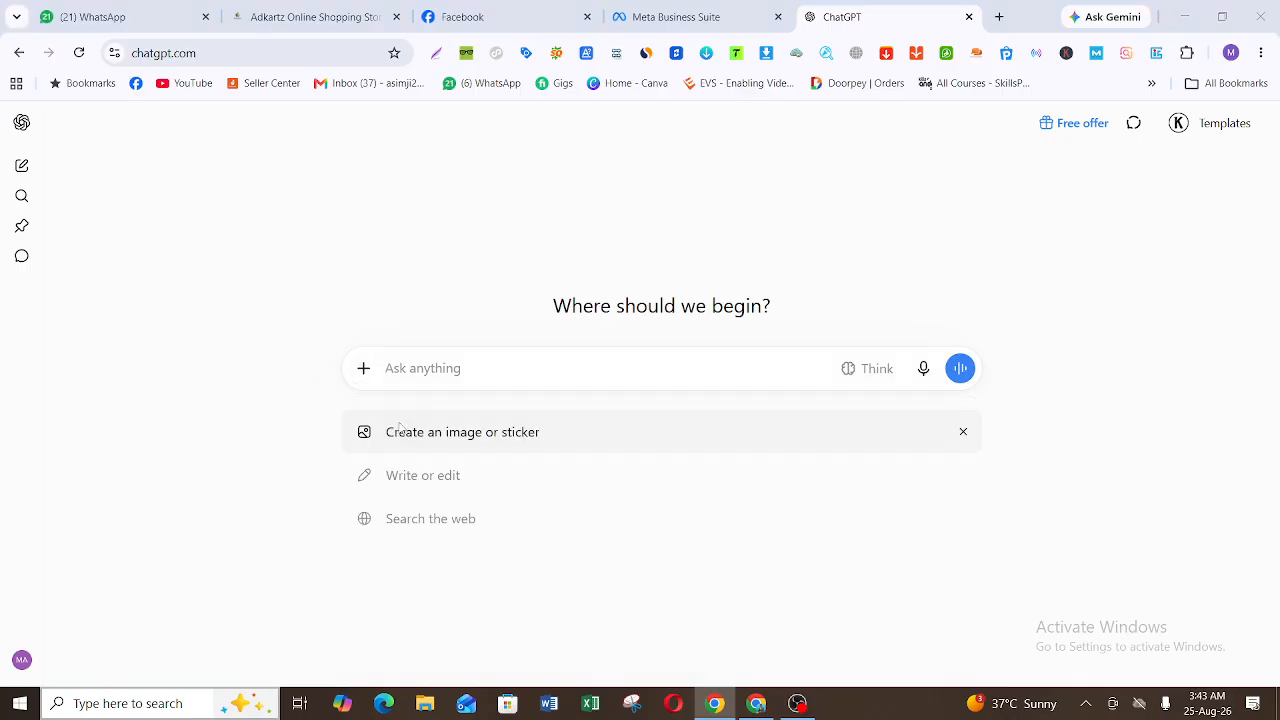
{"action": "left_click_drag", "start_coordinate": [855, 115], "coordinate": [855, 160]}
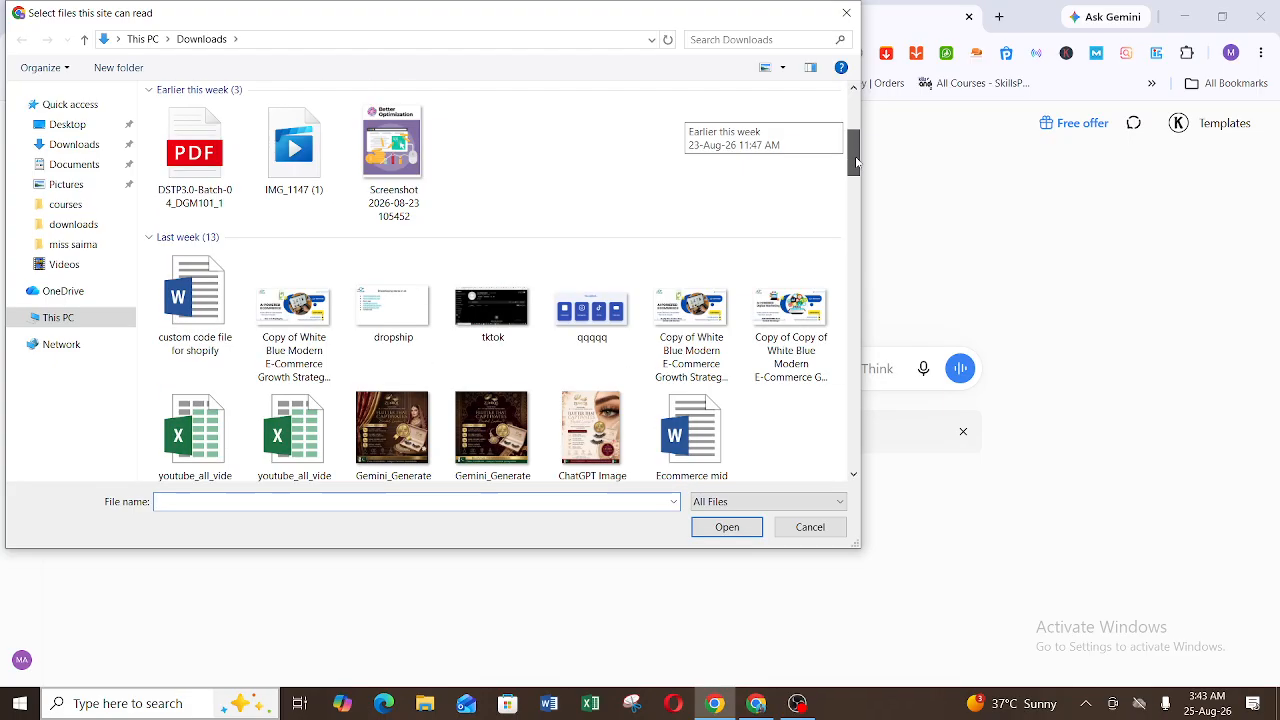
{"action": "double_click", "coordinate": [580, 450]}
Step: Submit the prompt "create a ad copy of this post" with the attached image
{"action": "type", "text": "create "}
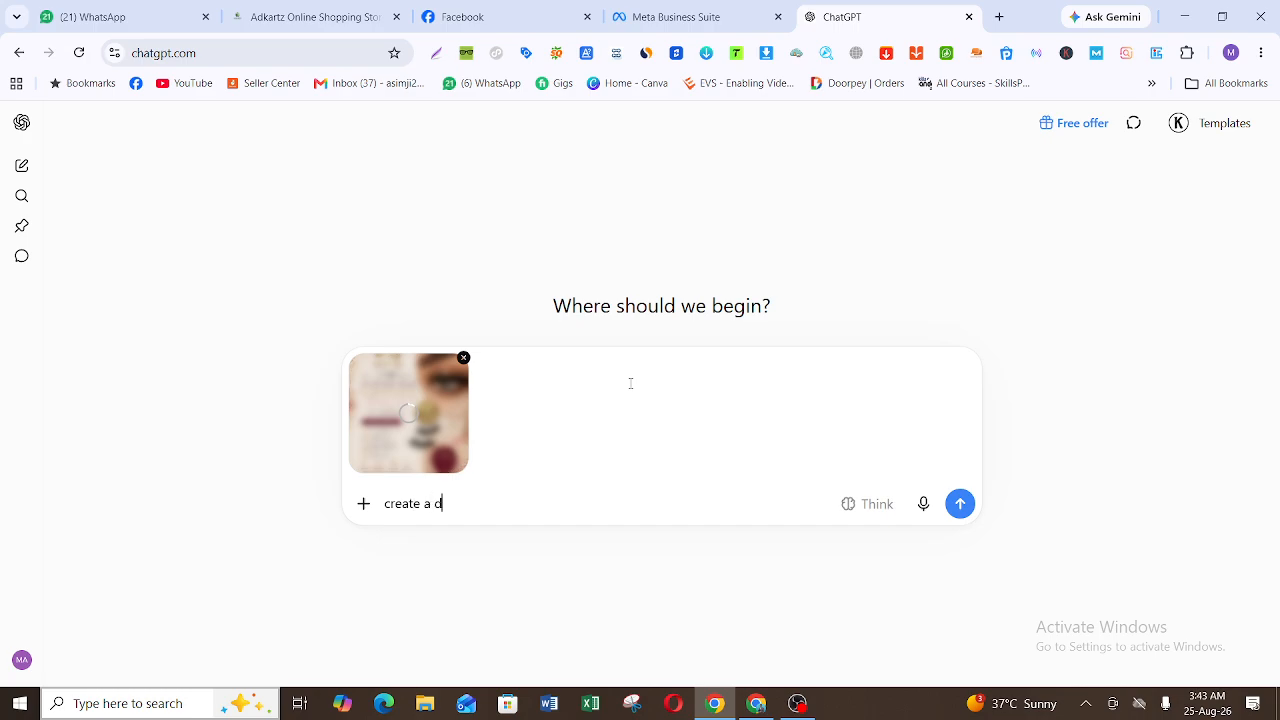
{"action": "type", "text": "a ad copy of this post"}
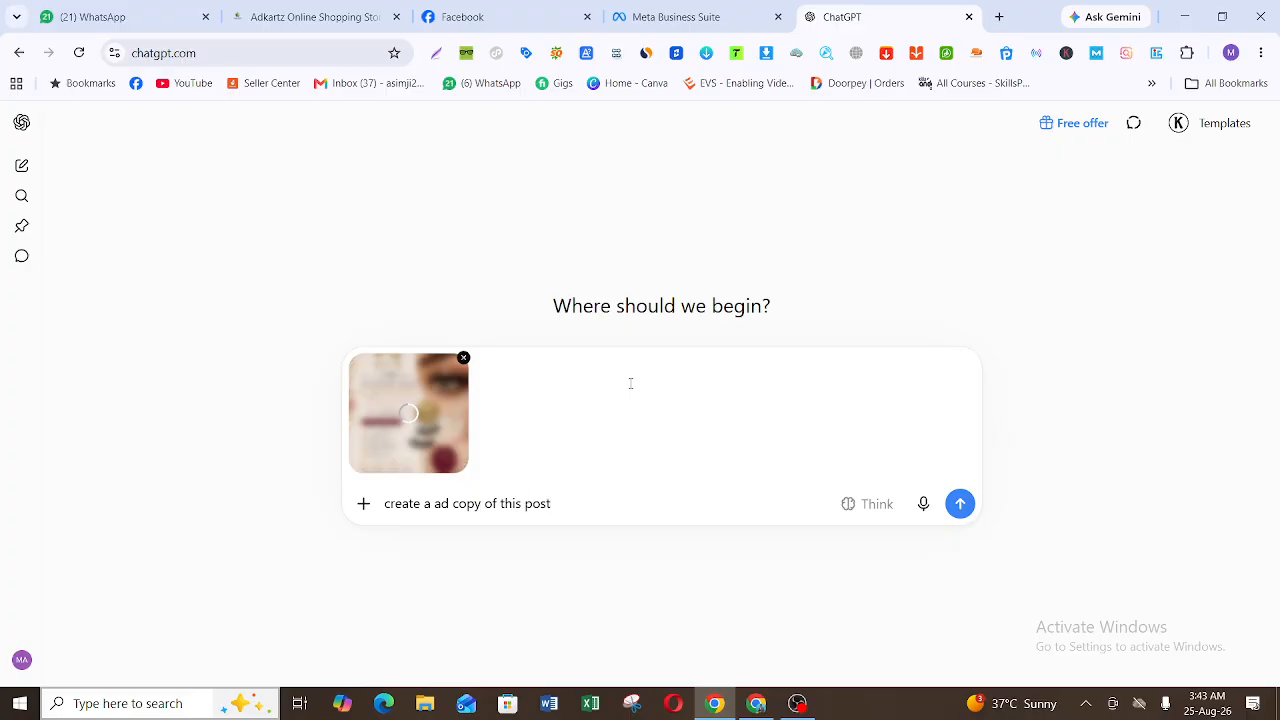
{"action": "key", "text": "Return"}
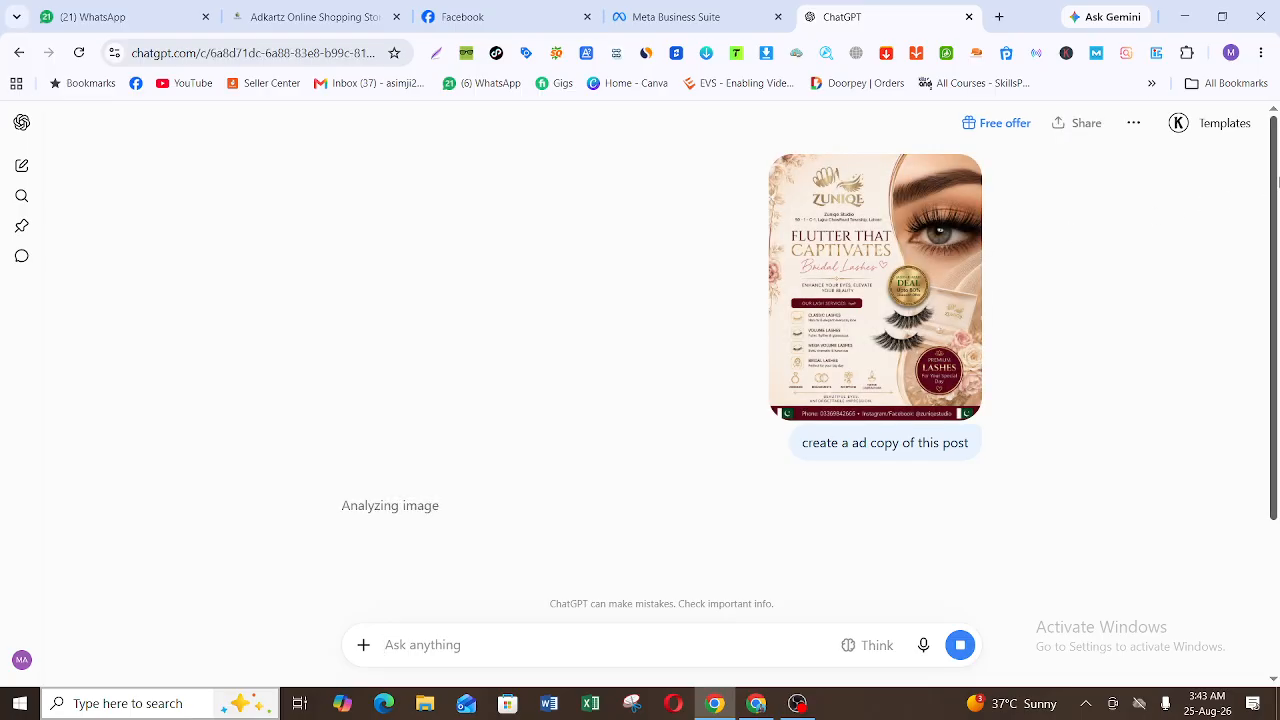
Step: Copy the Default version of the generated ad copy, paste it into the Meta Business Suite post's text and read it through
{"action": "left_click_drag", "start_coordinate": [1277, 205], "coordinate": [1277, 347]}
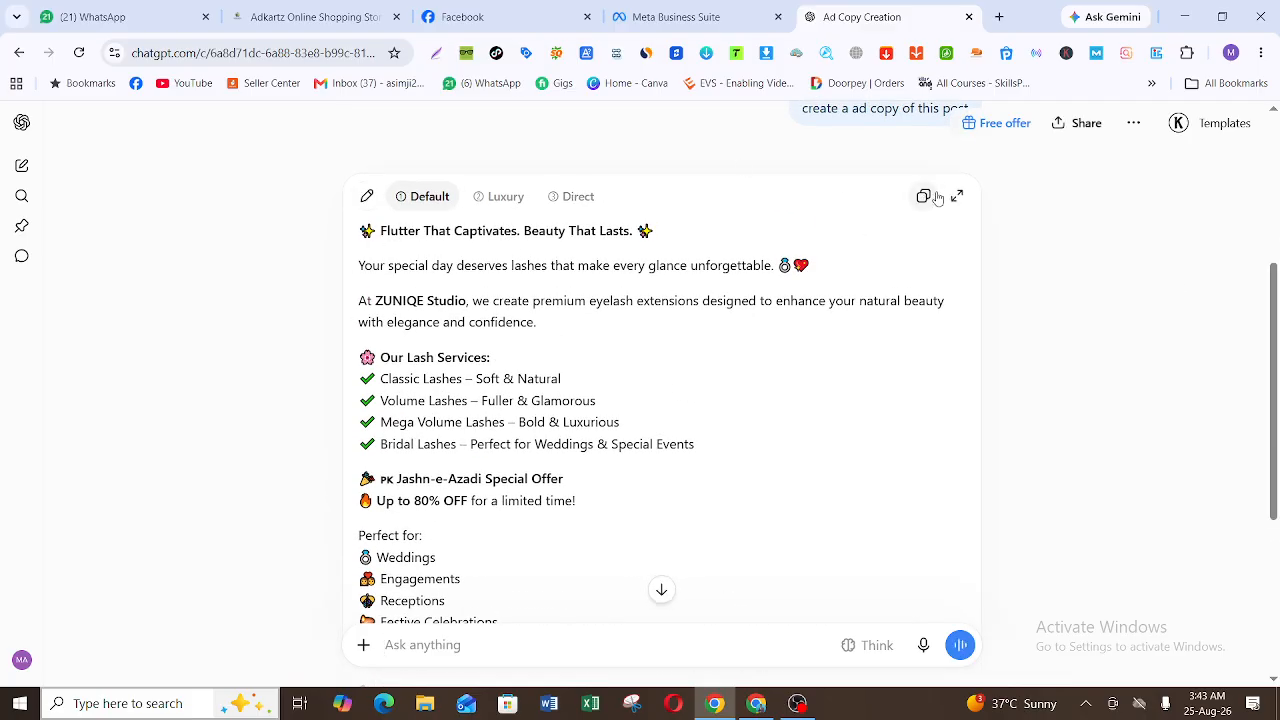
{"action": "left_click", "coordinate": [924, 196]}
{"action": "left_click", "coordinate": [676, 17]}
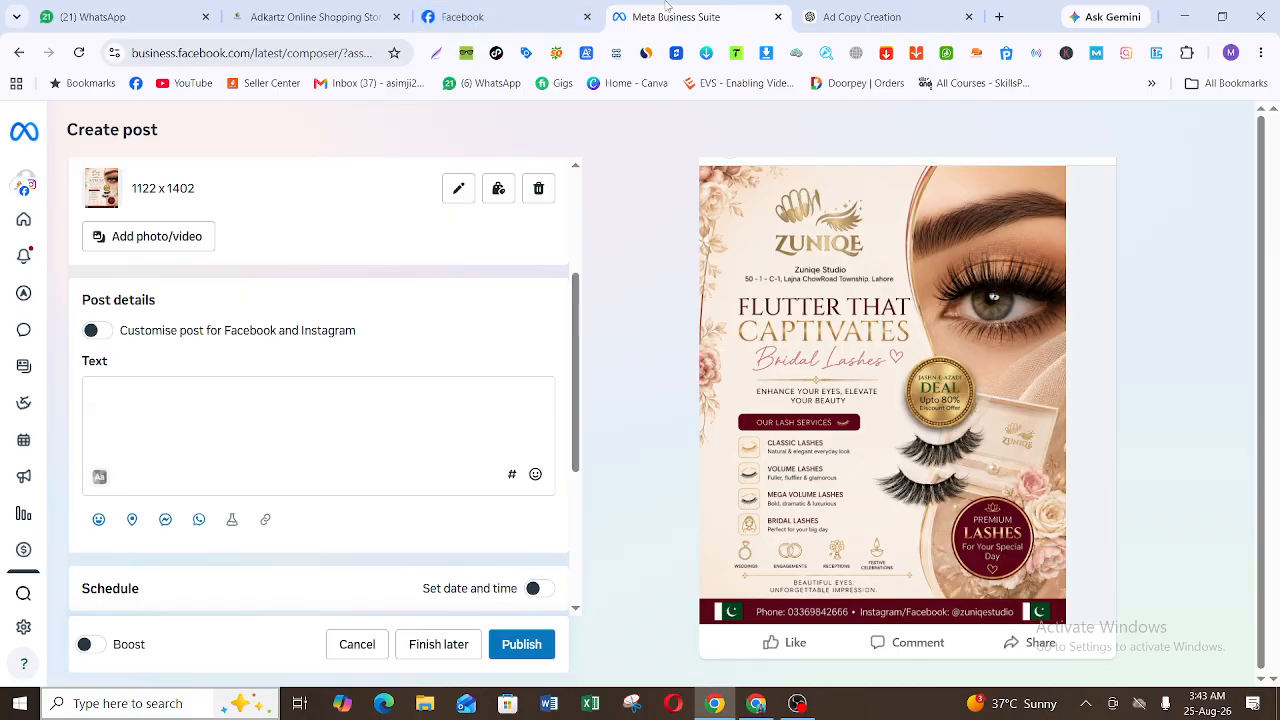
{"action": "left_click", "coordinate": [268, 393]}
{"action": "key", "text": "ctrl+v"}
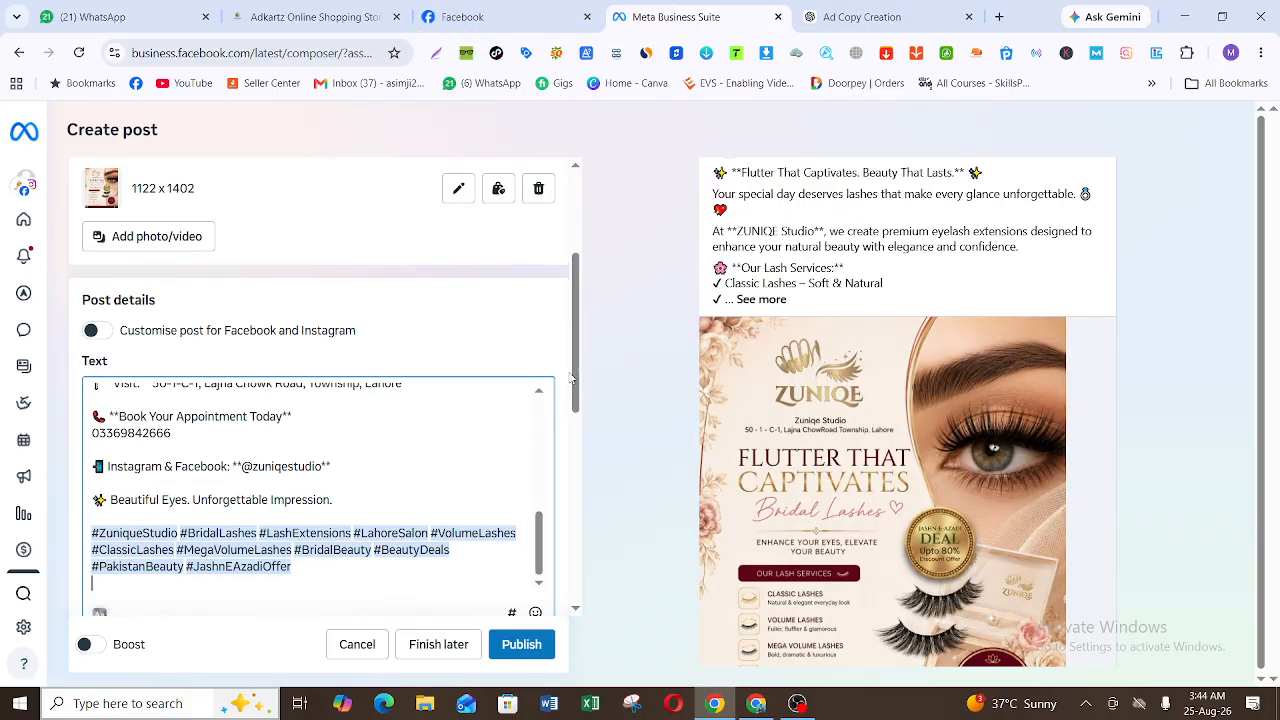
{"action": "left_click_drag", "start_coordinate": [538, 521], "coordinate": [547, 474]}
{"action": "scroll", "coordinate": [547, 474], "scroll_direction": "up", "scroll_amount": 2}
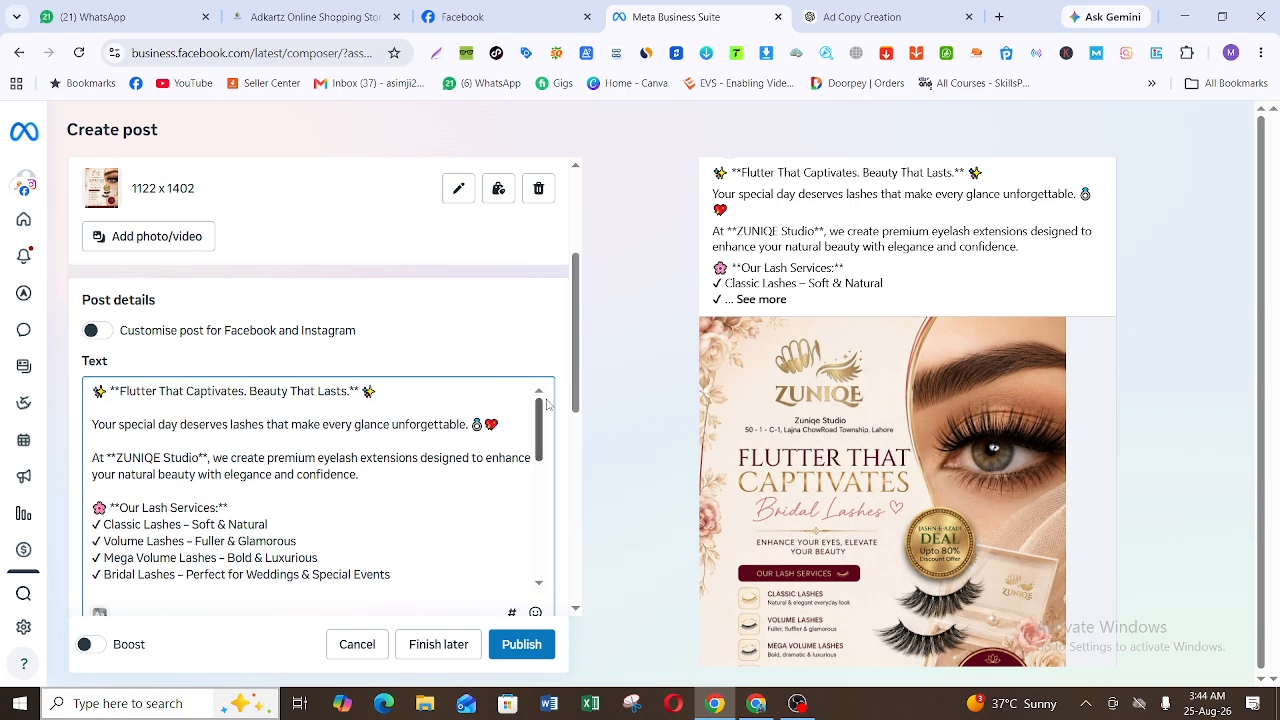
{"action": "scroll", "coordinate": [547, 474], "scroll_direction": "down", "scroll_amount": 4}
Step: Turn on sharing to the Quick N Pick Facebook story with the Always share stories option and confirm it
{"action": "left_click_drag", "start_coordinate": [578, 365], "coordinate": [589, 527]}
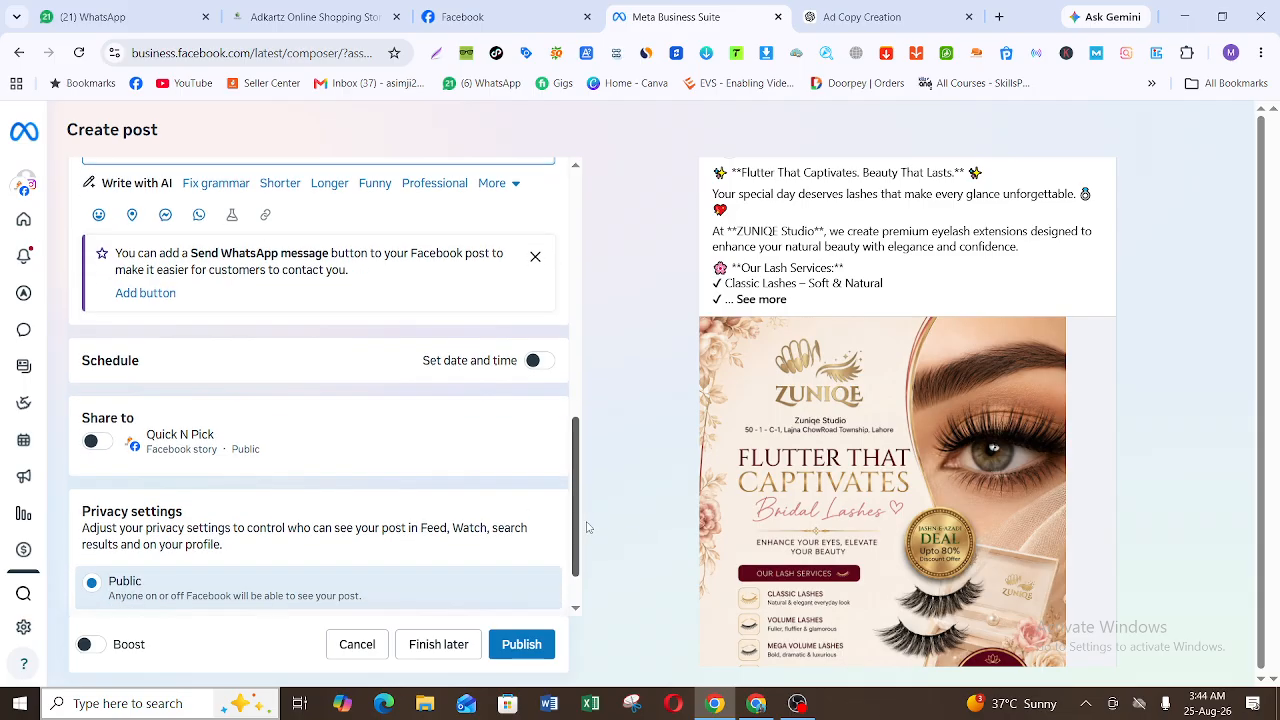
{"action": "left_click", "coordinate": [102, 442]}
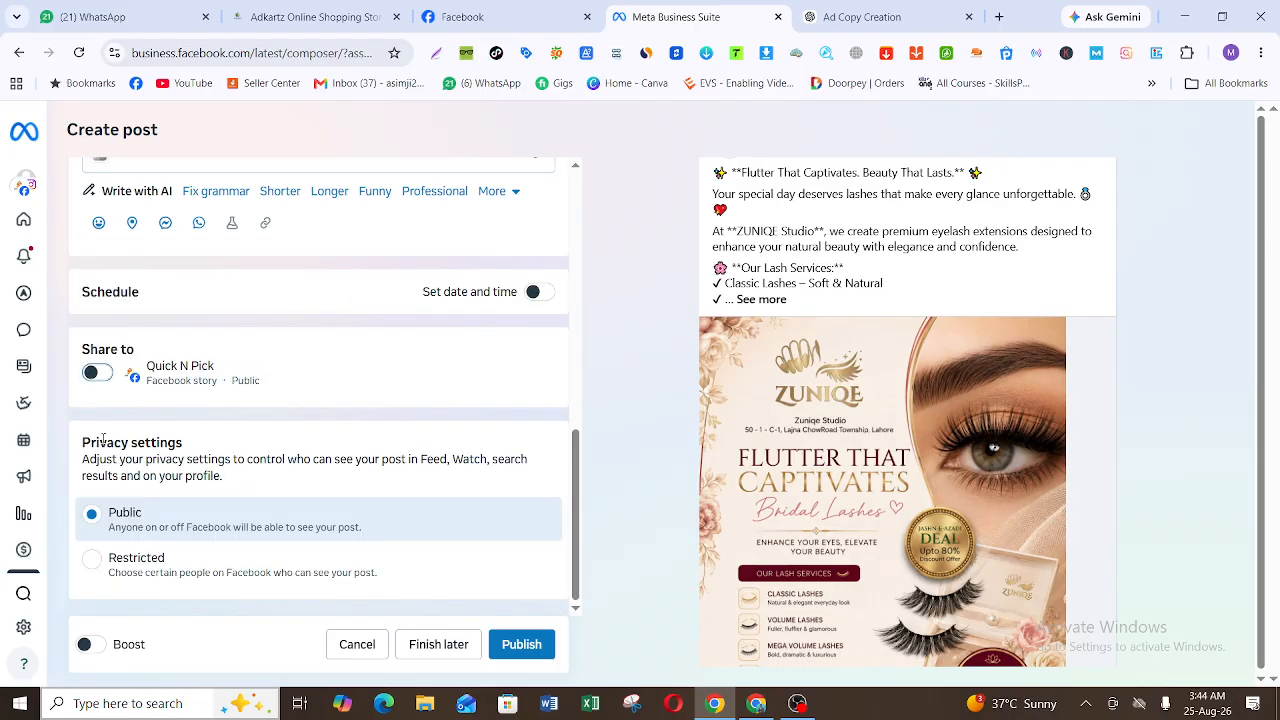
{"action": "left_click", "coordinate": [97, 372]}
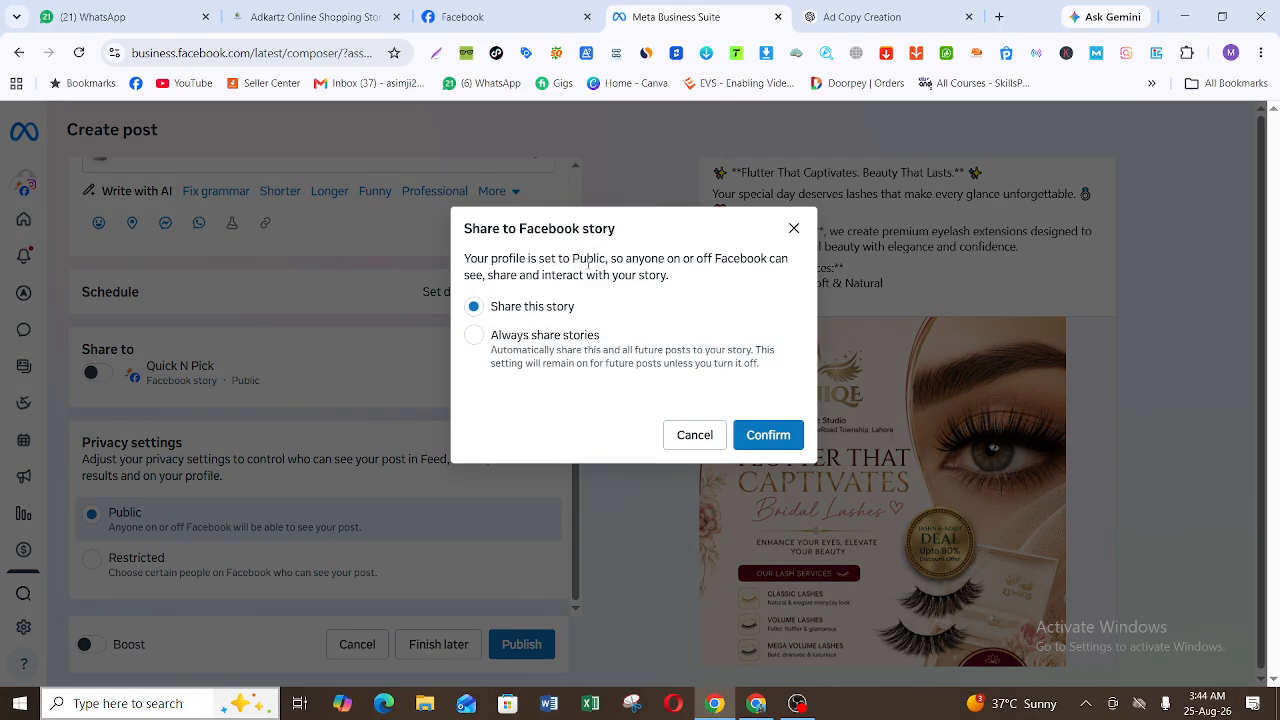
{"action": "left_click", "coordinate": [586, 343]}
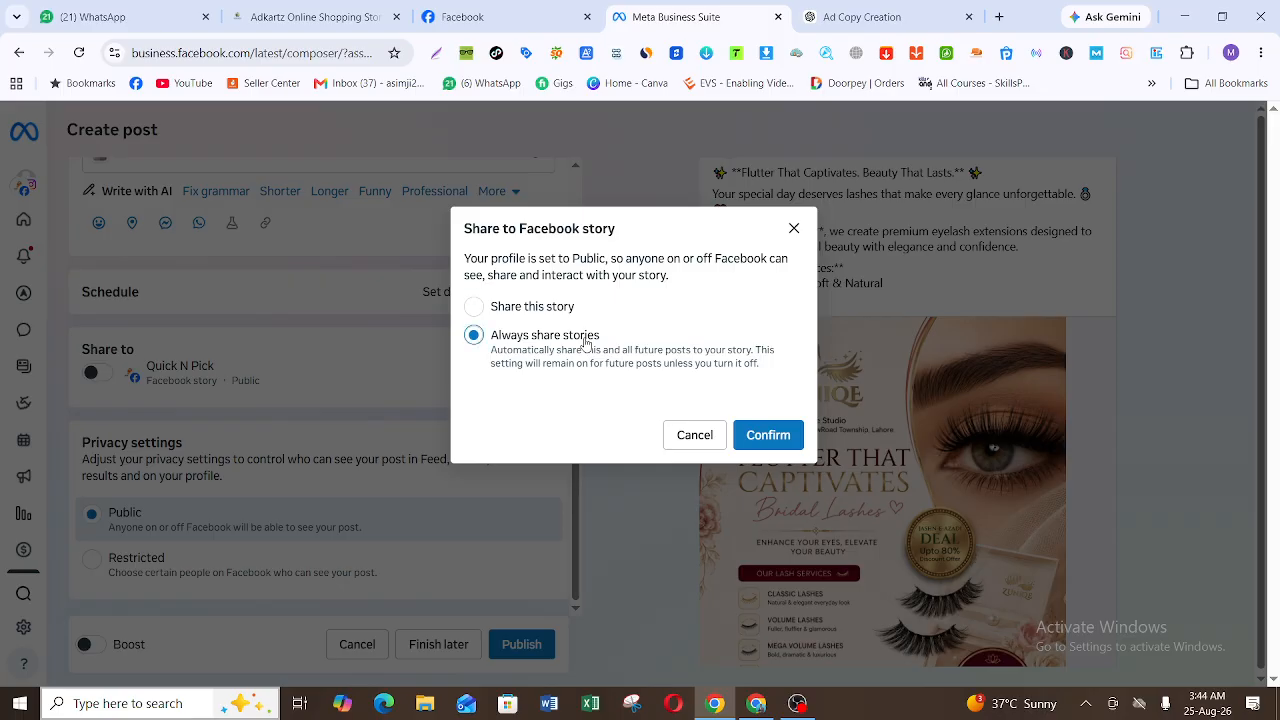
{"action": "left_click", "coordinate": [758, 433]}
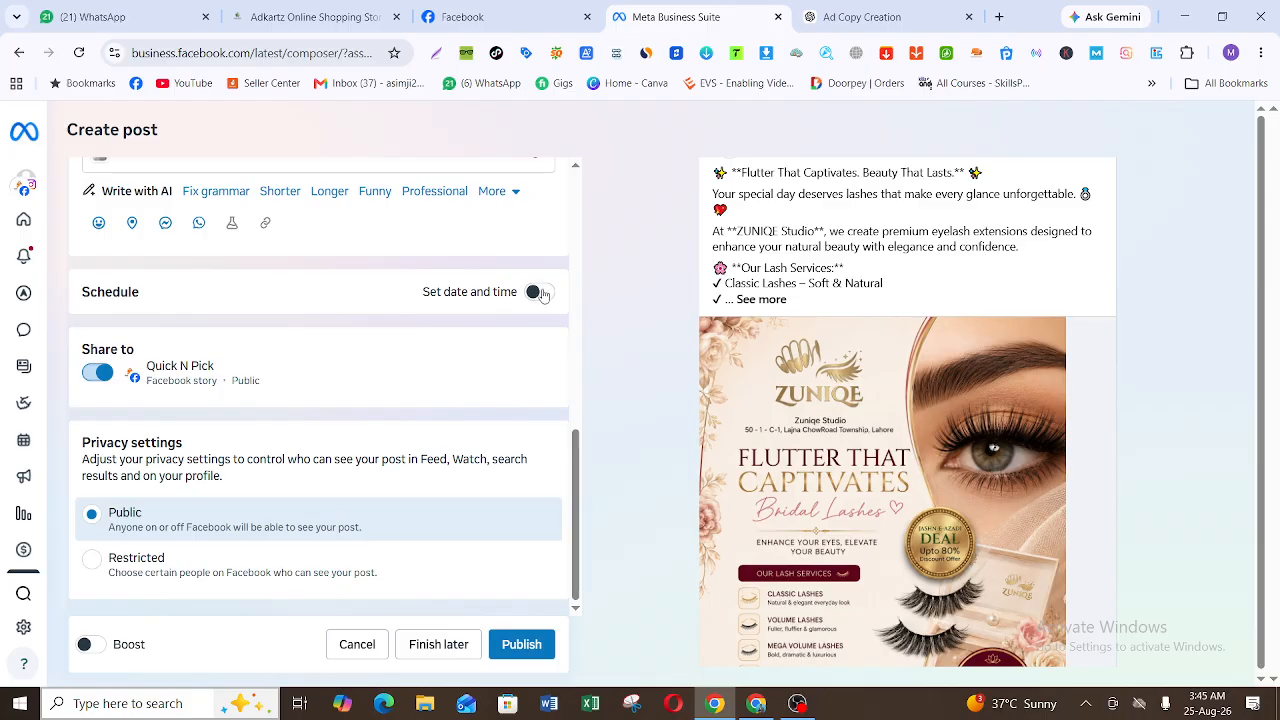
Step: Enable scheduling for the post and set both the Facebook and Instagram publishing dates to 26 August 2026
{"action": "left_click", "coordinate": [538, 294]}
{"action": "scroll", "coordinate": [580, 432], "scroll_direction": "down", "scroll_amount": 2}
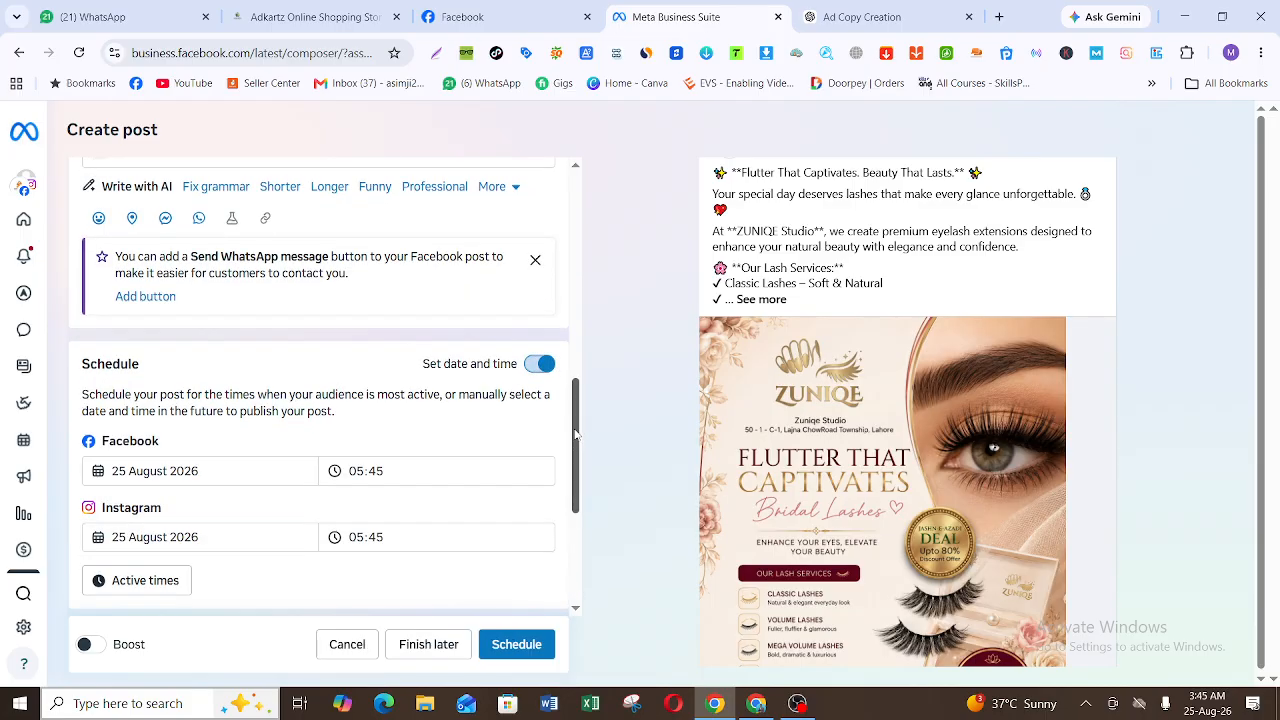
{"action": "left_click", "coordinate": [260, 290]}
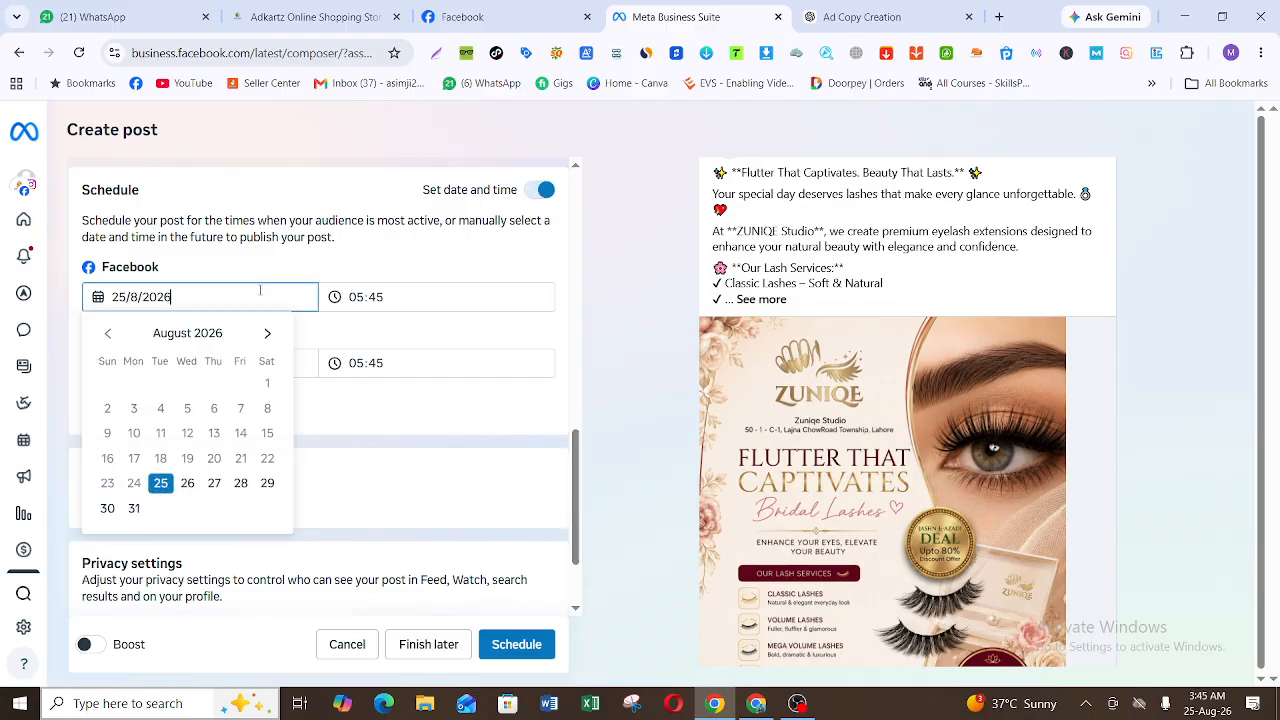
{"action": "left_click", "coordinate": [188, 483]}
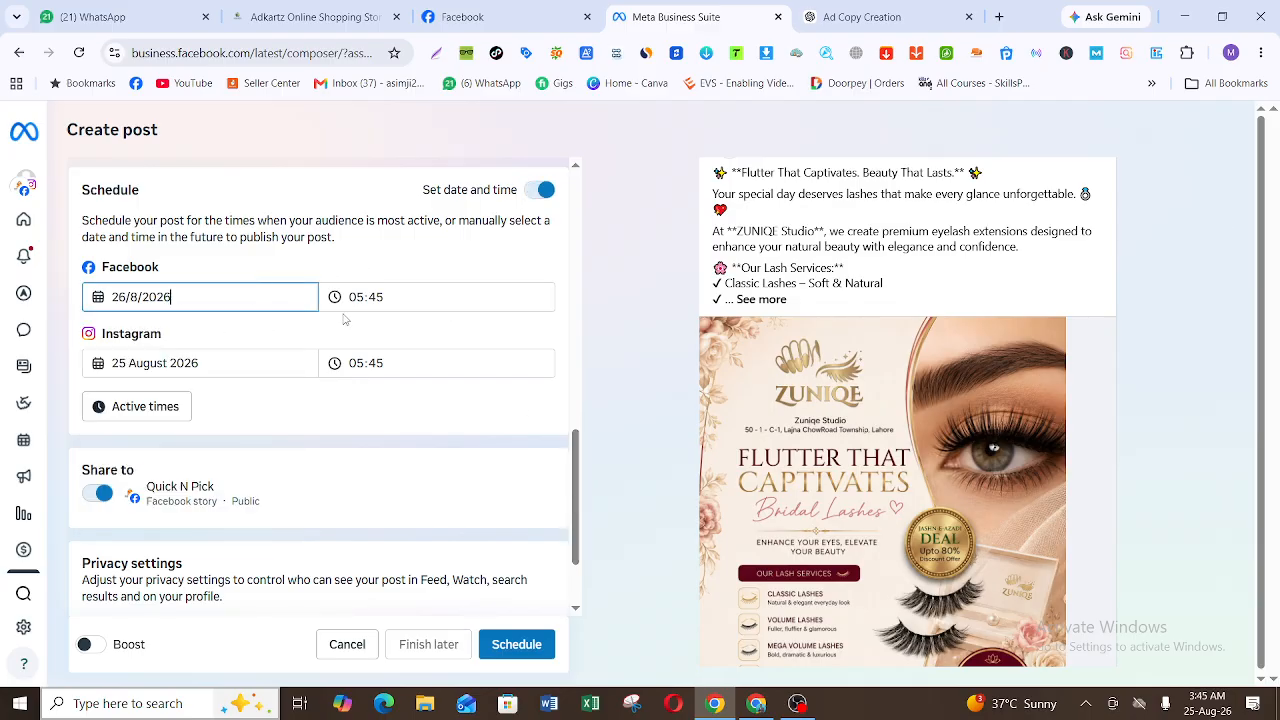
{"action": "left_click", "coordinate": [197, 361]}
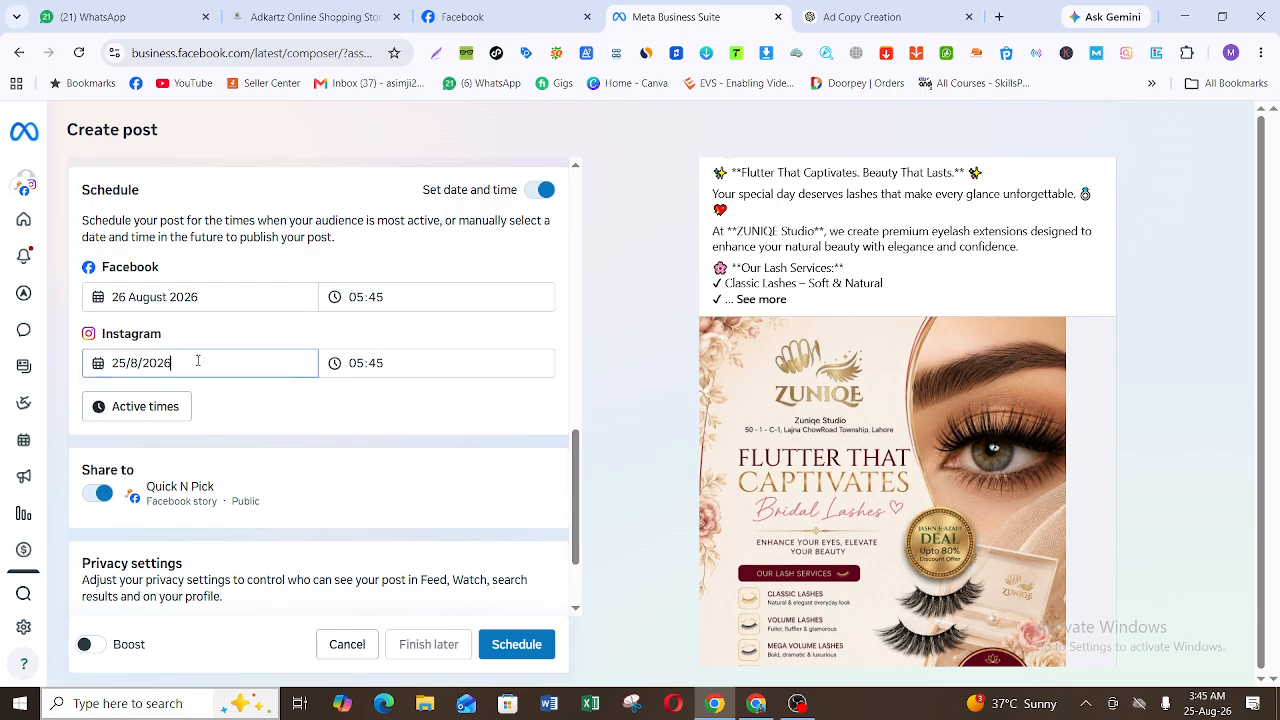
{"action": "left_click", "coordinate": [190, 550]}
Step: Set both the Facebook and Instagram publishing times to 09:45
{"action": "left_click", "coordinate": [356, 298]}
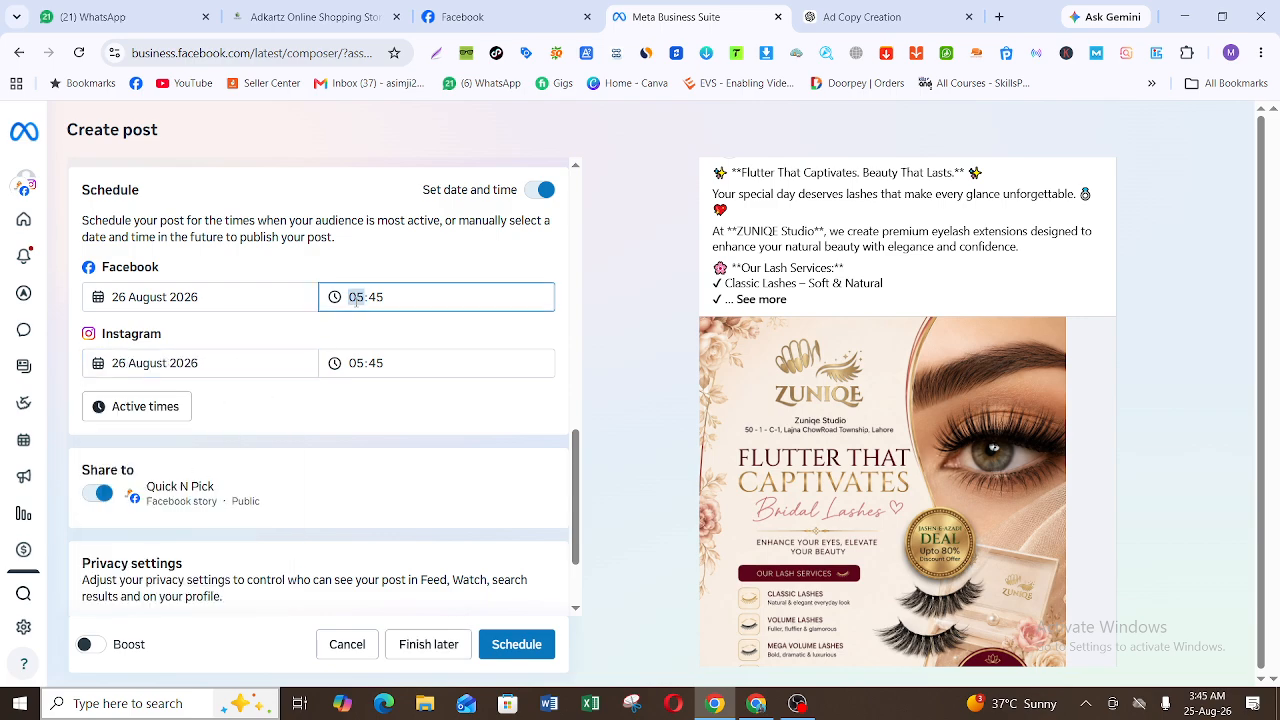
{"action": "type", "text": "9"}
{"action": "left_click", "coordinate": [365, 362]}
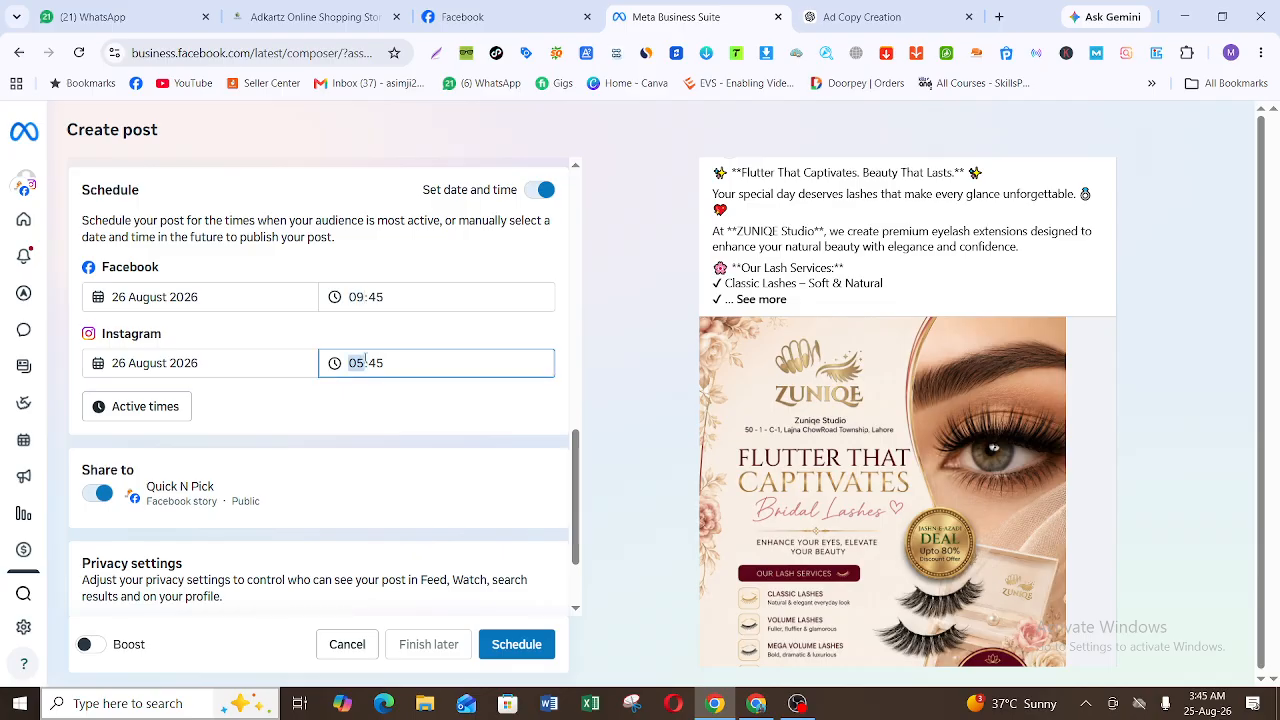
{"action": "type", "text": "9"}
{"action": "left_click", "coordinate": [547, 412]}
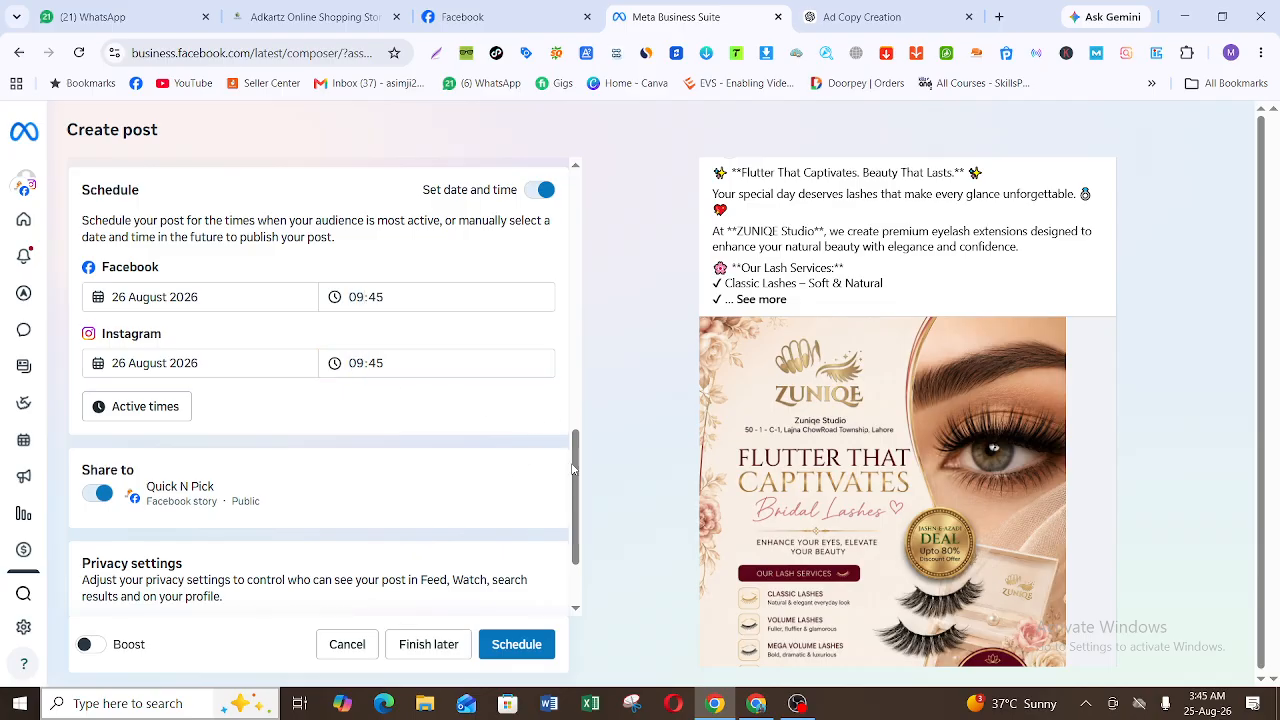
Step: Schedule the post with the Public privacy setting and decline the offer to boost it
{"action": "left_click_drag", "start_coordinate": [573, 465], "coordinate": [577, 528]}
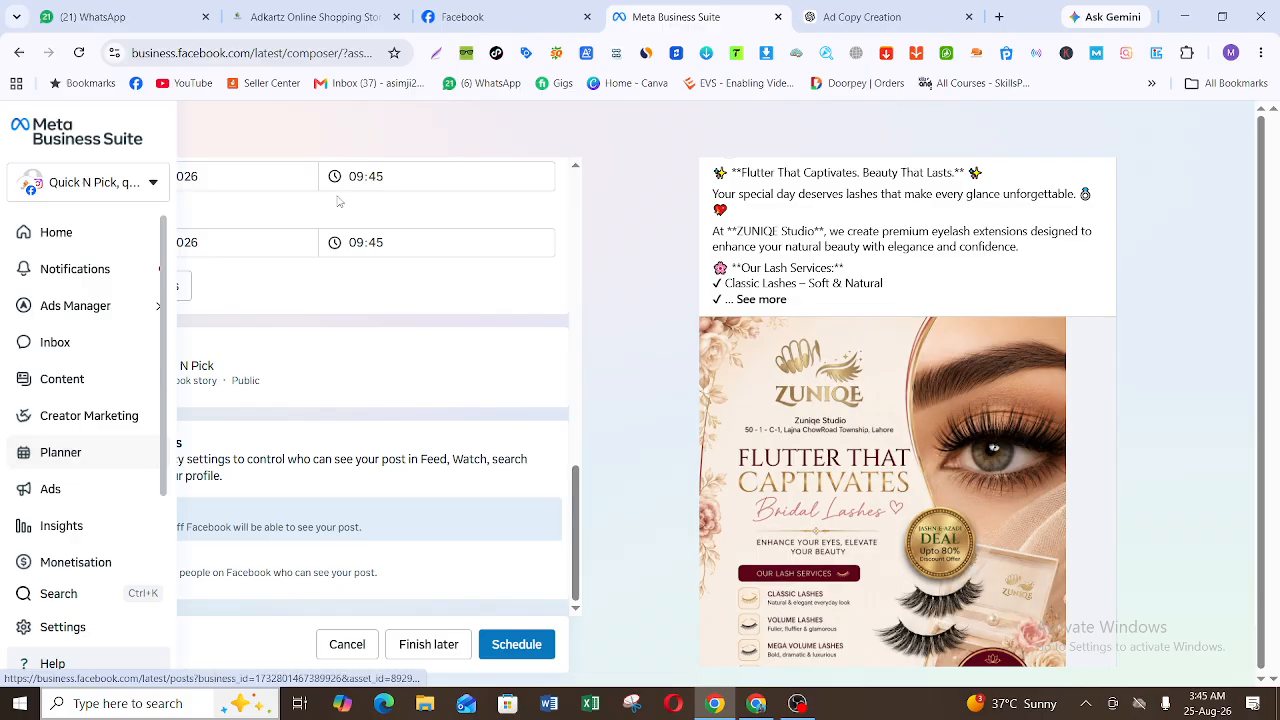
{"action": "left_click", "coordinate": [508, 652]}
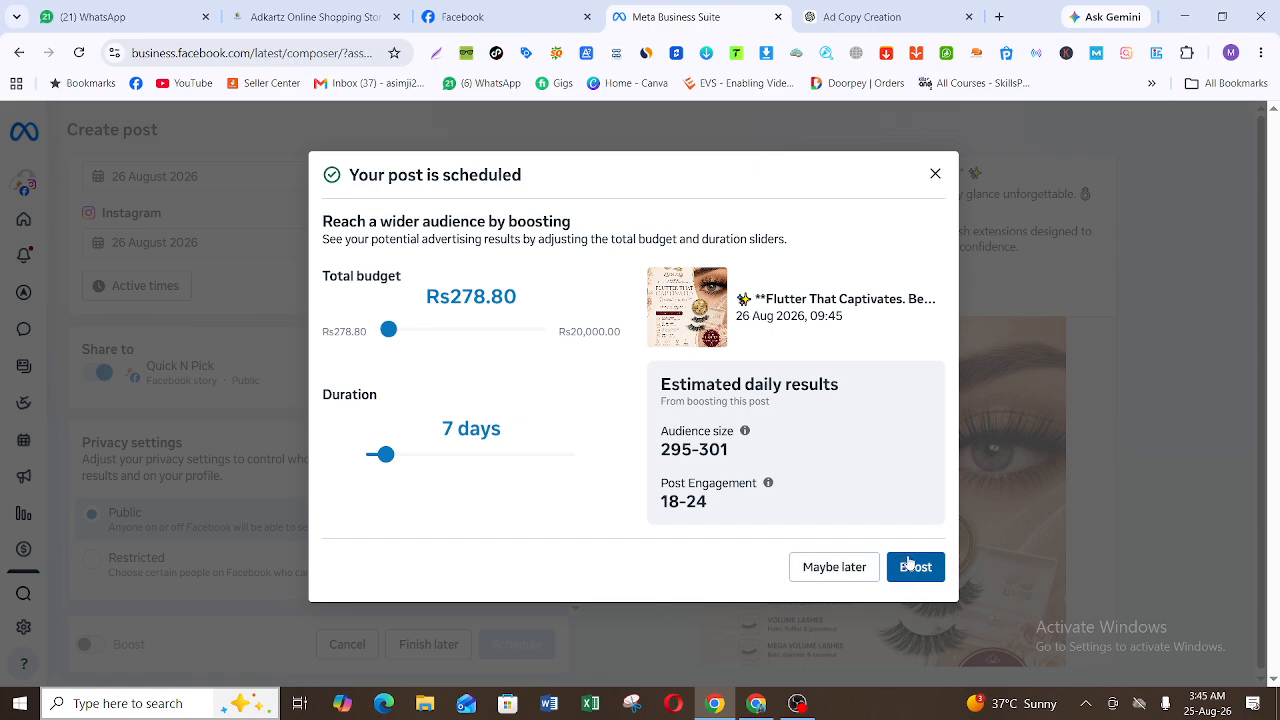
{"action": "left_click", "coordinate": [868, 576]}
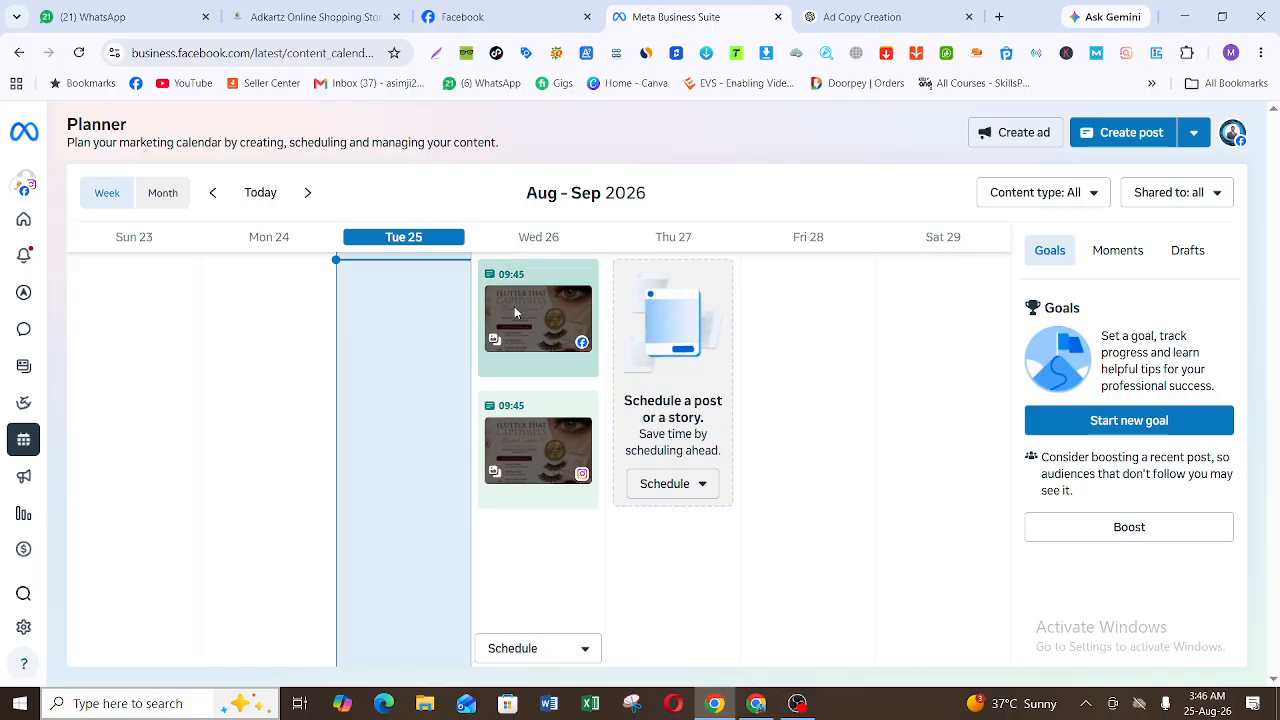
Step: Permanently delete the scheduled Facebook post on Wed 26 from the Planner
{"action": "mouse_move", "coordinate": [588, 262]}
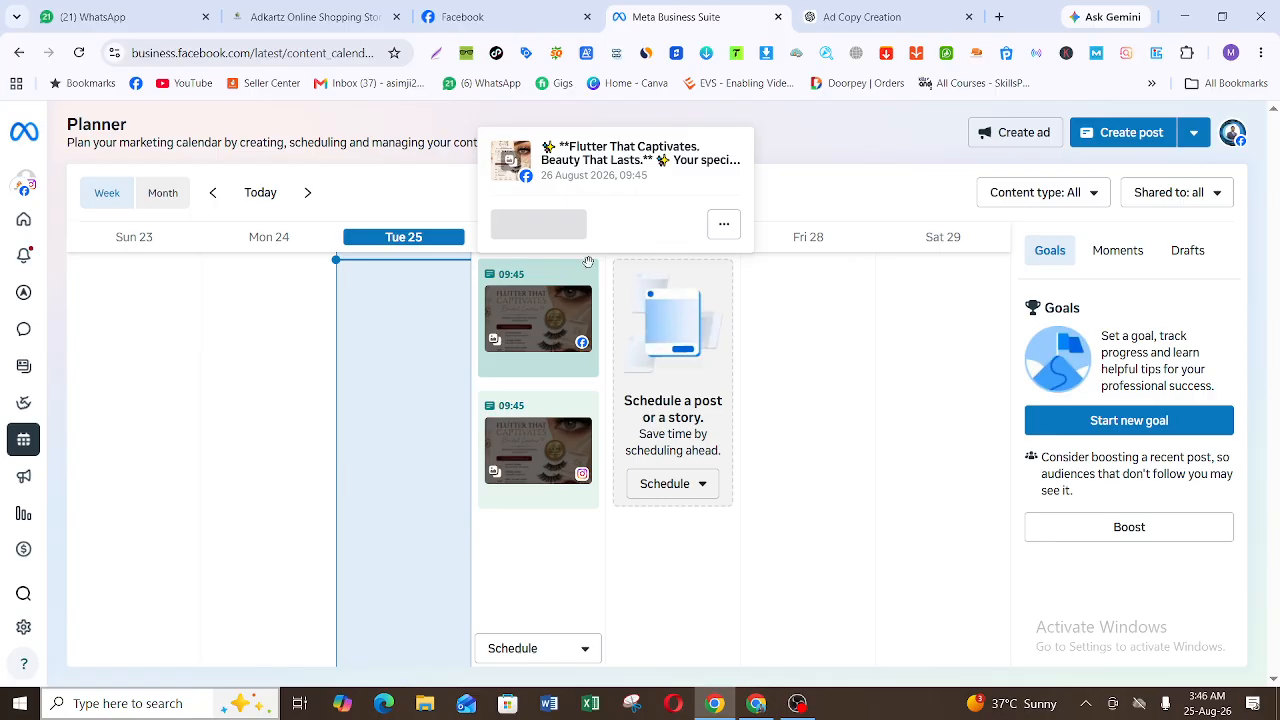
{"action": "left_click", "coordinate": [721, 228]}
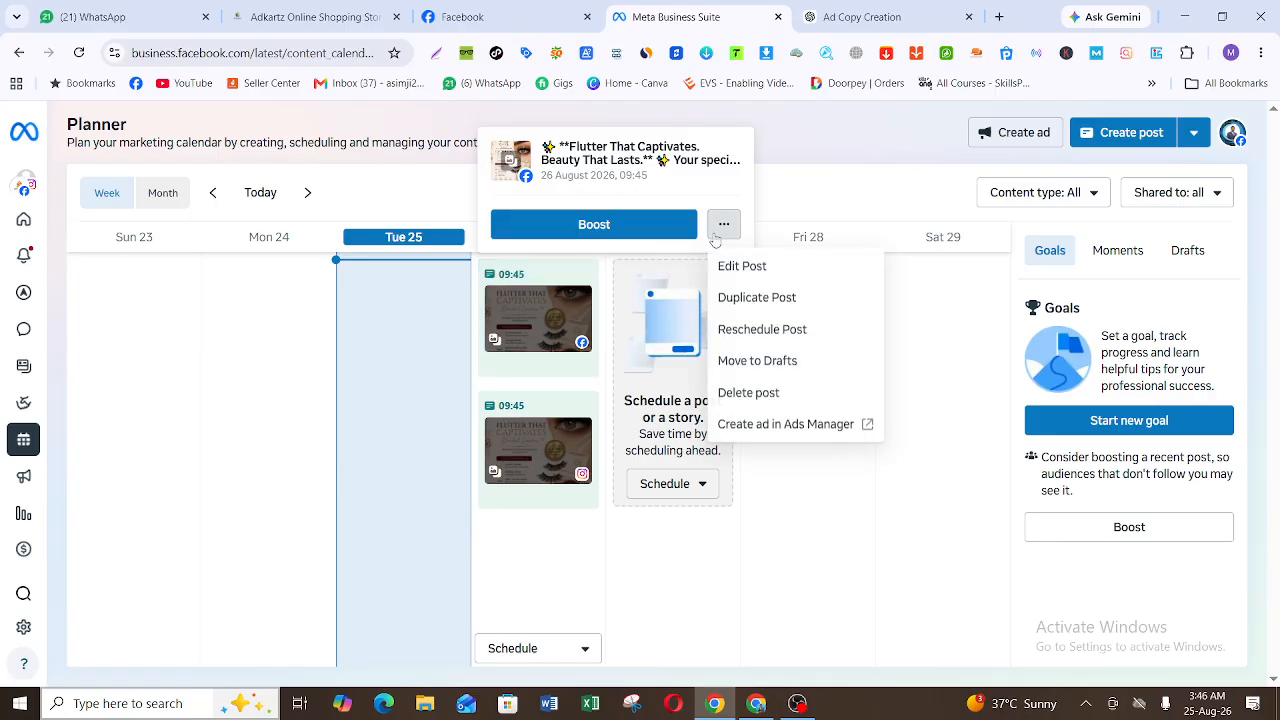
{"action": "left_click", "coordinate": [755, 399]}
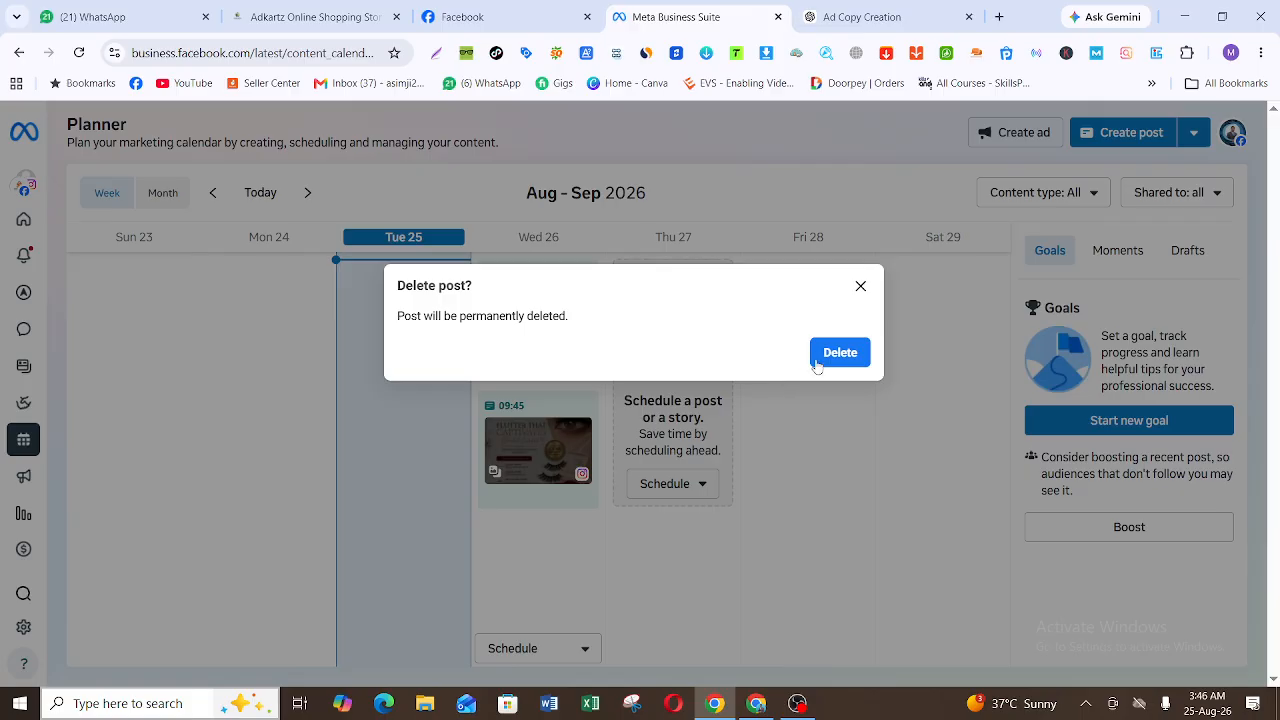
{"action": "left_click", "coordinate": [830, 355]}
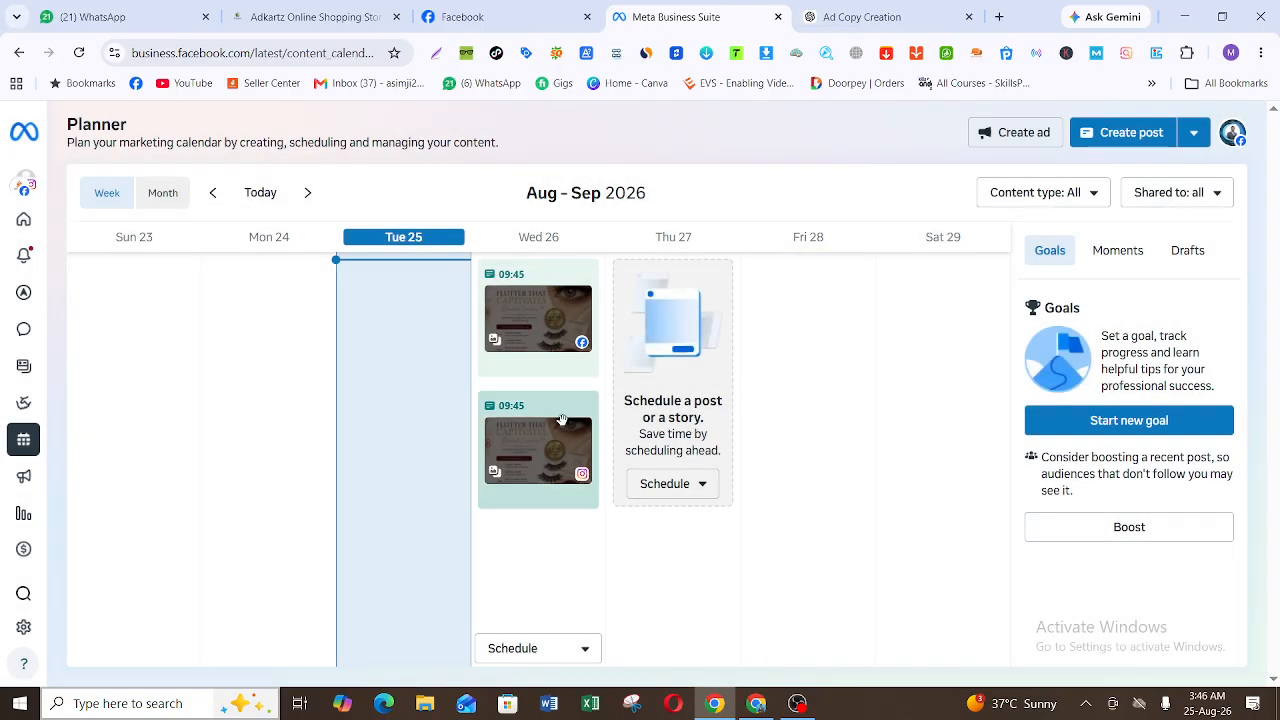
Step: Permanently delete the scheduled Instagram post on Wed 26 from the Planner
{"action": "mouse_move", "coordinate": [588, 410]}
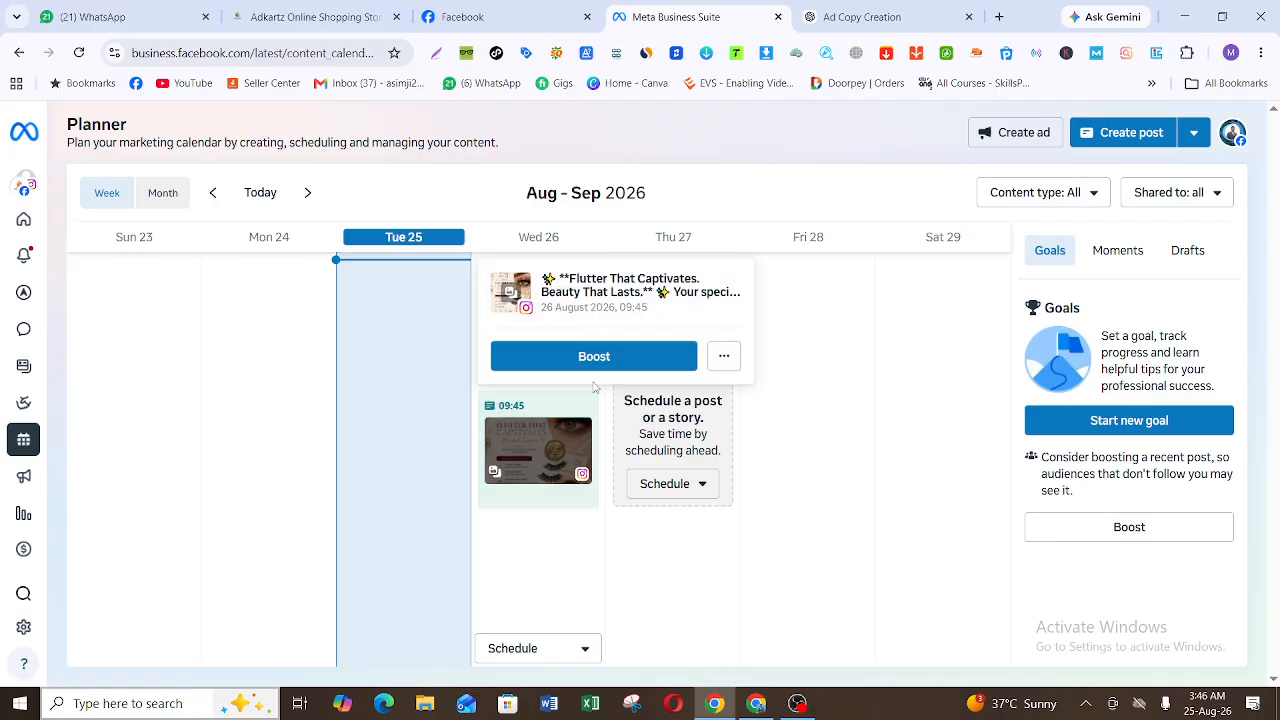
{"action": "left_click", "coordinate": [724, 358]}
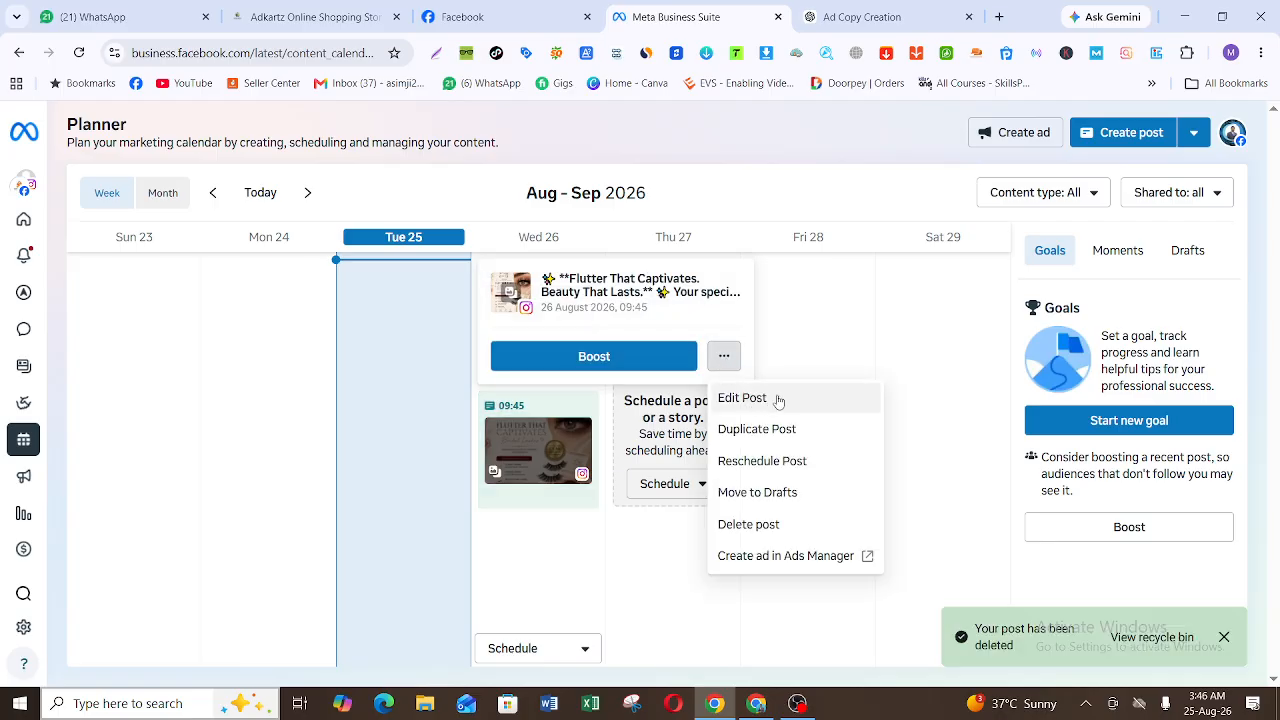
{"action": "left_click", "coordinate": [795, 522]}
{"action": "left_click", "coordinate": [840, 353]}
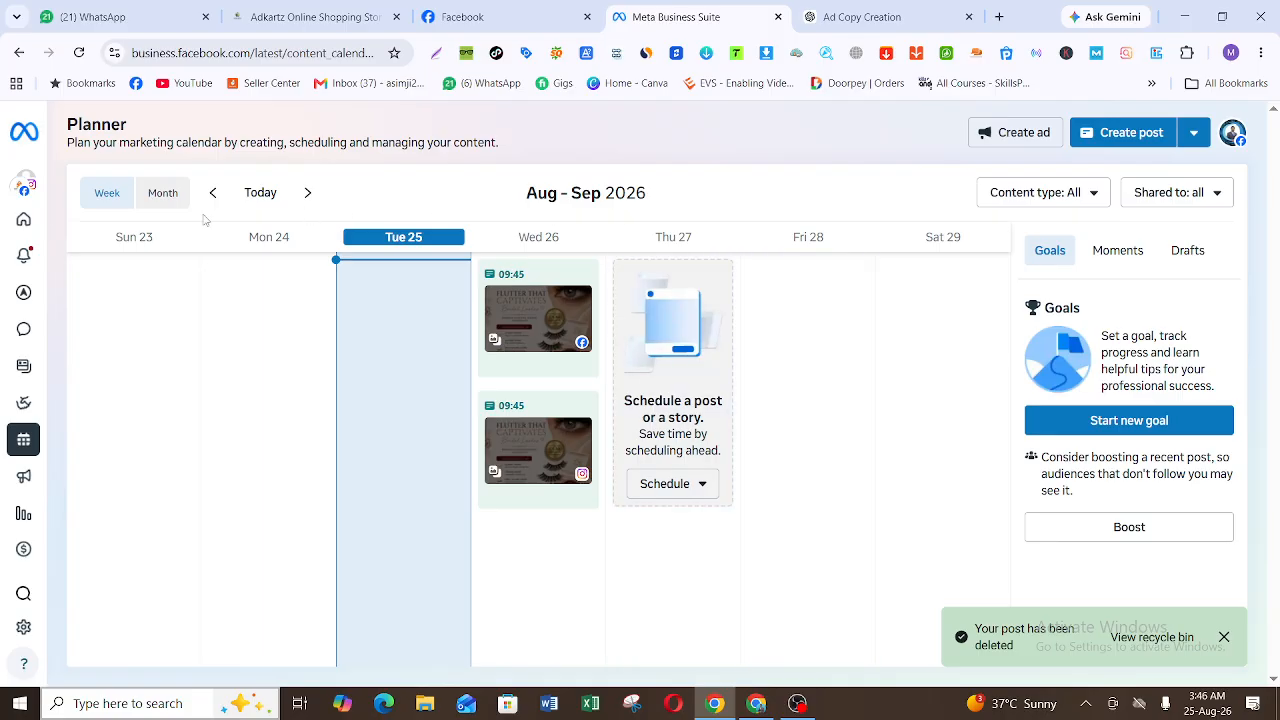
Step: Go to the Meta Business Suite Home page and look at the additional content creation options
{"action": "left_click", "coordinate": [30, 236]}
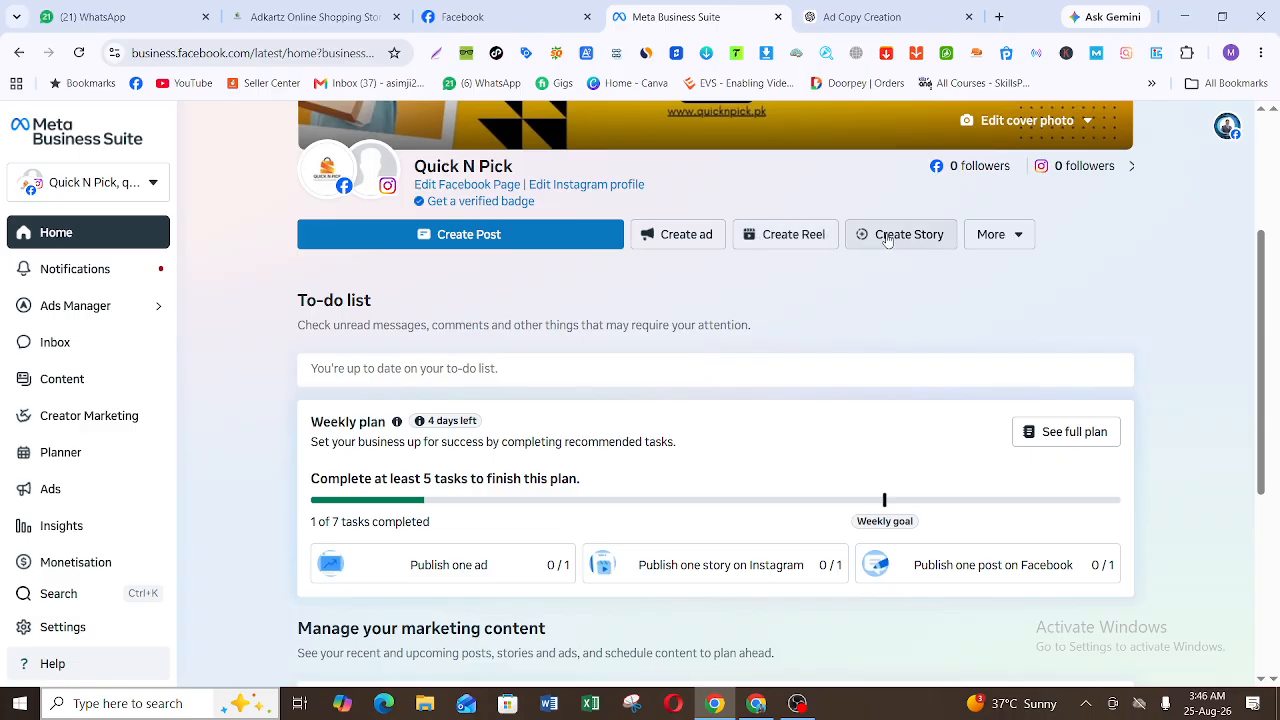
{"action": "left_click", "coordinate": [998, 237]}
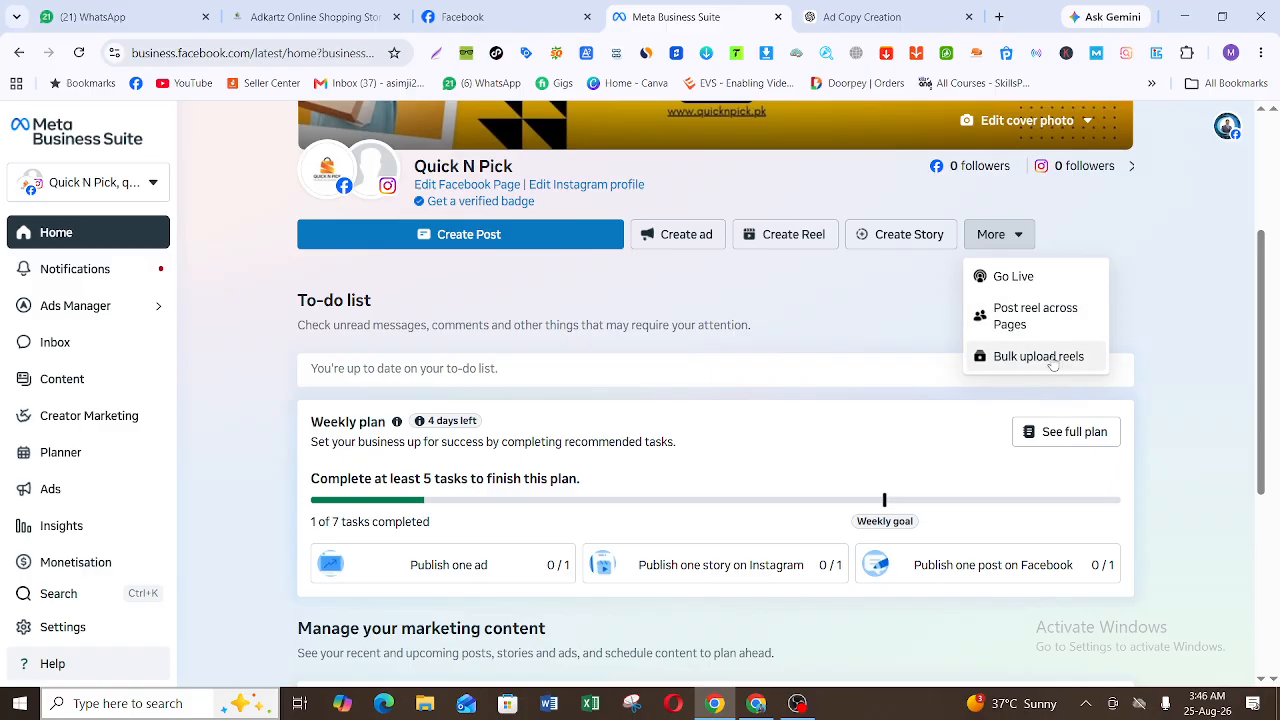
{"action": "left_click", "coordinate": [1168, 206]}
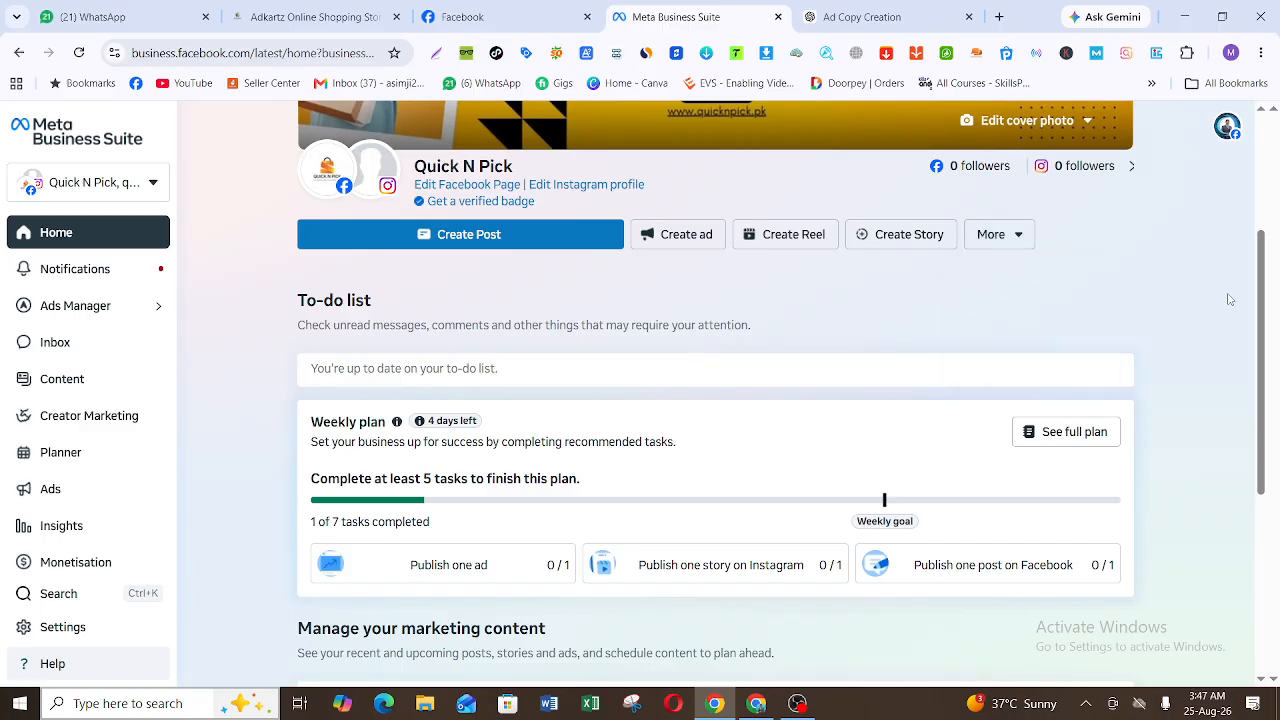
Step: Review the Home page's weekly plan, marketing content Planner, recent ads and audience growth sections
{"action": "left_click_drag", "start_coordinate": [1260, 308], "coordinate": [1260, 350]}
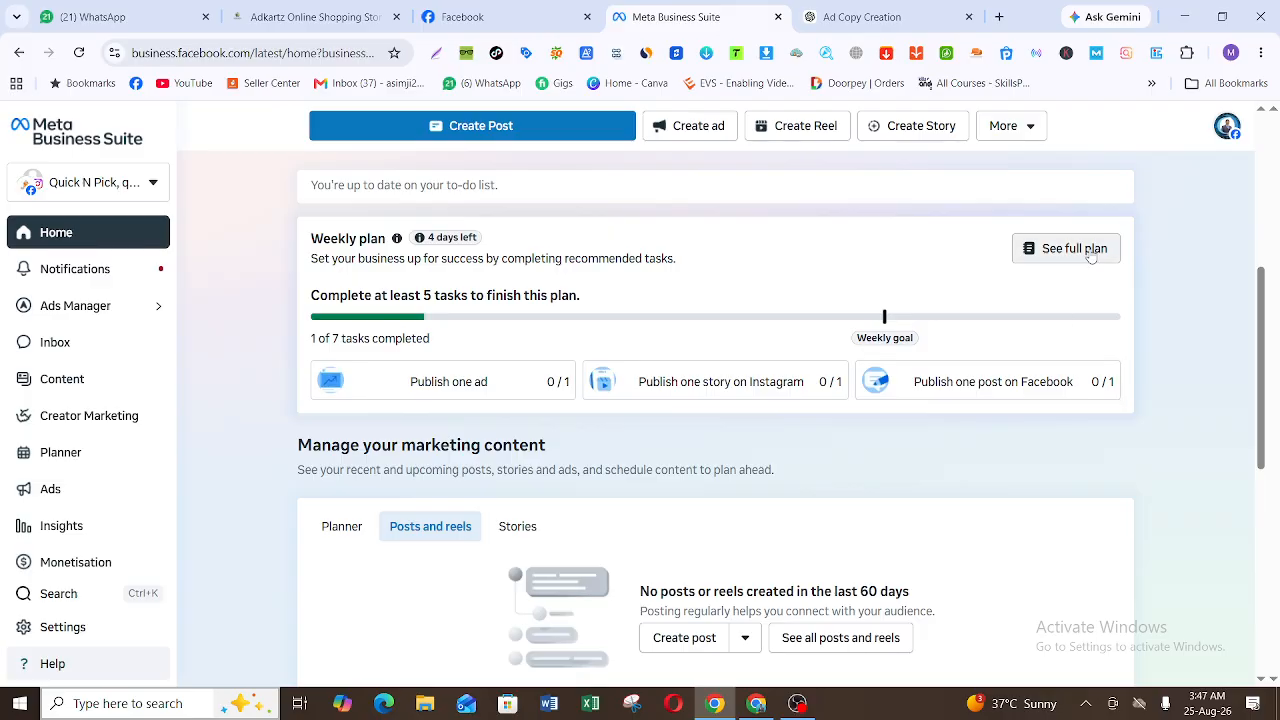
{"action": "scroll", "coordinate": [1263, 300], "scroll_direction": "down", "scroll_amount": 2}
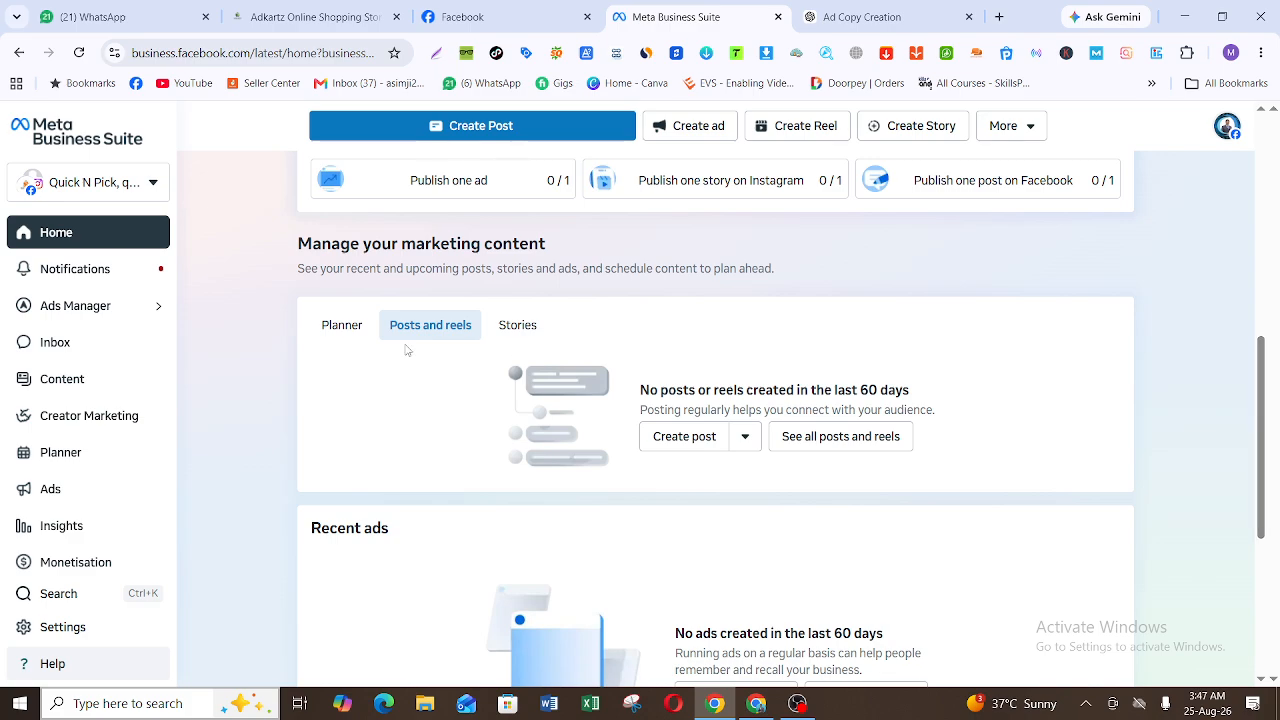
{"action": "left_click", "coordinate": [342, 330]}
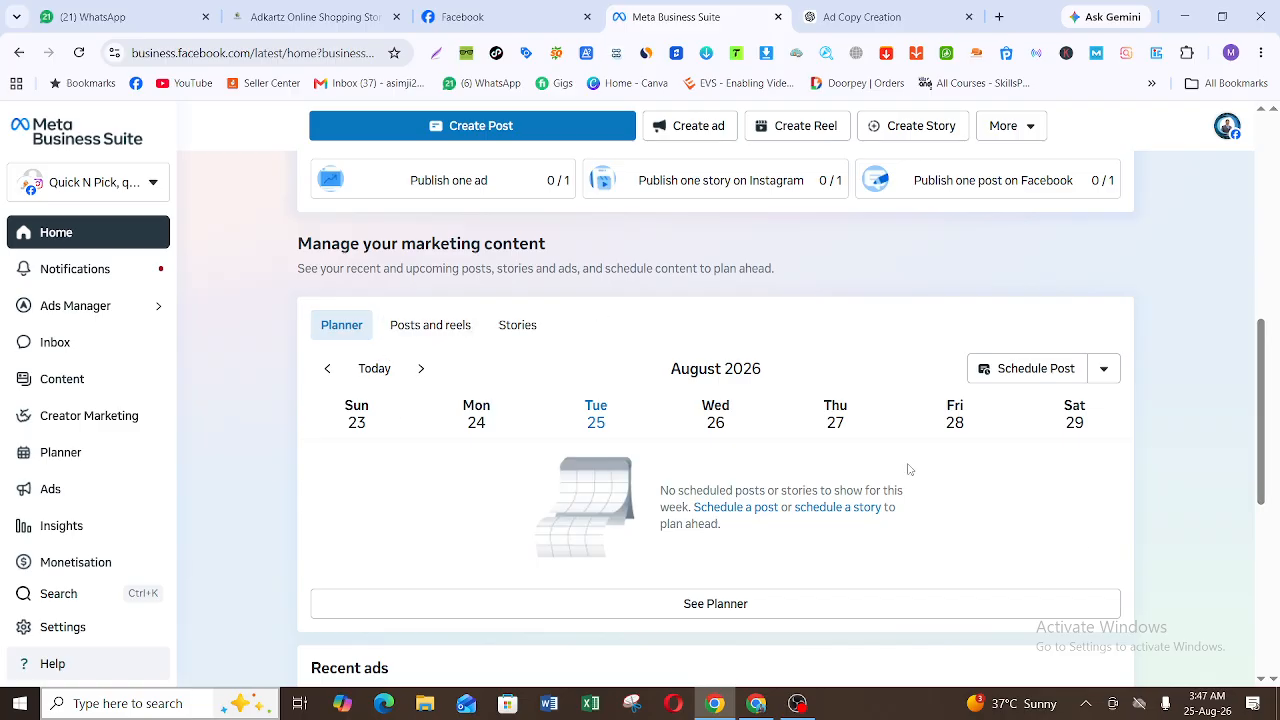
{"action": "left_click_drag", "start_coordinate": [1255, 365], "coordinate": [1266, 525]}
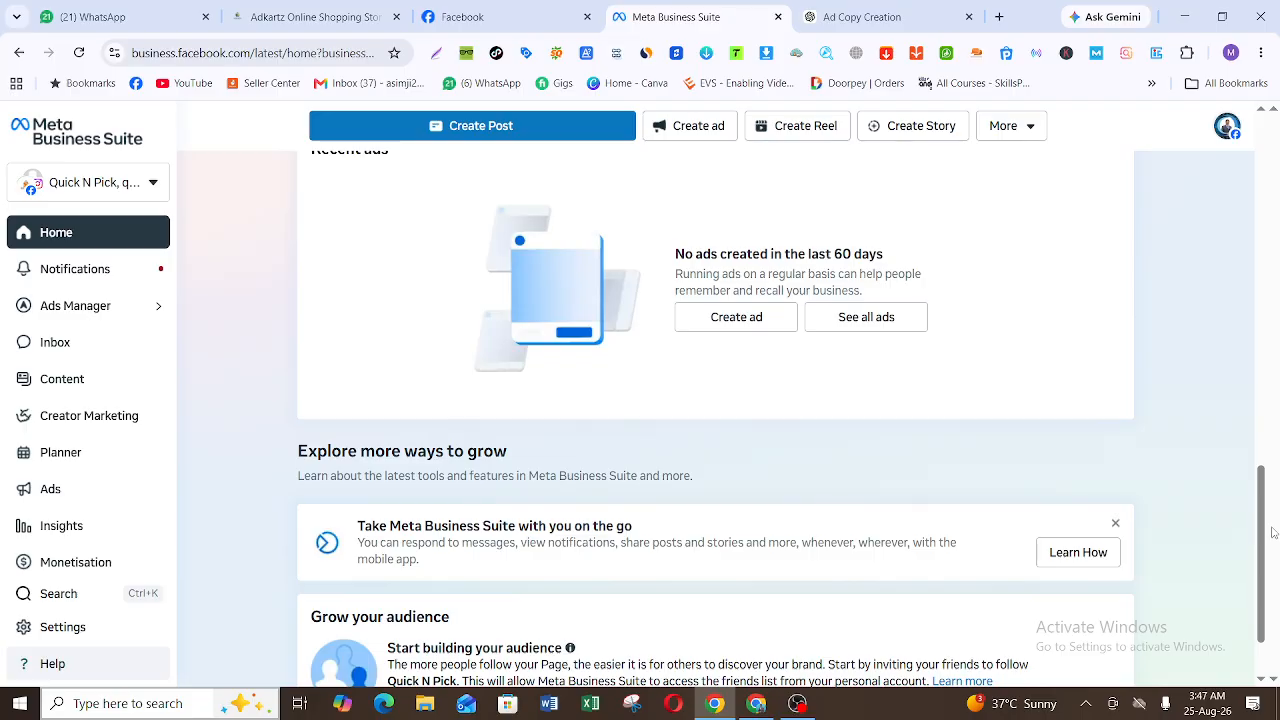
{"action": "scroll", "coordinate": [675, 311], "scroll_direction": "up", "scroll_amount": 1}
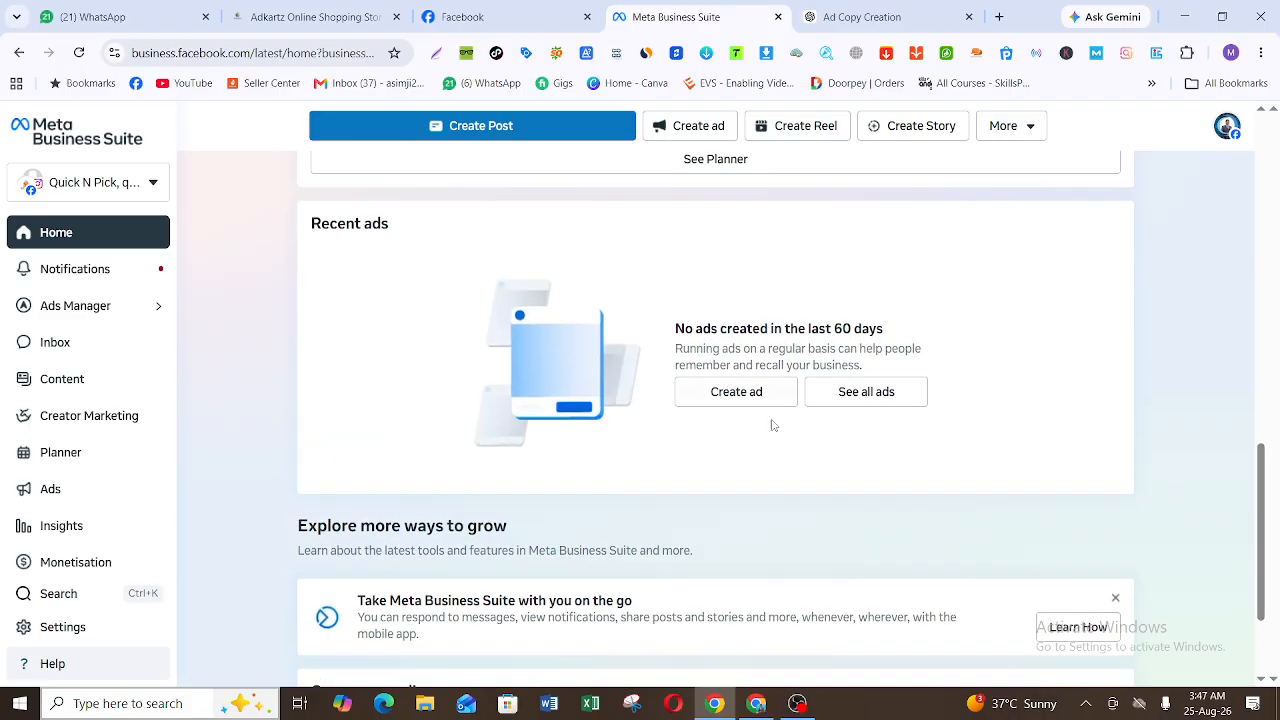
{"action": "left_click_drag", "start_coordinate": [1258, 517], "coordinate": [1255, 567]}
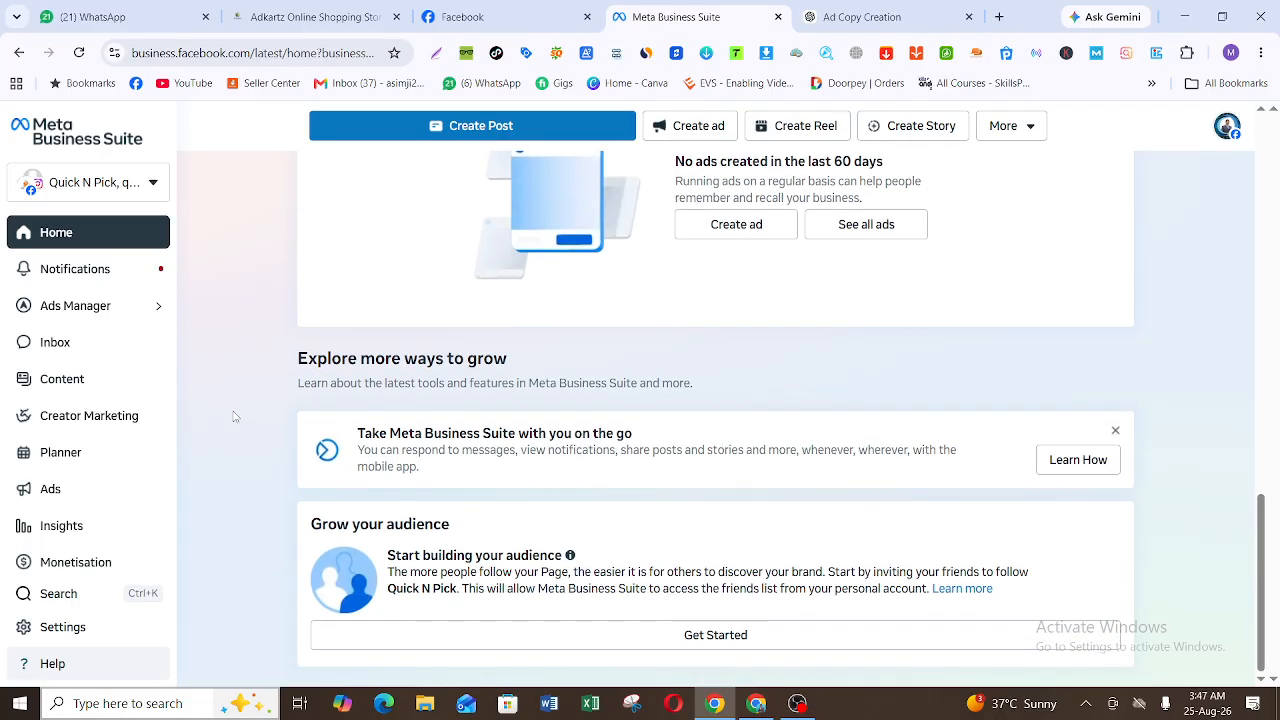
Step: View the Campaigns page in Ads Manager and return to Meta Business Suite
{"action": "left_click", "coordinate": [113, 313]}
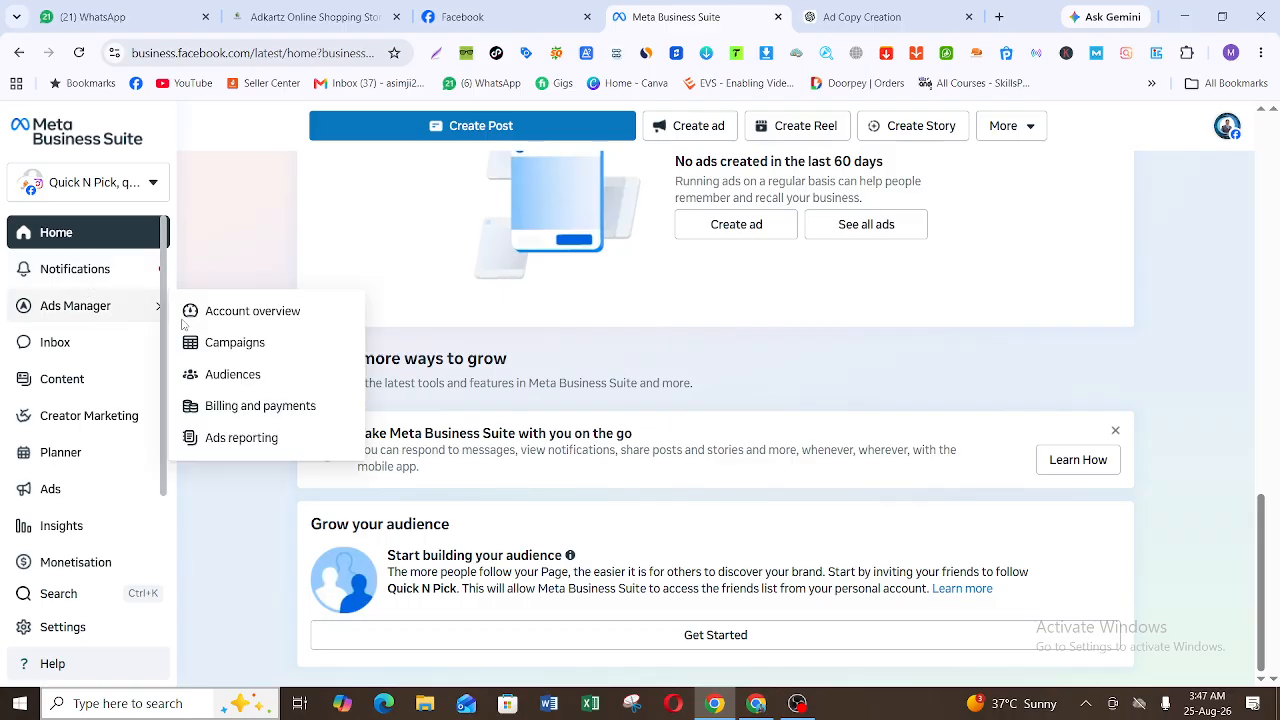
{"action": "left_click", "coordinate": [263, 353]}
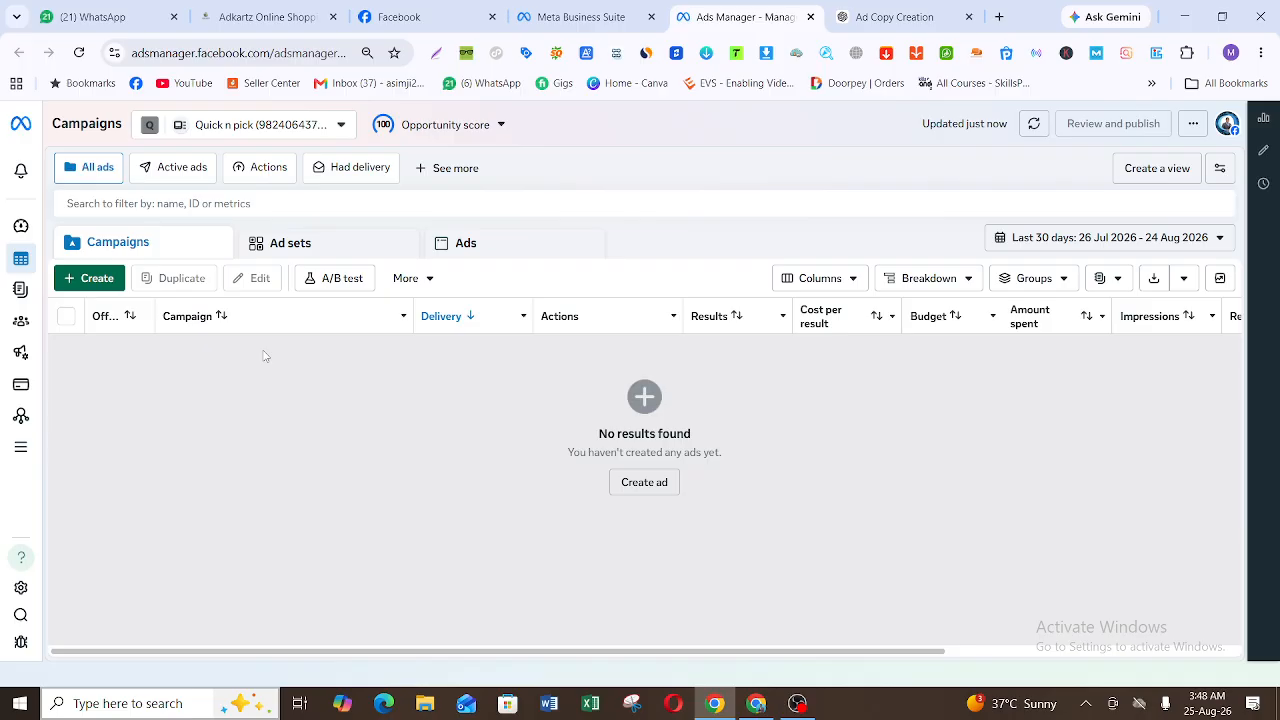
{"action": "left_click", "coordinate": [580, 17]}
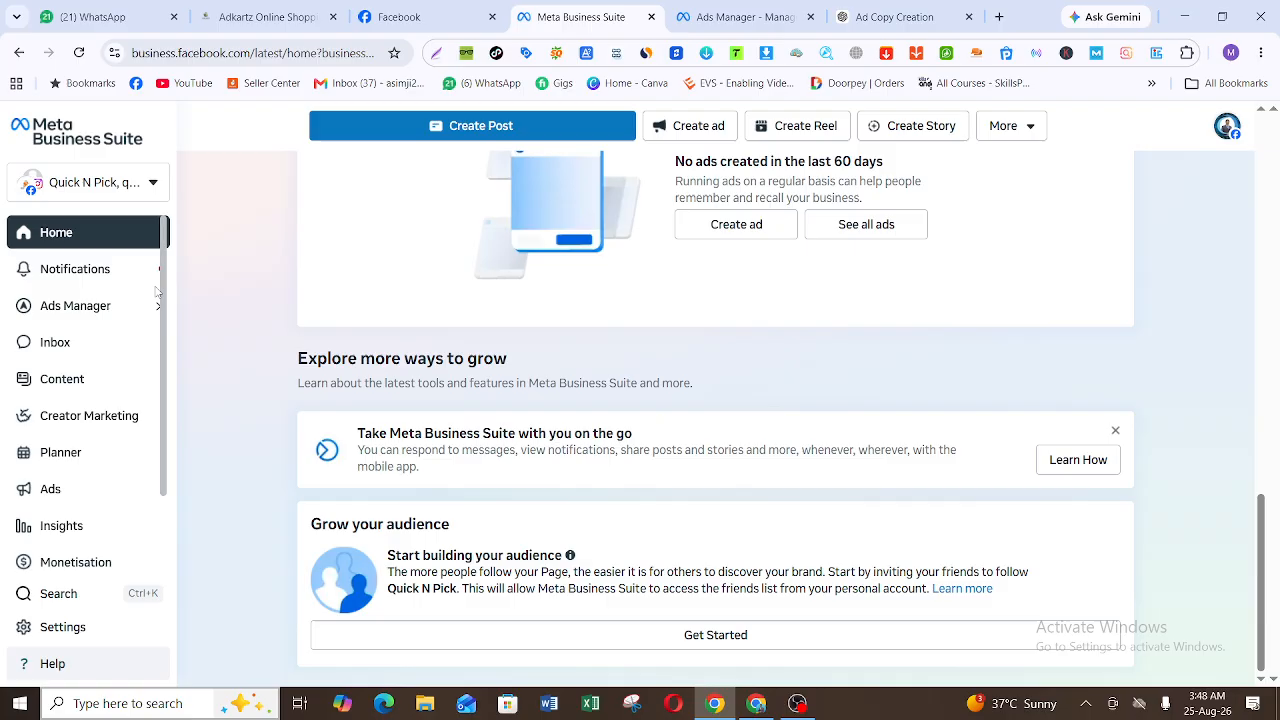
Step: View the Inbox page for all messages and the Content page for posts and reels
{"action": "left_click", "coordinate": [87, 343]}
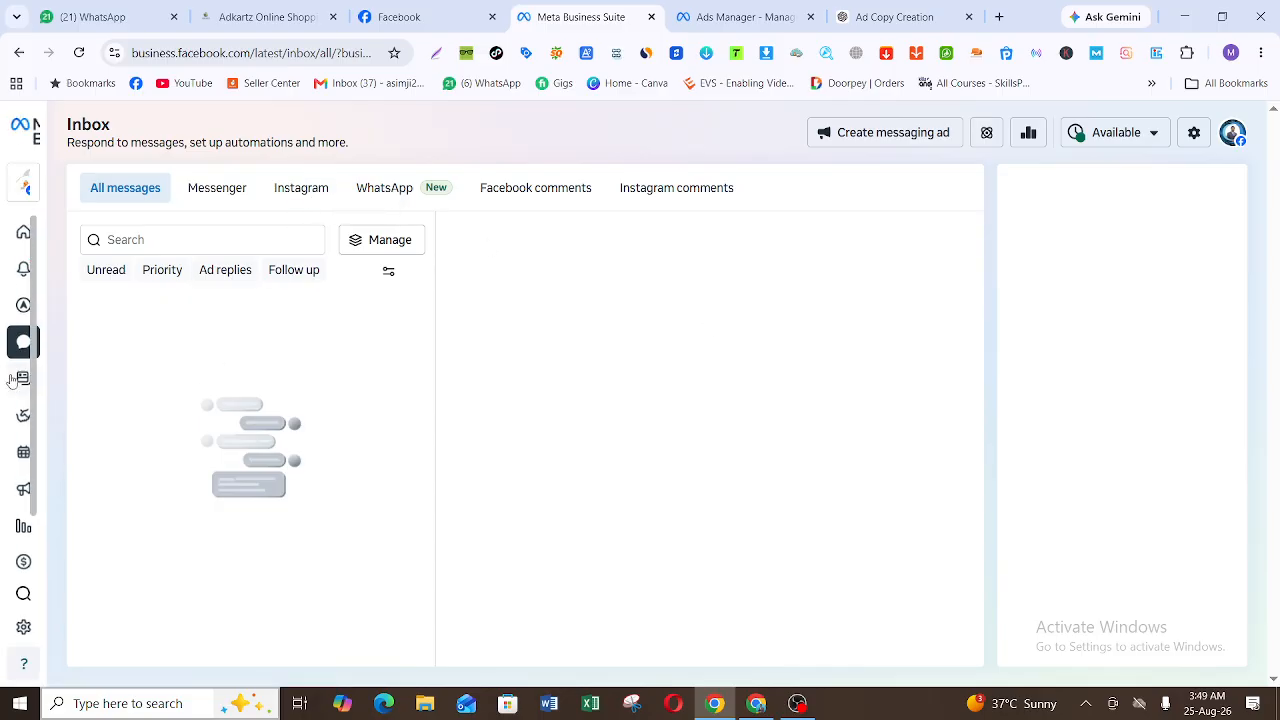
{"action": "mouse_move", "coordinate": [55, 385]}
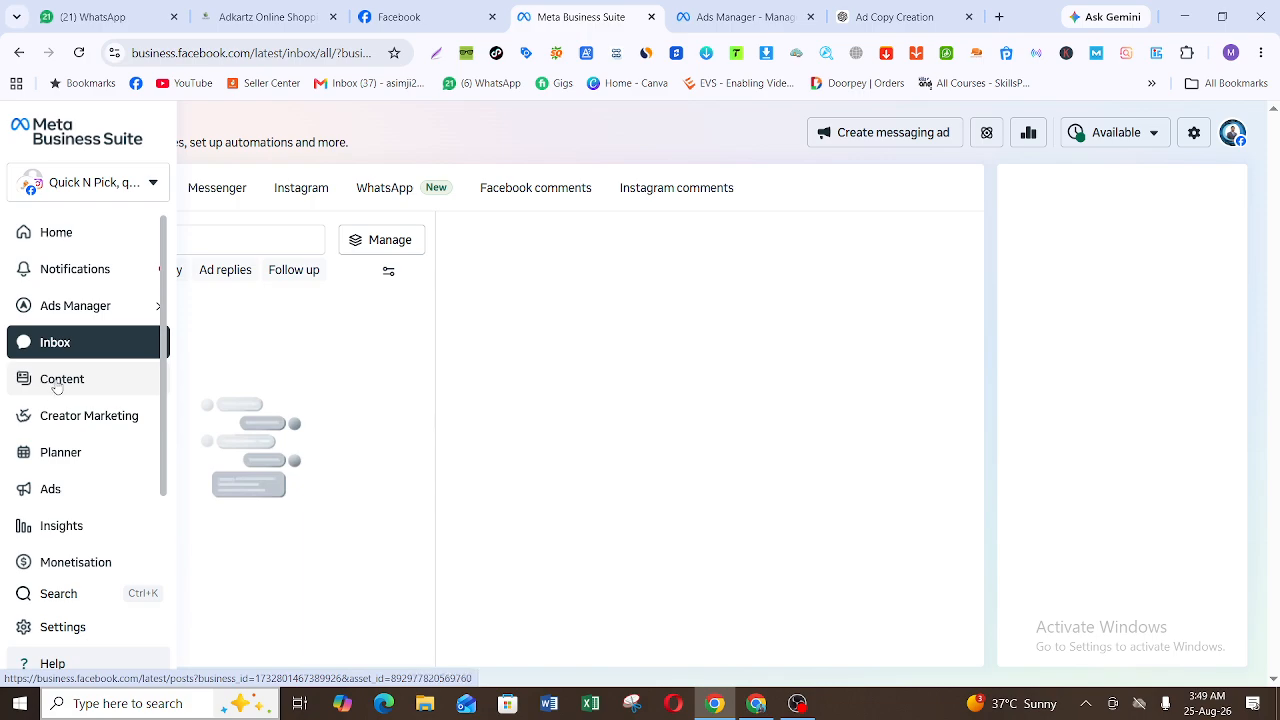
{"action": "left_click", "coordinate": [57, 386]}
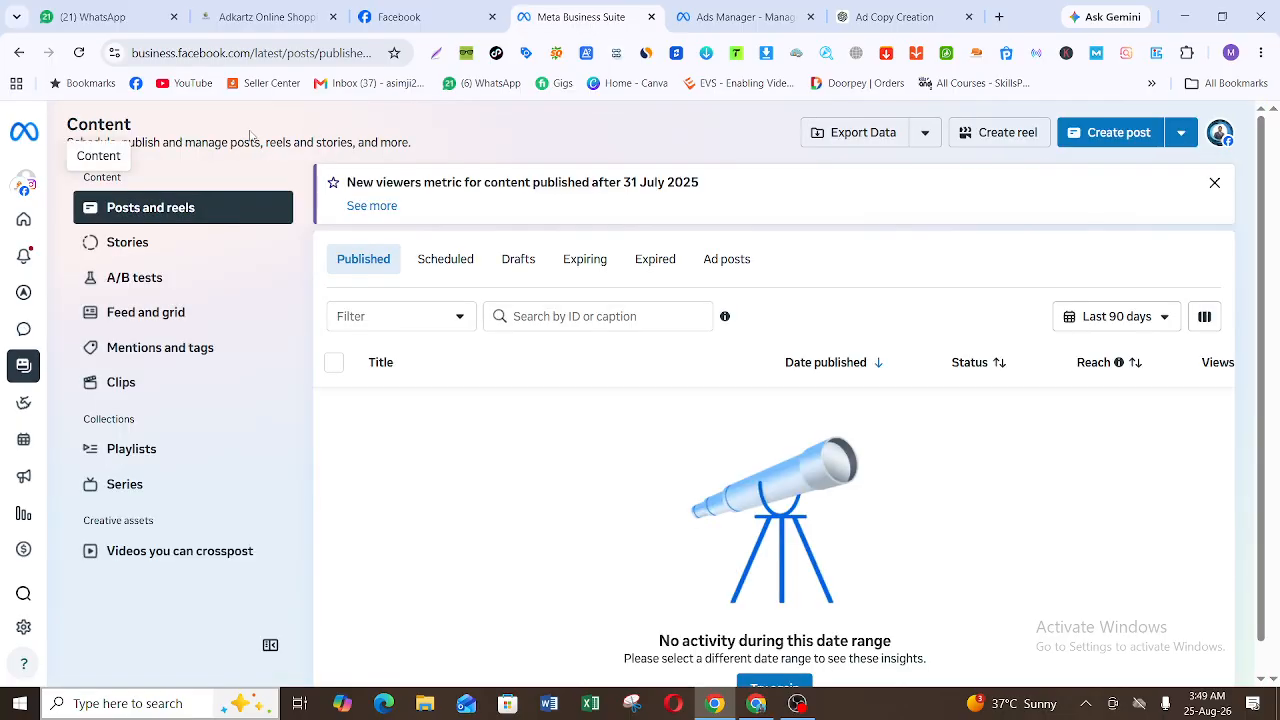
Step: Examine the Monetisation page's Overview and Stars sections, including the page status and the programmes to set up
{"action": "mouse_move", "coordinate": [3, 470]}
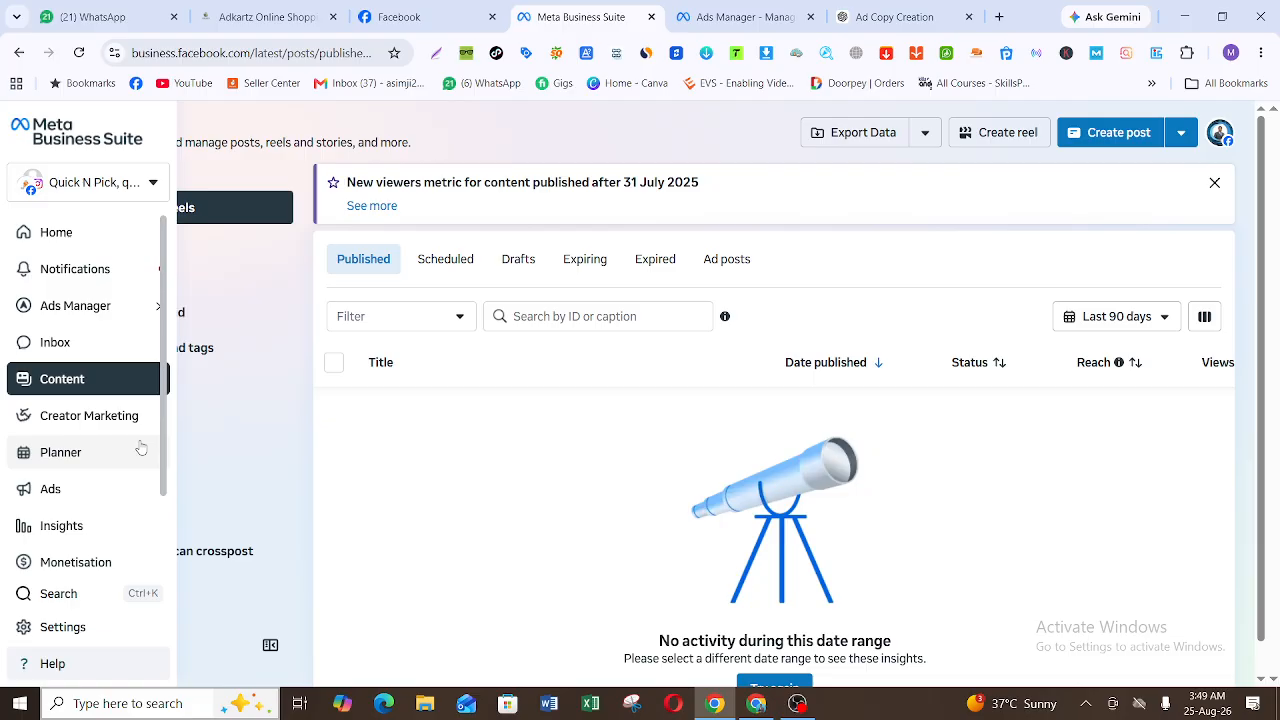
{"action": "left_click_drag", "start_coordinate": [165, 446], "coordinate": [170, 520]}
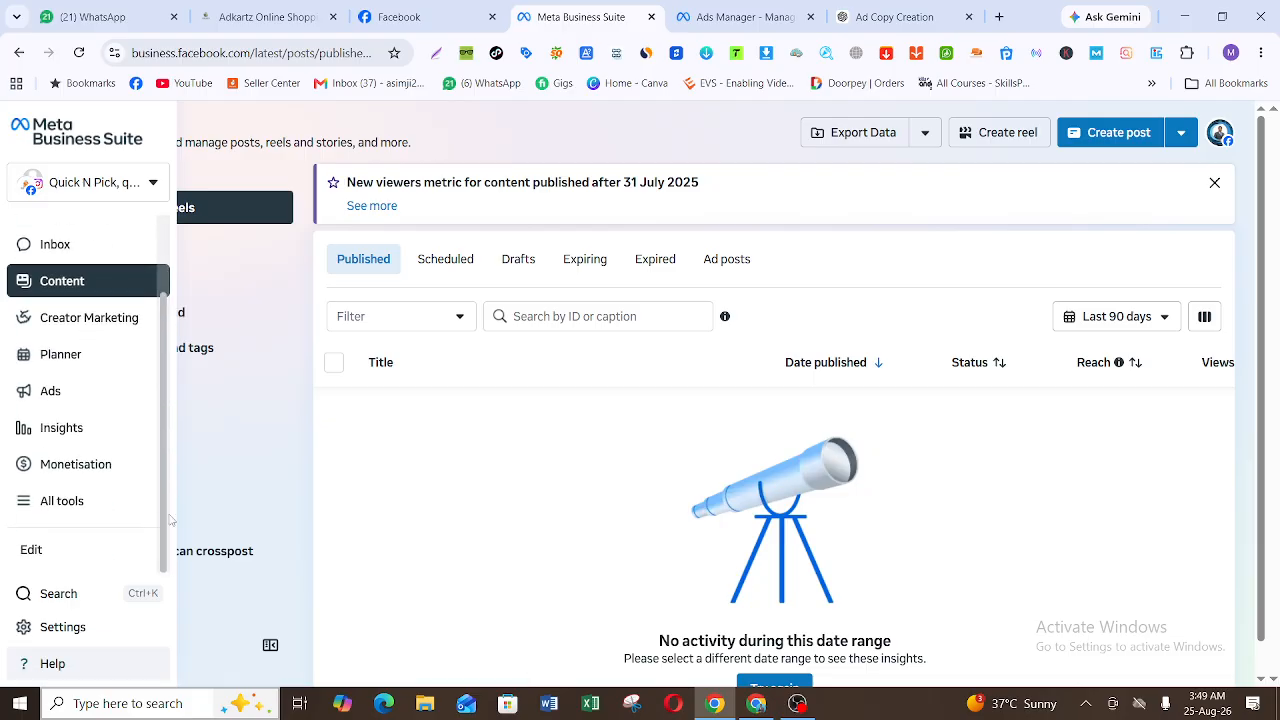
{"action": "left_click", "coordinate": [121, 472]}
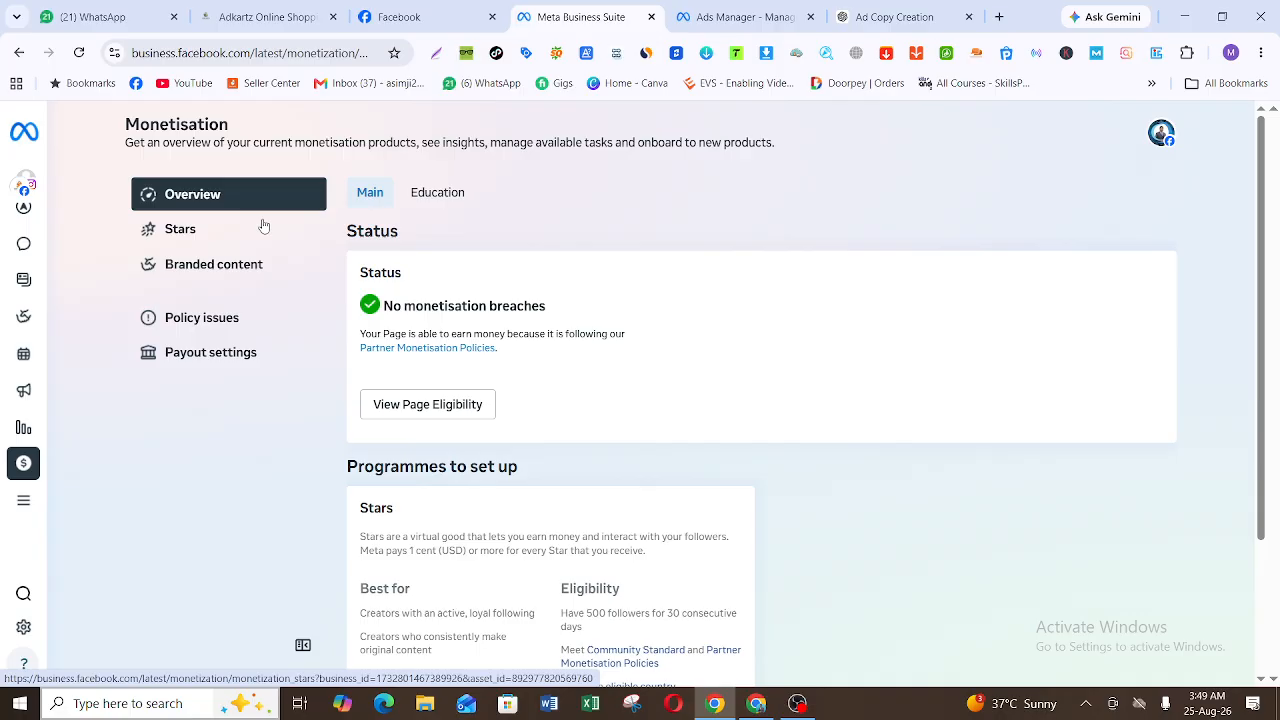
{"action": "left_click", "coordinate": [201, 237]}
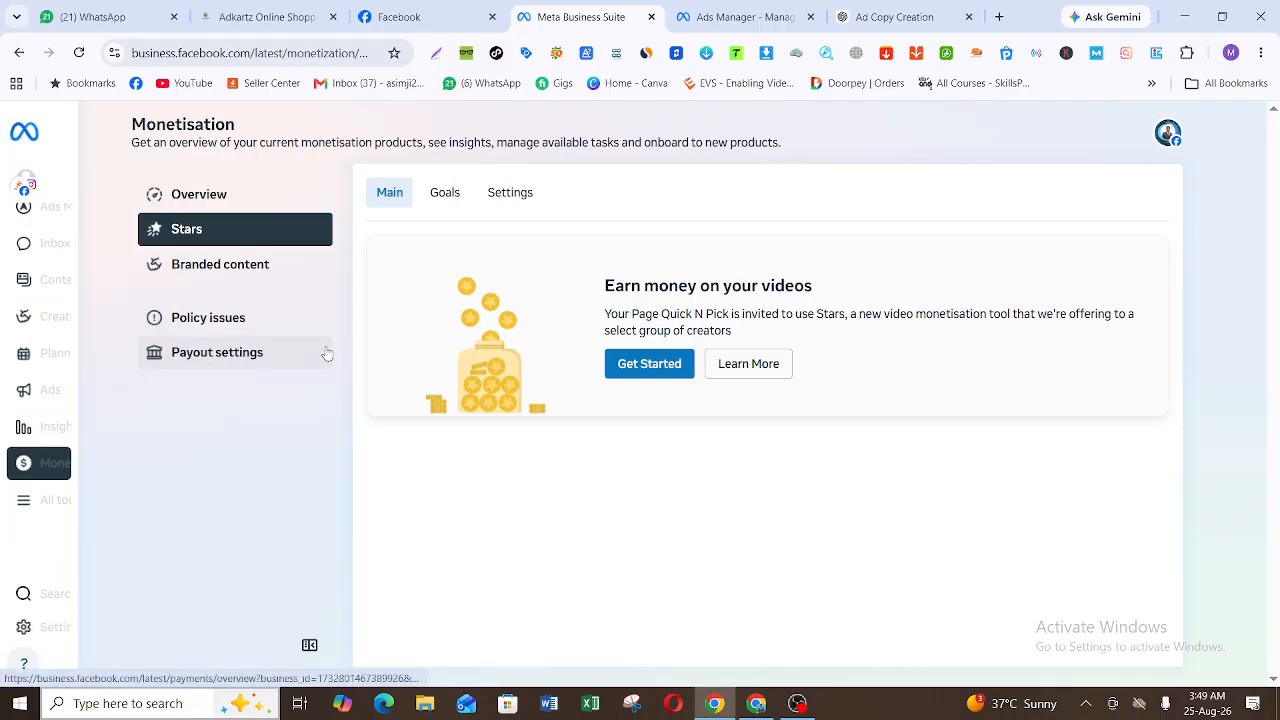
{"action": "left_click", "coordinate": [213, 197]}
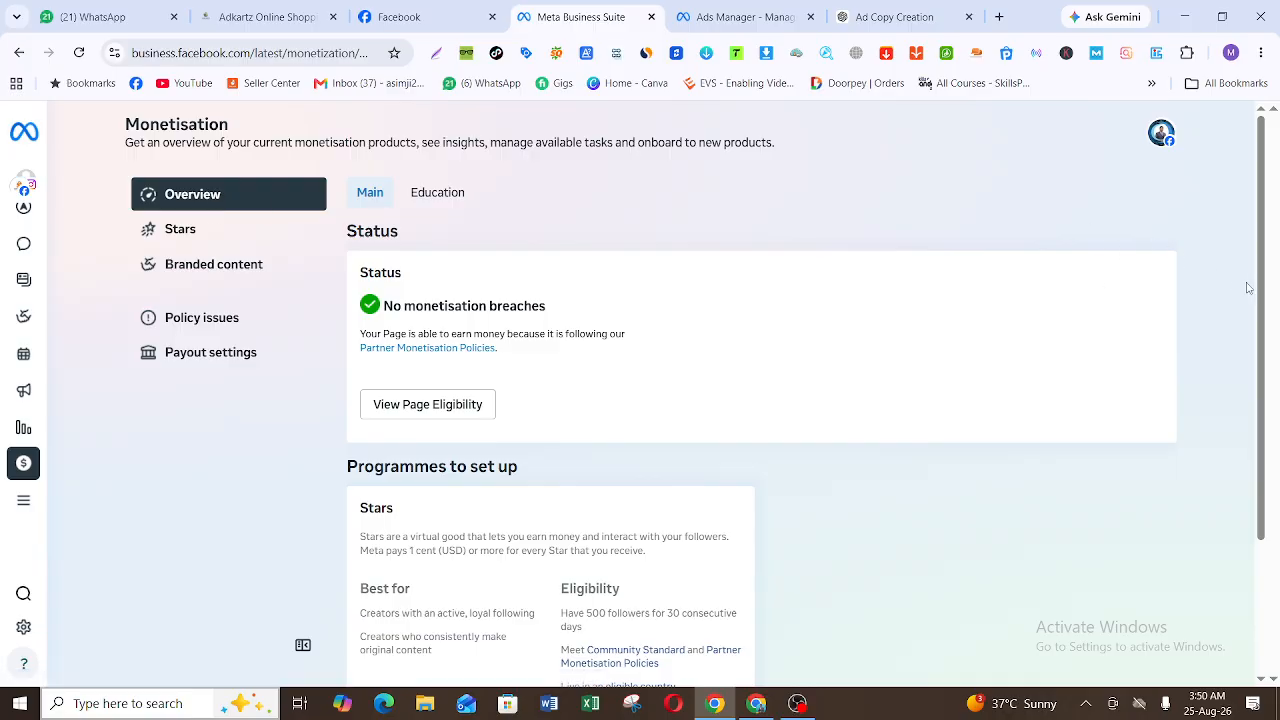
{"action": "left_click_drag", "start_coordinate": [1260, 313], "coordinate": [1263, 508]}
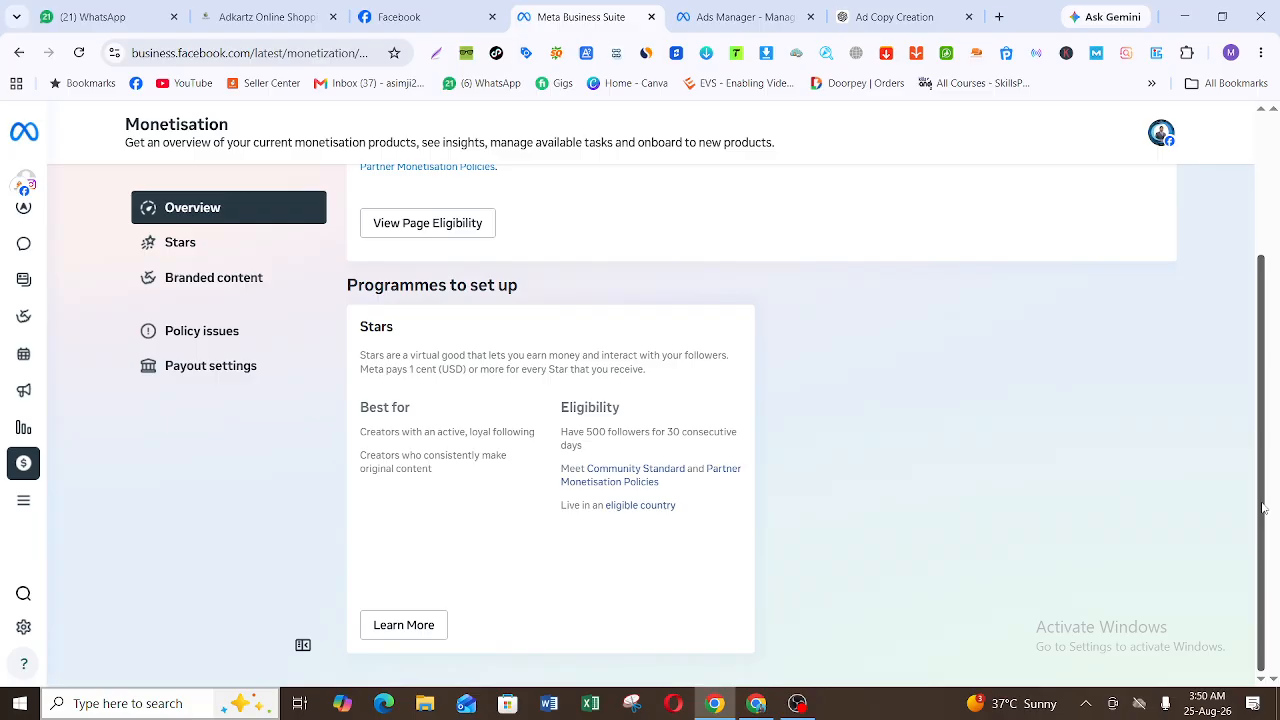
{"action": "mouse_move", "coordinate": [31, 487]}
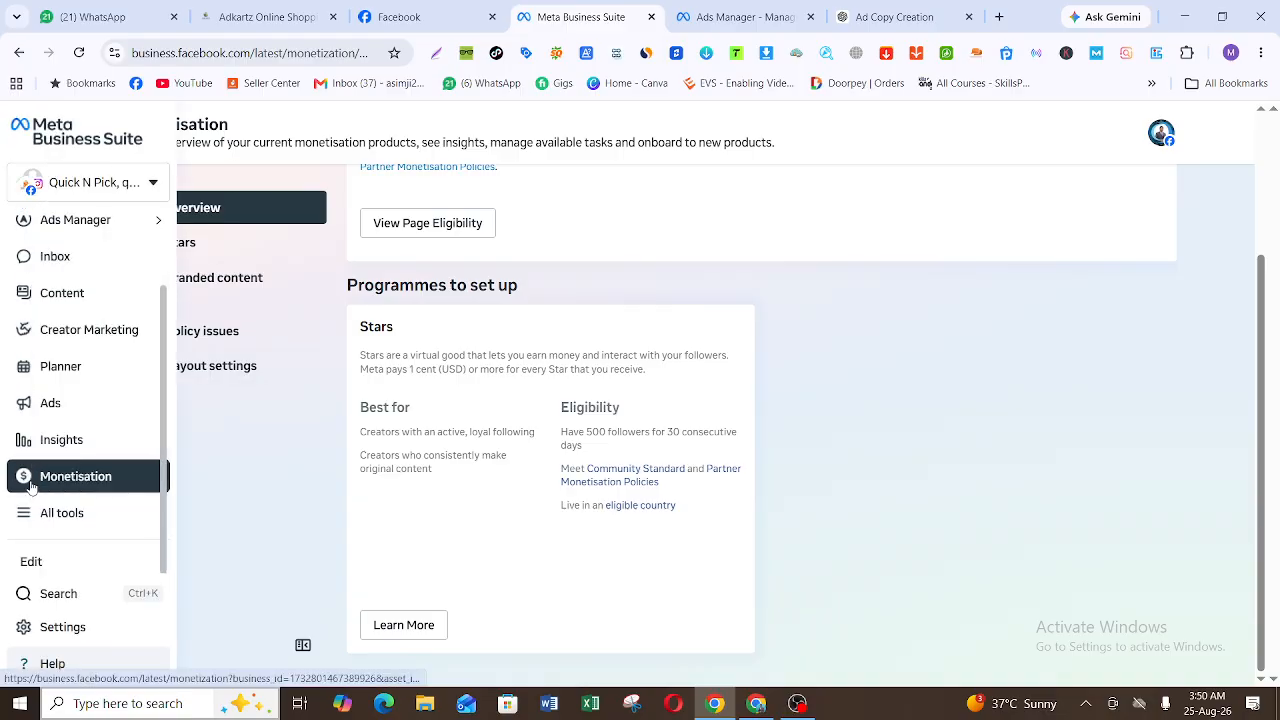
Step: View the Insights overview, dismissing the weekly review and examining the page's performance metrics
{"action": "left_click", "coordinate": [67, 447]}
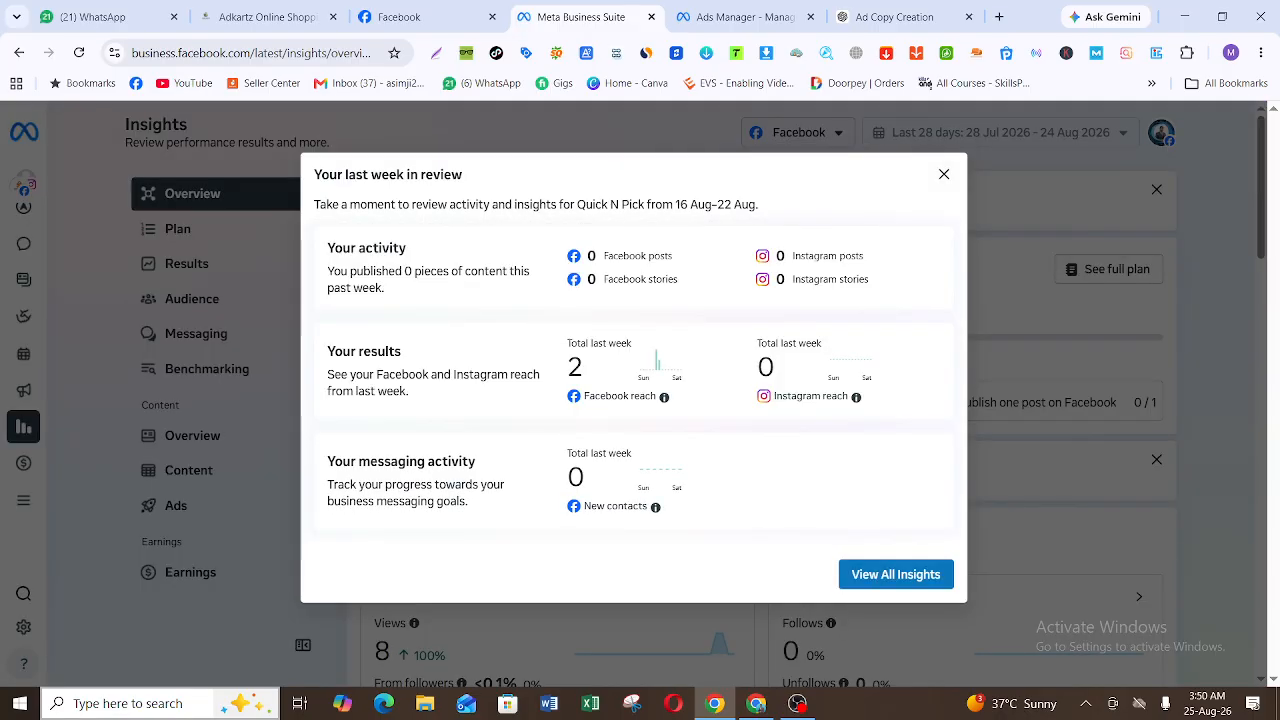
{"action": "key", "text": "Escape"}
{"action": "scroll", "coordinate": [760, 420], "scroll_direction": "down", "scroll_amount": 3}
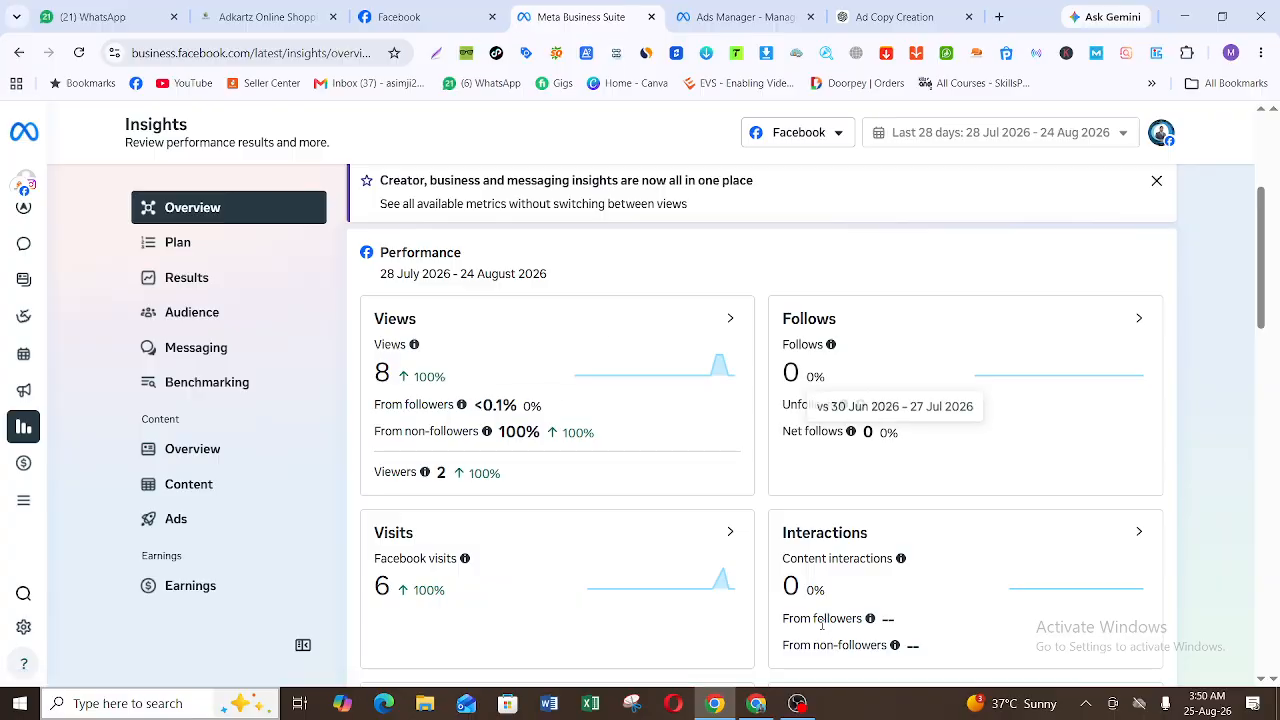
{"action": "left_click_drag", "start_coordinate": [1268, 273], "coordinate": [1278, 175]}
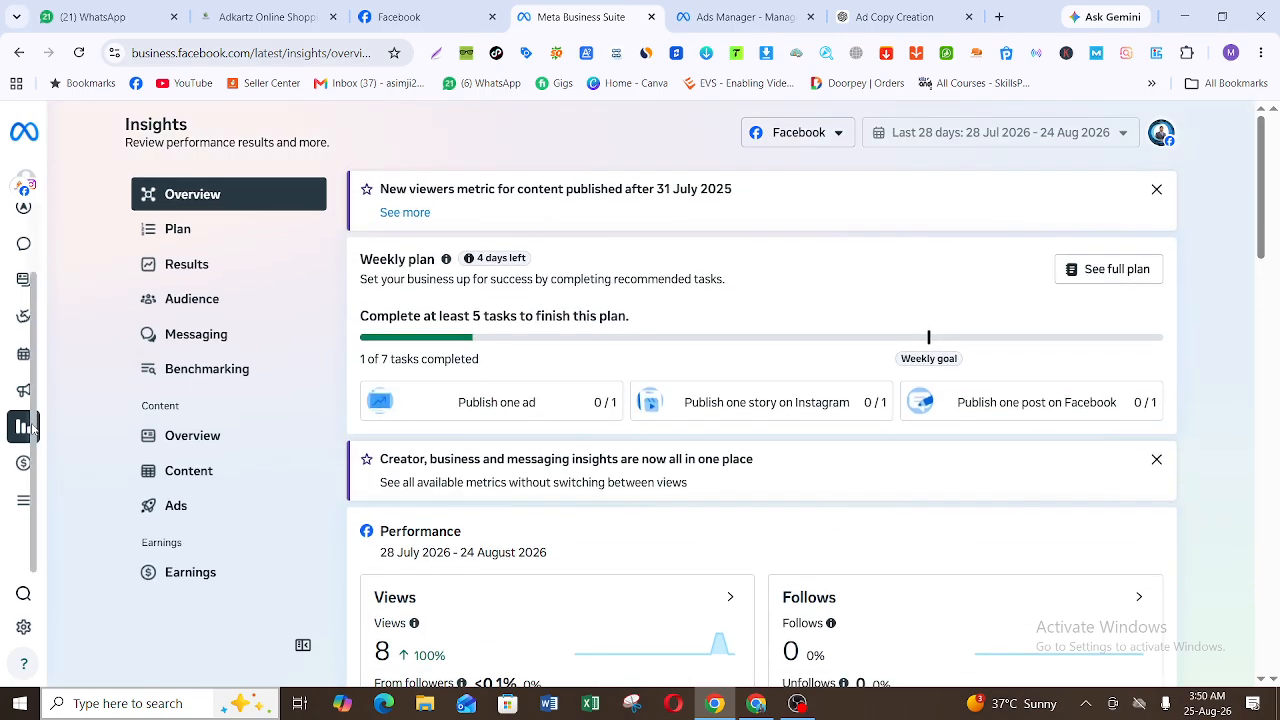
Step: View the All tools list of business, audience and advertising tools, and close it
{"action": "mouse_move", "coordinate": [40, 470]}
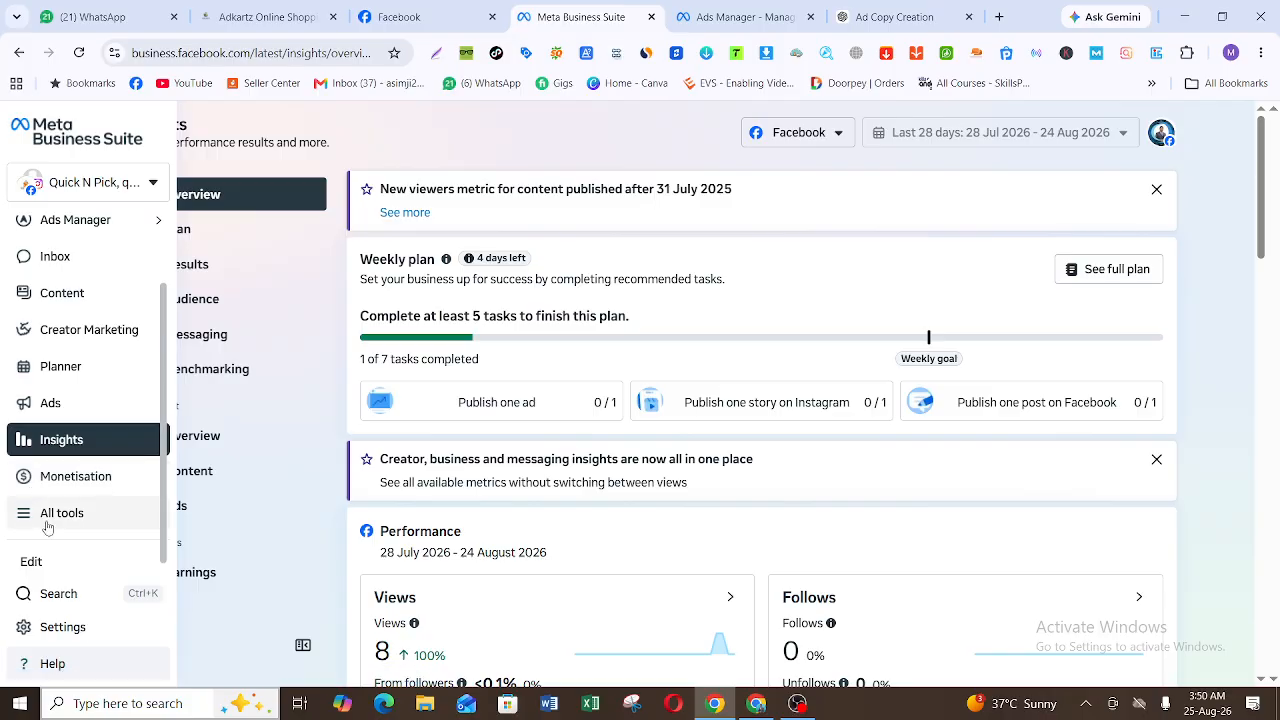
{"action": "left_click", "coordinate": [47, 520]}
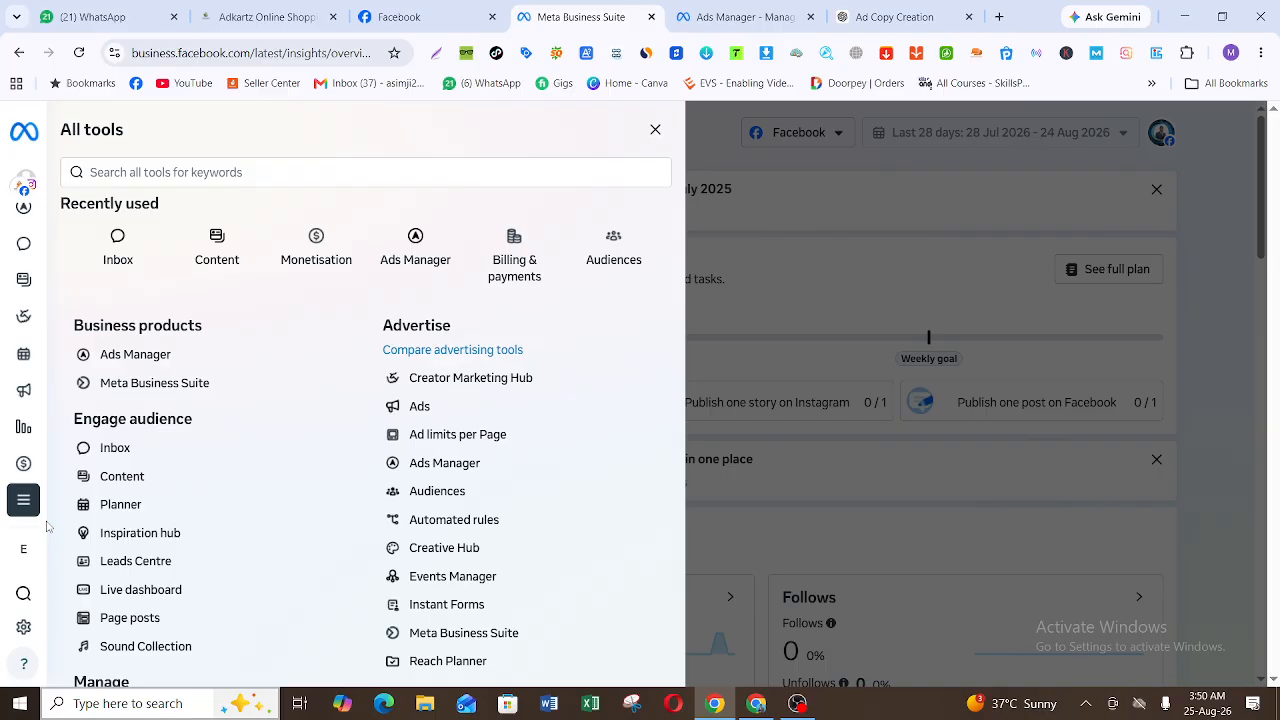
{"action": "left_click", "coordinate": [655, 130]}
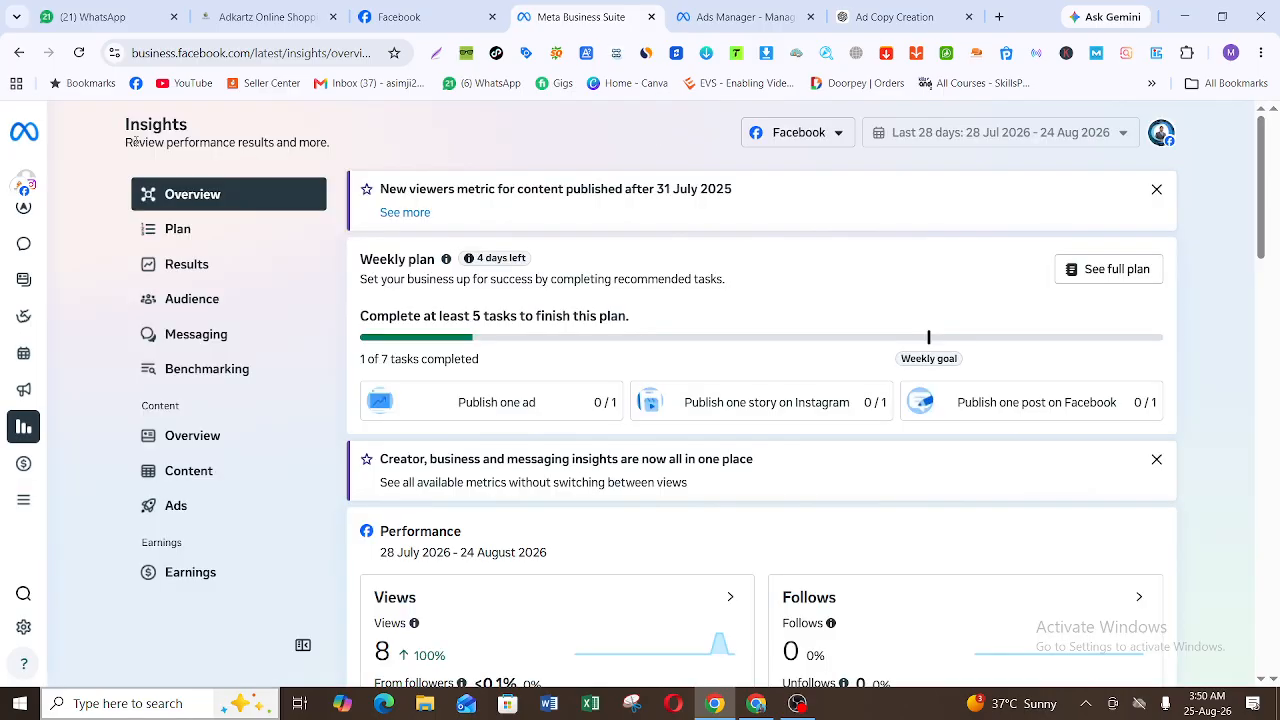
Step: Return to the Meta Business Suite Home page
{"action": "mouse_move", "coordinate": [41, 185]}
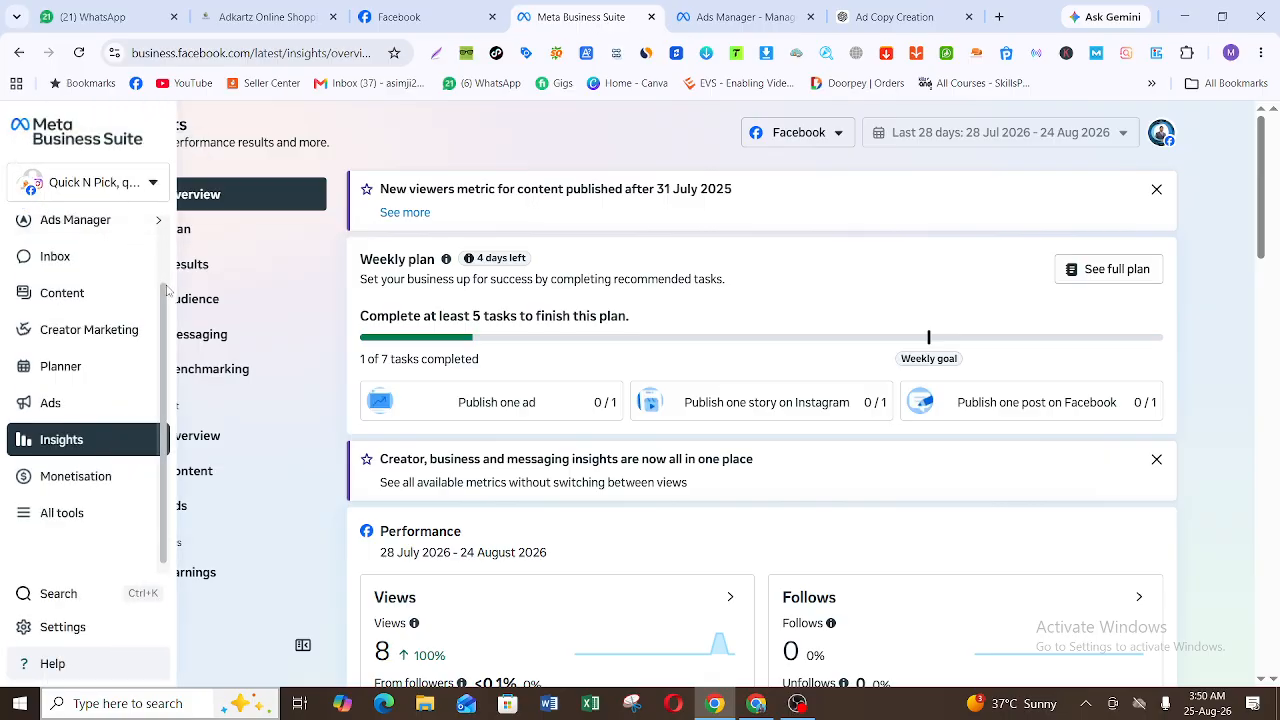
{"action": "scroll", "coordinate": [168, 213], "scroll_direction": "up", "scroll_amount": 2}
{"action": "left_click", "coordinate": [75, 232]}
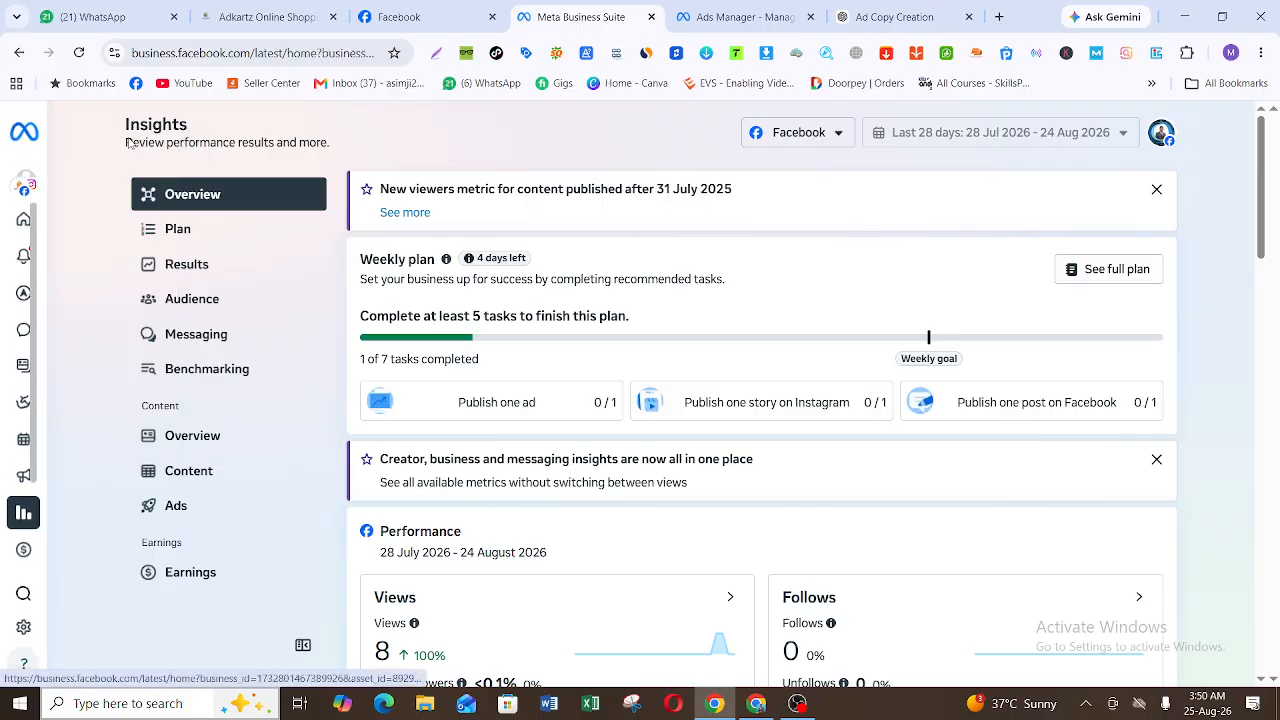
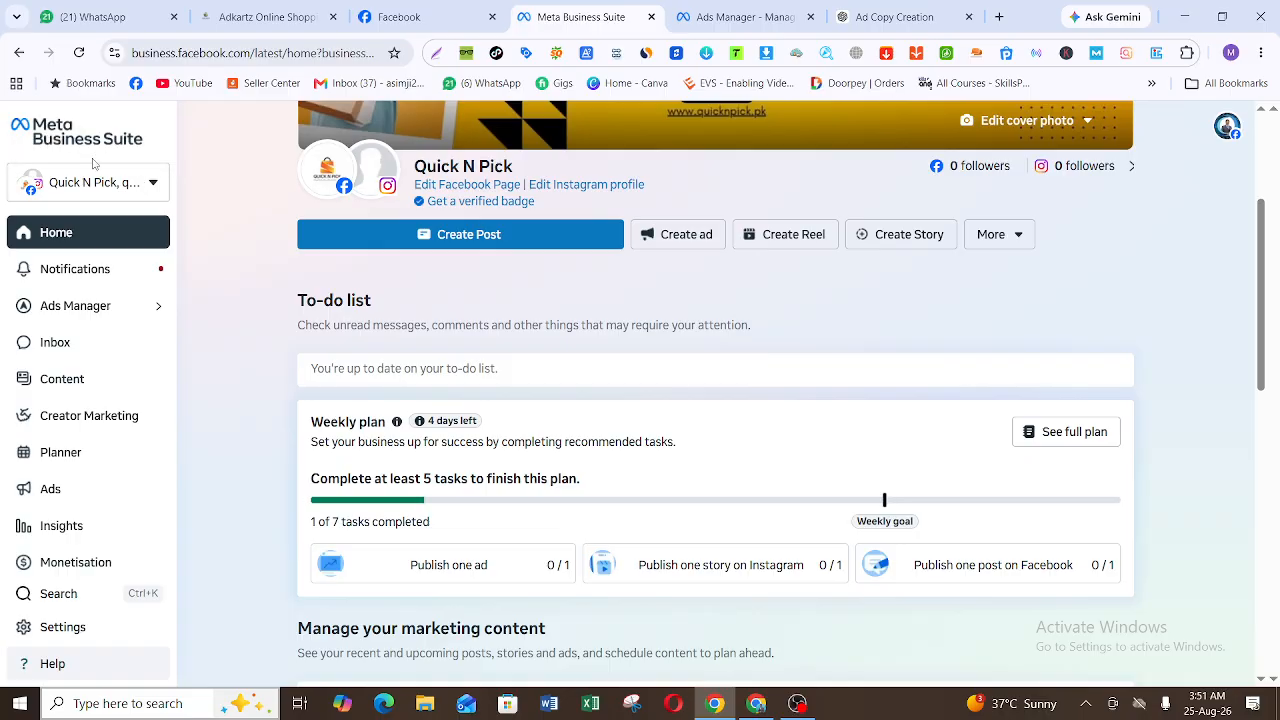
Step: View the list of business portfolios and the business asset under Quick N Pick
{"action": "left_click", "coordinate": [123, 195]}
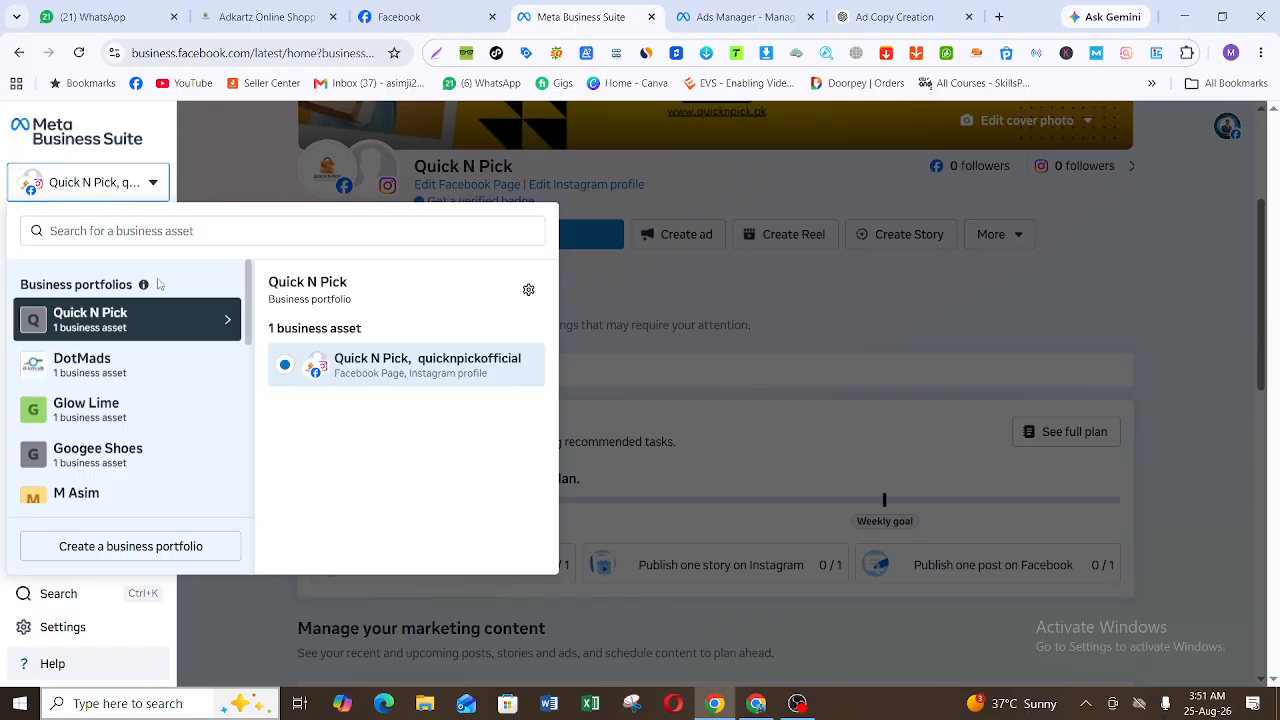
{"action": "left_click", "coordinate": [217, 187]}
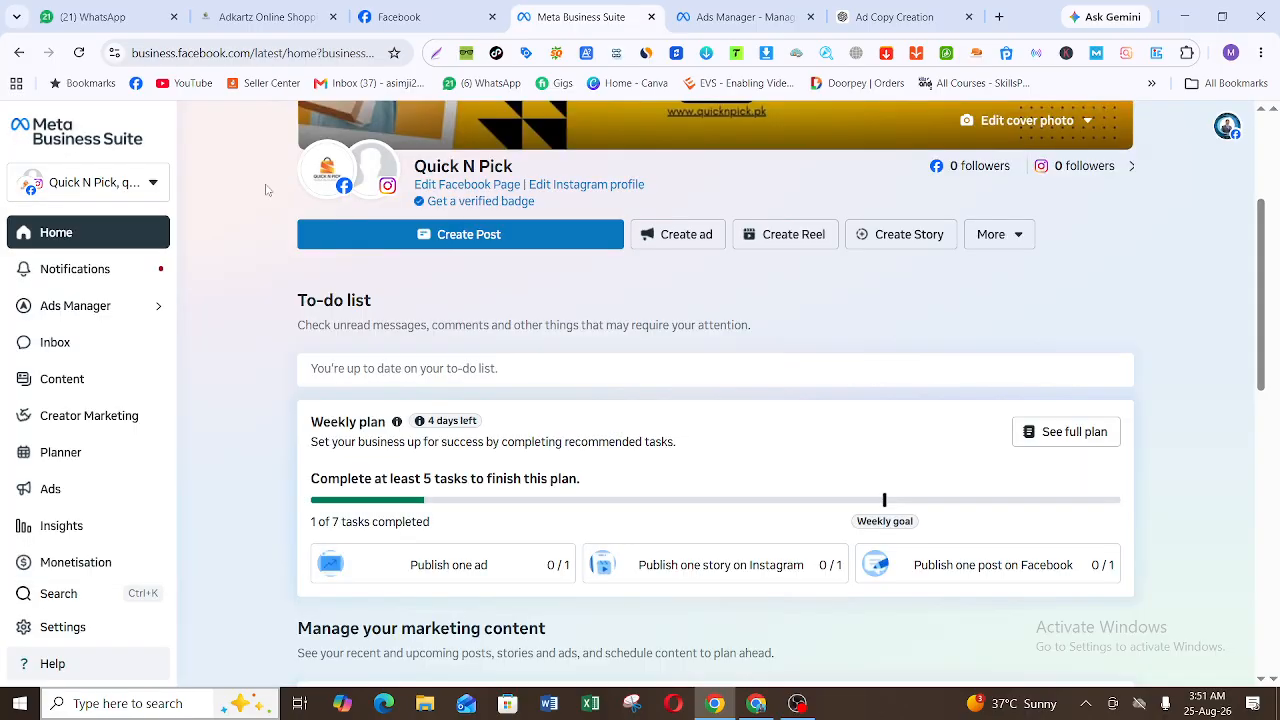
{"action": "mouse_move", "coordinate": [570, 190]}
{"action": "left_click", "coordinate": [150, 189]}
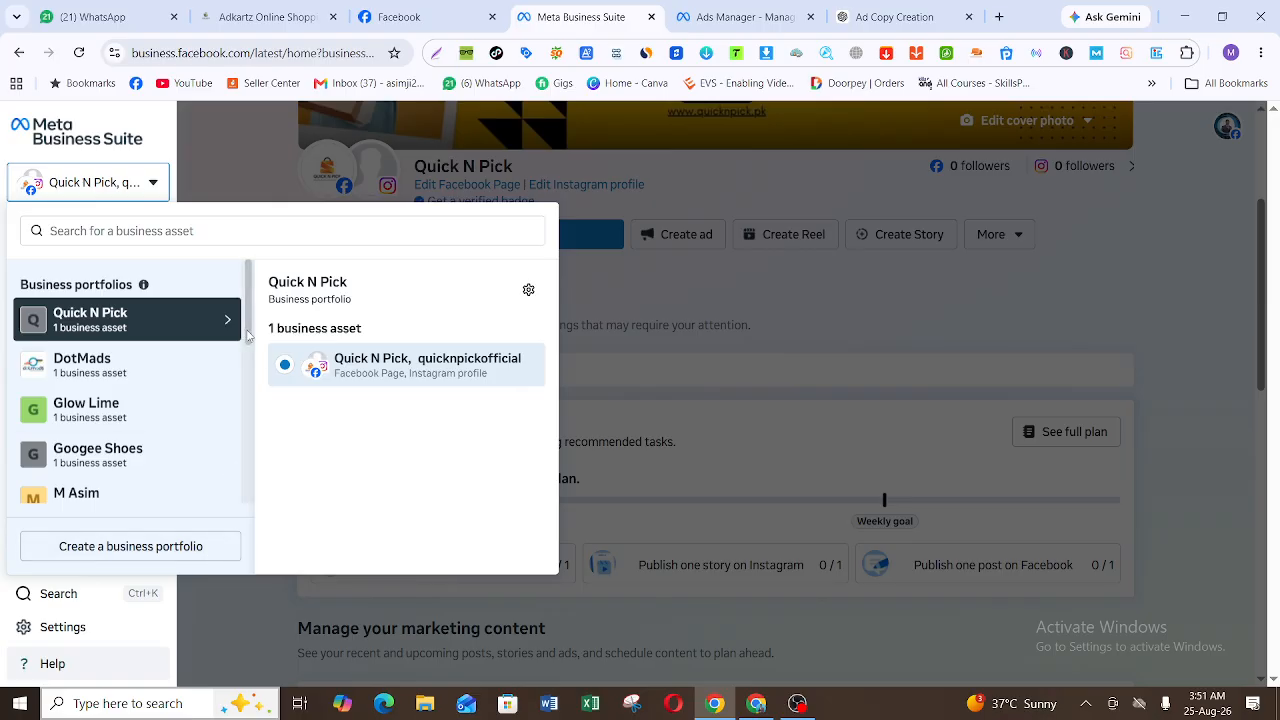
{"action": "mouse_move", "coordinate": [248, 336]}
{"action": "left_mouse_down"}
{"action": "mouse_move", "coordinate": [247, 508]}
{"action": "mouse_move", "coordinate": [250, 311]}
{"action": "left_mouse_up"}
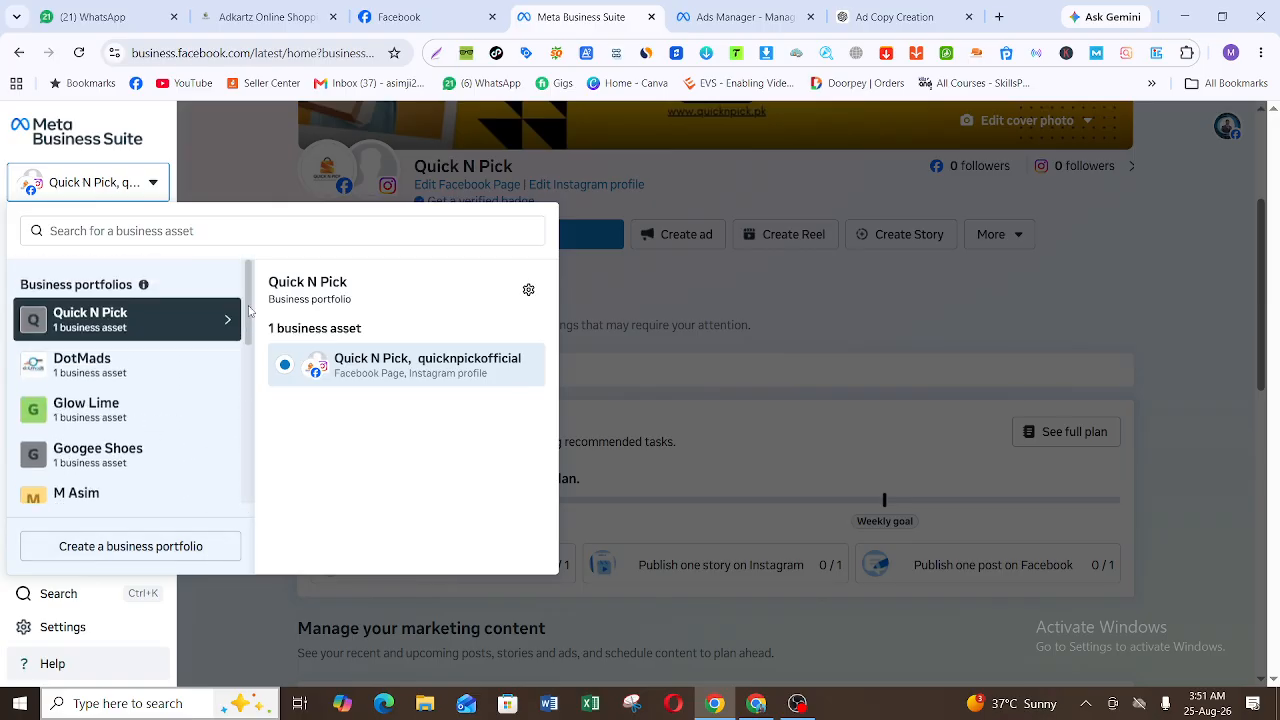
Step: Try creating a business portfolio named DotMads using the saved contact name and business email, and cancel the form
{"action": "left_click", "coordinate": [136, 550]}
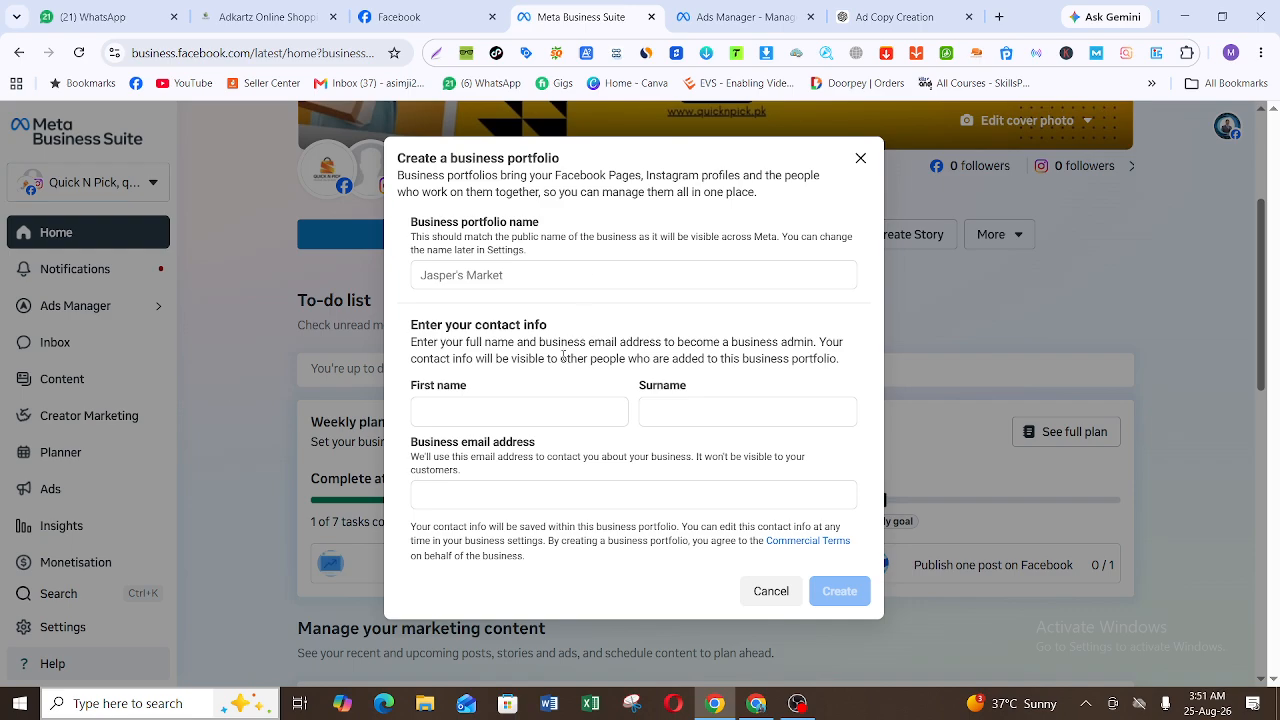
{"action": "left_click", "coordinate": [591, 273]}
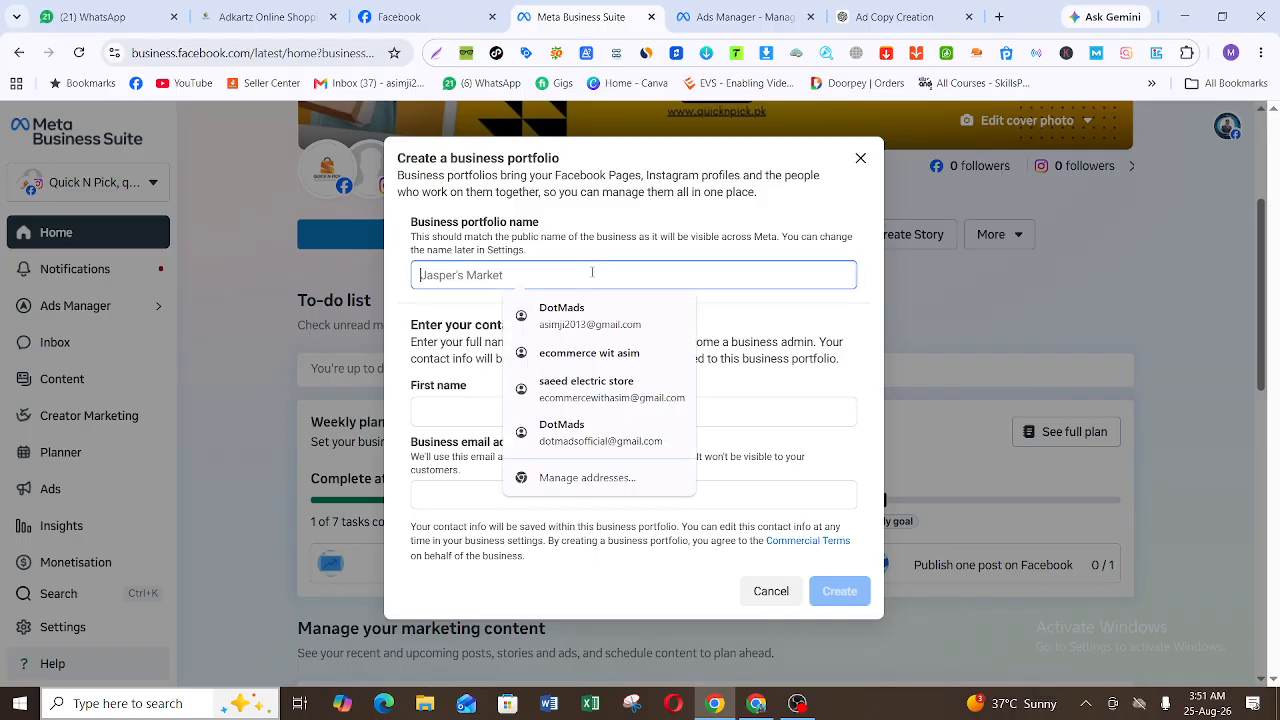
{"action": "left_click", "coordinate": [562, 315]}
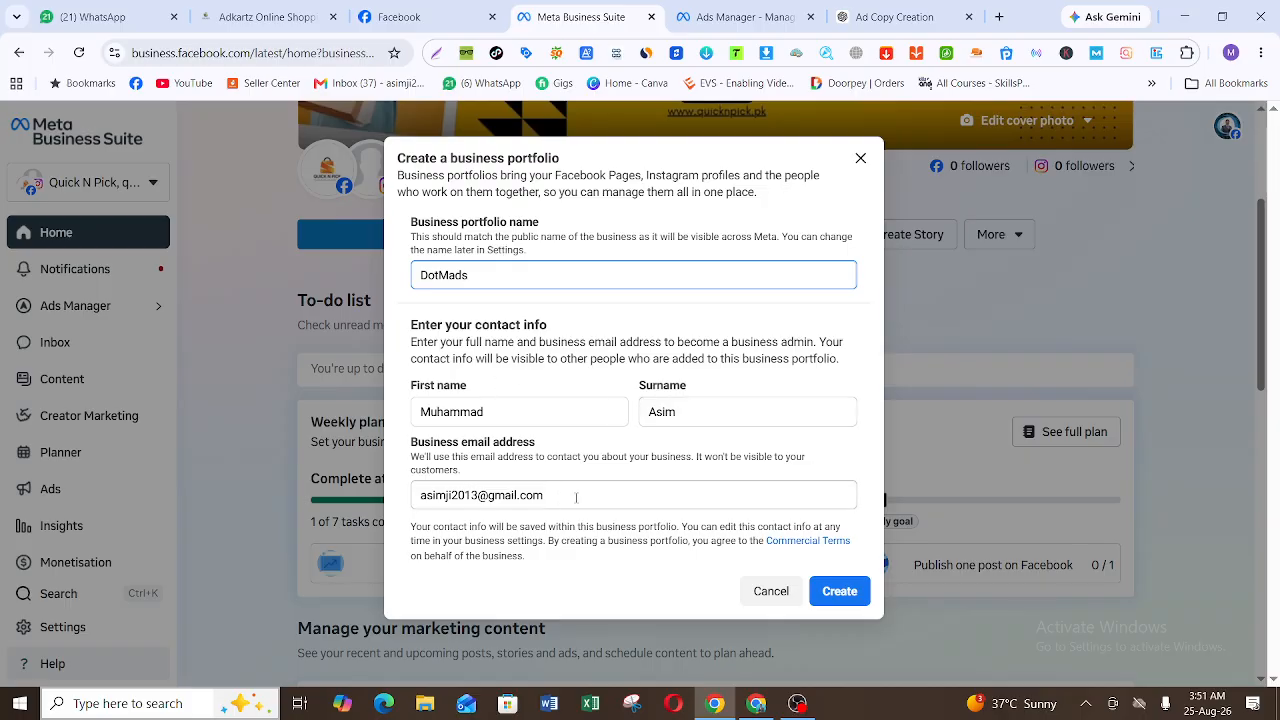
{"action": "left_click", "coordinate": [782, 595]}
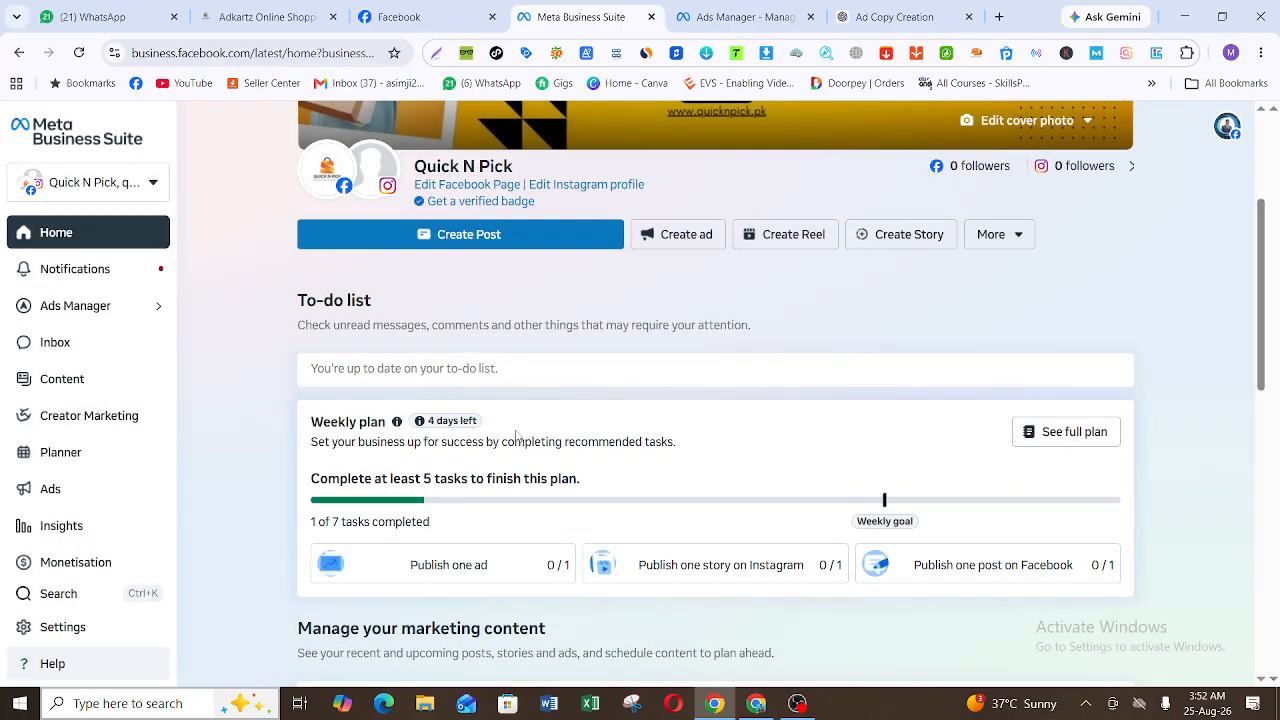
Step: Open the business settings of the Quick N Pick portfolio and show its Business info
{"action": "left_click", "coordinate": [116, 188]}
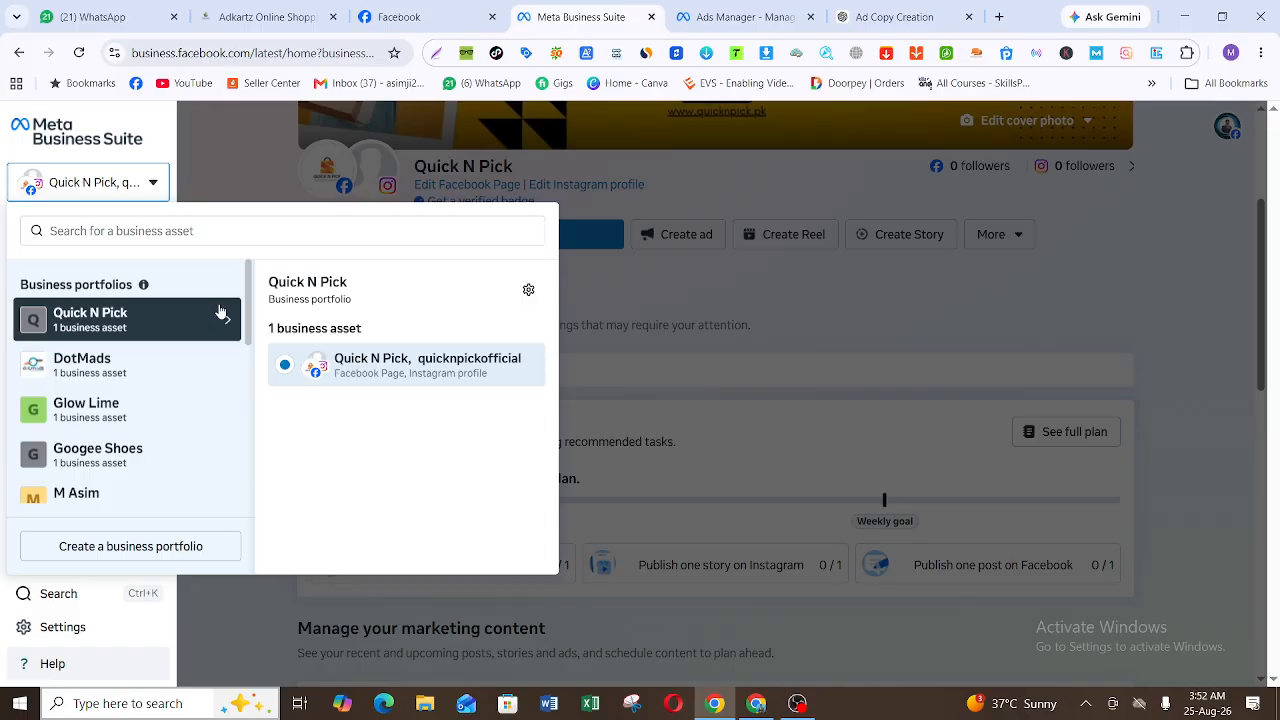
{"action": "left_click", "coordinate": [528, 291]}
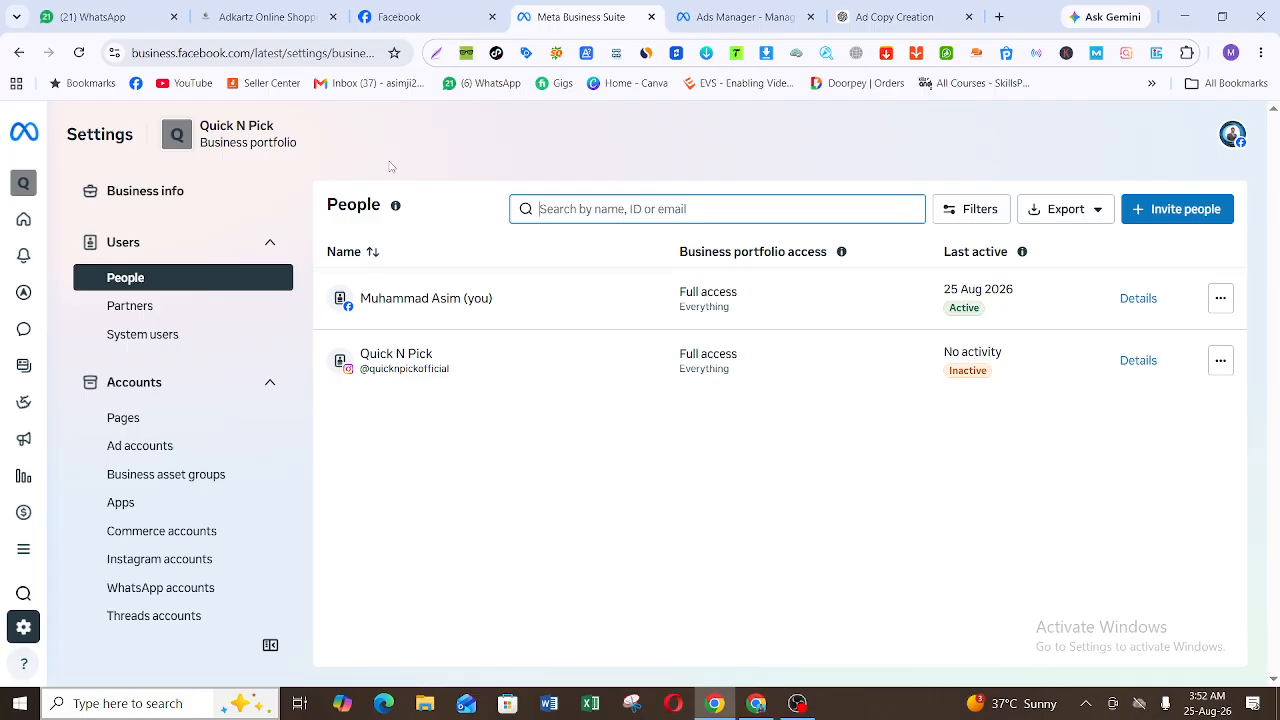
{"action": "left_click", "coordinate": [185, 190]}
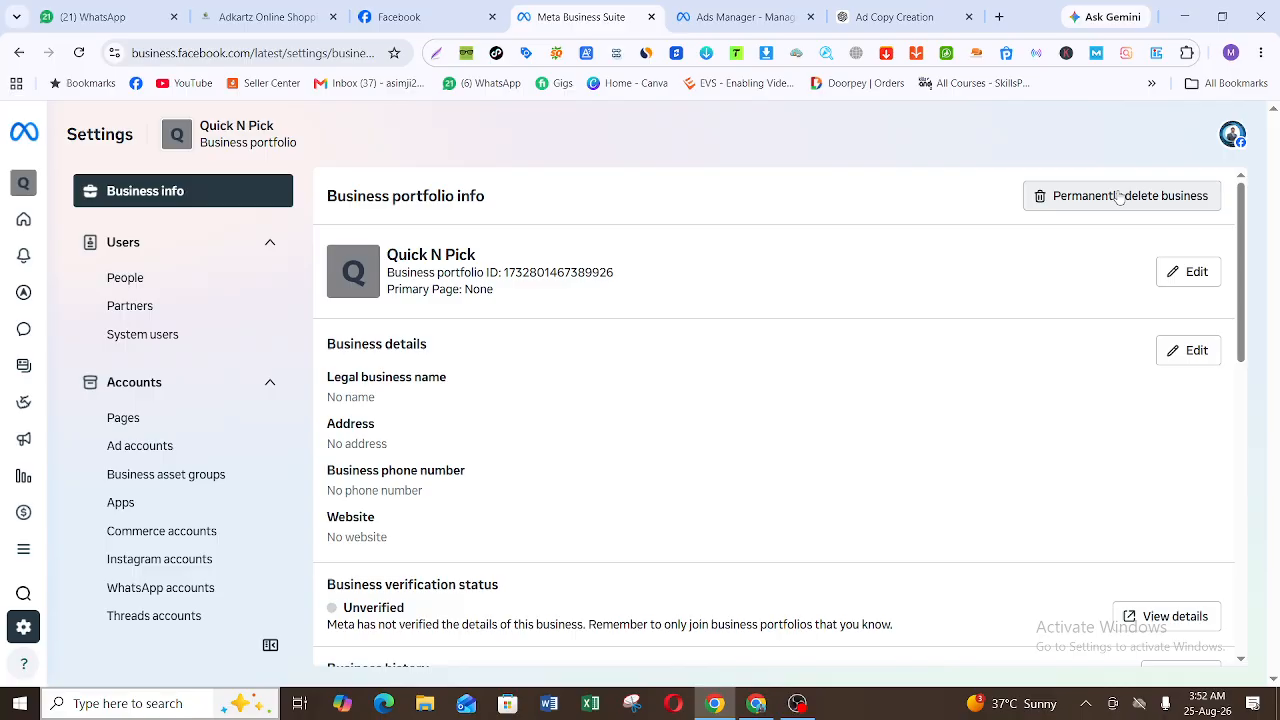
Step: Edit the portfolio information, setting the Primary Page to Quick N Pick by using the Page URL copied from Facebook
{"action": "left_click", "coordinate": [1197, 272]}
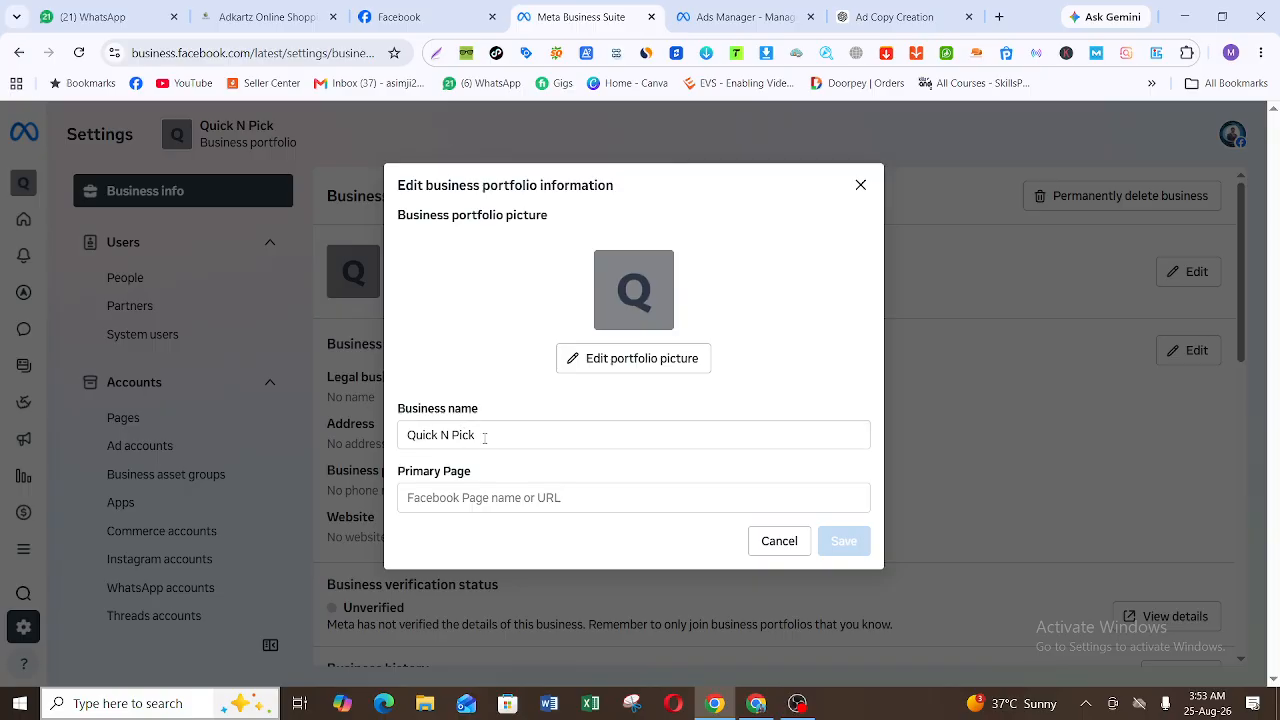
{"action": "left_click", "coordinate": [491, 497]}
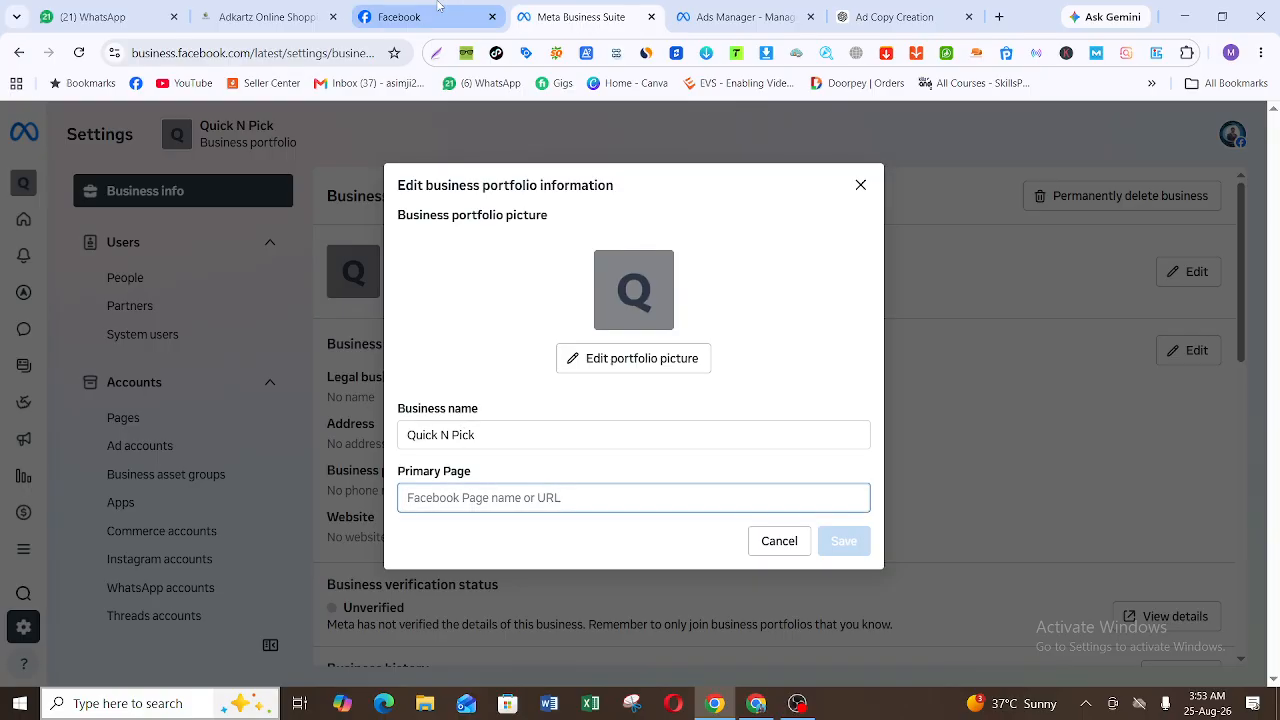
{"action": "left_click", "coordinate": [400, 17]}
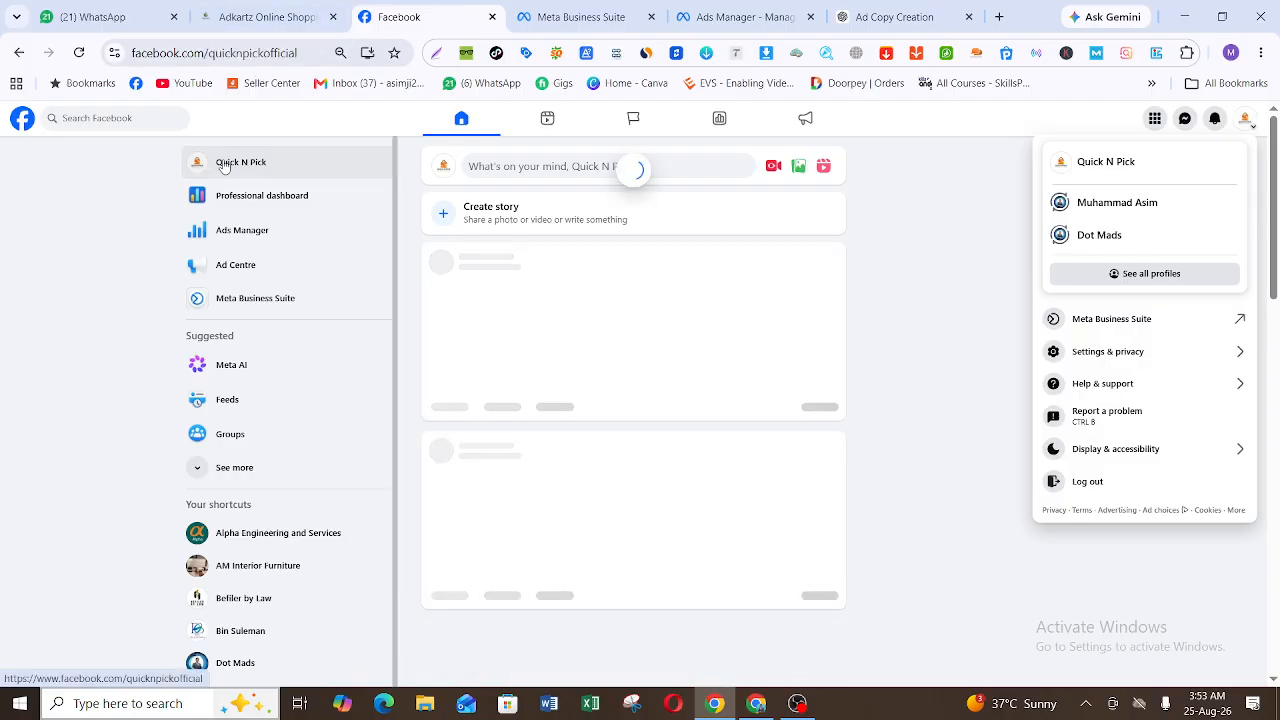
{"action": "left_click", "coordinate": [273, 58]}
{"action": "key", "text": "ctrl+c"}
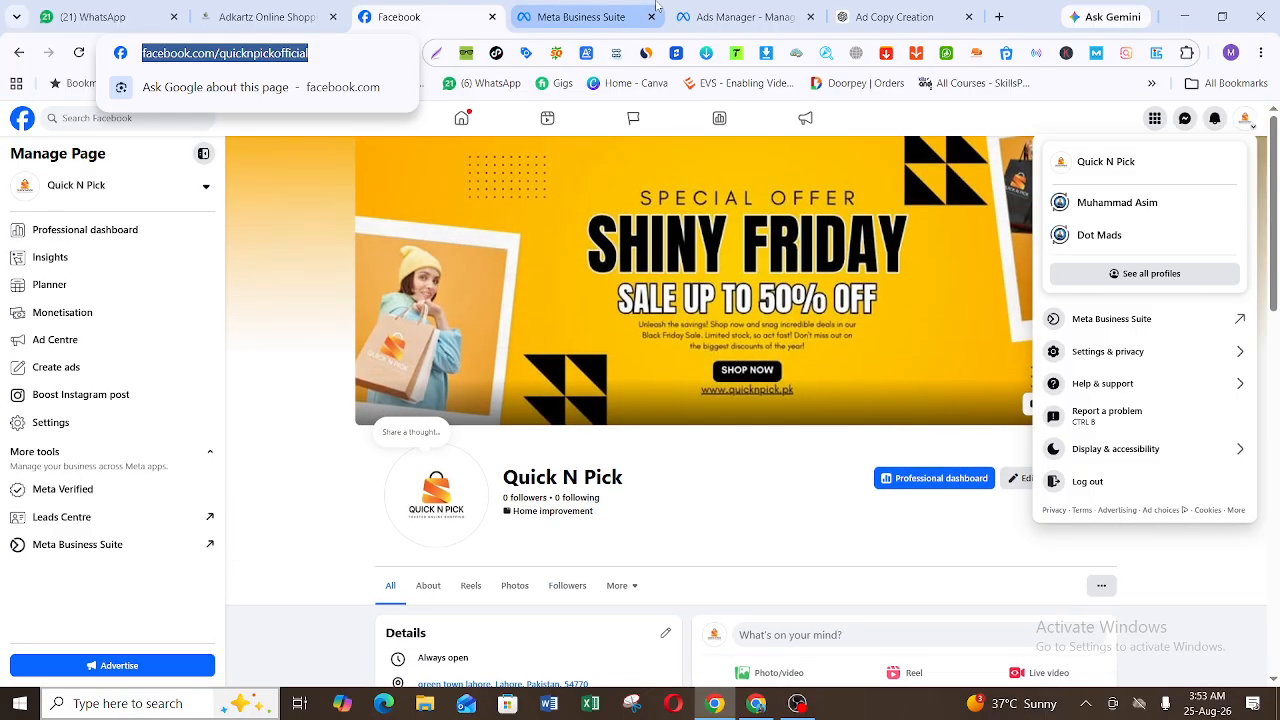
{"action": "left_click", "coordinate": [585, 17]}
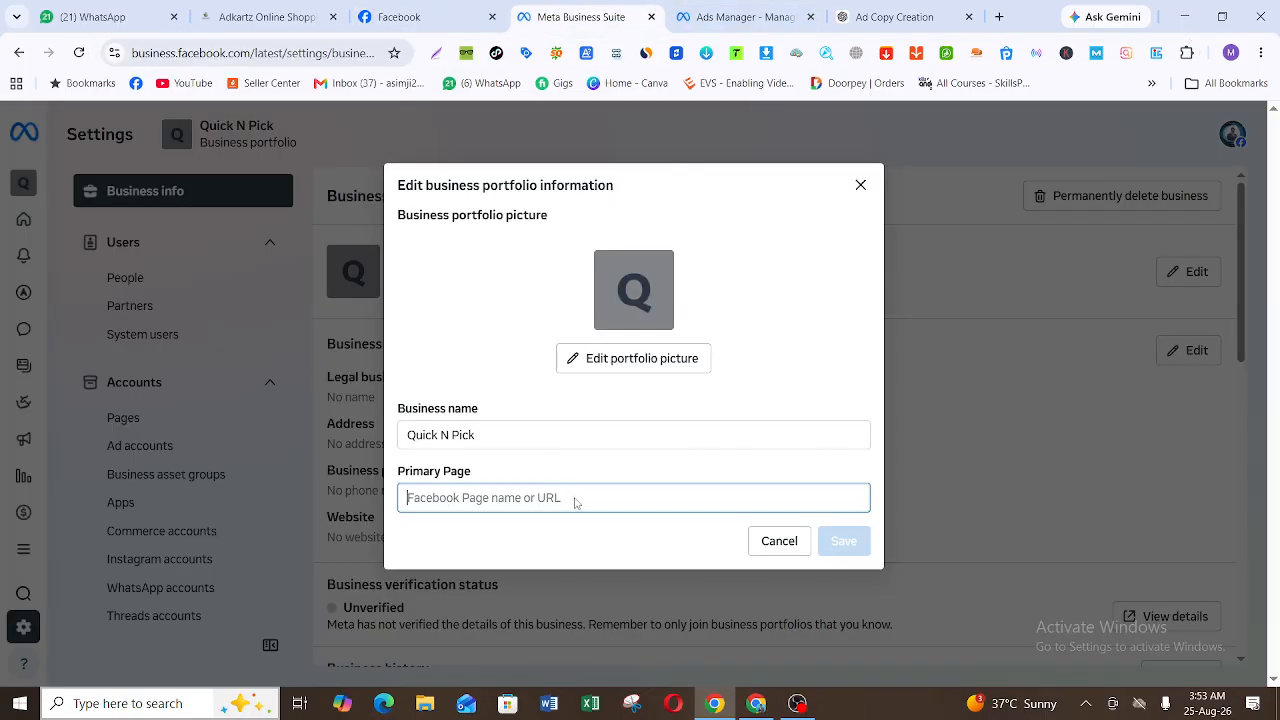
{"action": "key", "text": "ctrl+v"}
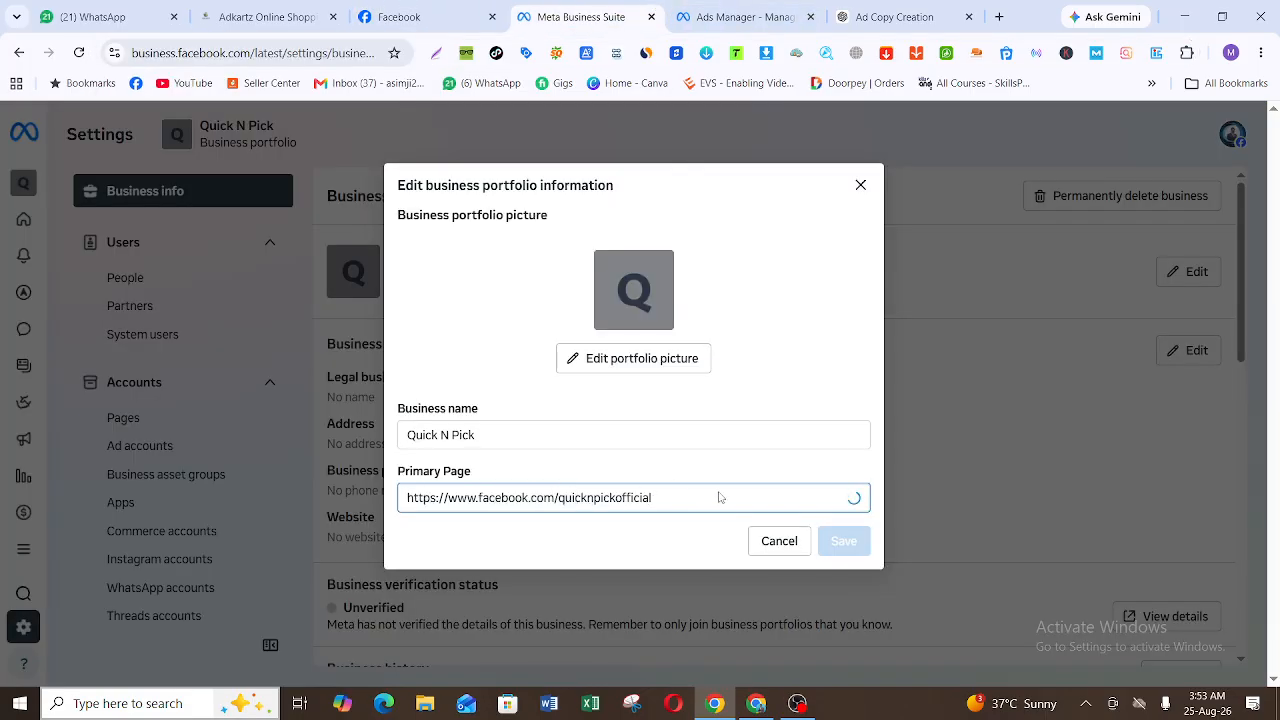
{"action": "left_click", "coordinate": [621, 538]}
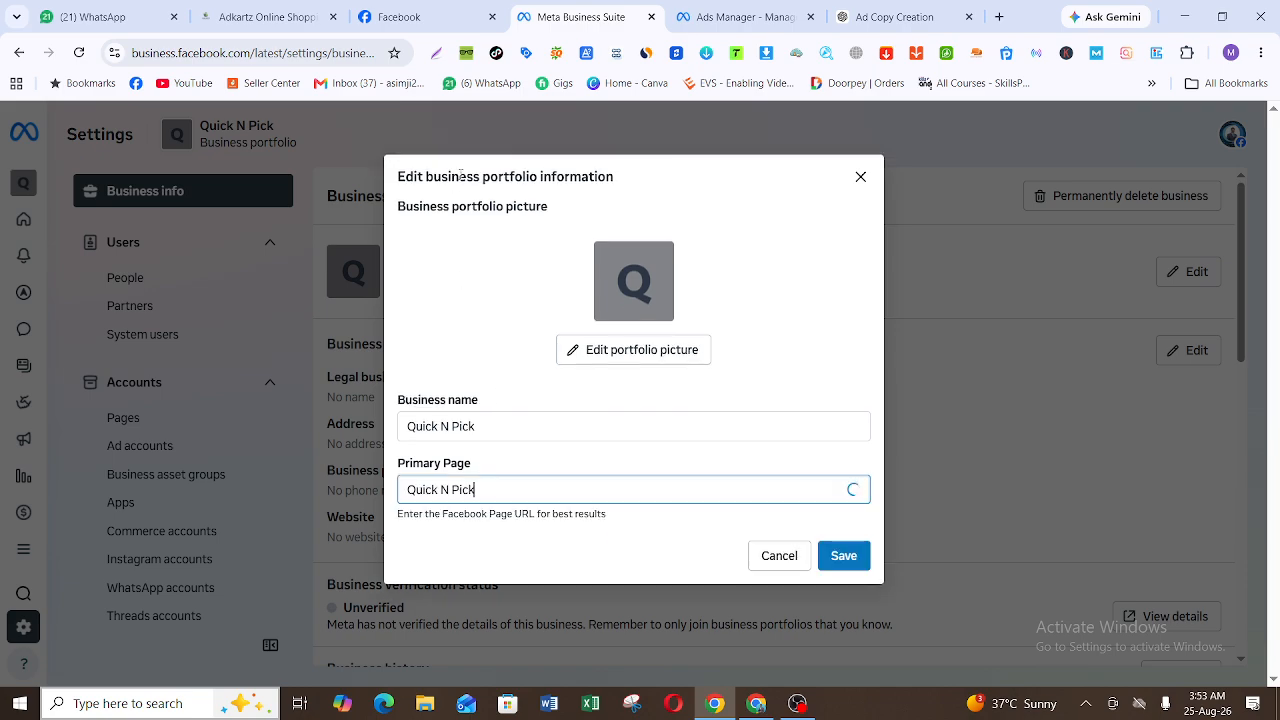
{"action": "left_click", "coordinate": [410, 17]}
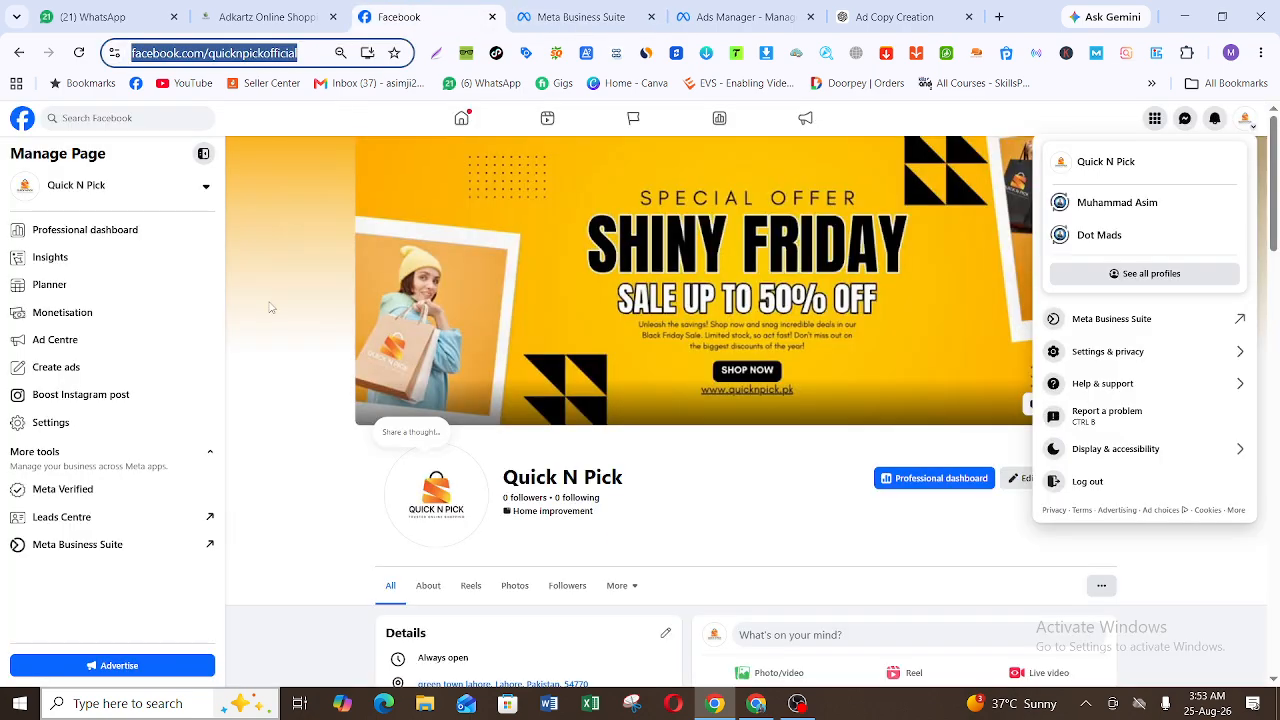
{"action": "left_click", "coordinate": [440, 512]}
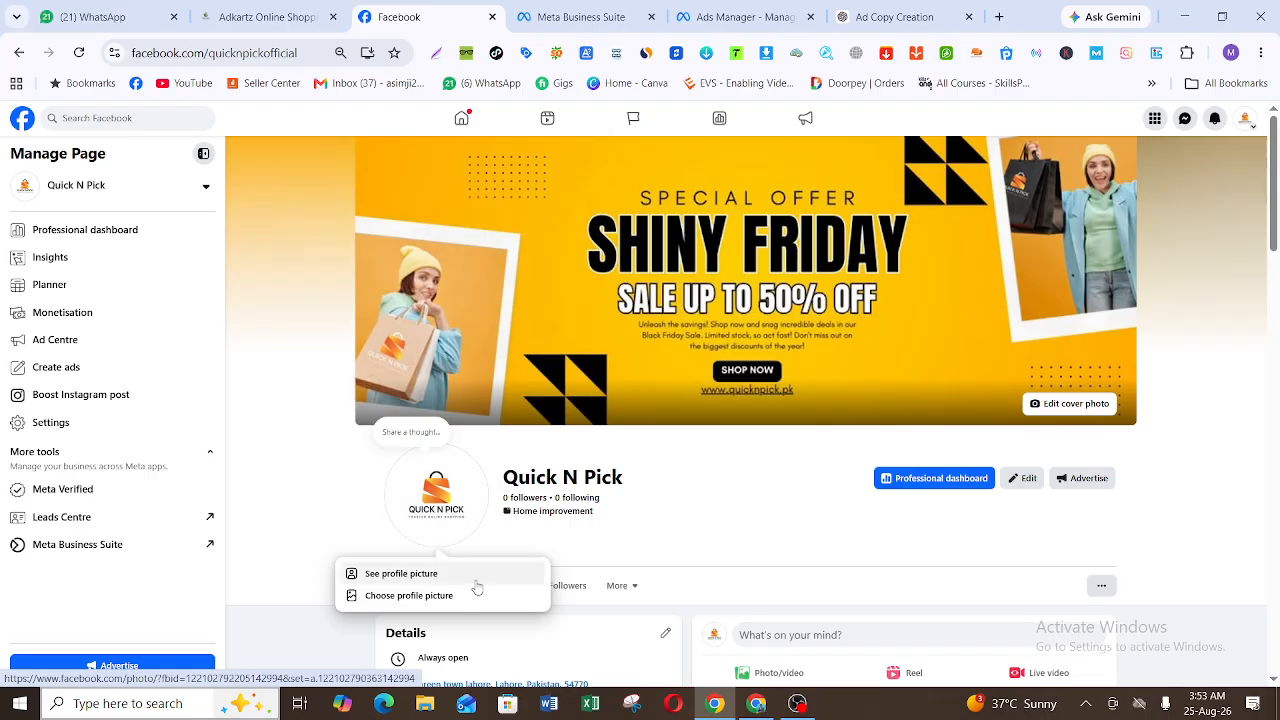
{"action": "left_click", "coordinate": [477, 581]}
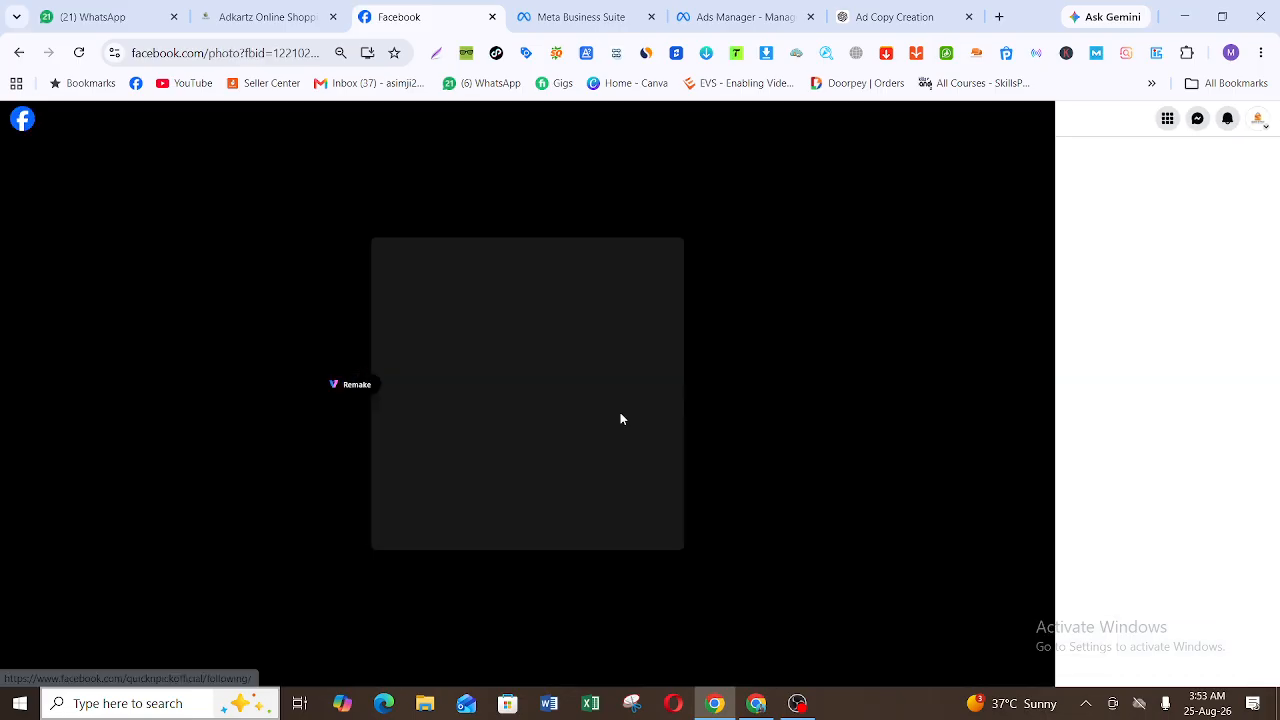
{"action": "right_click", "coordinate": [620, 418]}
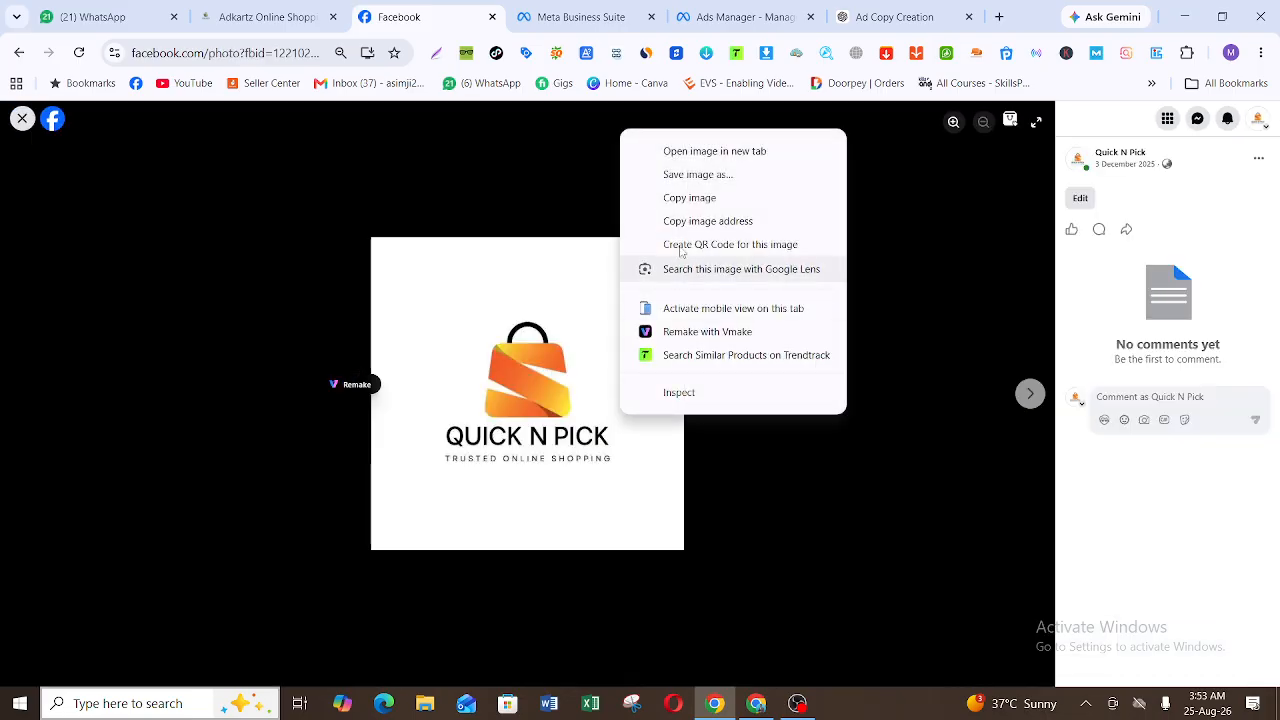
{"action": "left_click", "coordinate": [729, 174]}
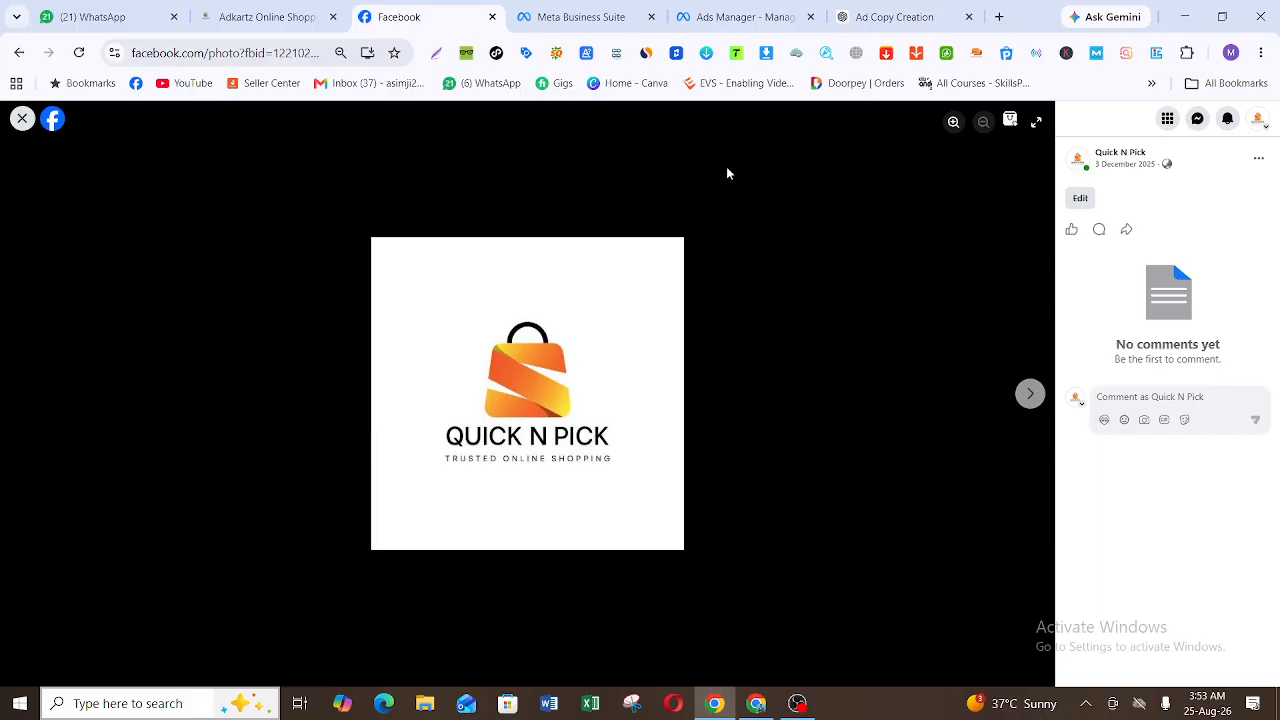
{"action": "key", "text": "Return"}
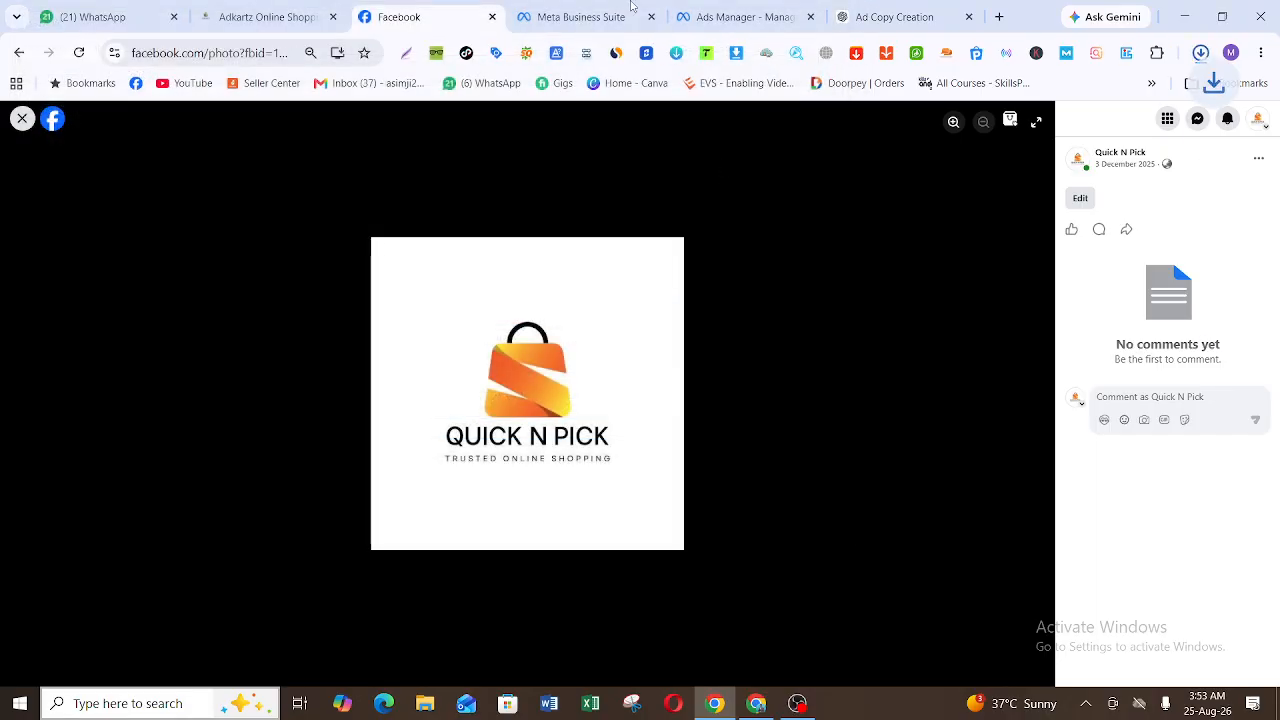
Step: Back in Meta Business Suite, upload the saved Quick N Pick logo as the portfolio picture and save the portfolio information
{"action": "left_click", "coordinate": [597, 5]}
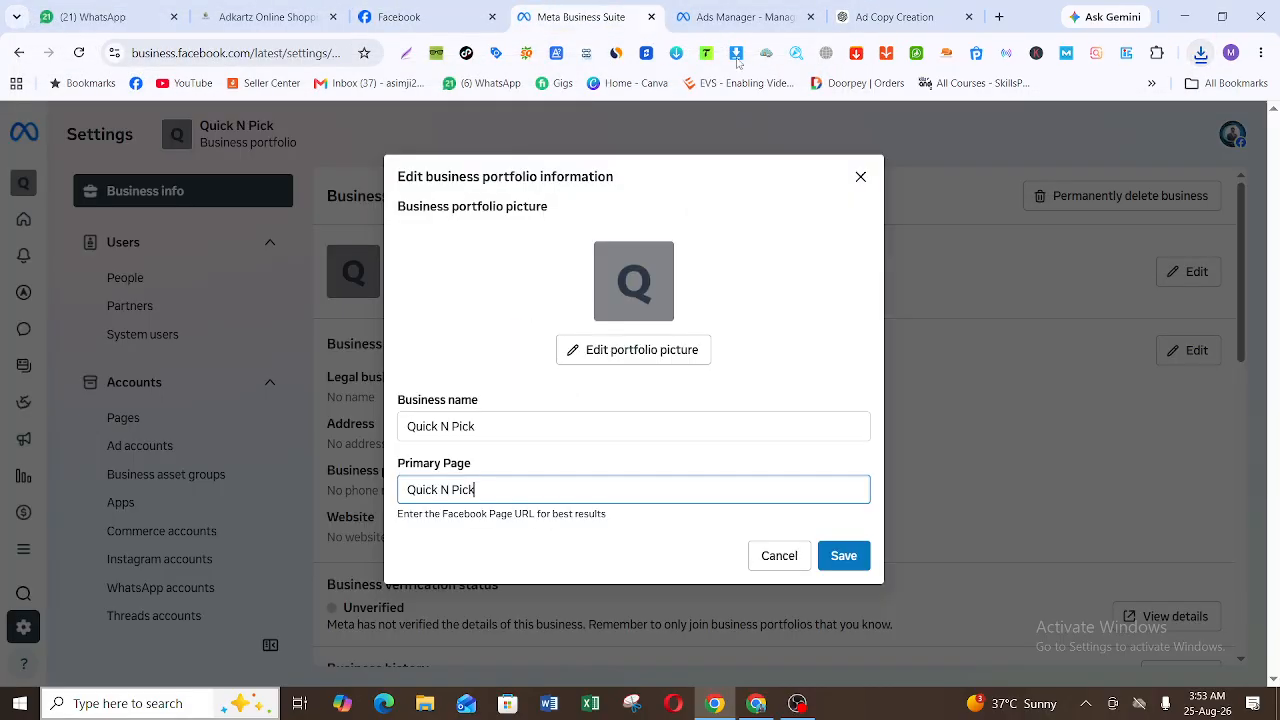
{"action": "left_click", "coordinate": [665, 350]}
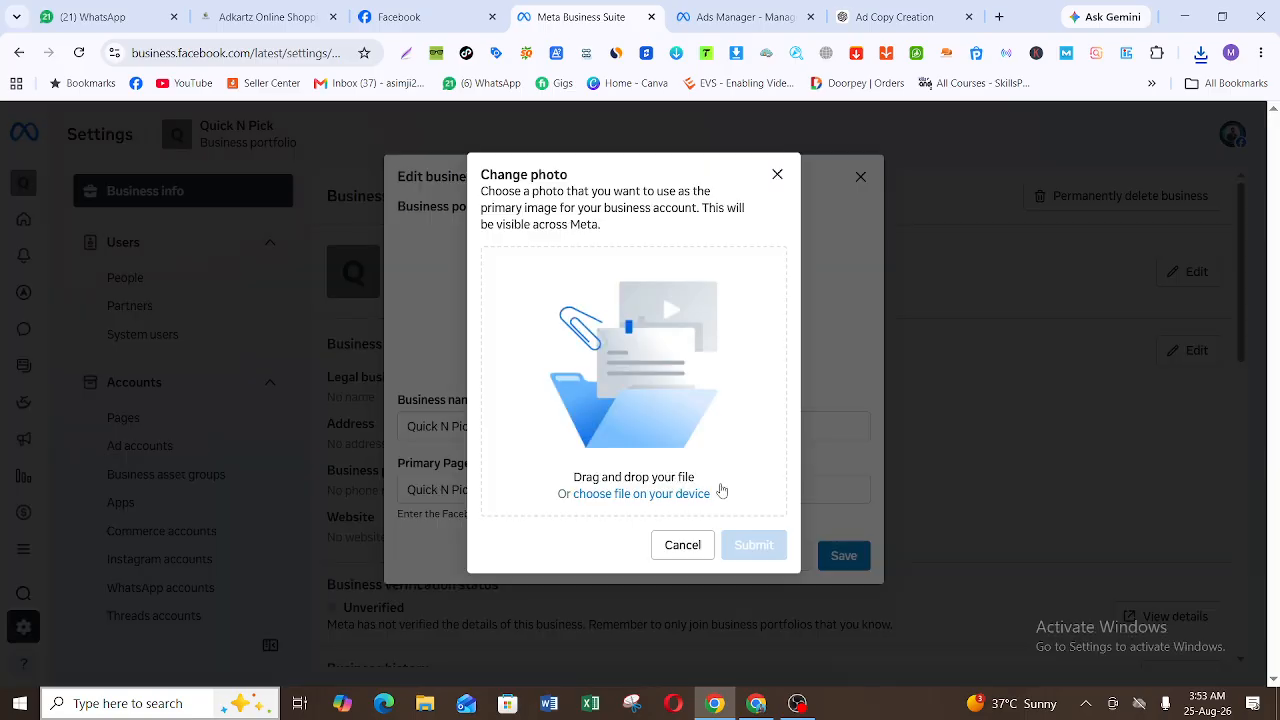
{"action": "left_click", "coordinate": [685, 495]}
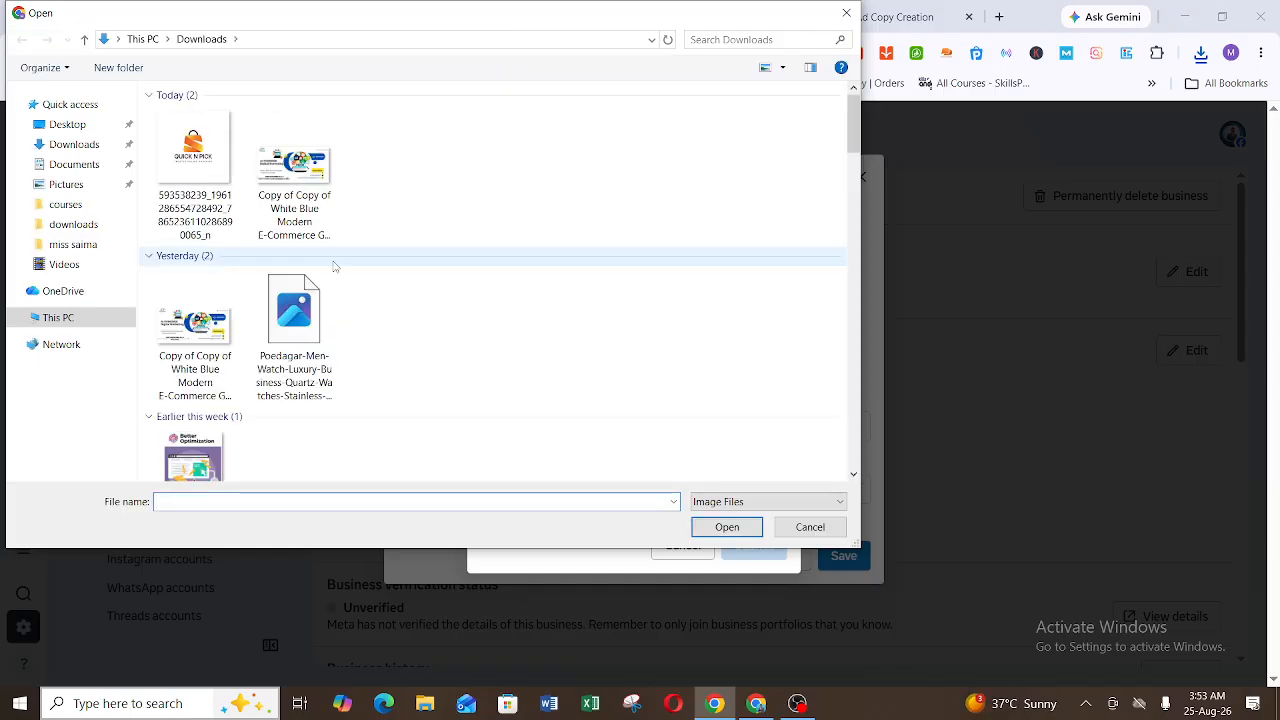
{"action": "double_click", "coordinate": [194, 131]}
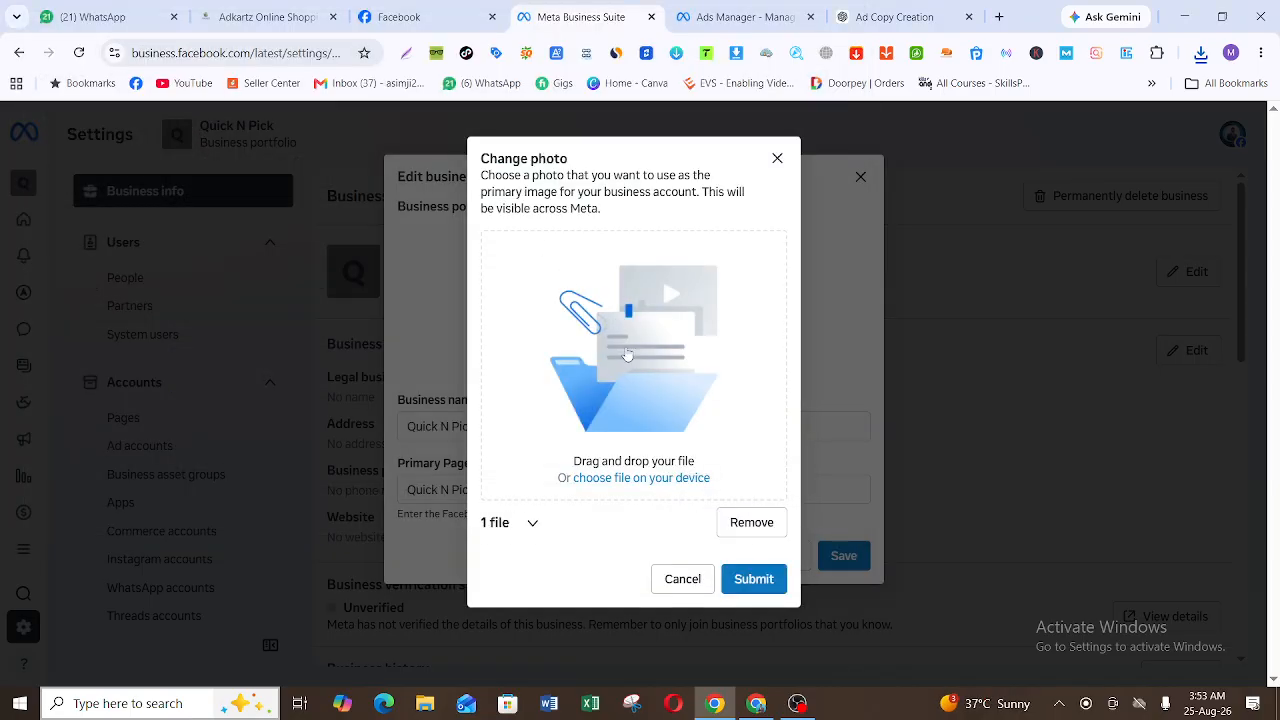
{"action": "left_click", "coordinate": [770, 580]}
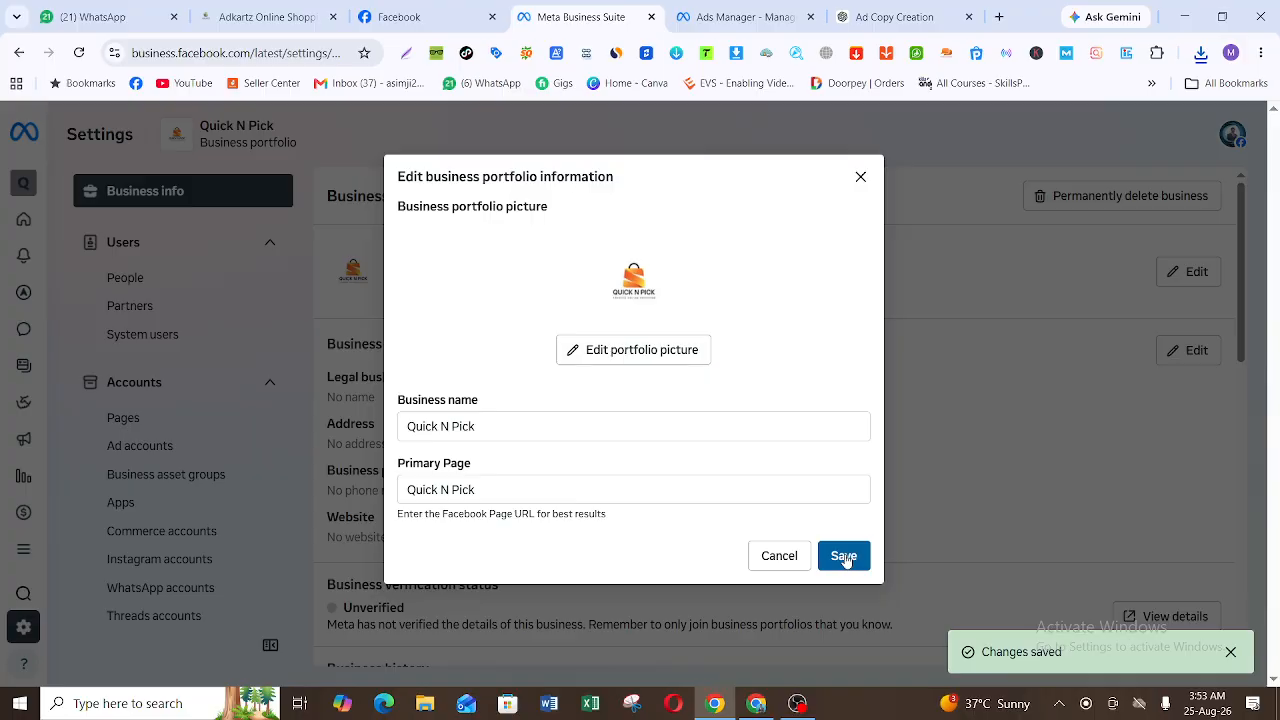
{"action": "left_click", "coordinate": [845, 558]}
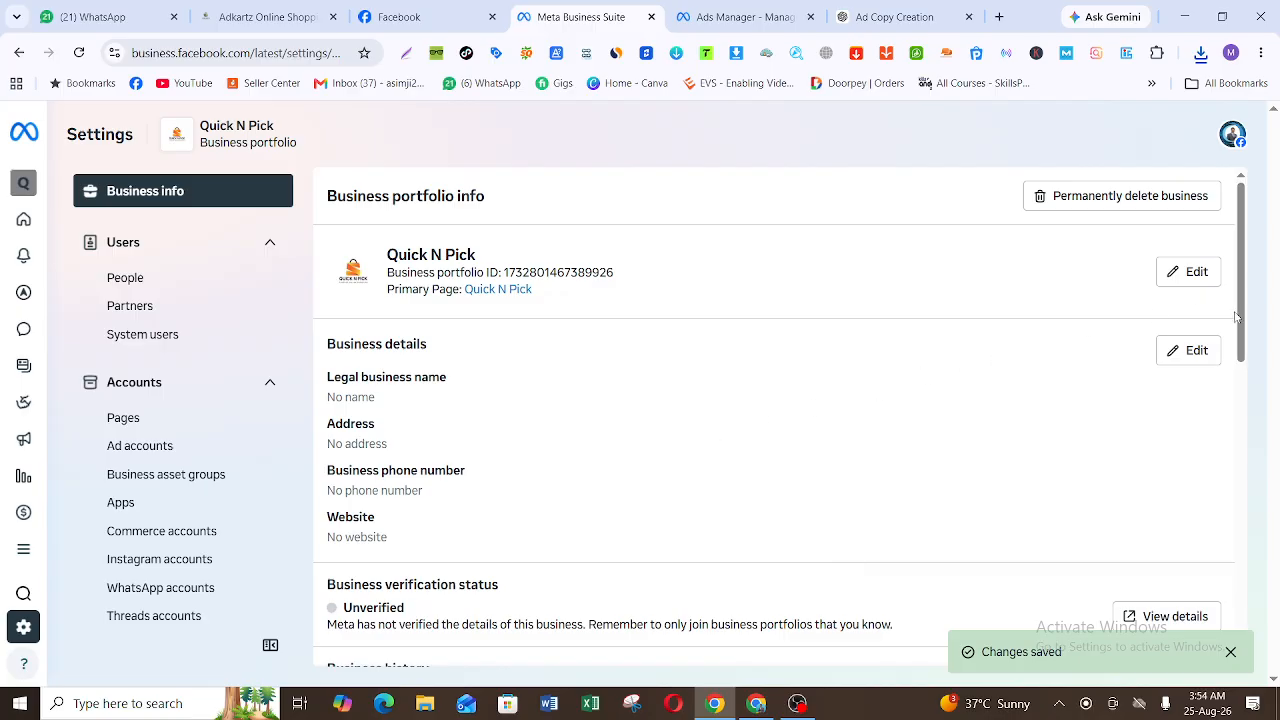
Step: Examine the fields for editing the business details, close the form without changes, and view the remaining Business info sections
{"action": "left_click_drag", "start_coordinate": [1245, 315], "coordinate": [1245, 332]}
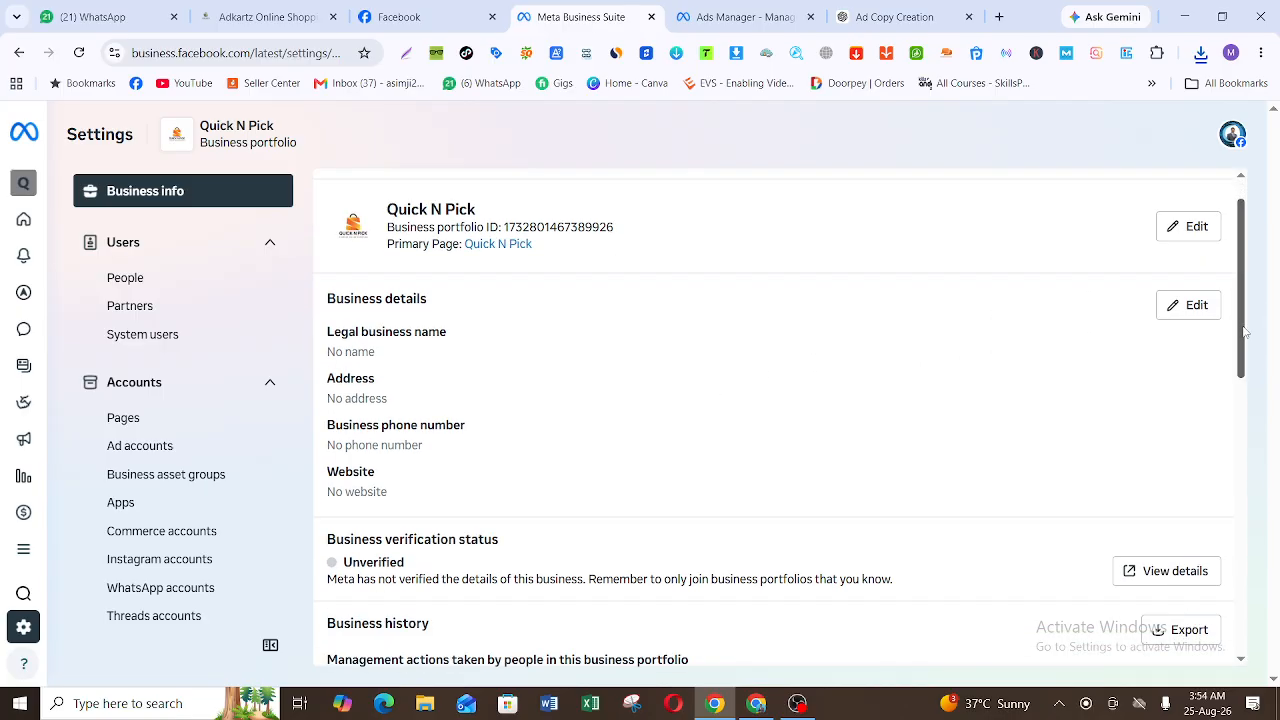
{"action": "left_click", "coordinate": [1193, 308]}
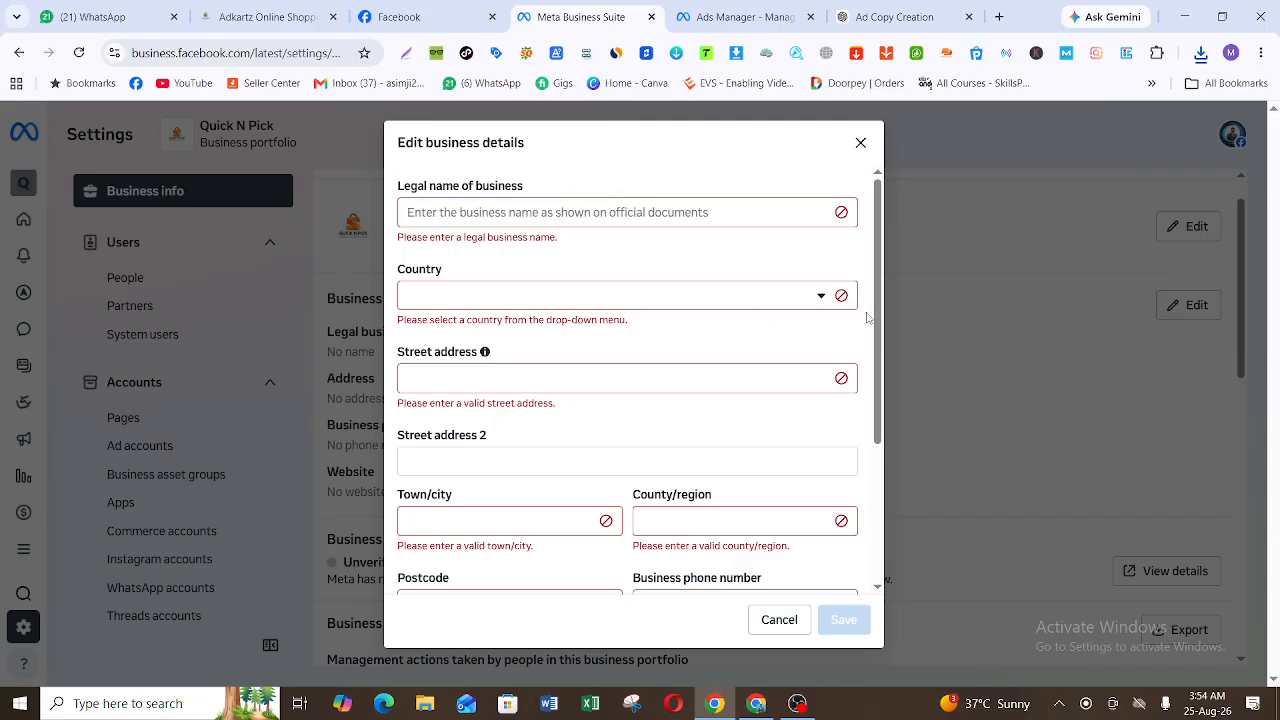
{"action": "left_click_drag", "start_coordinate": [877, 306], "coordinate": [886, 442]}
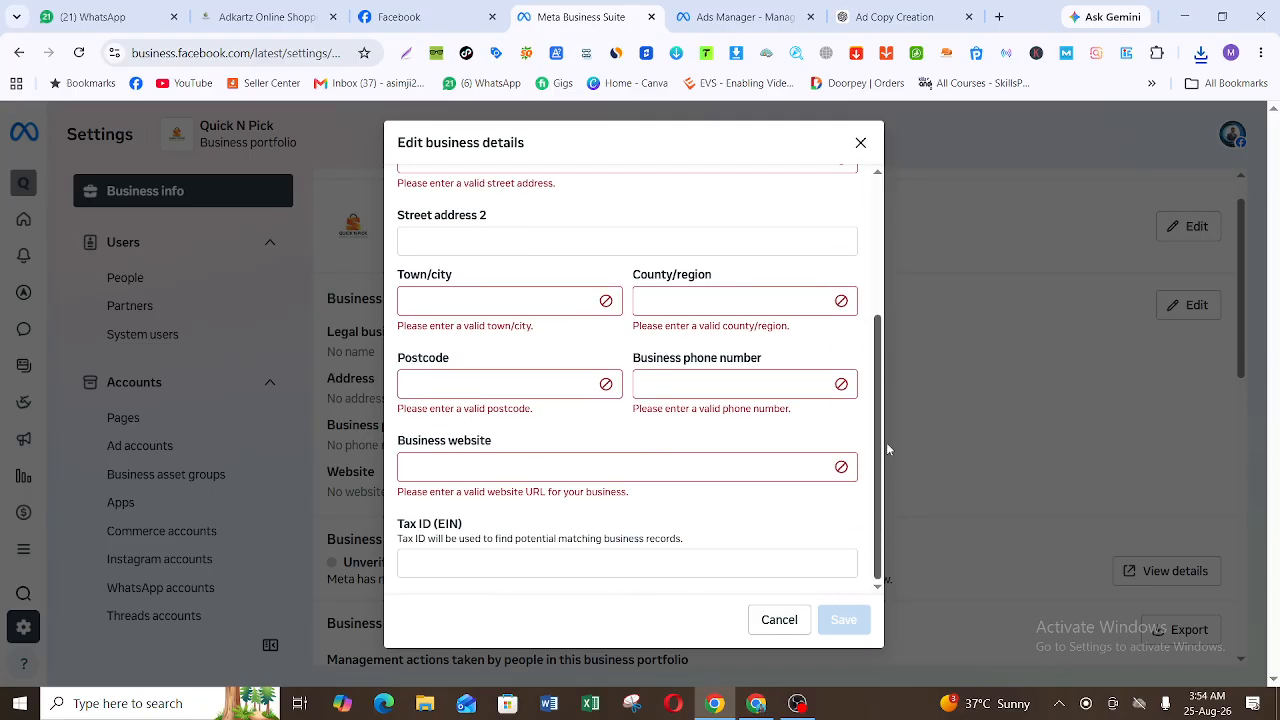
{"action": "left_click", "coordinate": [859, 143]}
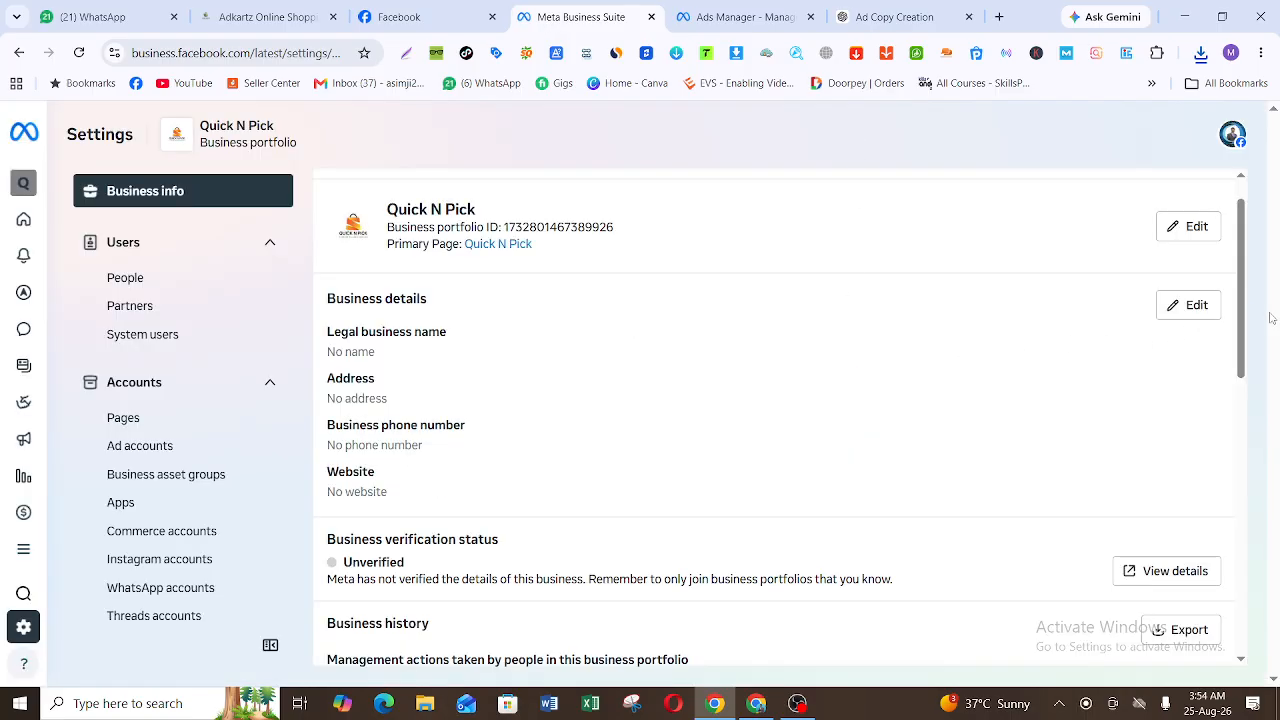
{"action": "scroll", "coordinate": [1244, 320], "scroll_direction": "down", "scroll_amount": 2}
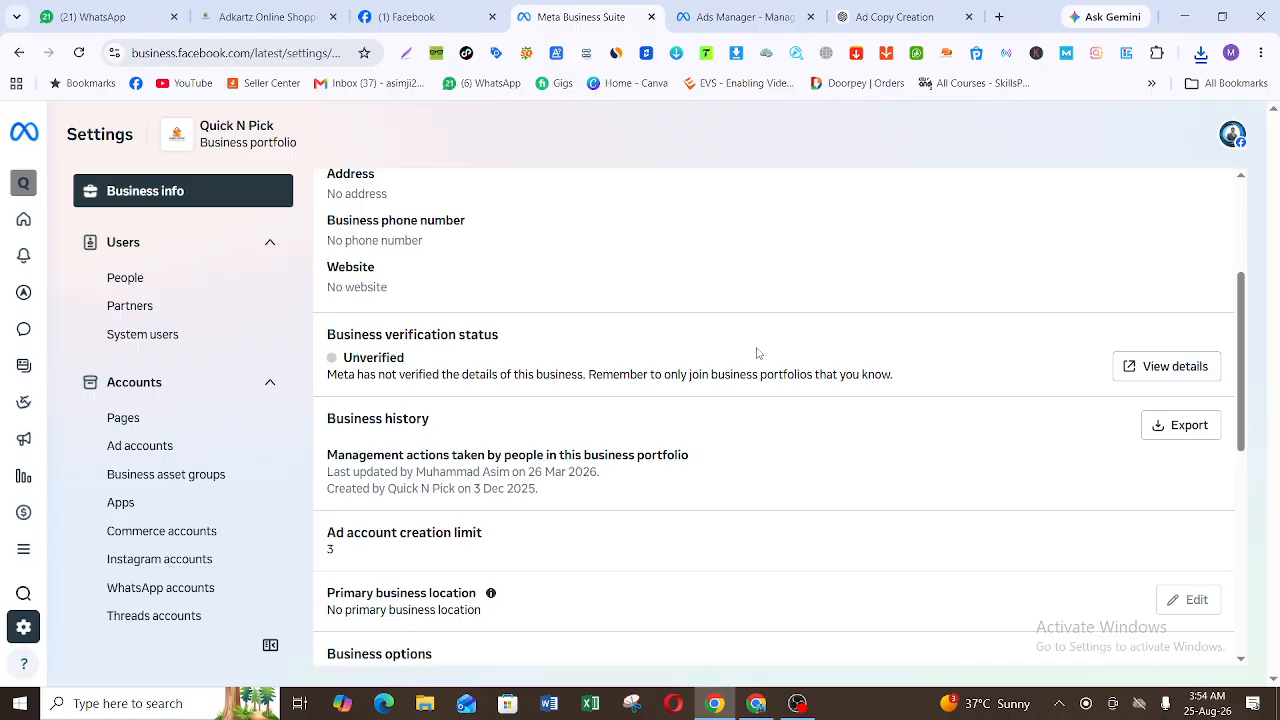
Step: Examine the rest of Business info, including the two-factor authentication choices and the form for editing personal info, and close it without changes
{"action": "scroll", "coordinate": [1248, 400], "scroll_direction": "down", "scroll_amount": 1}
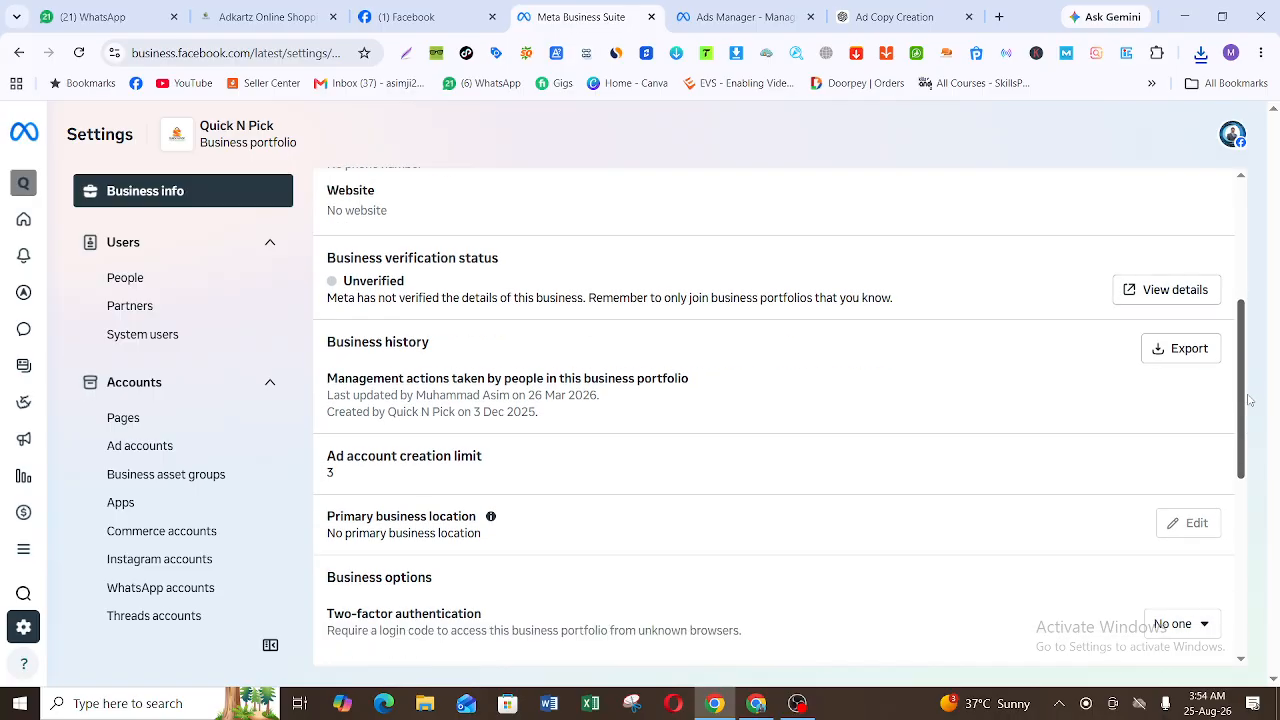
{"action": "scroll", "coordinate": [1248, 400], "scroll_direction": "down", "scroll_amount": 1}
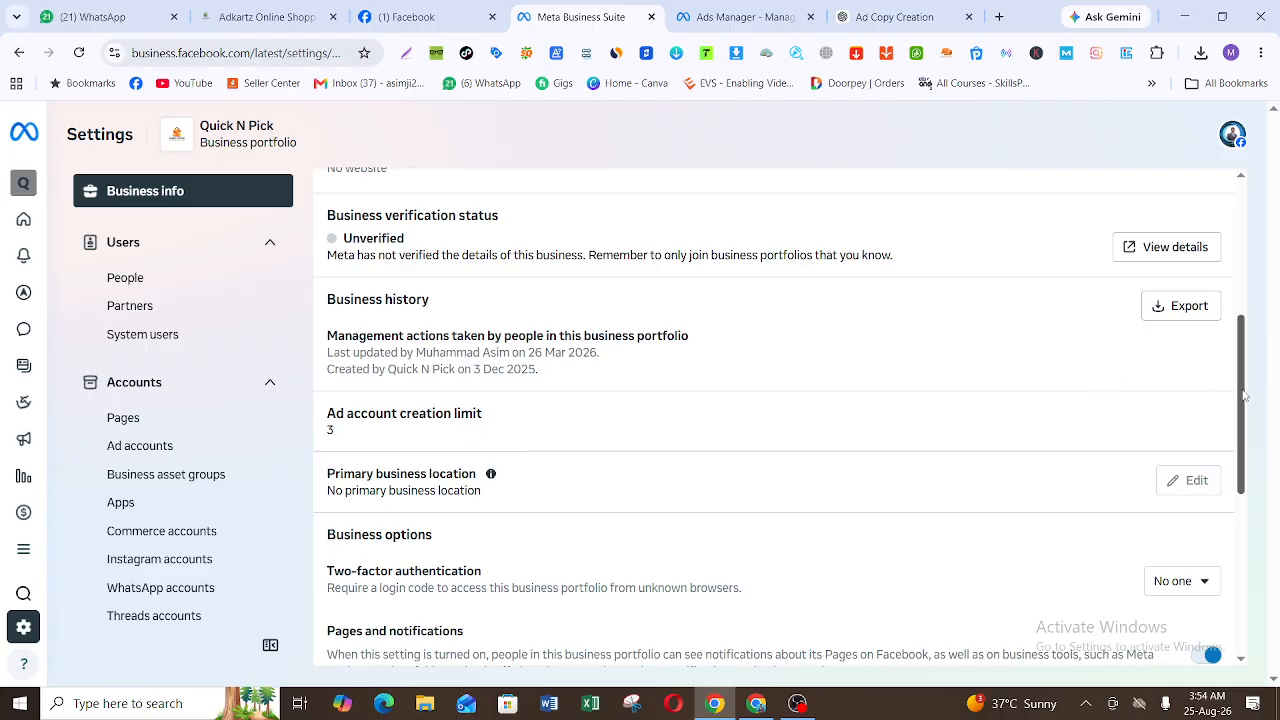
{"action": "left_click_drag", "start_coordinate": [1246, 395], "coordinate": [1243, 521]}
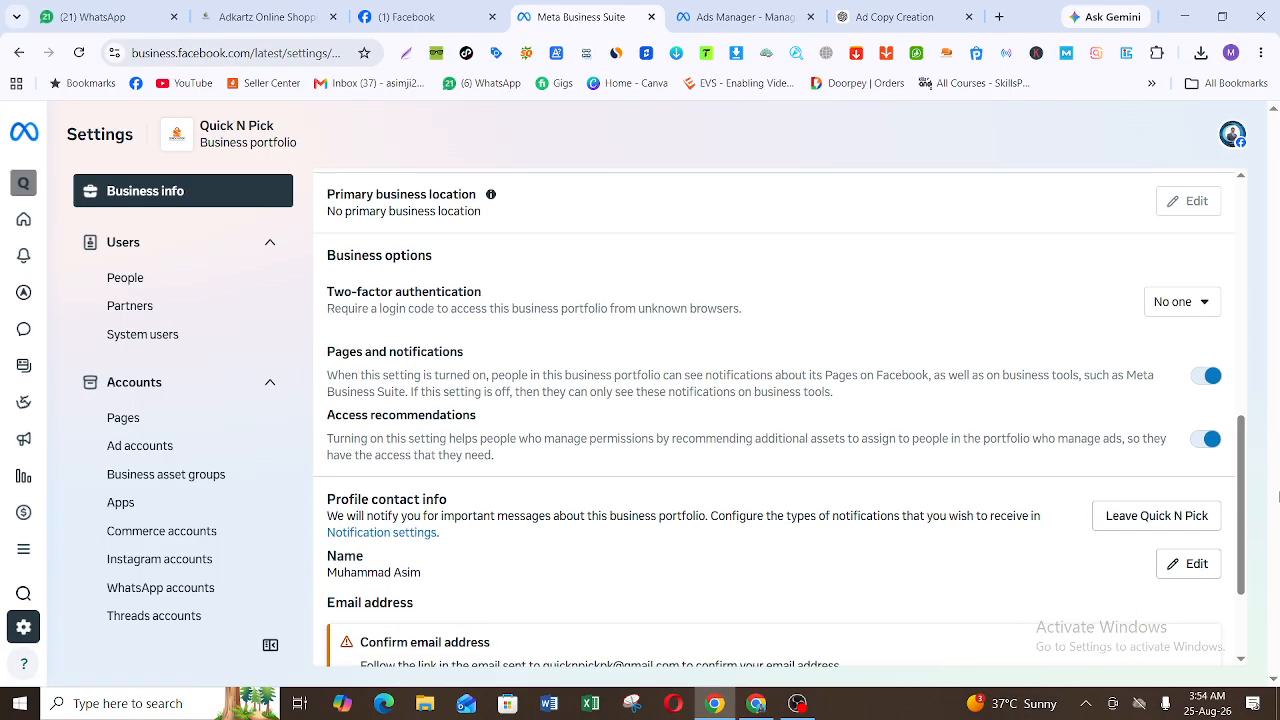
{"action": "left_click", "coordinate": [1181, 312]}
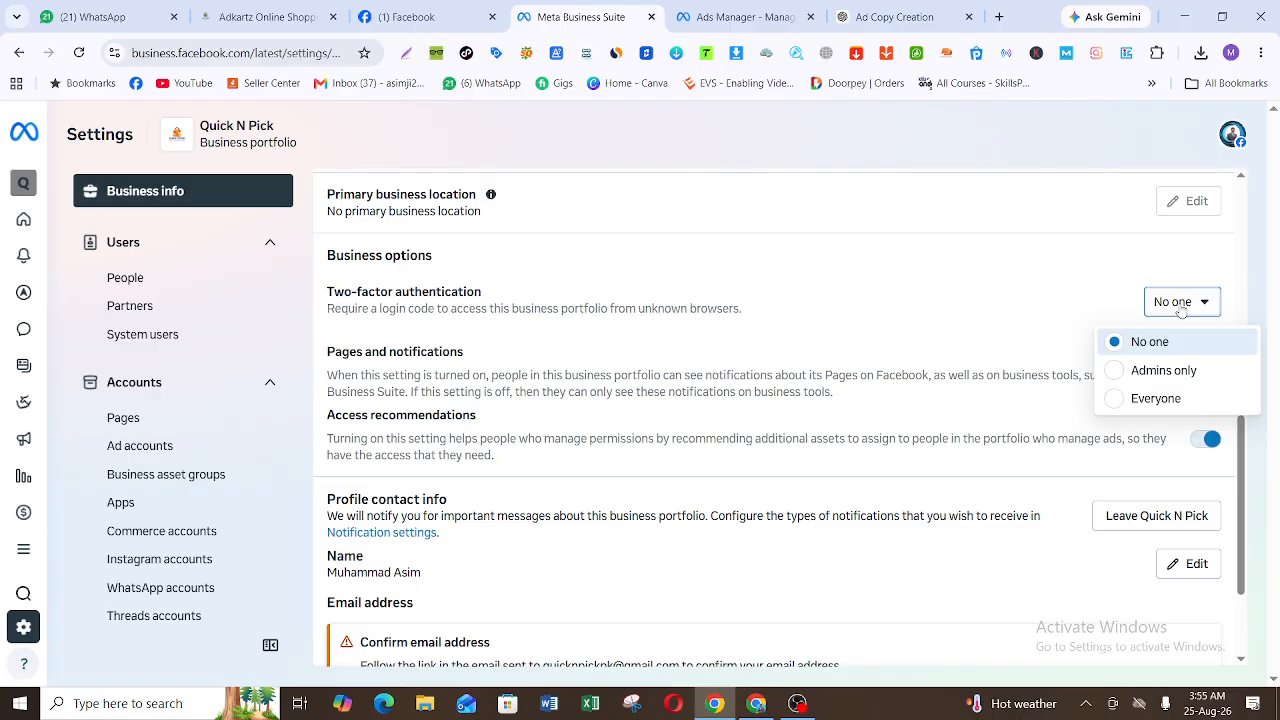
{"action": "scroll", "coordinate": [1182, 312], "scroll_direction": "down", "scroll_amount": 3}
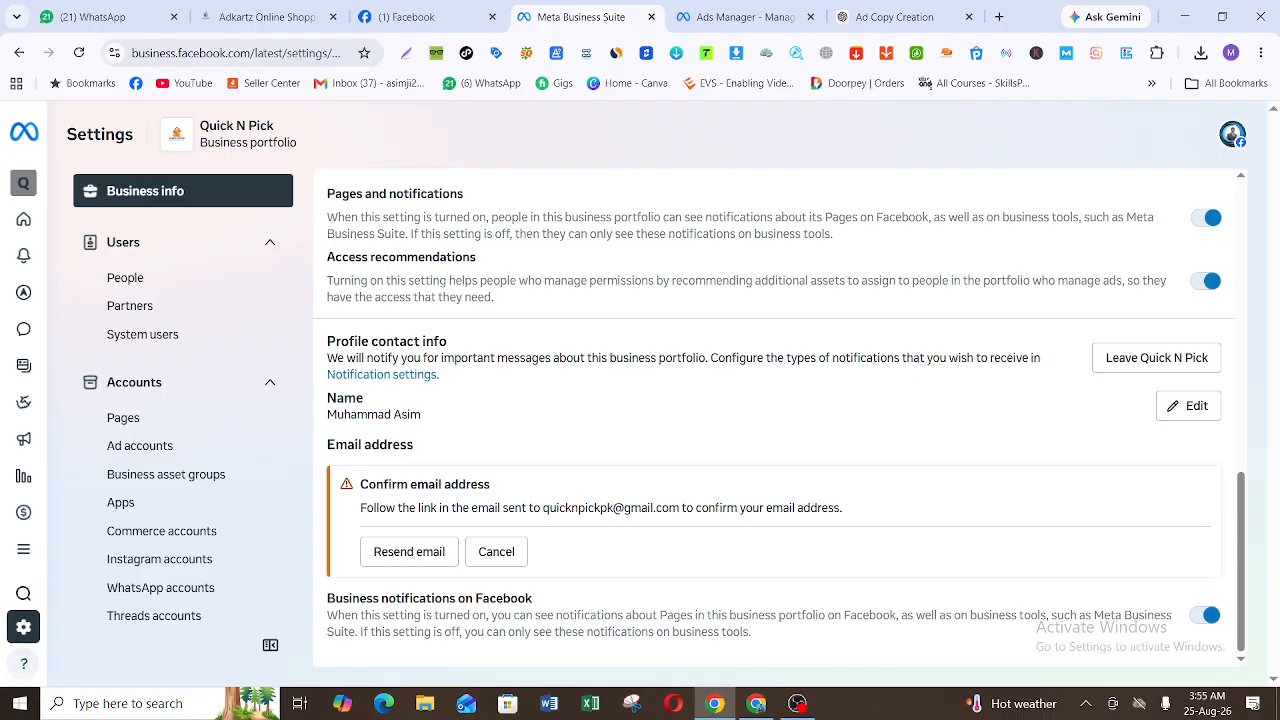
{"action": "left_click", "coordinate": [1188, 406]}
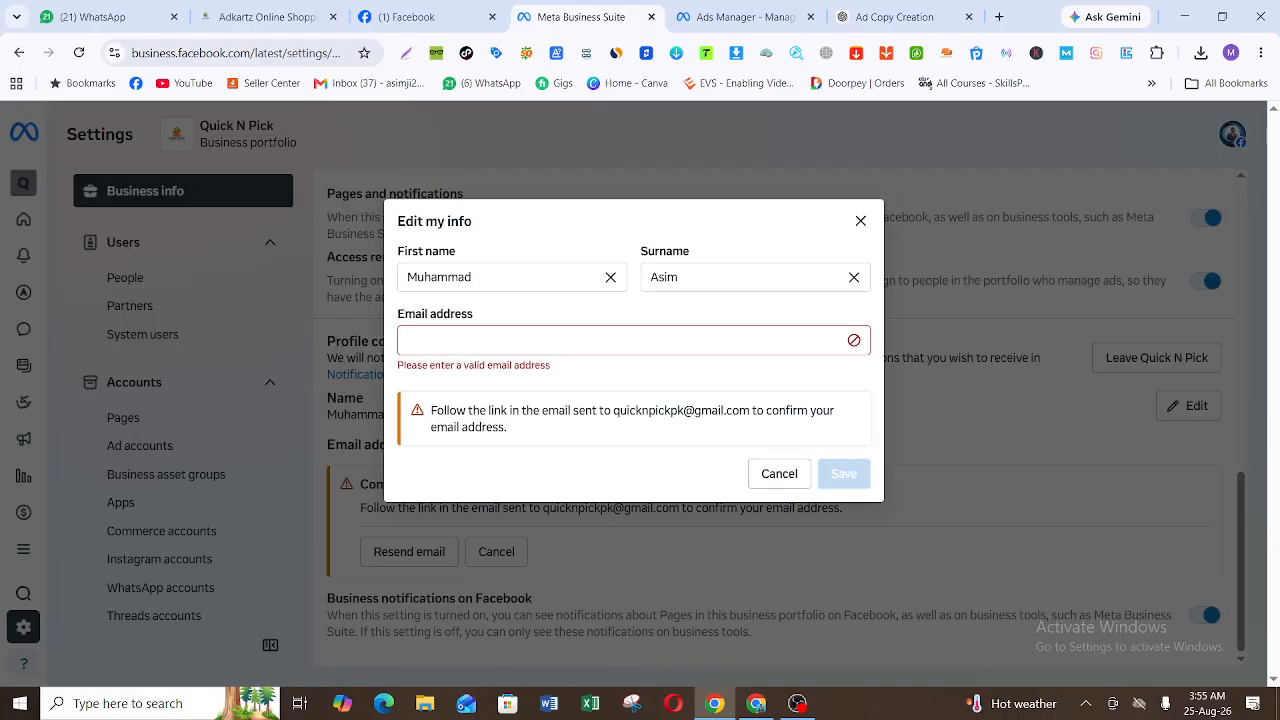
{"action": "left_click", "coordinate": [860, 221]}
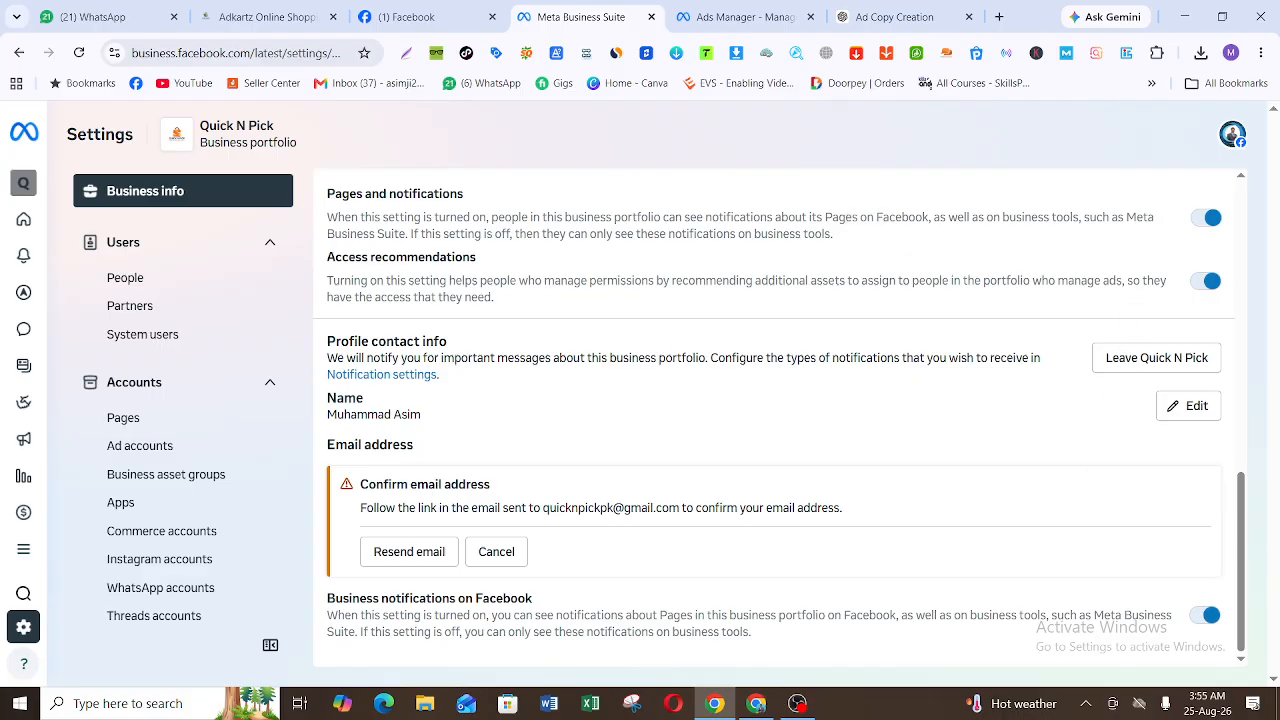
Step: Start inviting a person to the Quick N Pick portfolio from the People settings and enter the invitee's email address
{"action": "left_click", "coordinate": [213, 289]}
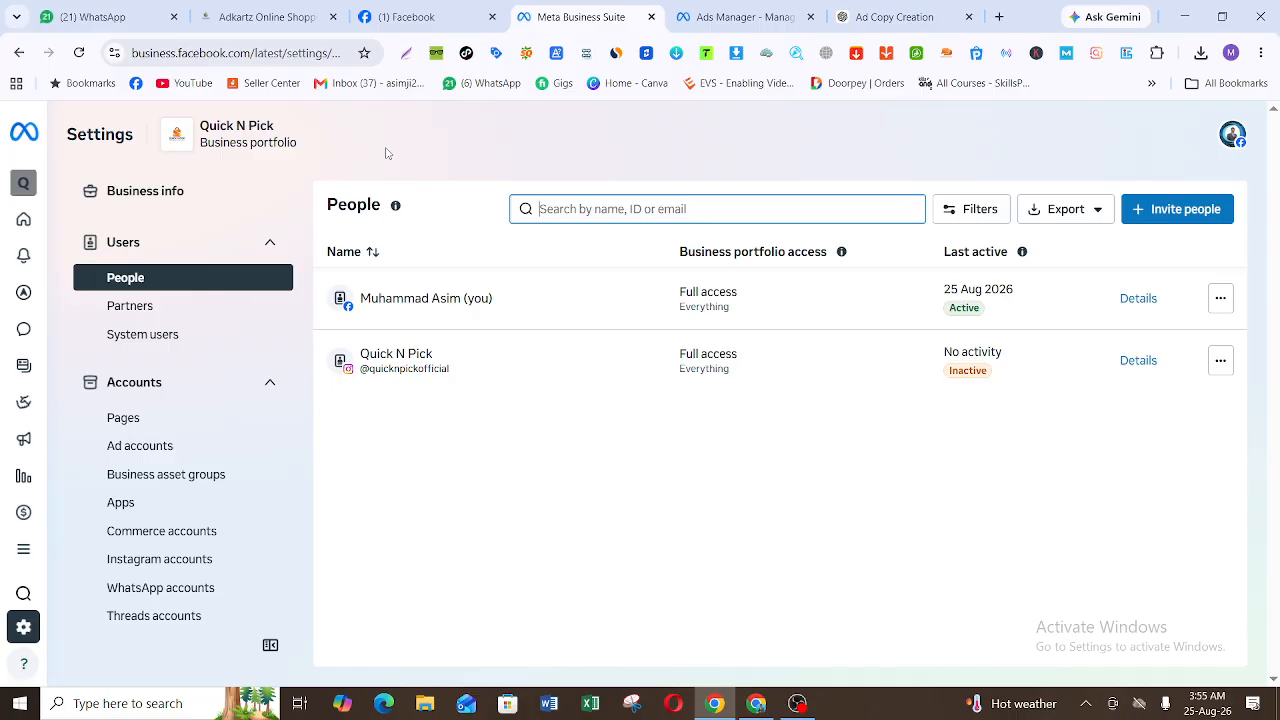
{"action": "left_click", "coordinate": [849, 151]}
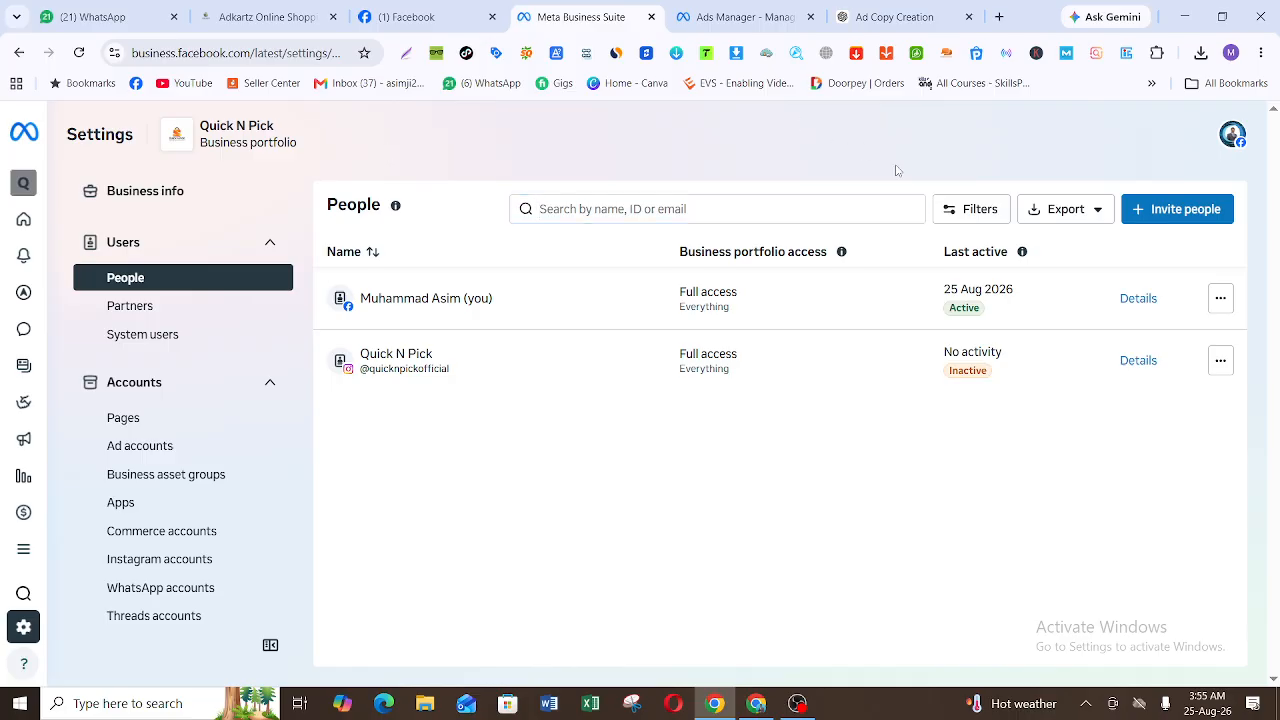
{"action": "left_click", "coordinate": [1169, 226]}
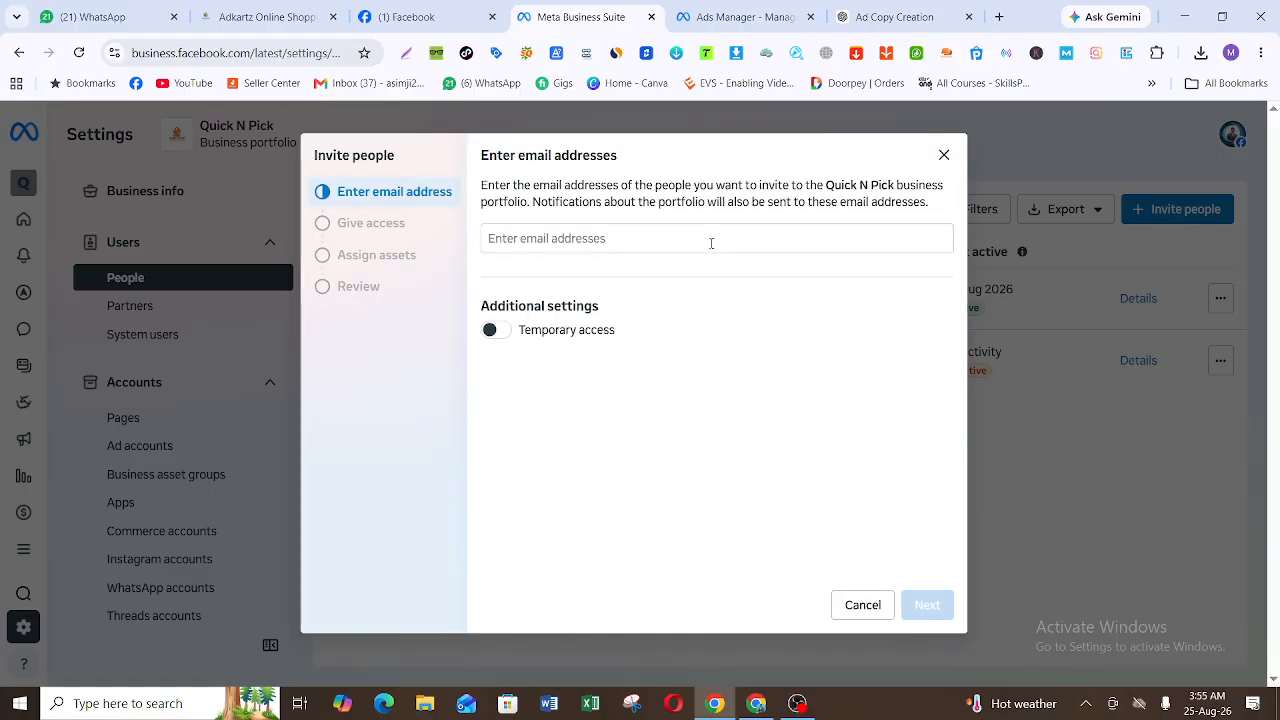
{"action": "left_click", "coordinate": [711, 243]}
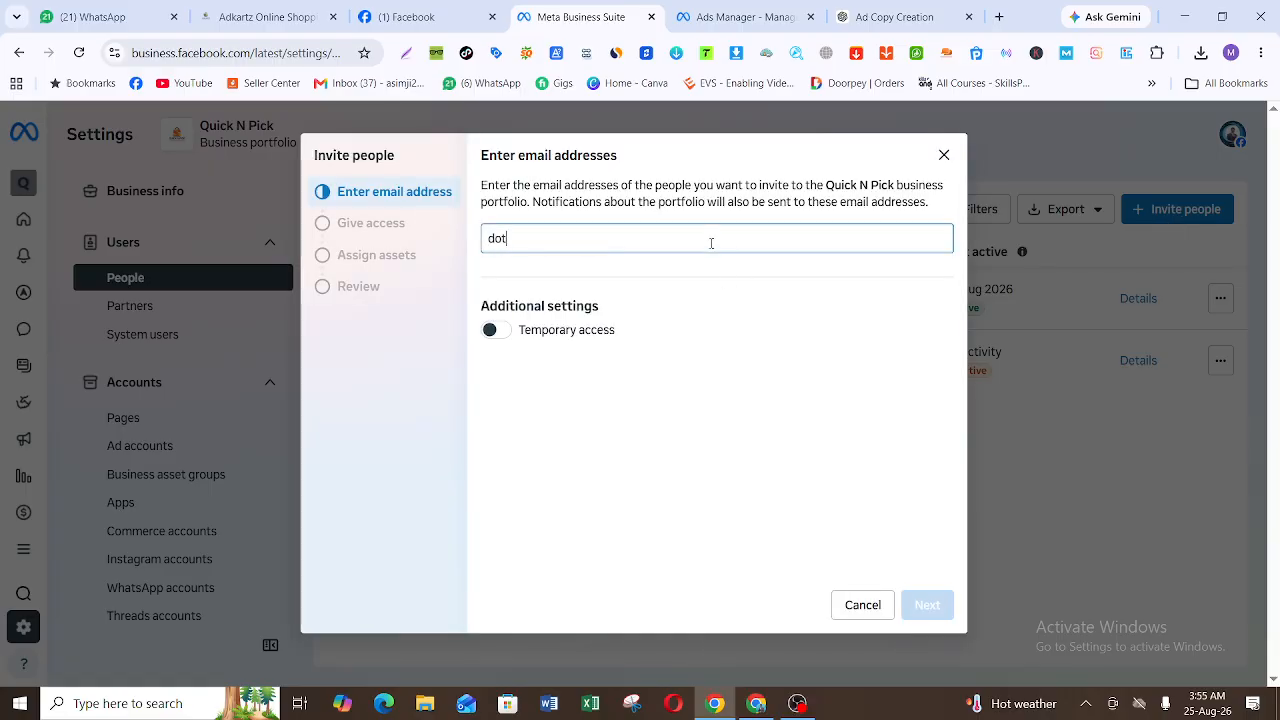
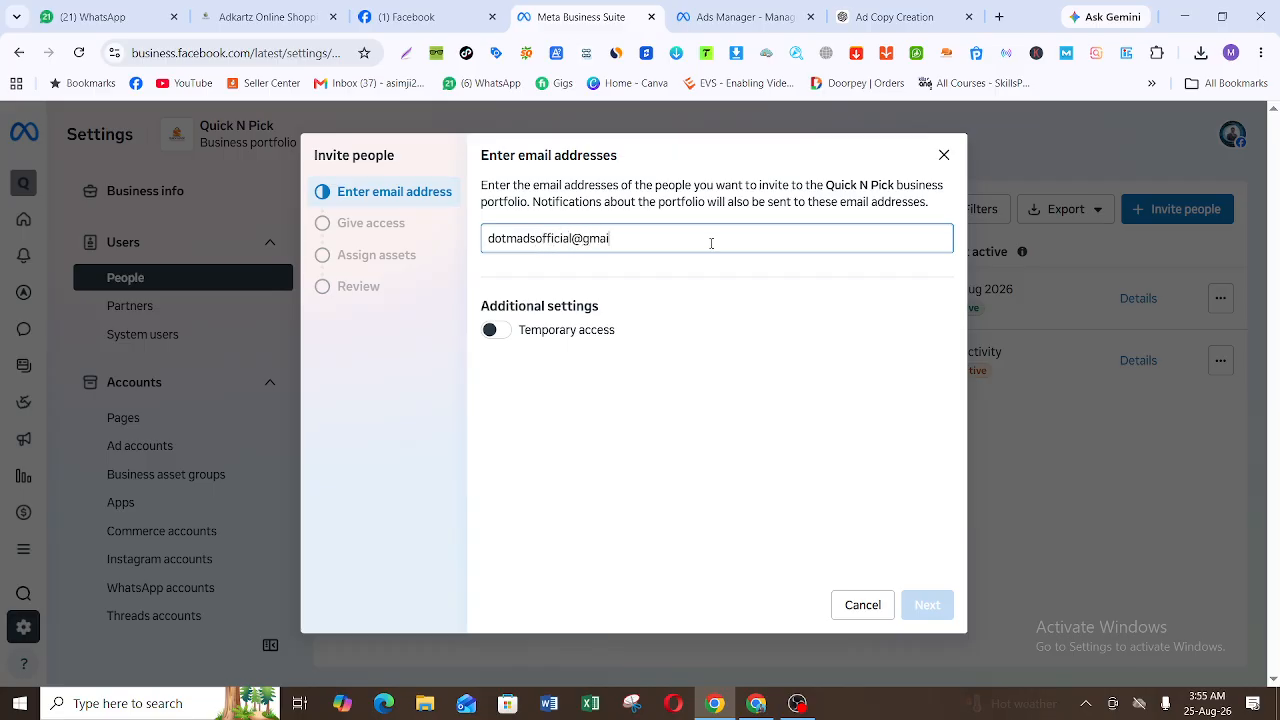
{"action": "key", "text": "Return"}
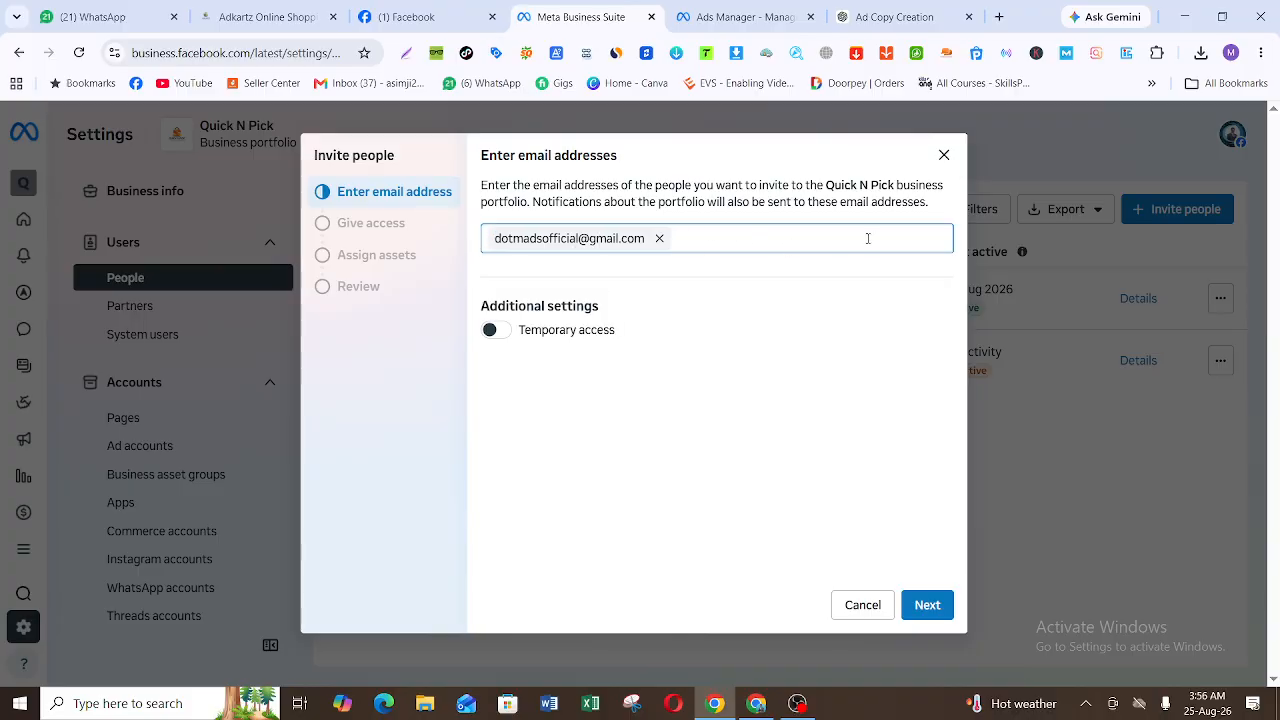
Step: Turn on temporary access expiring on 28/8/2026 and give the invitee full access to manage everything in the portfolio
{"action": "left_click", "coordinate": [495, 331]}
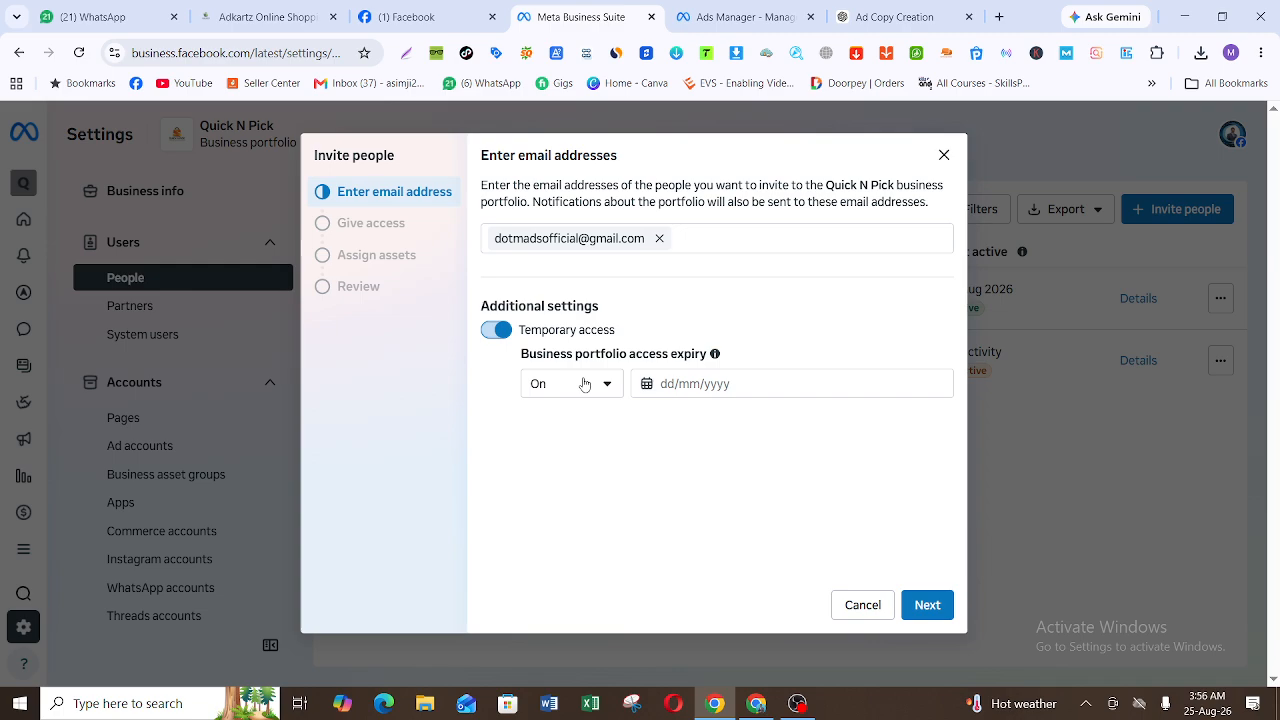
{"action": "left_click", "coordinate": [641, 386]}
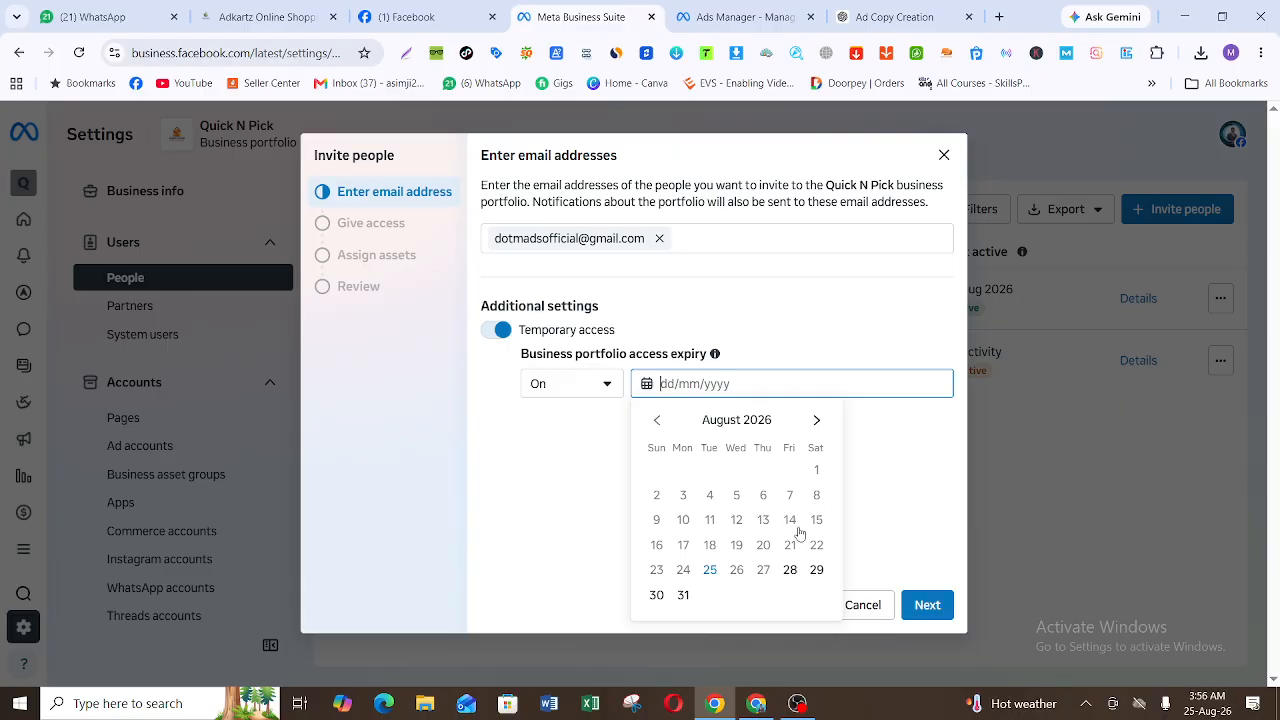
{"action": "left_click", "coordinate": [790, 570]}
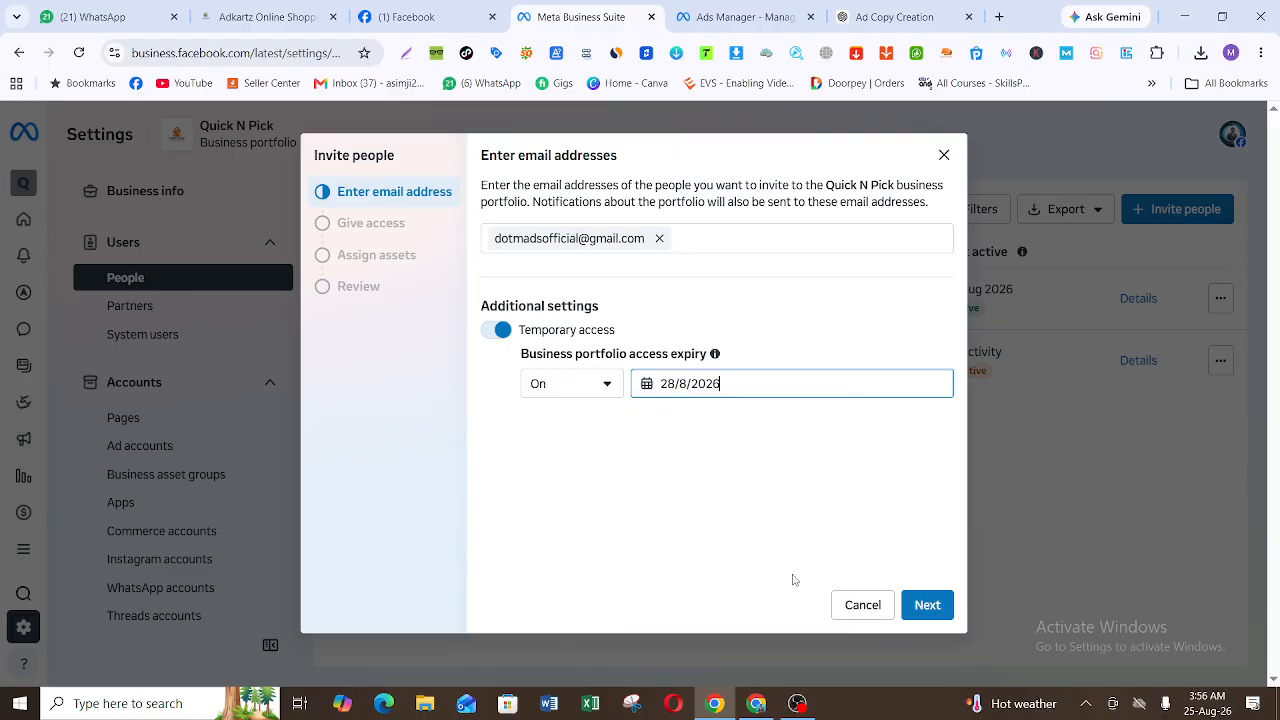
{"action": "left_click", "coordinate": [928, 606]}
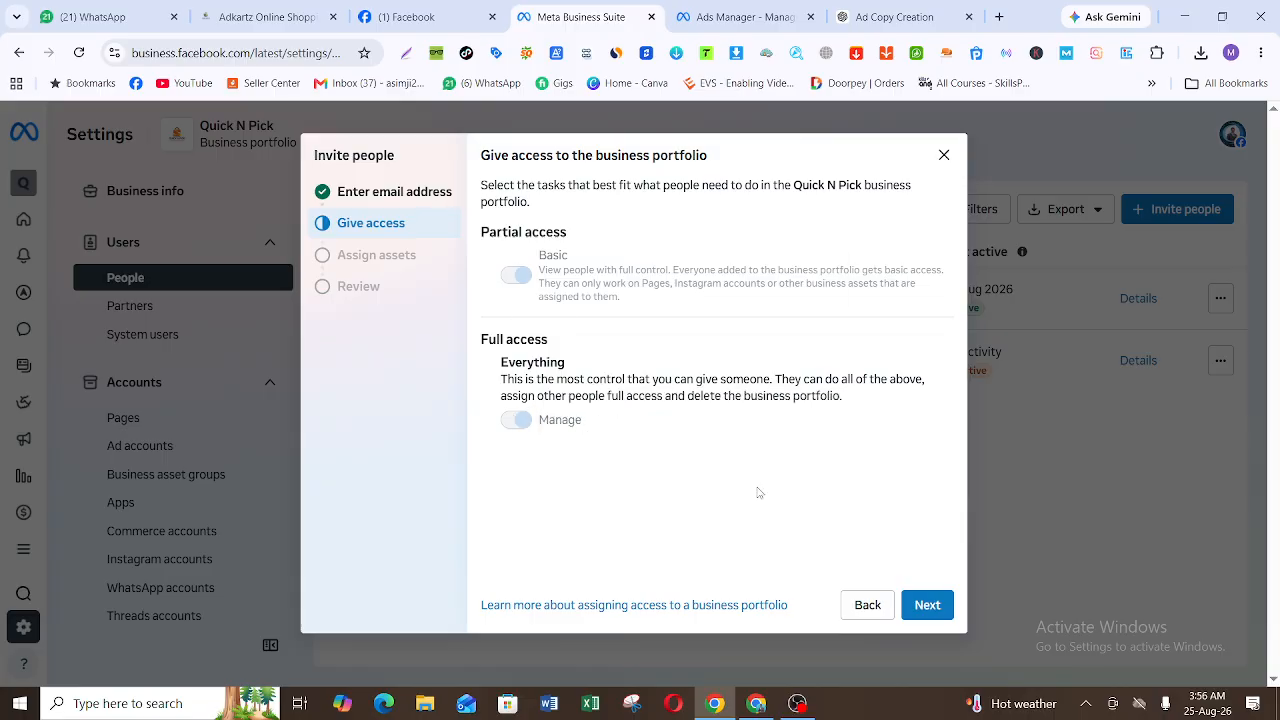
{"action": "left_click", "coordinate": [926, 605]}
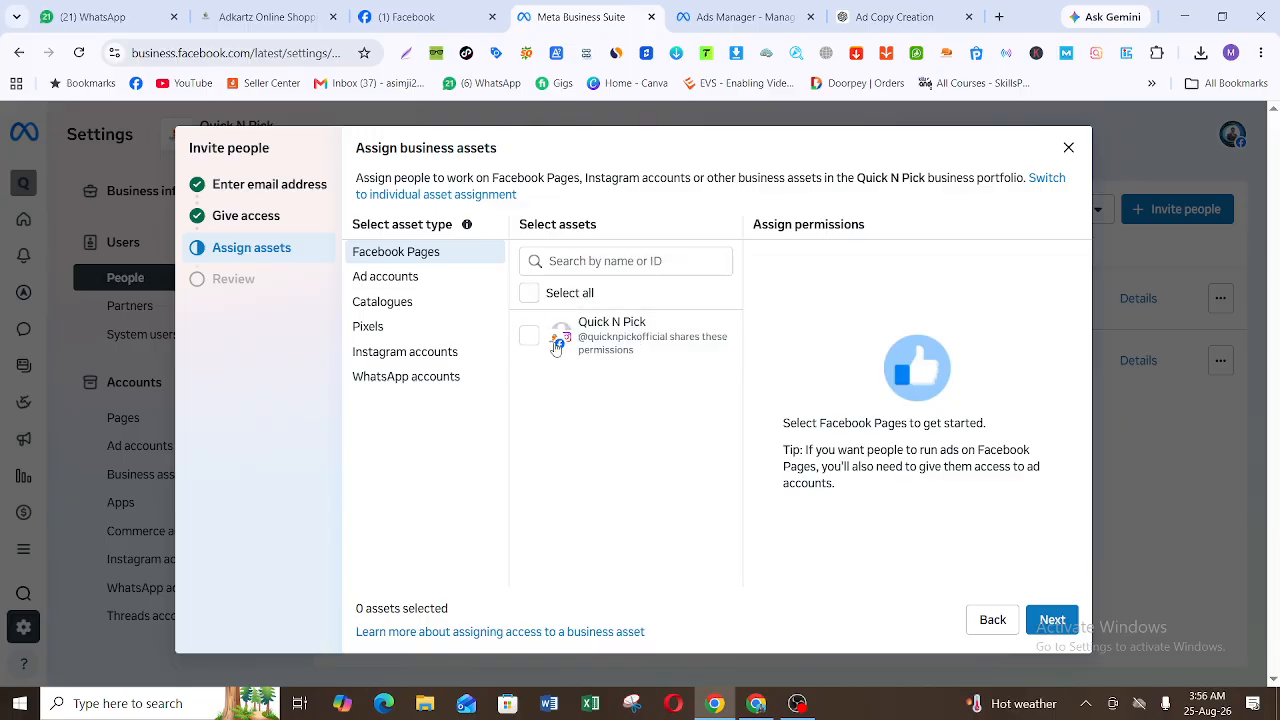
Step: Assign the Quick N Pick Facebook Page with full access to Everything, and the Quick n pick ad account with full access to Manage ad accounts
{"action": "left_click", "coordinate": [536, 300]}
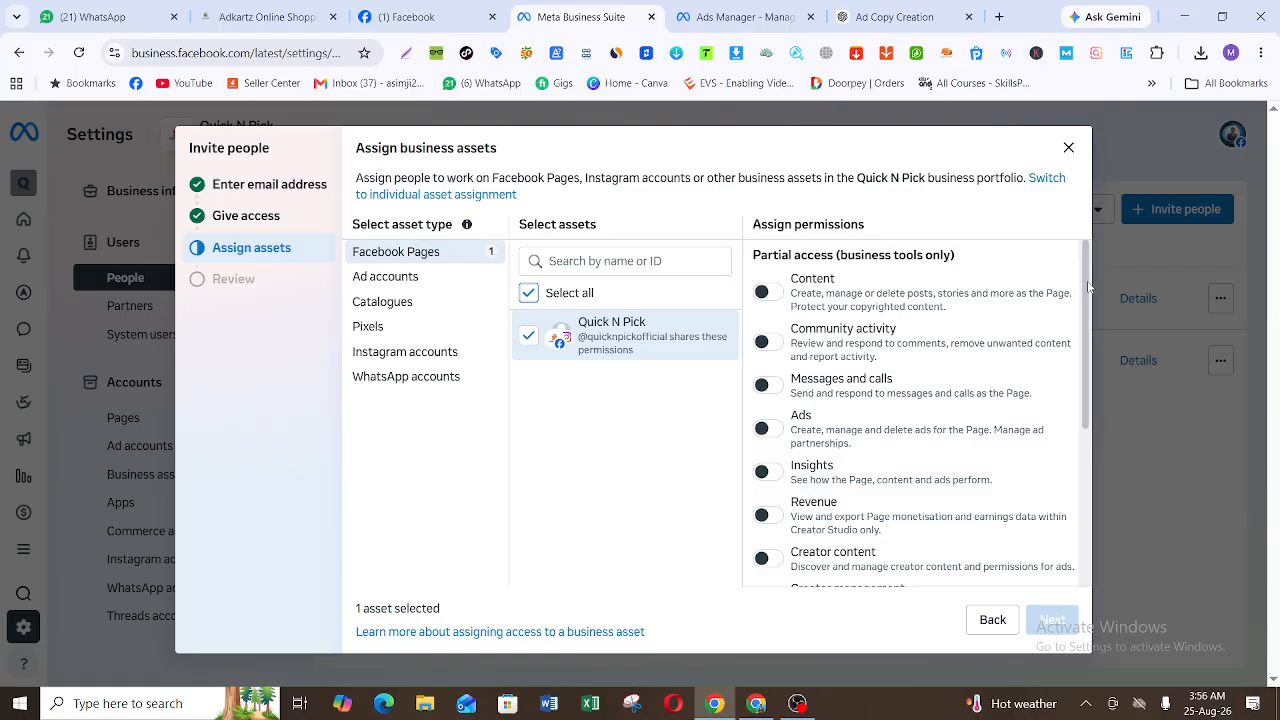
{"action": "left_click_drag", "start_coordinate": [1088, 287], "coordinate": [1096, 508]}
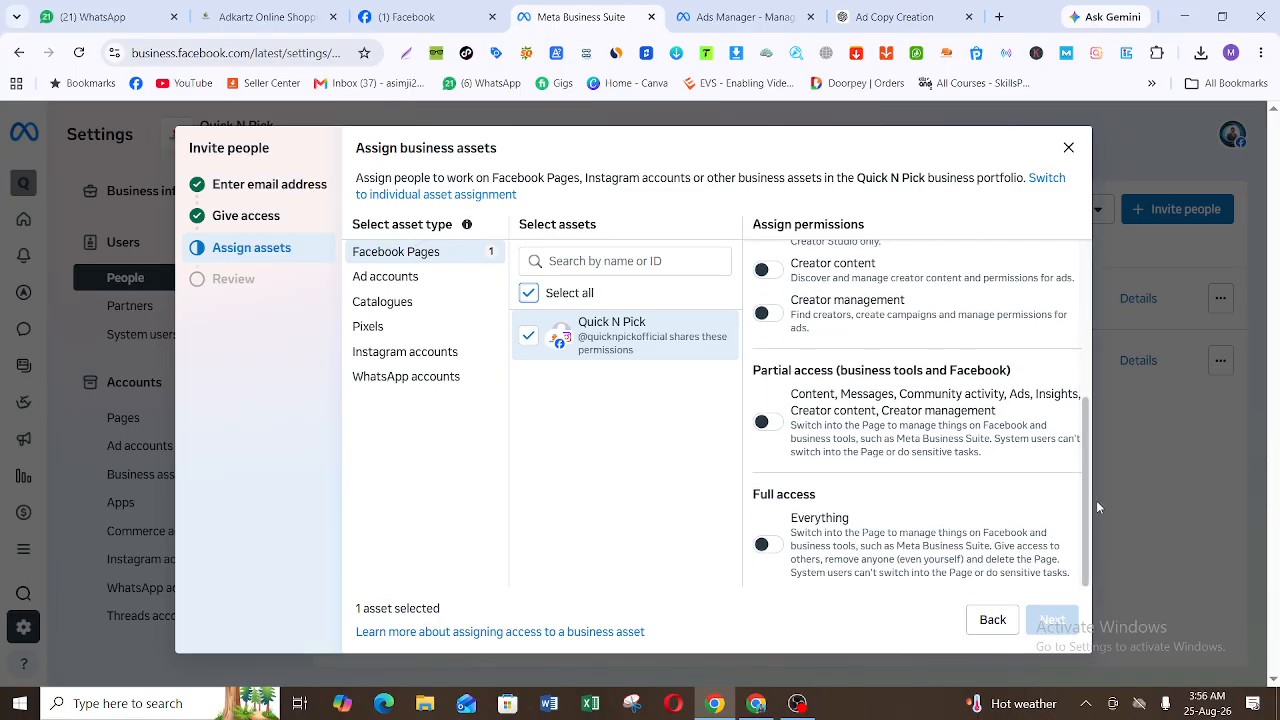
{"action": "left_click", "coordinate": [776, 549]}
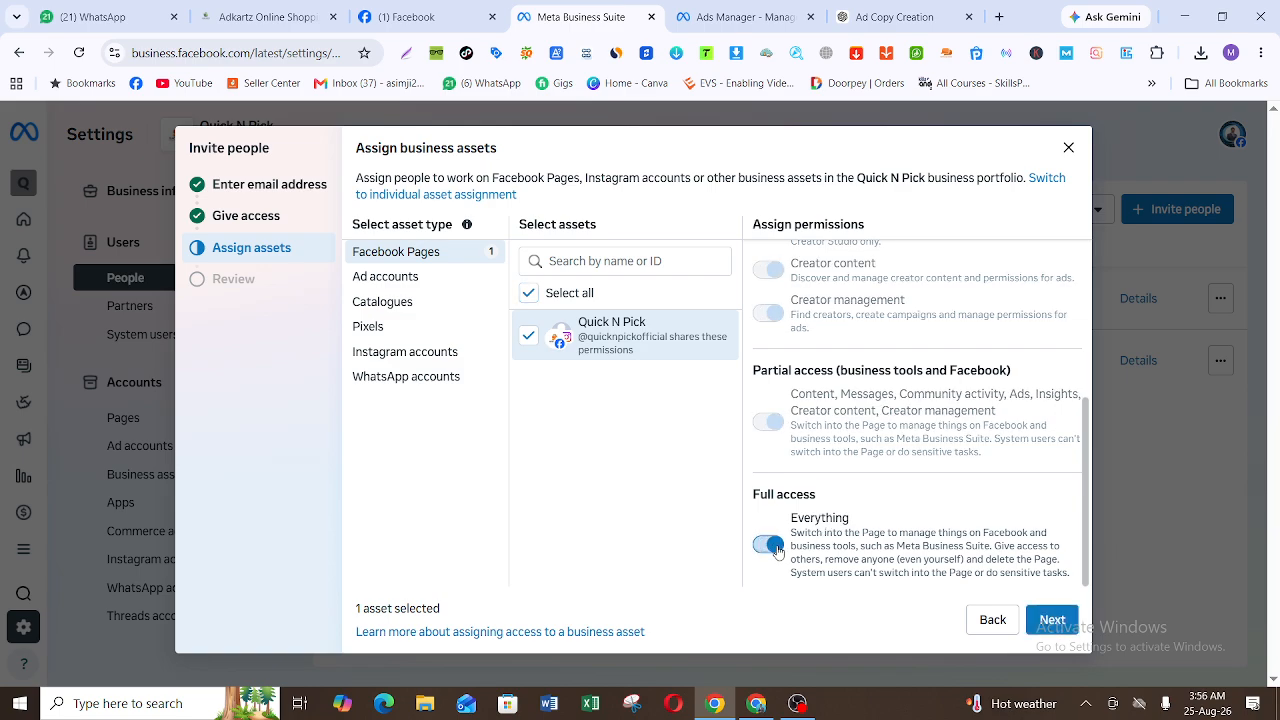
{"action": "left_click", "coordinate": [420, 275]}
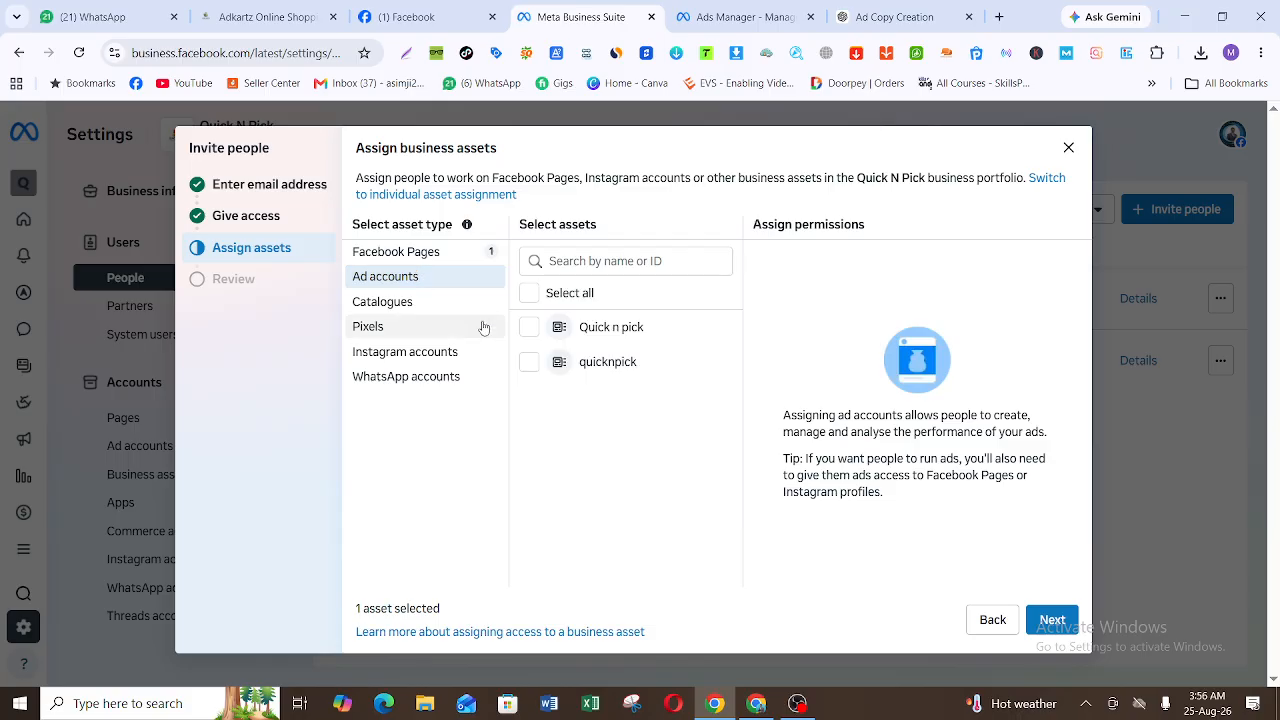
{"action": "left_click", "coordinate": [533, 332]}
{"action": "left_click", "coordinate": [767, 449]}
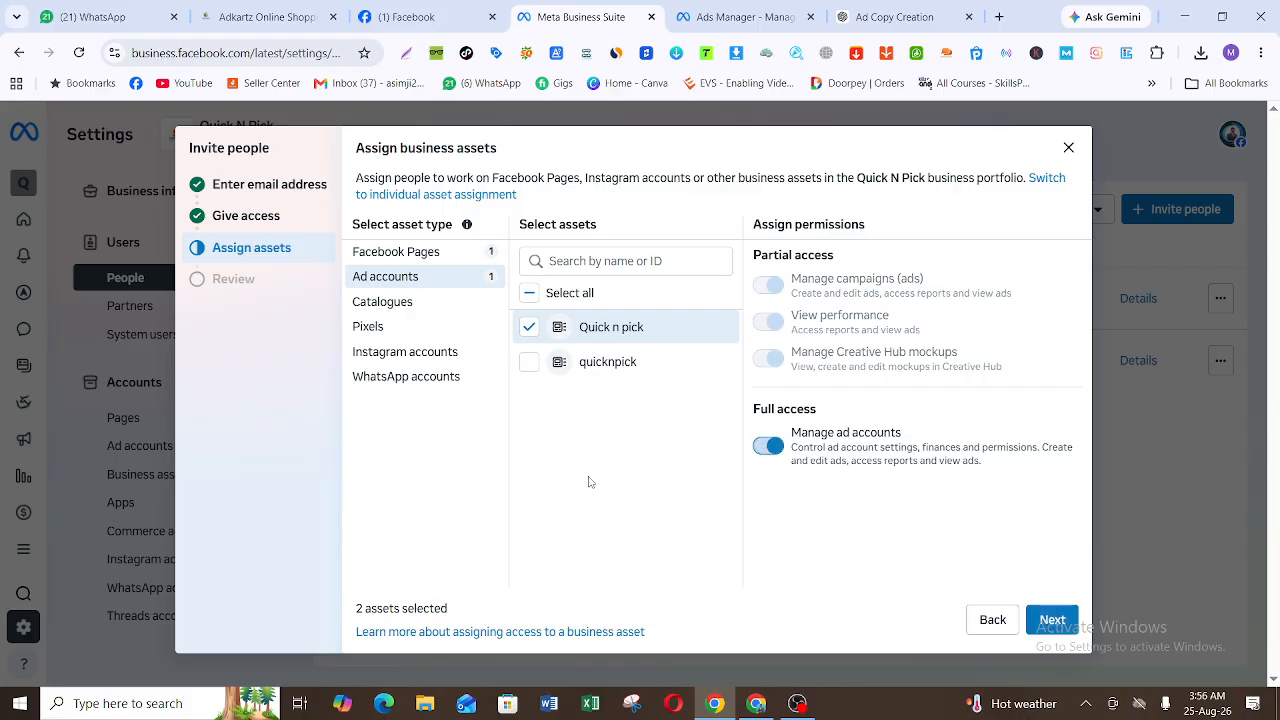
Step: Assign the Shopify Product Catalog (8zjq0r-tg.myshopify.com) with Basic partial access, and Quick N Pick's pixel with full access to Manage pixels
{"action": "left_click", "coordinate": [470, 305]}
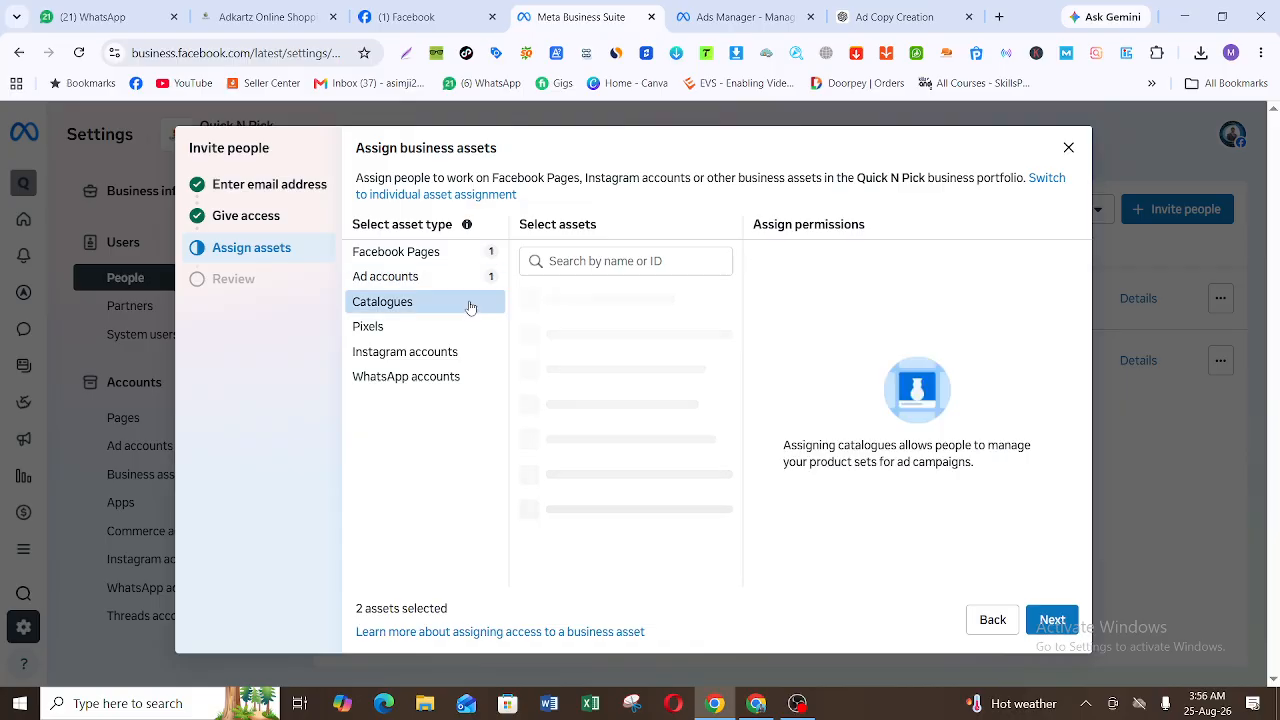
{"action": "left_click", "coordinate": [530, 352]}
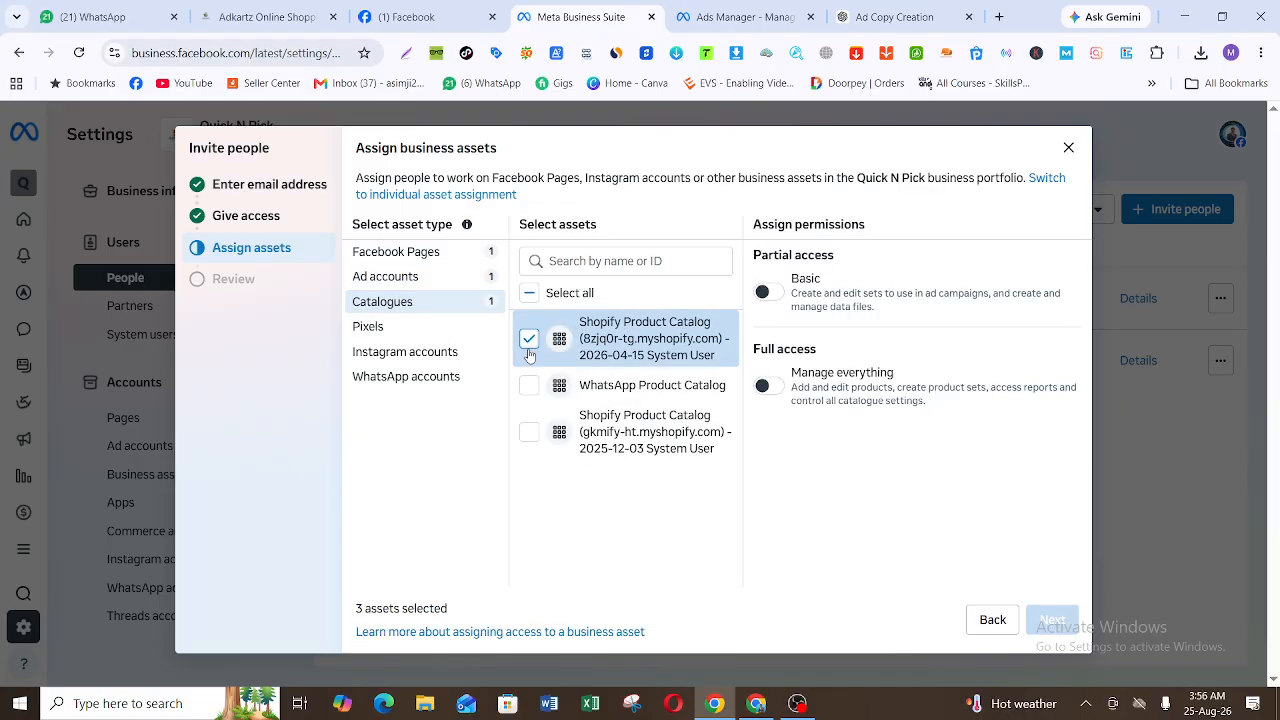
{"action": "left_click", "coordinate": [775, 303]}
{"action": "left_click", "coordinate": [390, 350]}
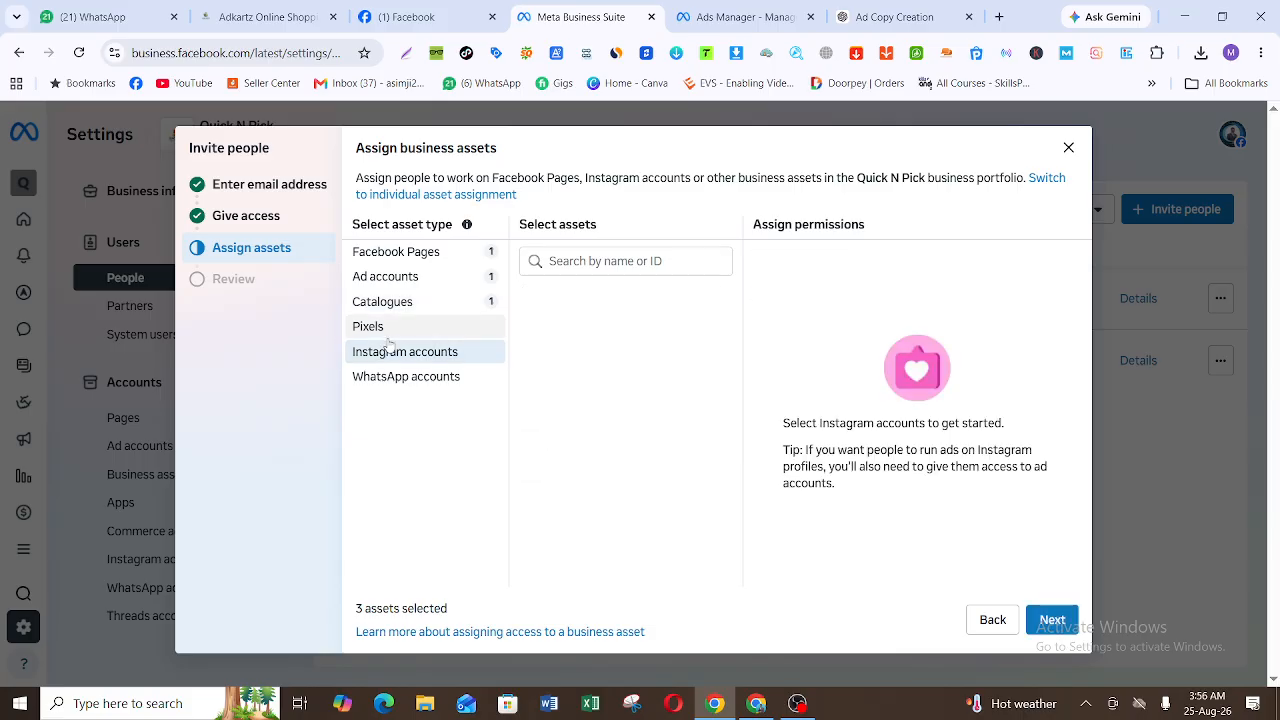
{"action": "left_click", "coordinate": [389, 328]}
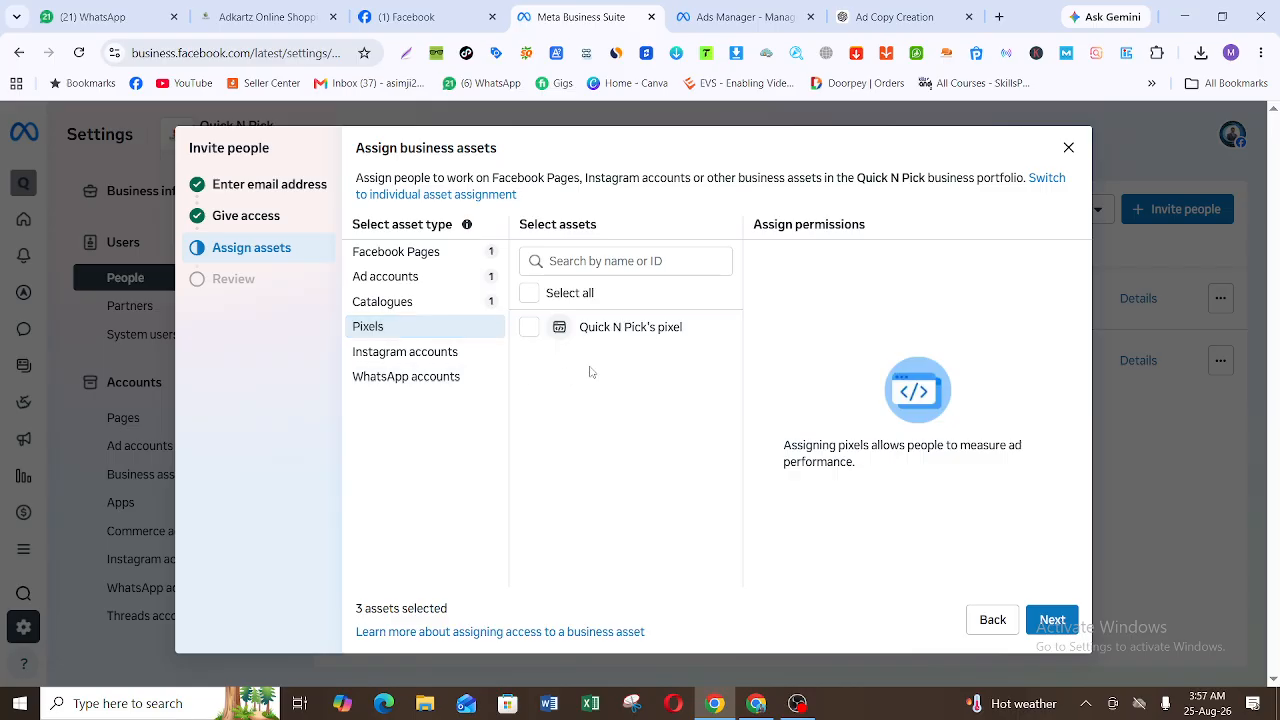
{"action": "left_click", "coordinate": [541, 329]}
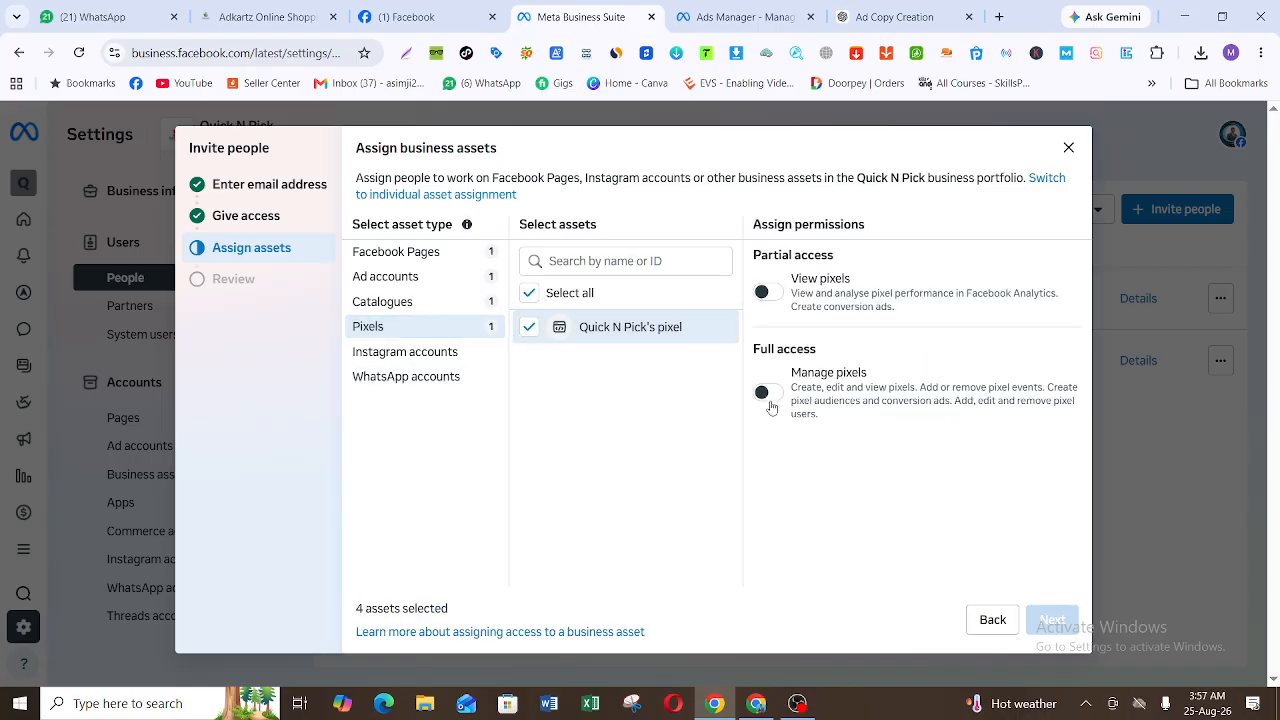
{"action": "left_click", "coordinate": [768, 392]}
Step: Check the Instagram and WhatsApp accounts without assigning any, and send the portfolio invitation with the 4 selected assets
{"action": "left_click", "coordinate": [427, 354]}
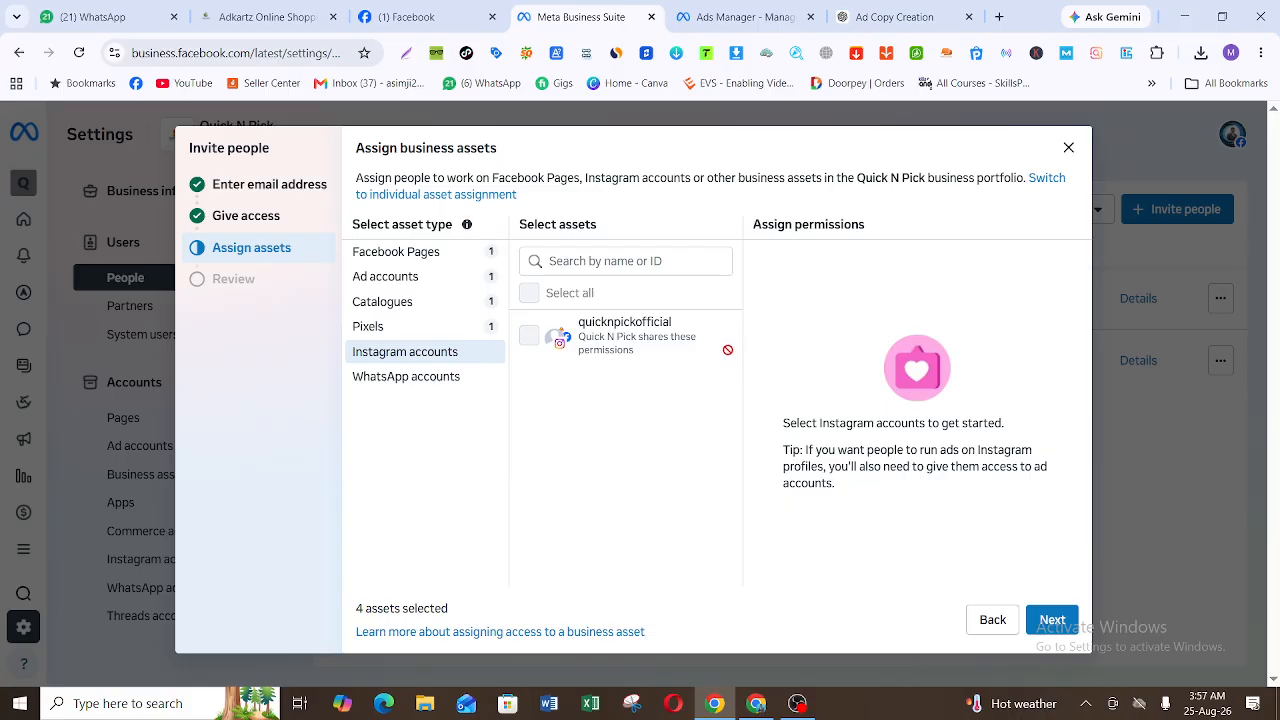
{"action": "left_click", "coordinate": [443, 381]}
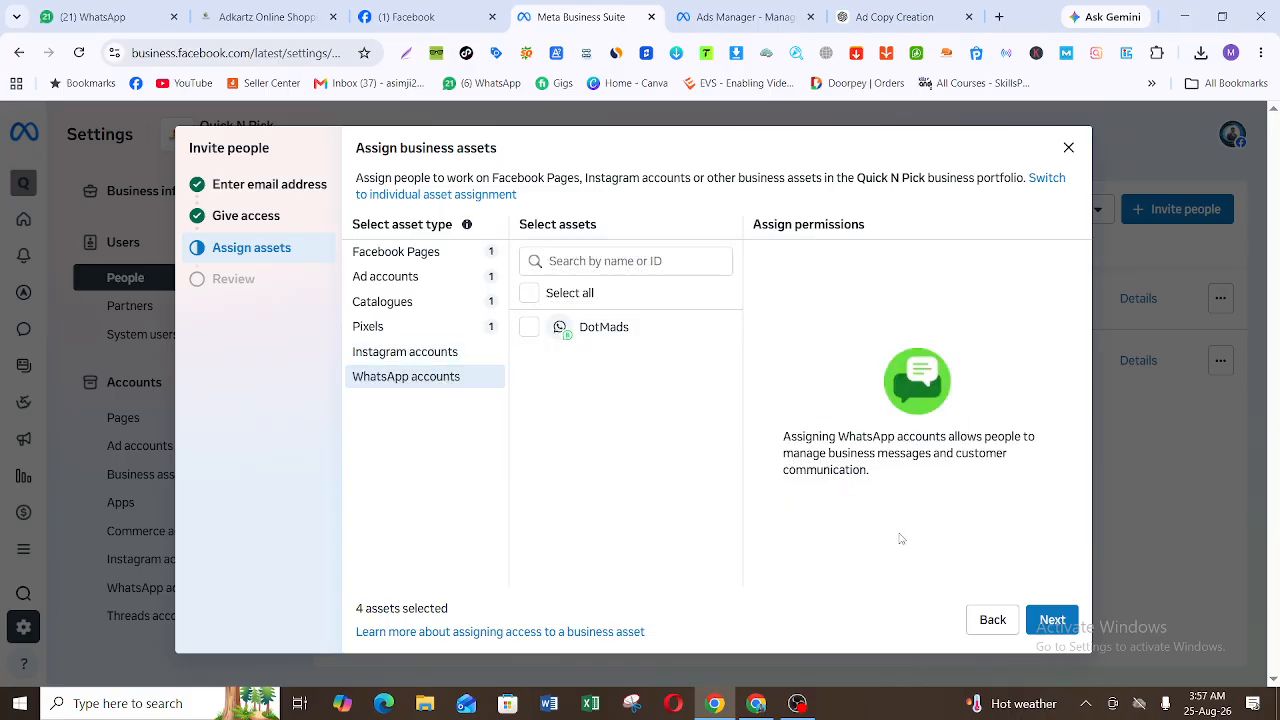
{"action": "left_click", "coordinate": [1051, 621]}
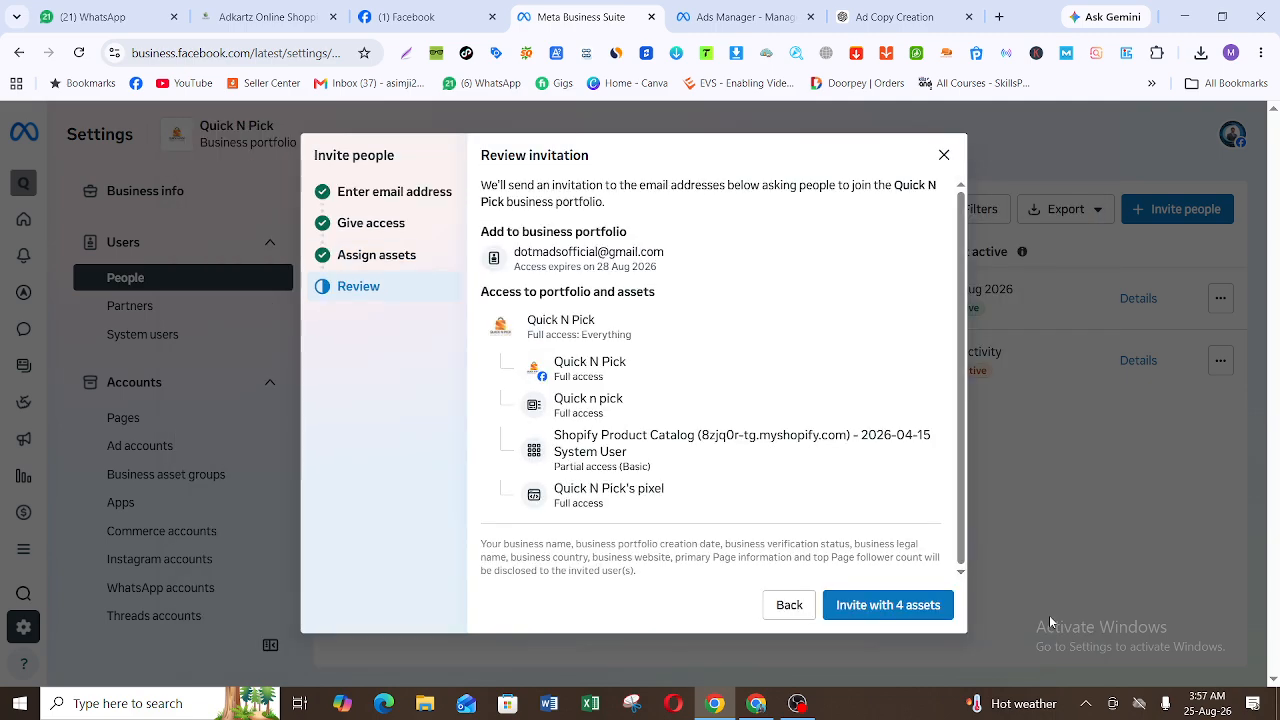
{"action": "left_click", "coordinate": [1049, 615]}
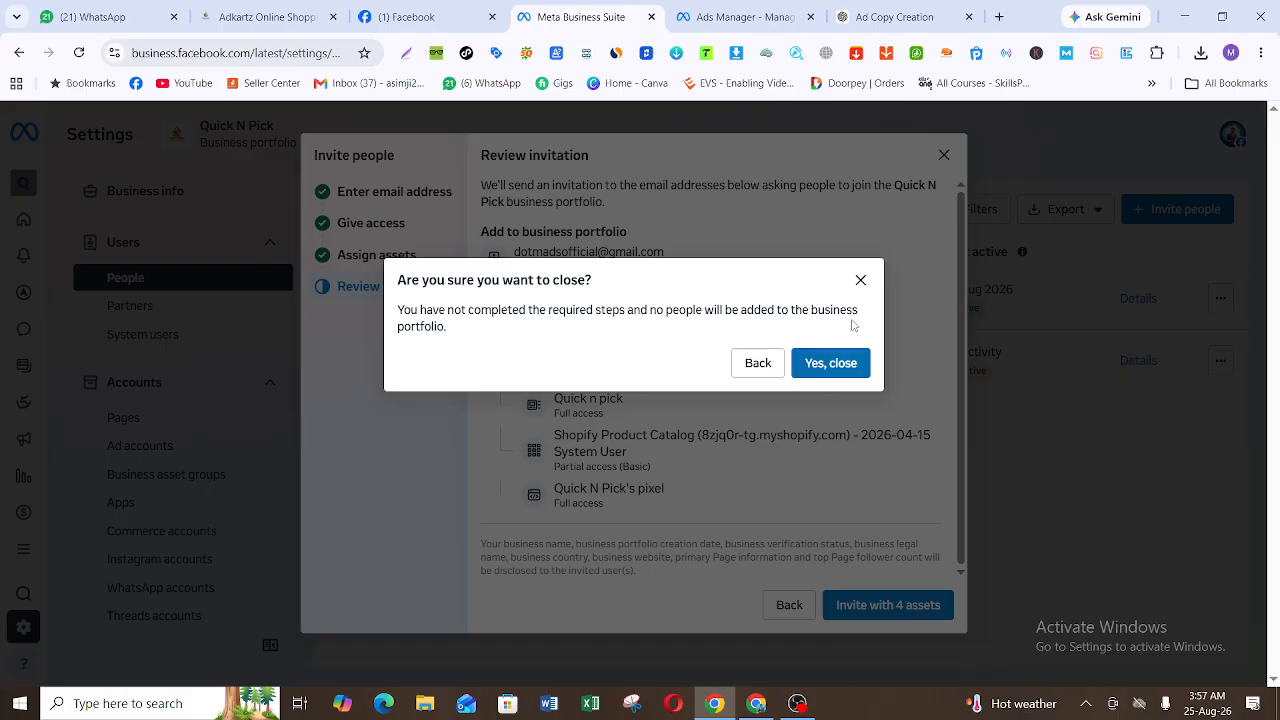
{"action": "left_click", "coordinate": [860, 281]}
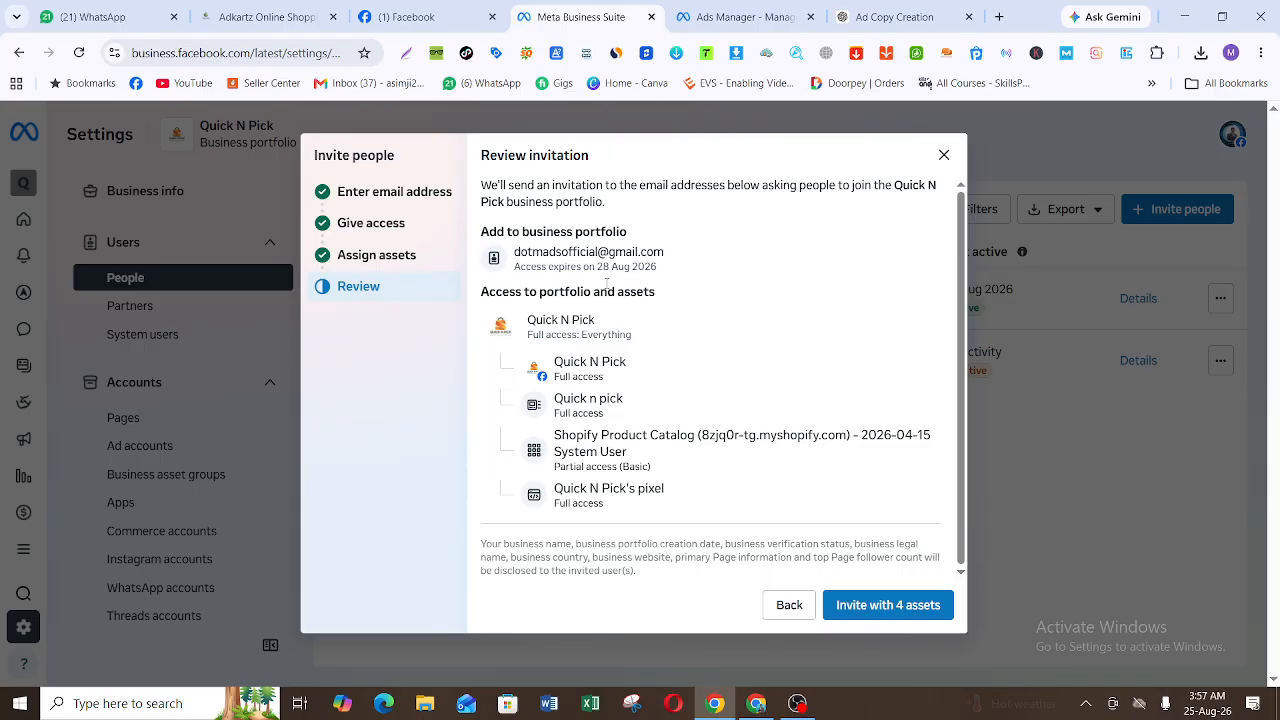
{"action": "left_click", "coordinate": [873, 604]}
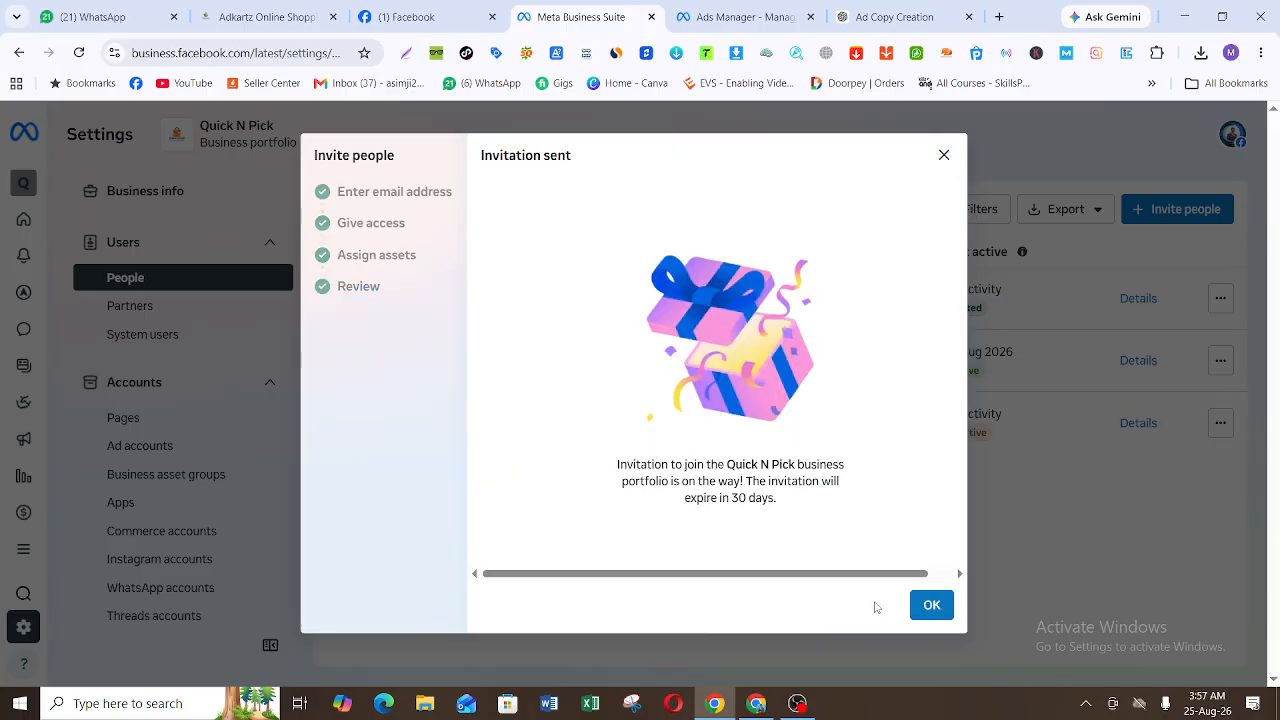
Step: Close the sent invitation's confirmation and open the Partners settings of the portfolio
{"action": "left_click", "coordinate": [933, 607]}
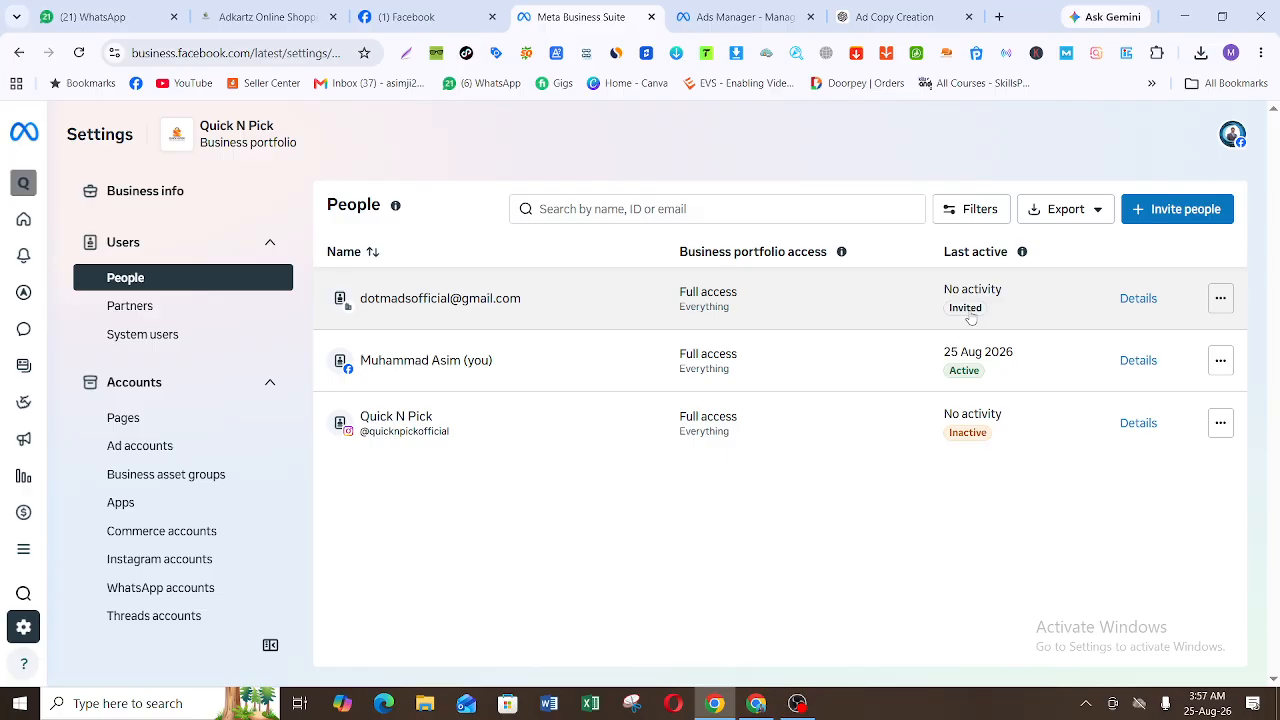
{"action": "left_click", "coordinate": [194, 312]}
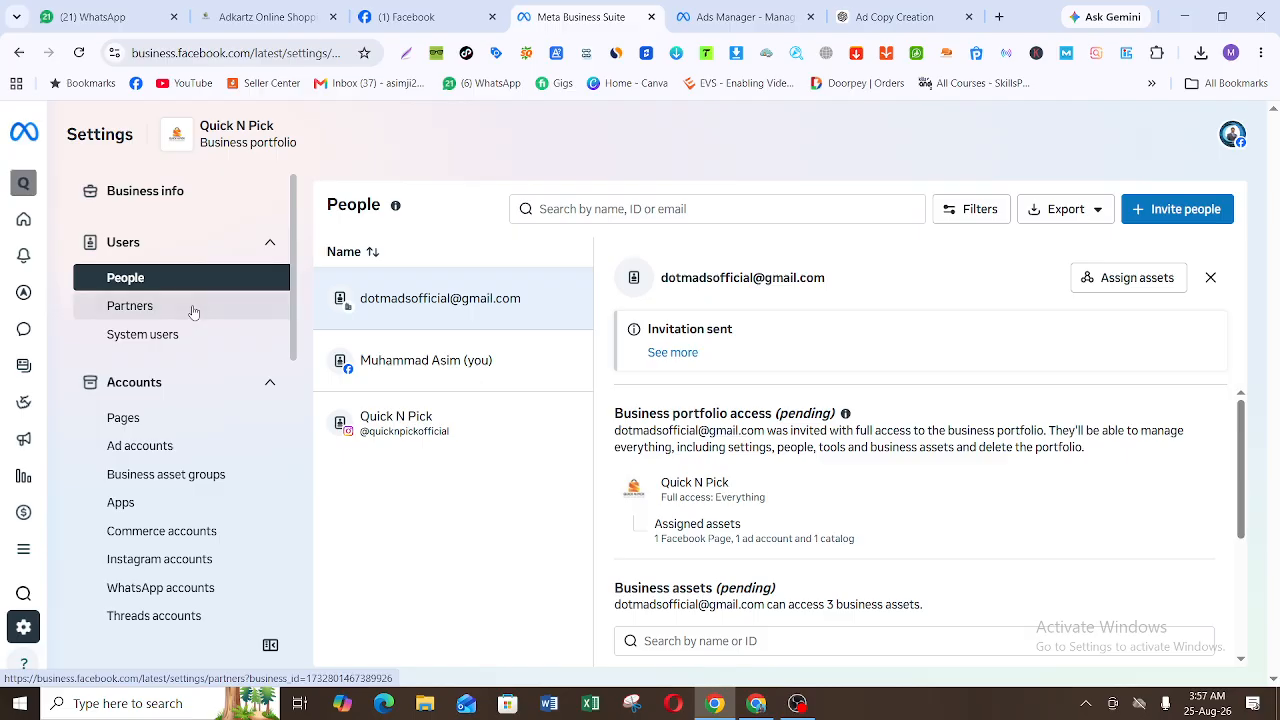
{"action": "left_click", "coordinate": [194, 312]}
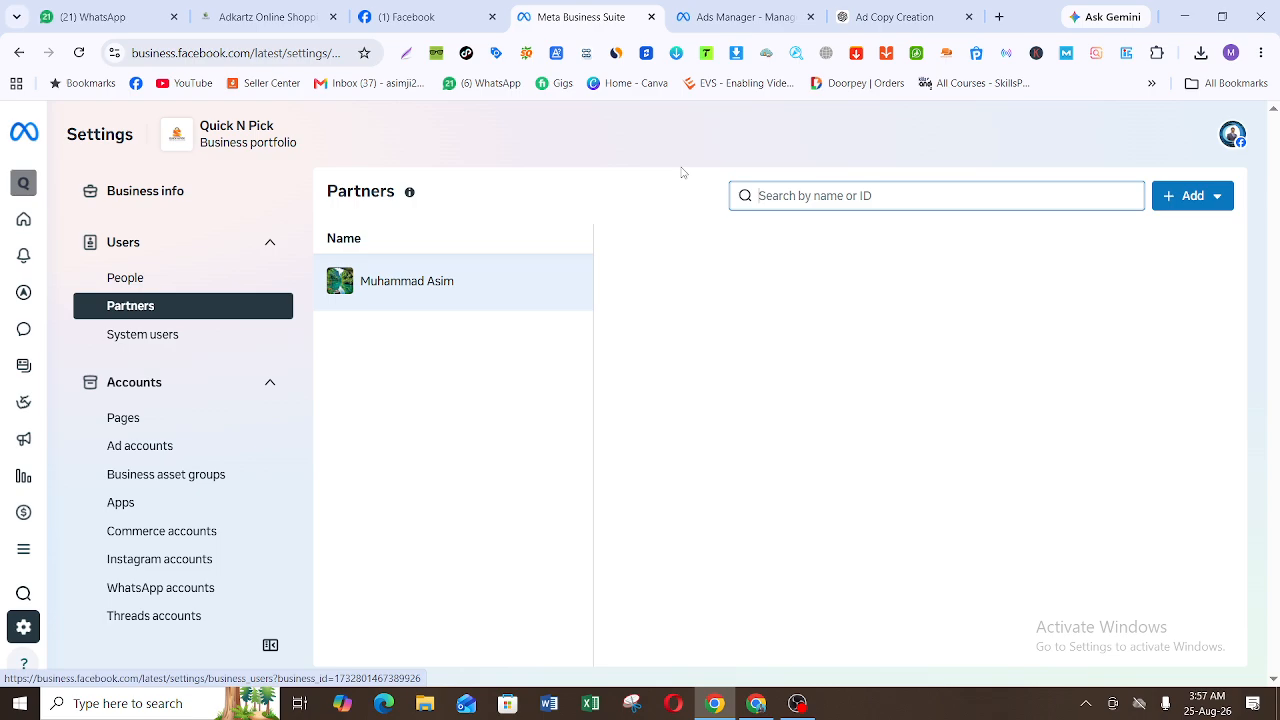
Step: Start a request asking a partner to assign their assets, and examine the partner contact fields
{"action": "left_click", "coordinate": [1172, 195]}
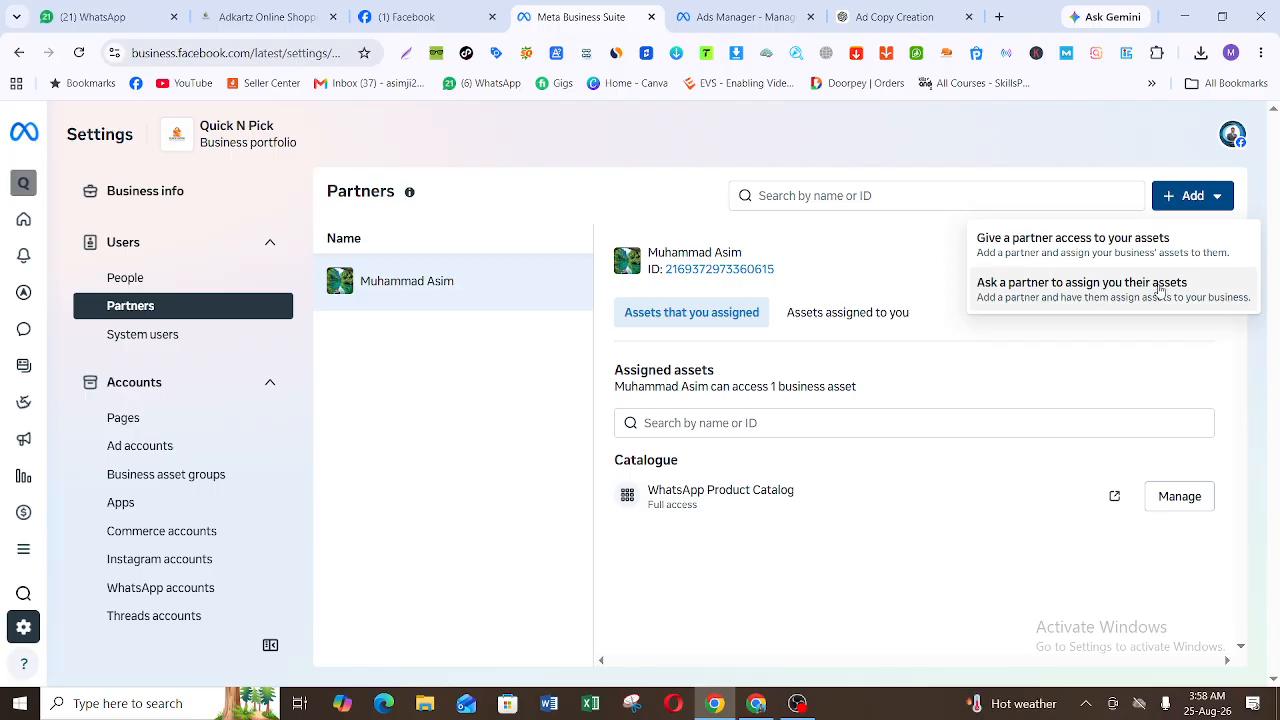
{"action": "left_click", "coordinate": [1085, 291]}
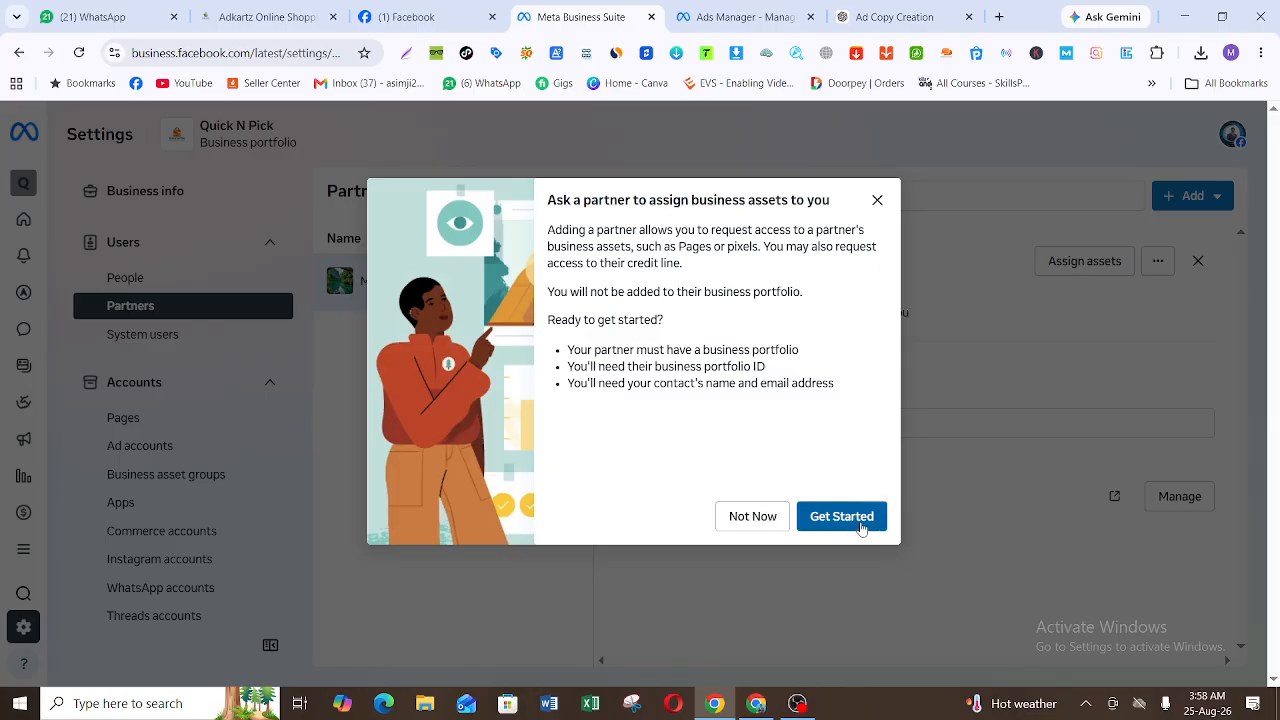
{"action": "left_click", "coordinate": [862, 521]}
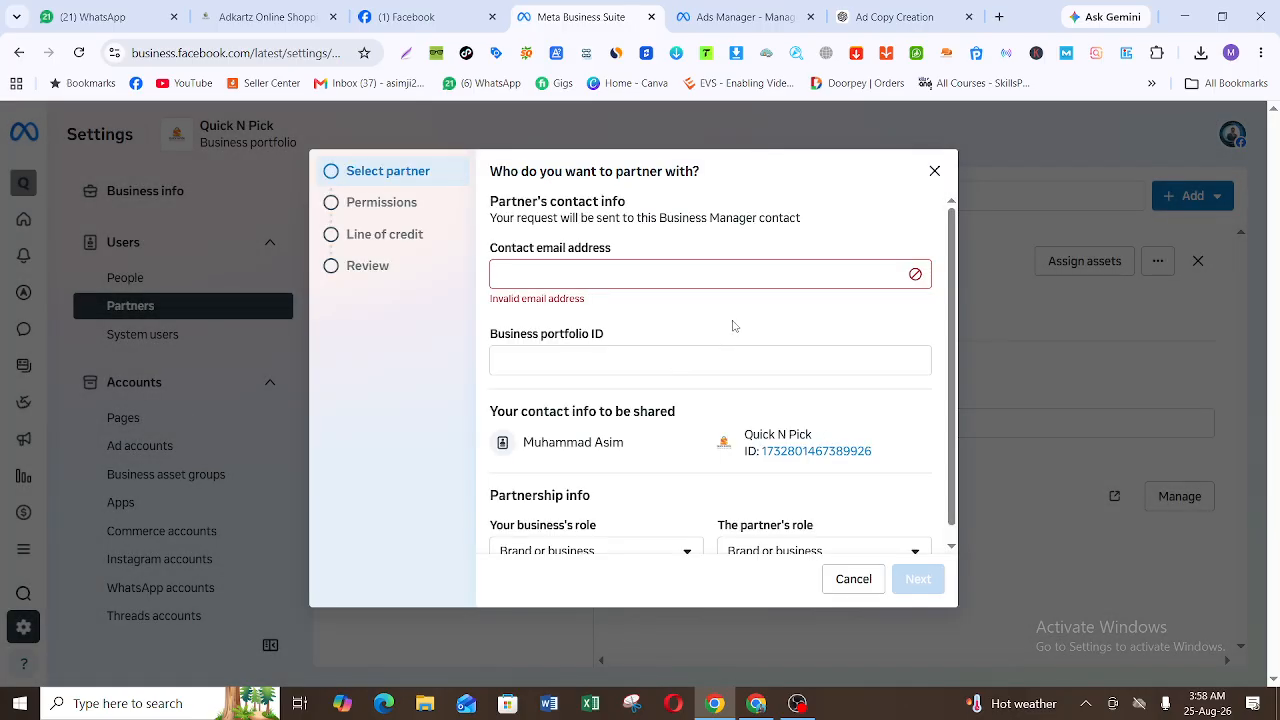
{"action": "left_click", "coordinate": [709, 277]}
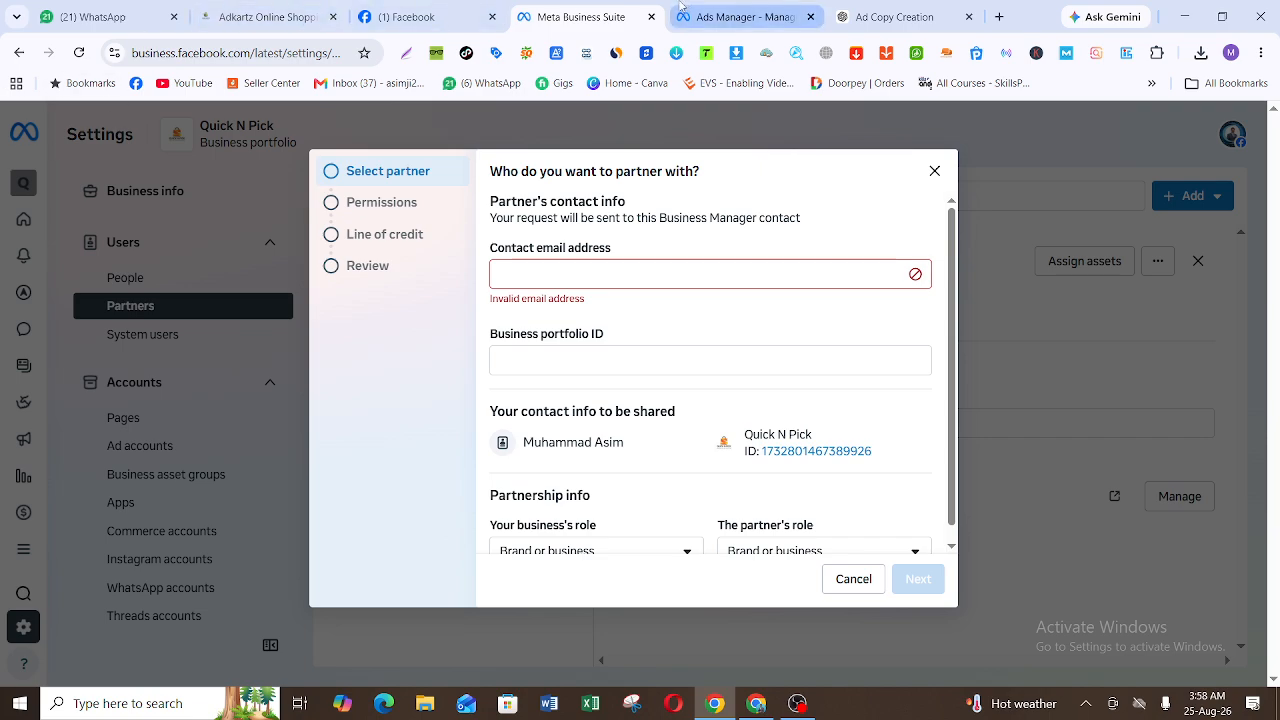
{"action": "left_click", "coordinate": [680, 8]}
{"action": "left_click", "coordinate": [580, 17]}
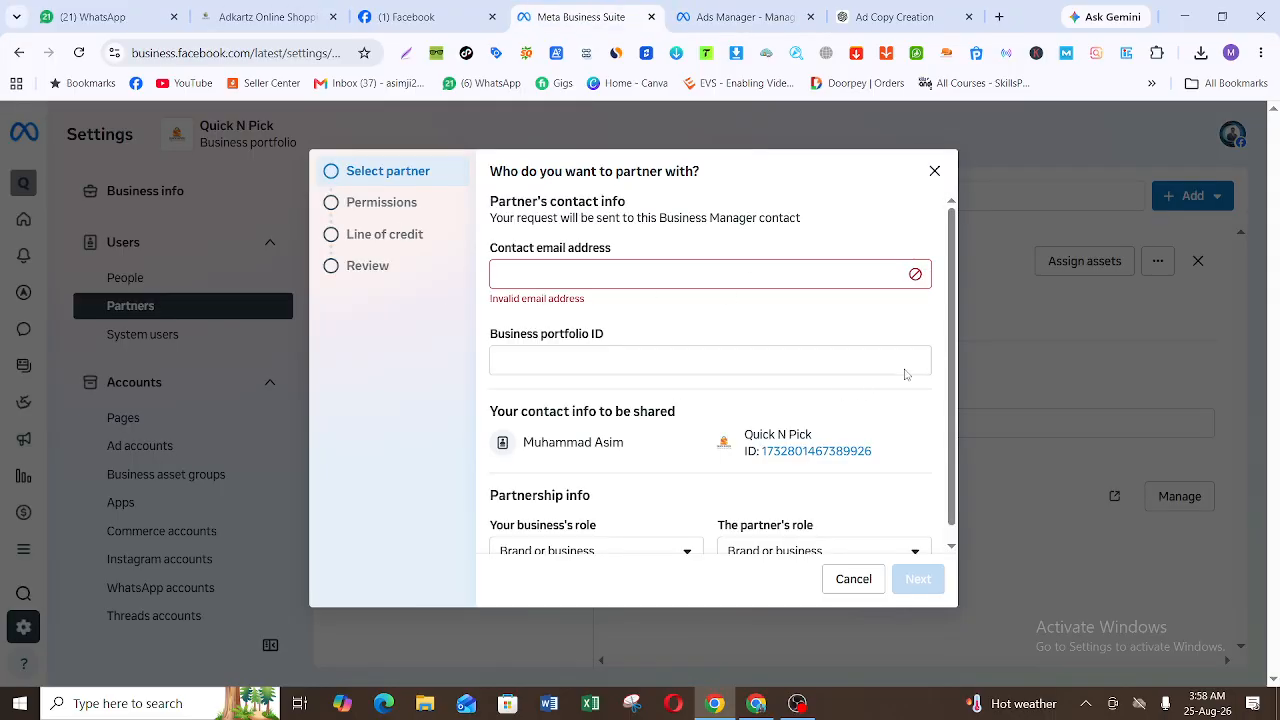
Step: Examine the role options for your business and the partner, and close the partner request without sending it
{"action": "left_click_drag", "start_coordinate": [955, 346], "coordinate": [959, 404]}
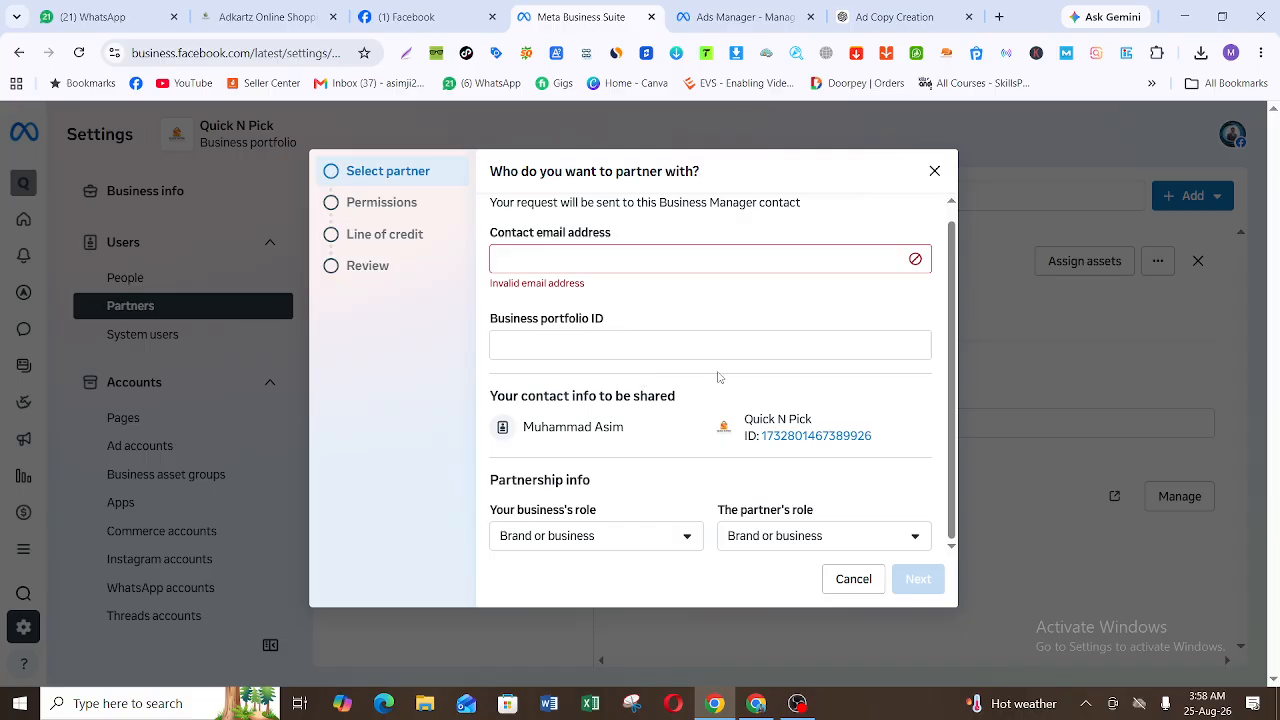
{"action": "left_click", "coordinate": [621, 541]}
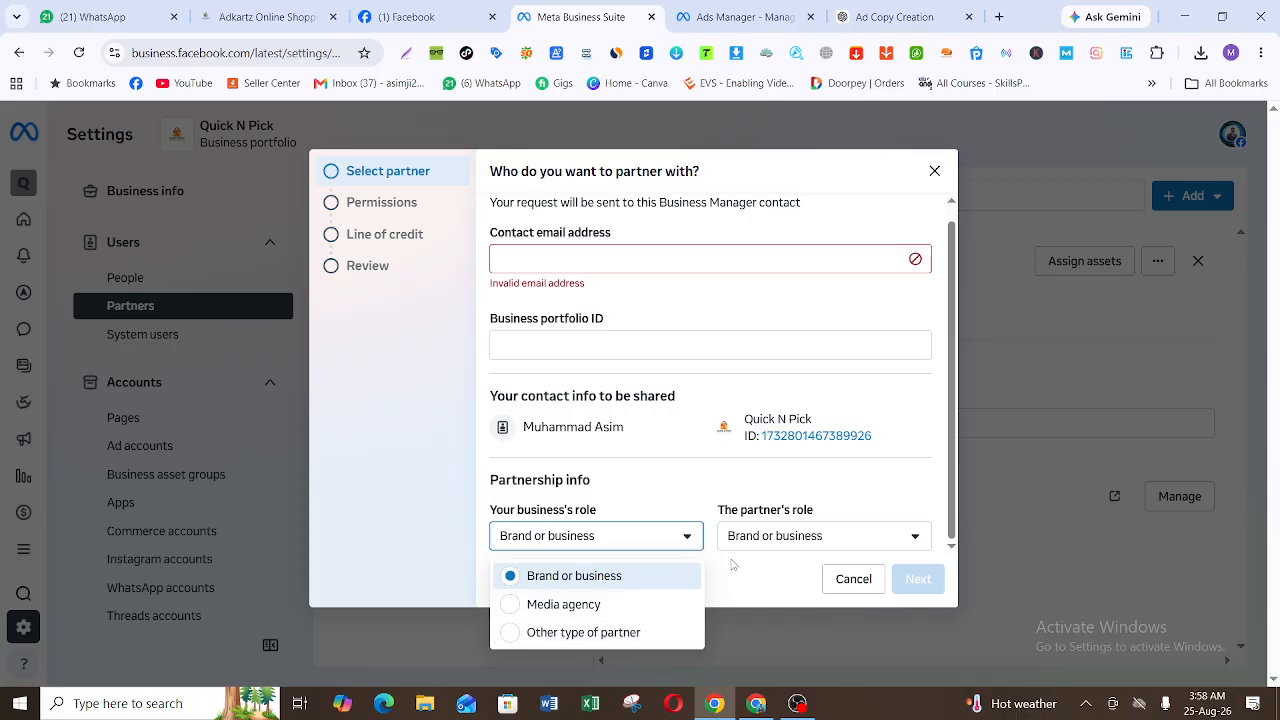
{"action": "left_click", "coordinate": [767, 548]}
{"action": "left_click", "coordinate": [767, 548]}
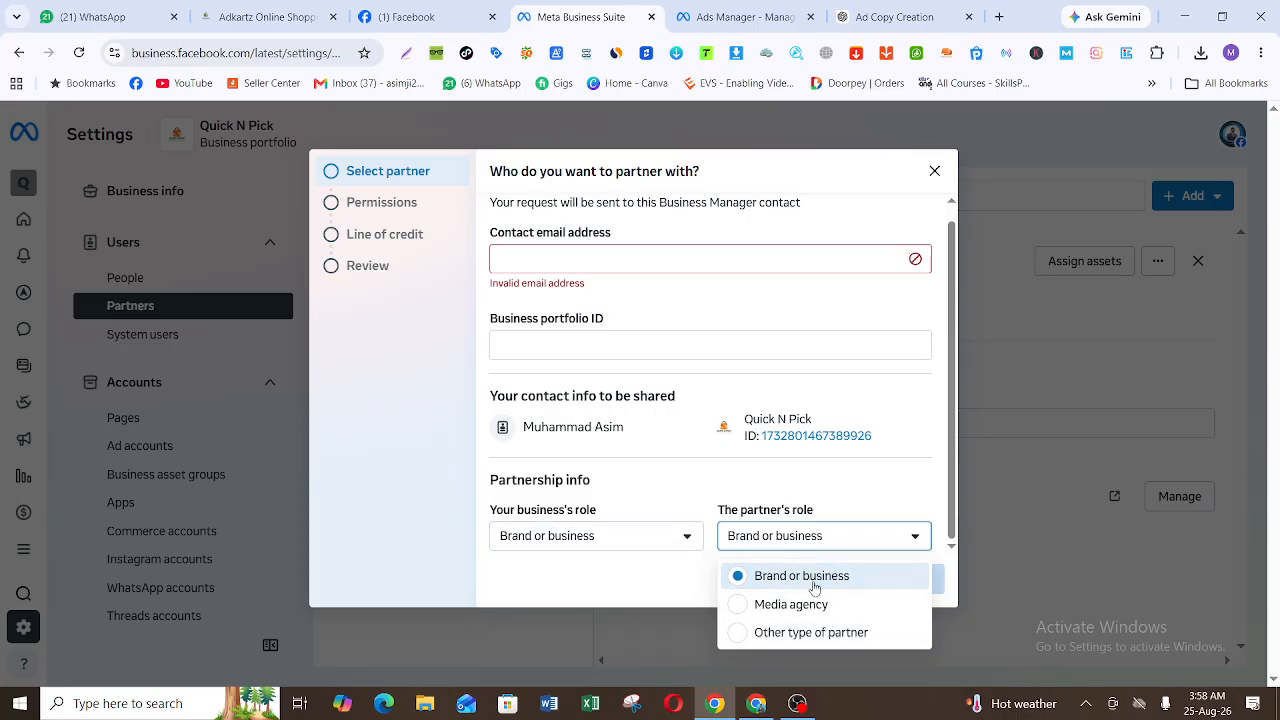
{"action": "left_click", "coordinate": [840, 480]}
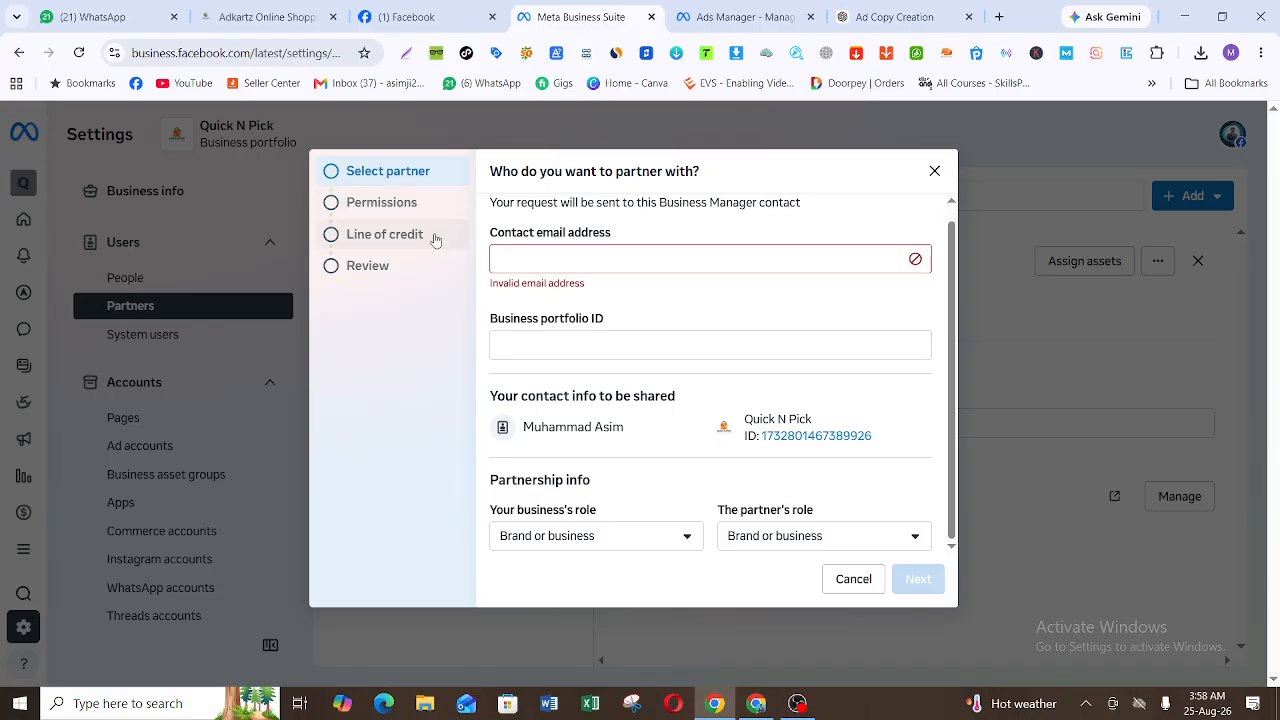
{"action": "left_click", "coordinate": [934, 174]}
Step: Check the list of business portfolios without switching, and examine the options for adding a partner
{"action": "mouse_move", "coordinate": [42, 185]}
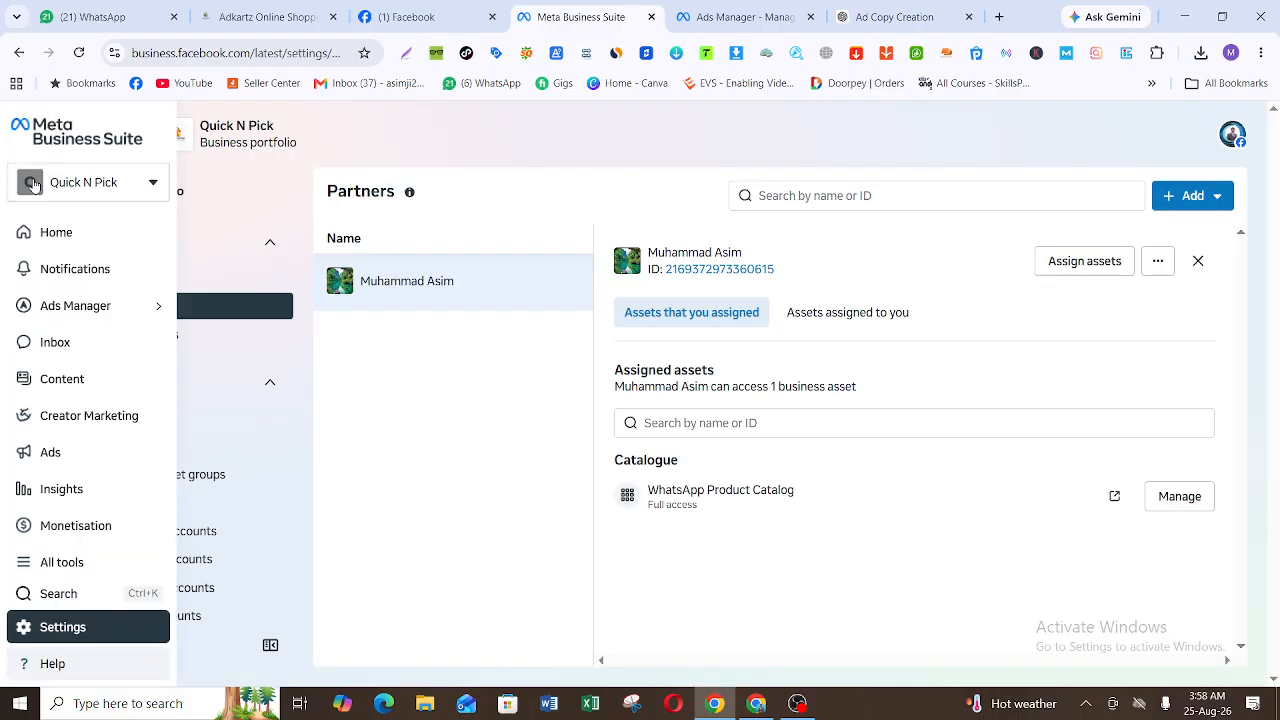
{"action": "left_click", "coordinate": [88, 183]}
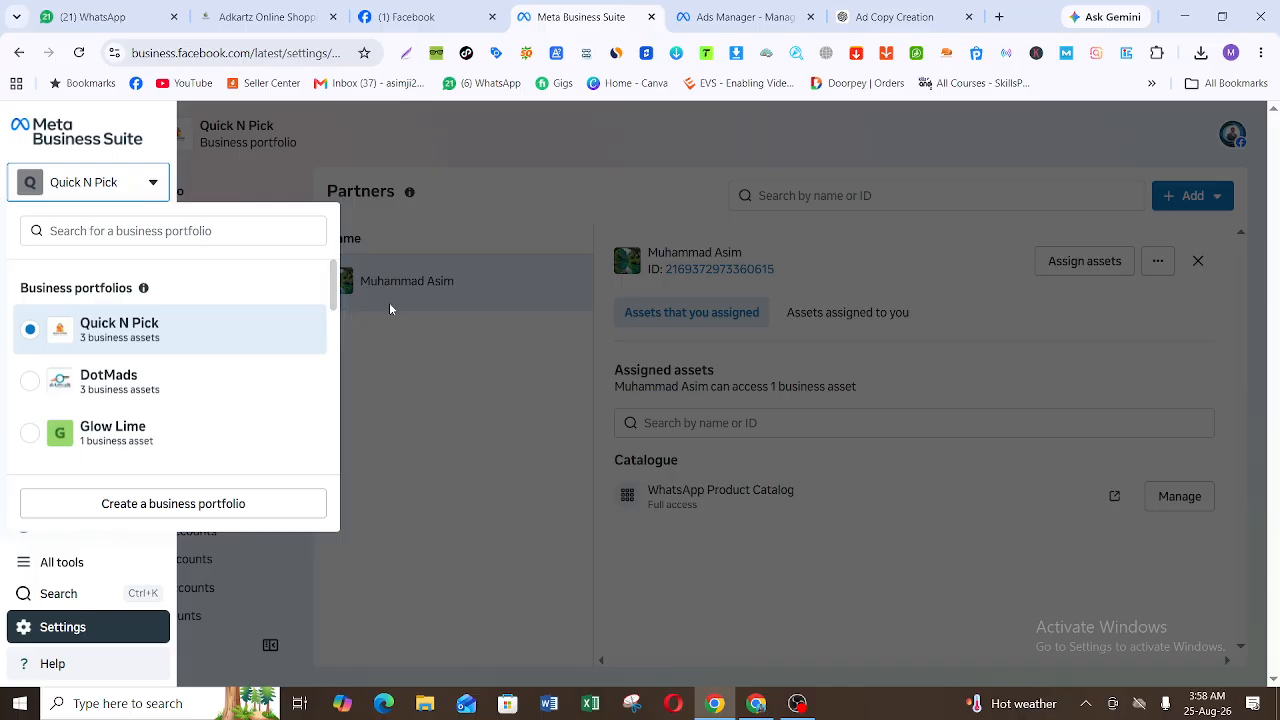
{"action": "left_click", "coordinate": [362, 151]}
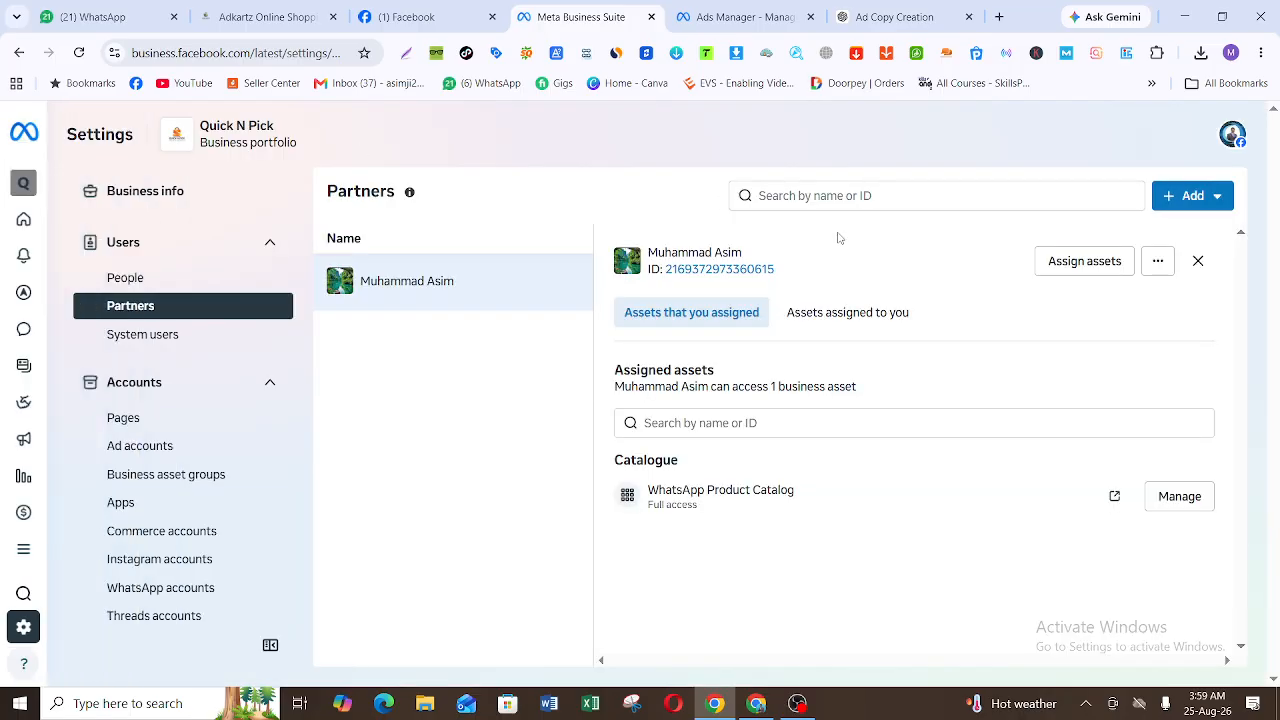
{"action": "left_click", "coordinate": [1217, 199]}
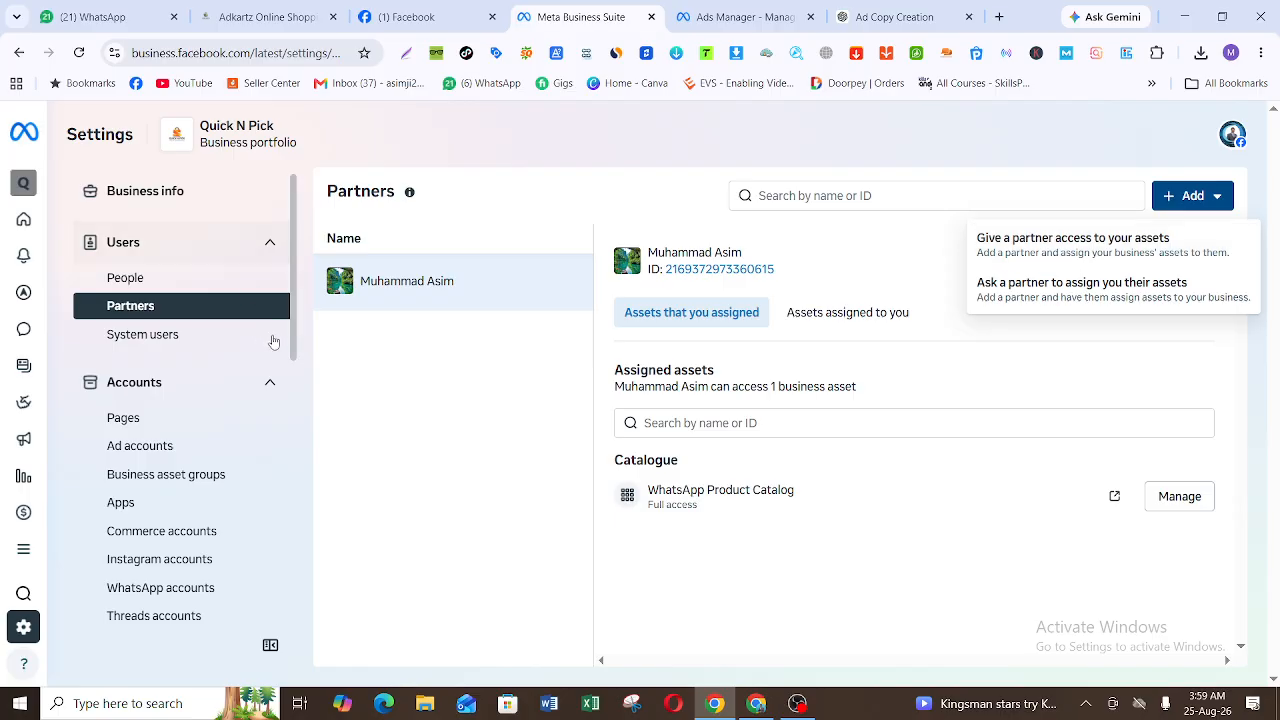
Step: Open the Pages settings and start adding an existing Facebook Page to the portfolio
{"action": "scroll", "coordinate": [290, 290], "scroll_direction": "down", "scroll_amount": 2}
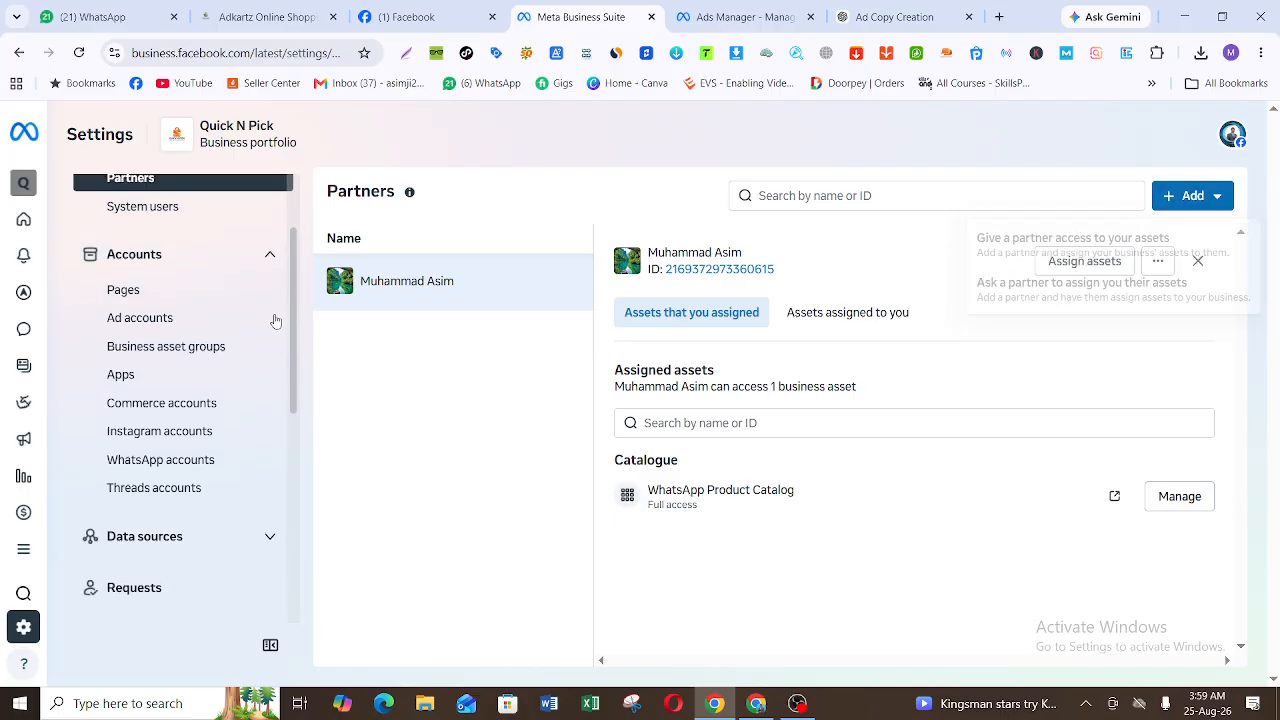
{"action": "left_click", "coordinate": [217, 297]}
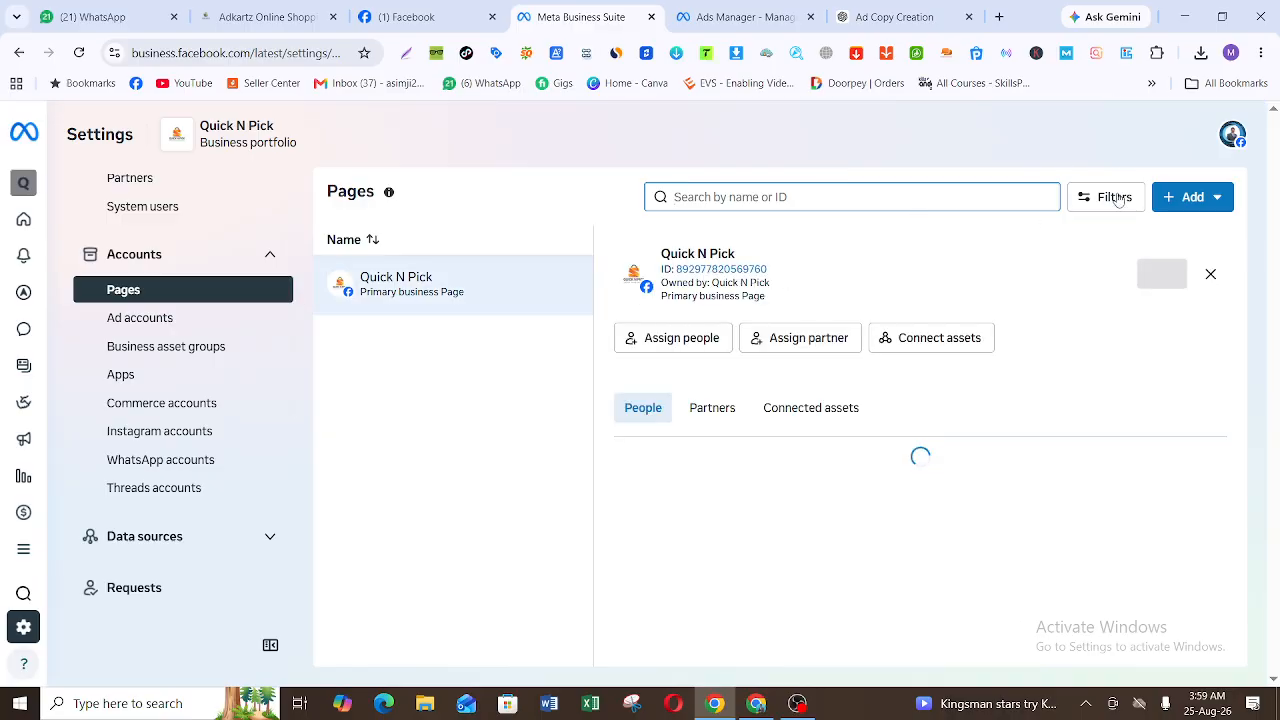
{"action": "left_click", "coordinate": [1183, 199]}
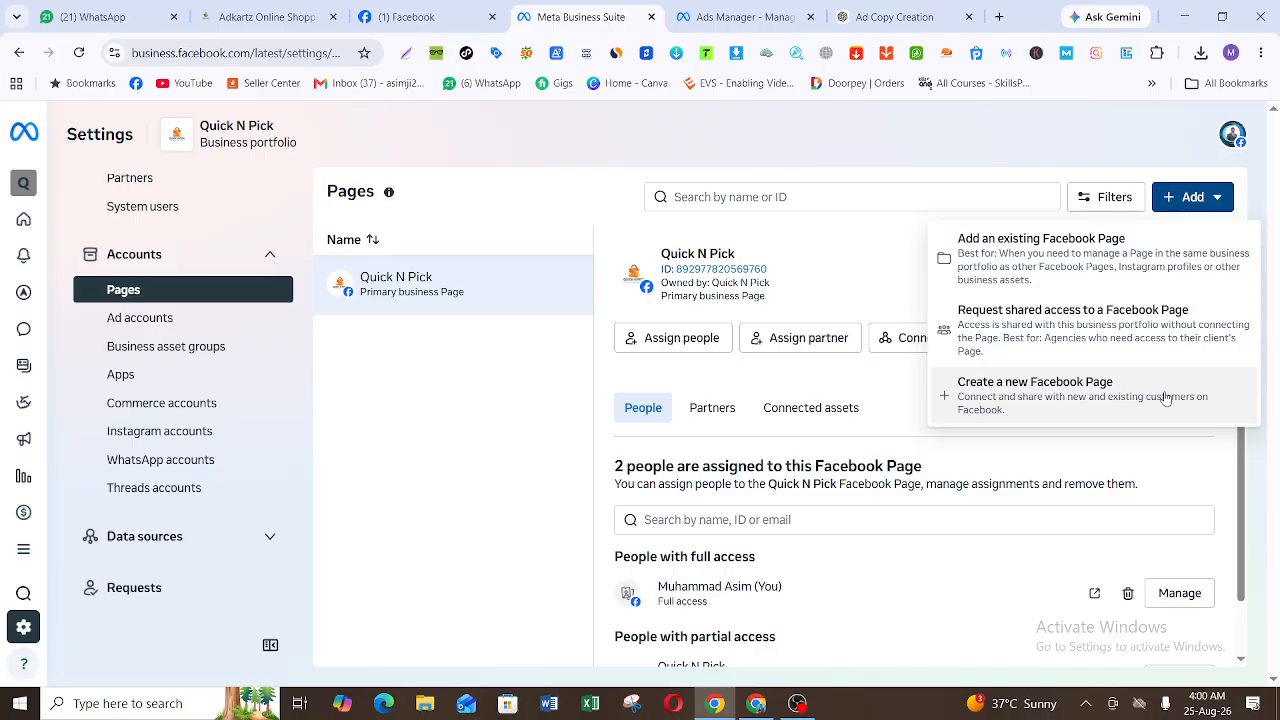
{"action": "left_click", "coordinate": [1156, 257]}
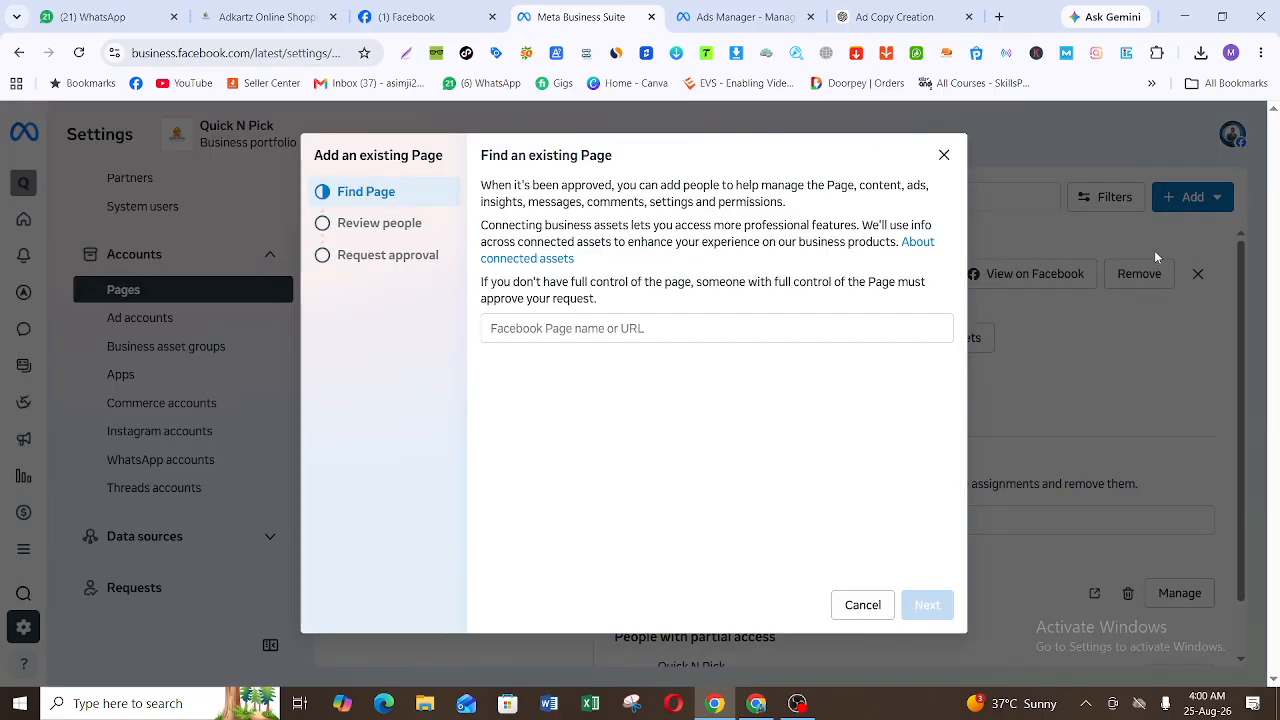
{"action": "left_click", "coordinate": [613, 336]}
Step: Copy the Quick N Pick Page's URL, facebook.com/quicknpickofficial, from Facebook and return to Meta Business Suite
{"action": "left_click", "coordinate": [398, 16]}
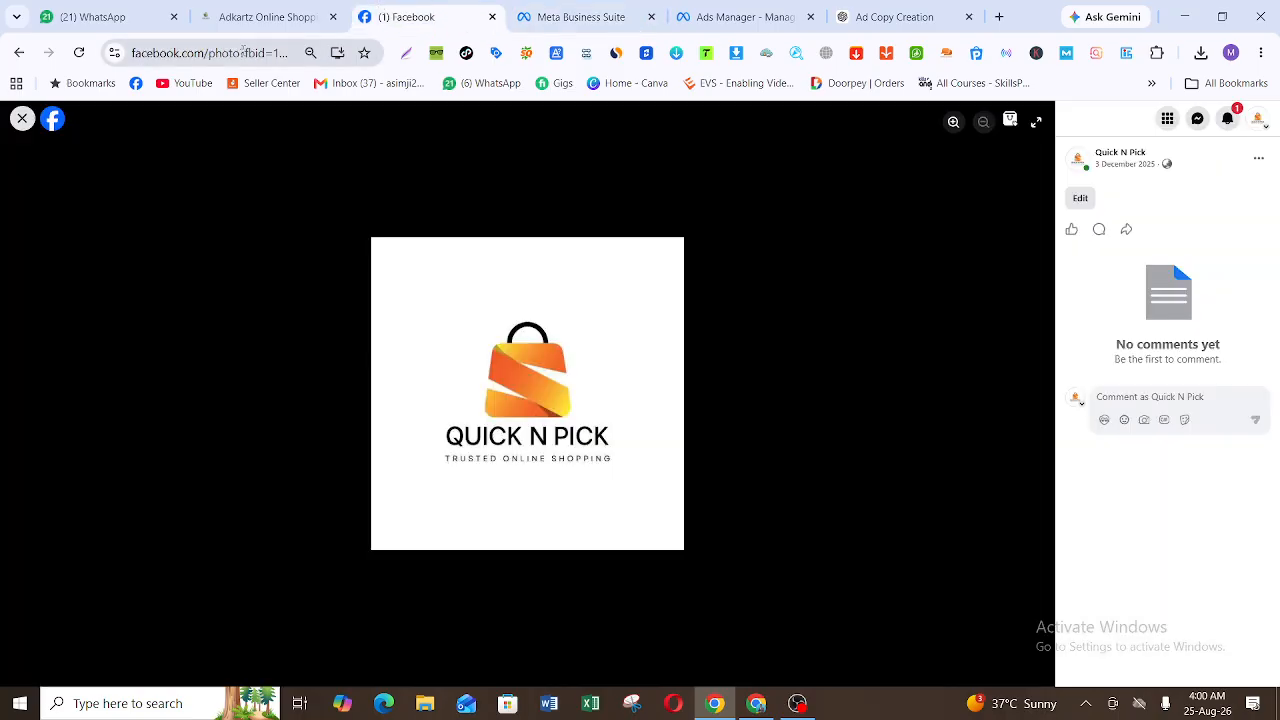
{"action": "left_click", "coordinate": [22, 118]}
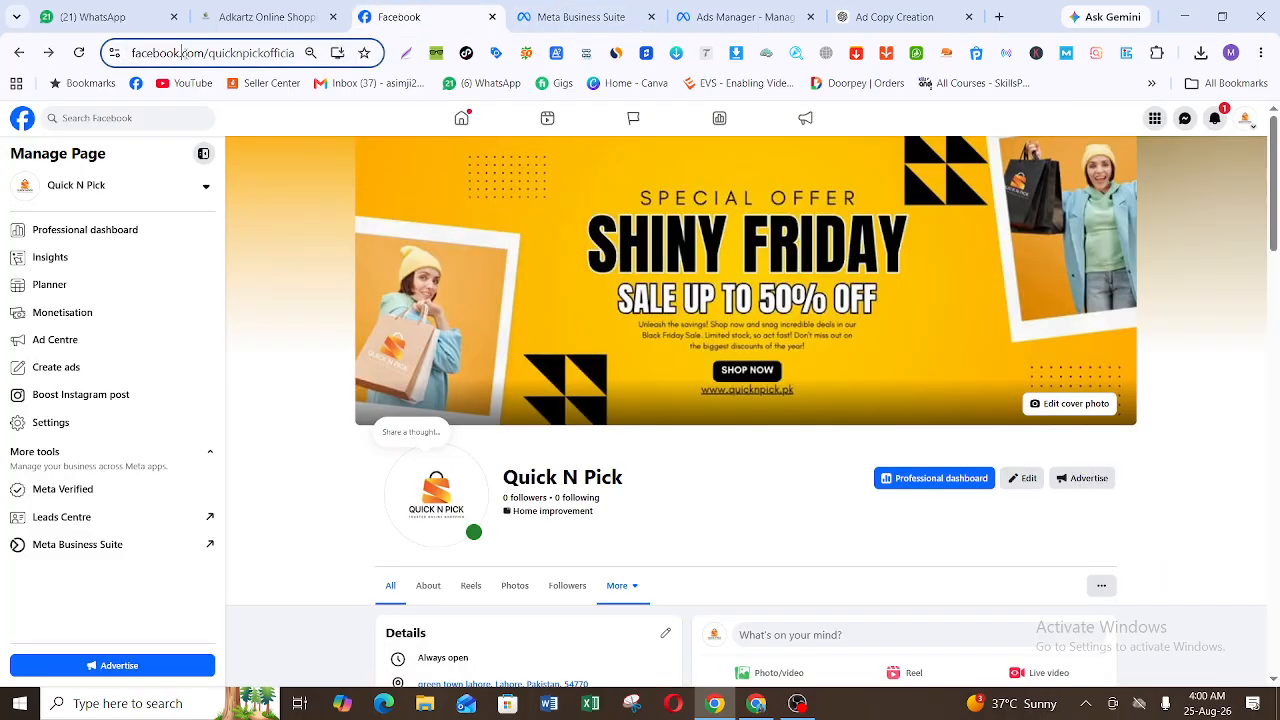
{"action": "left_click", "coordinate": [186, 56]}
{"action": "key", "text": "ctrl+c"}
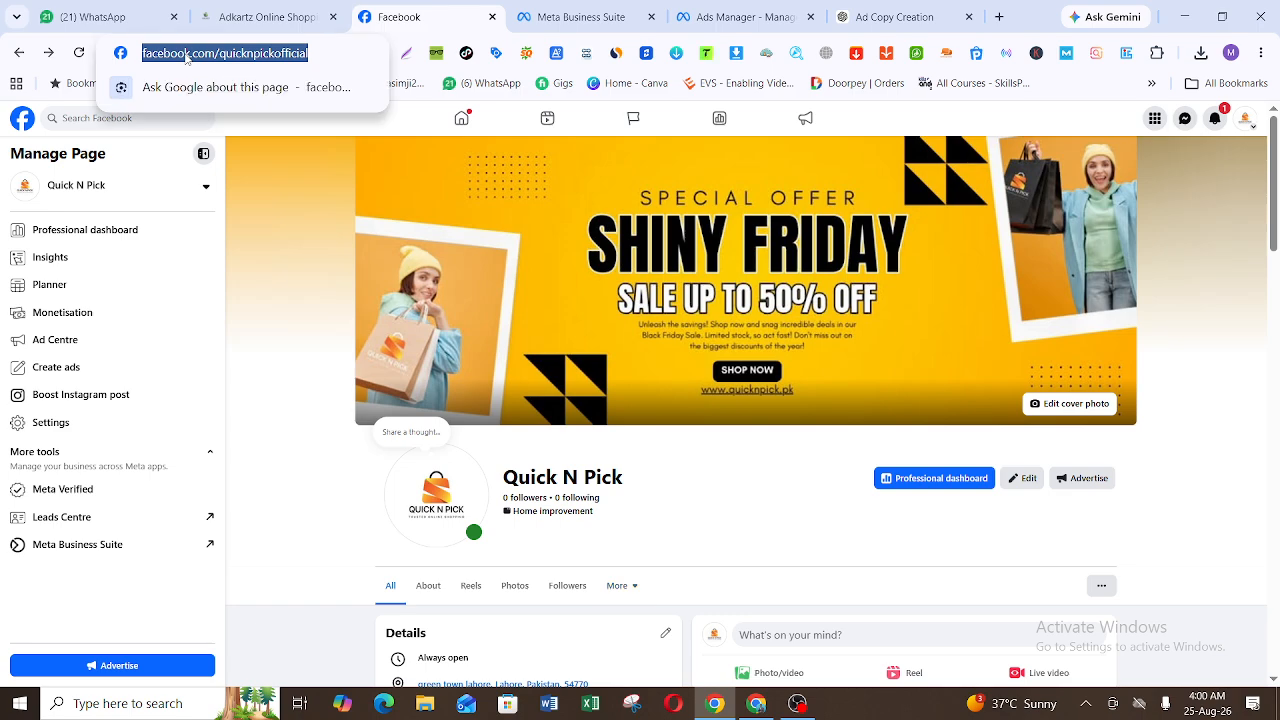
{"action": "left_click", "coordinate": [728, 14]}
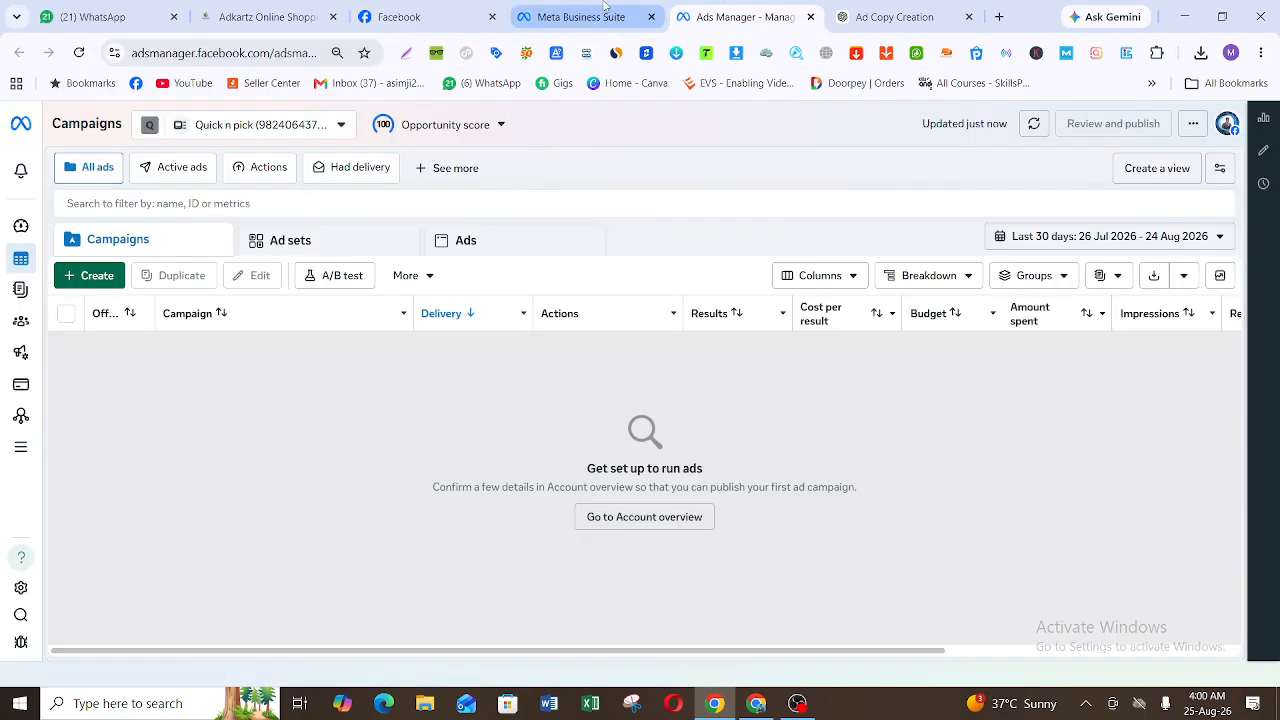
{"action": "left_click", "coordinate": [604, 10]}
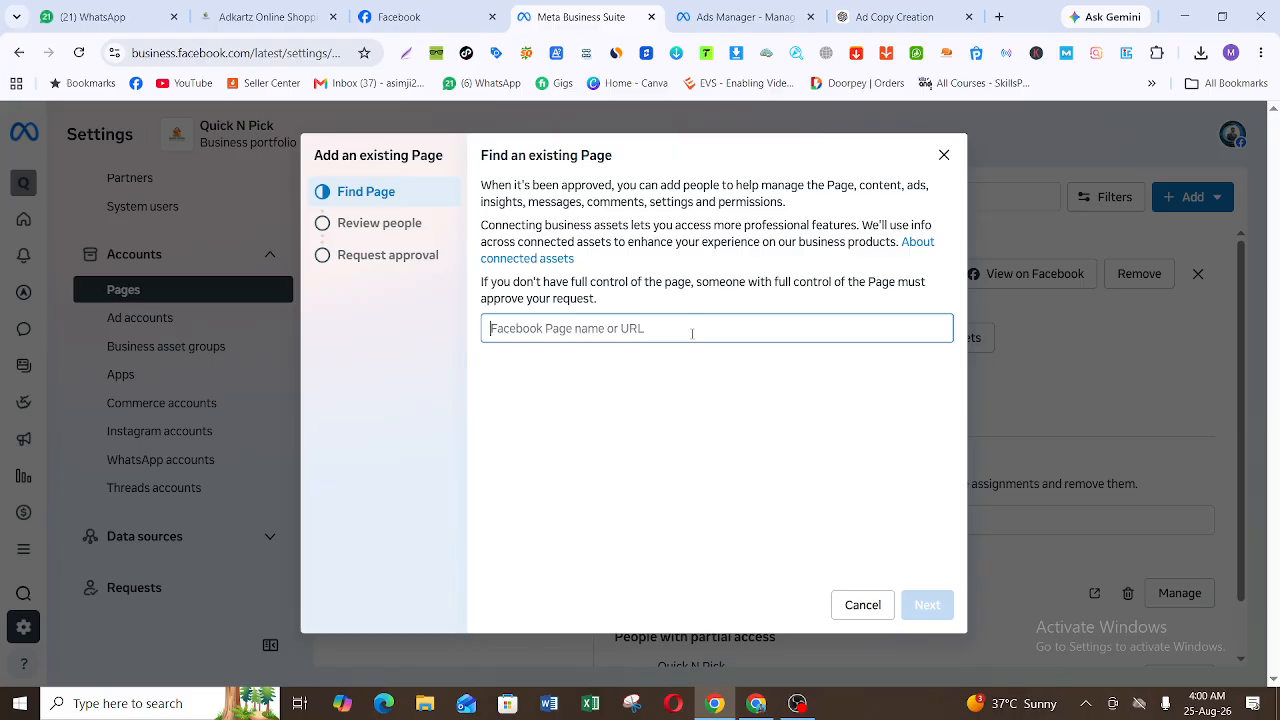
{"action": "key", "text": "ctrl+v"}
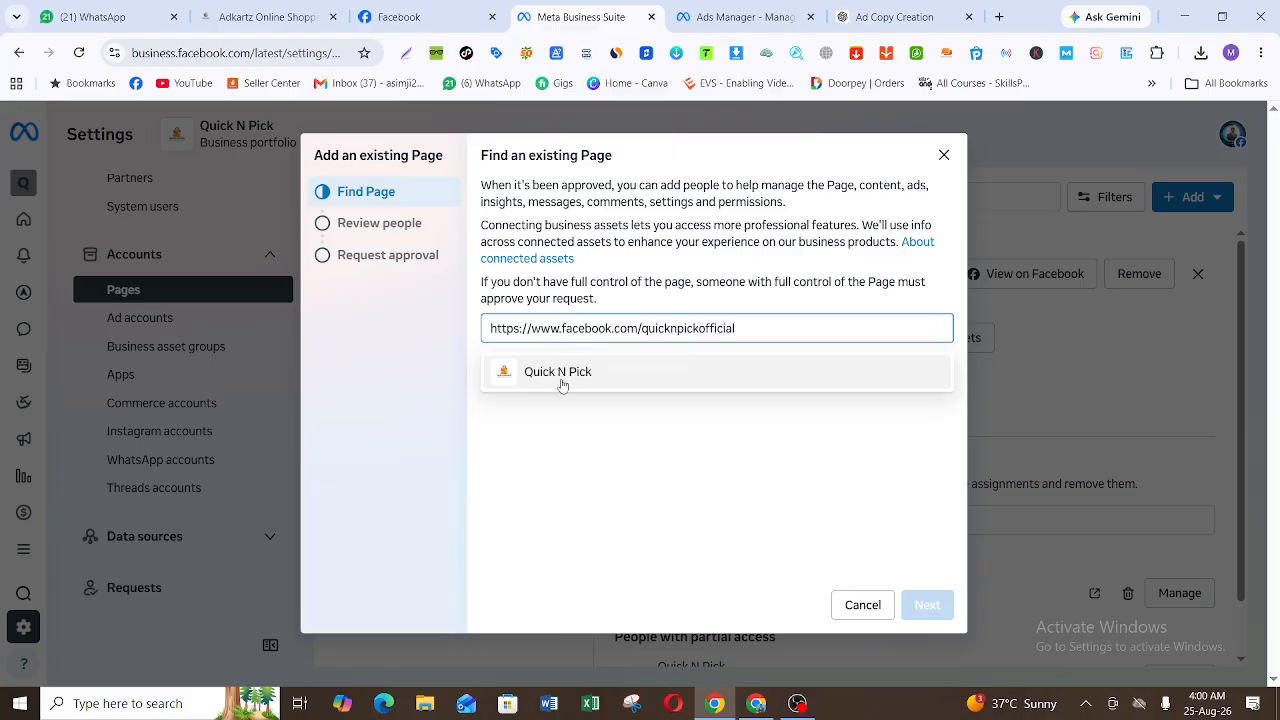
{"action": "left_click", "coordinate": [603, 377]}
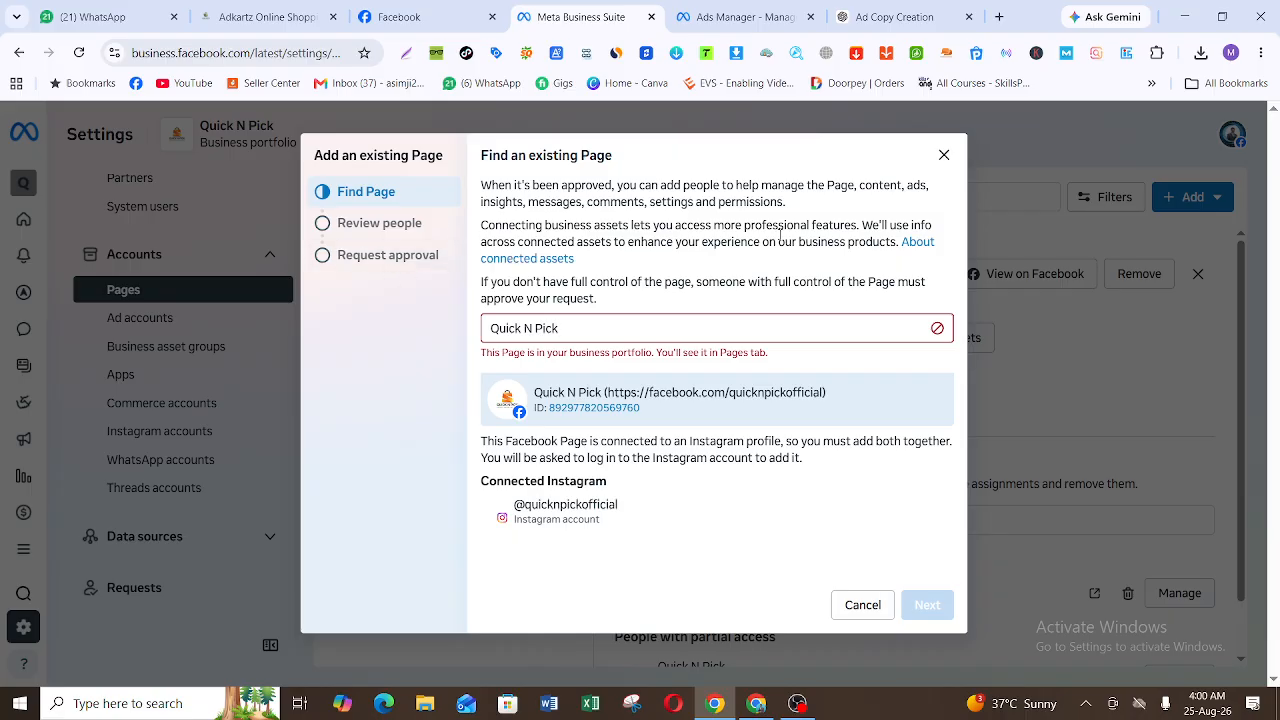
{"action": "left_click", "coordinate": [946, 157]}
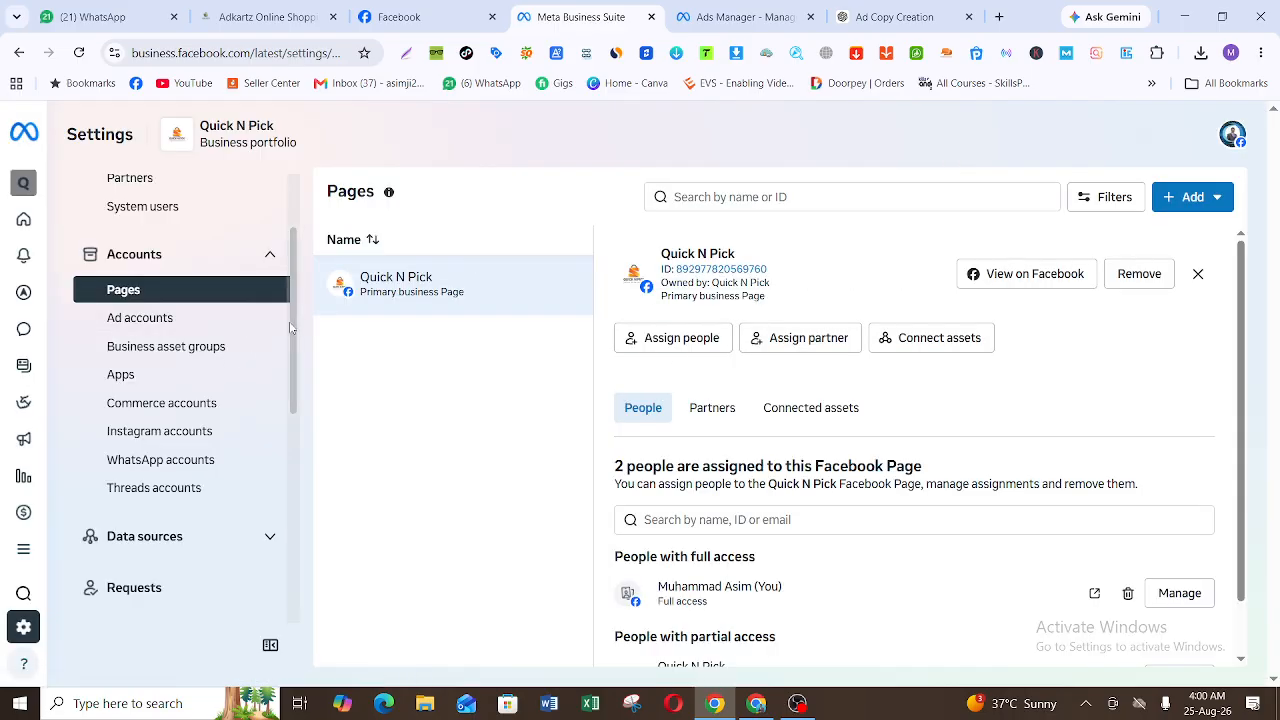
{"action": "left_click", "coordinate": [185, 440]}
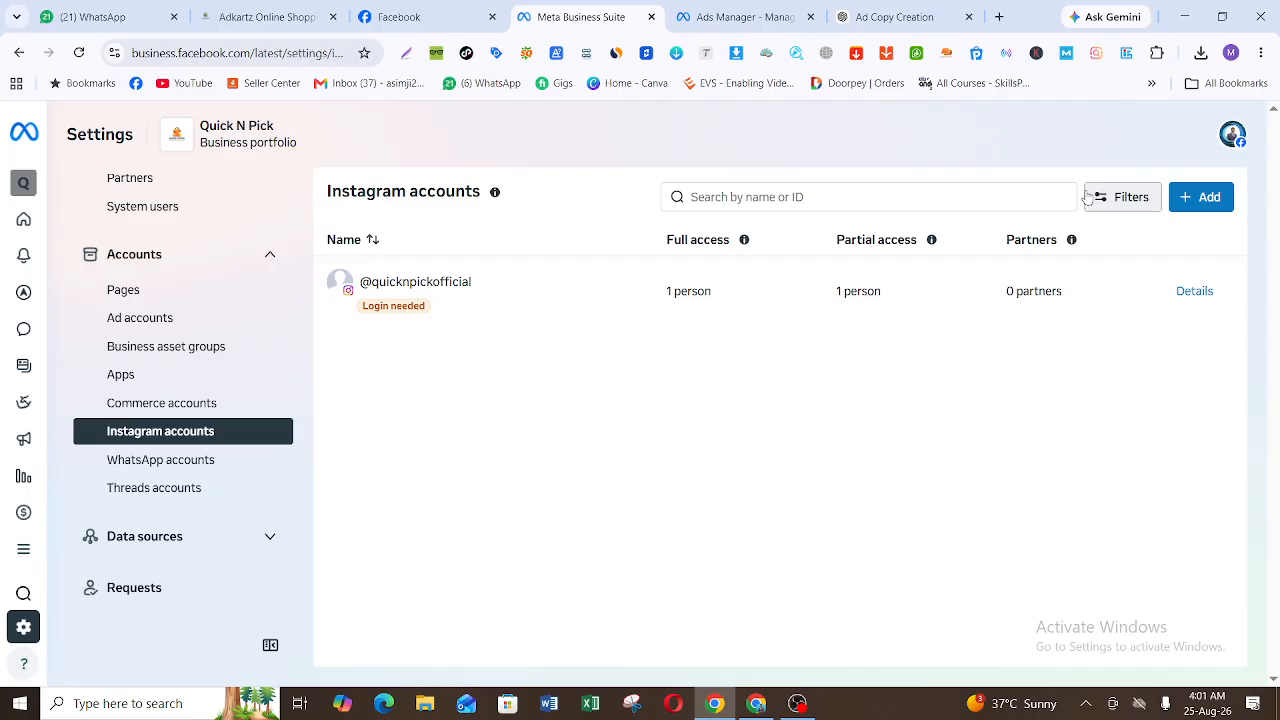
{"action": "left_click", "coordinate": [595, 290]}
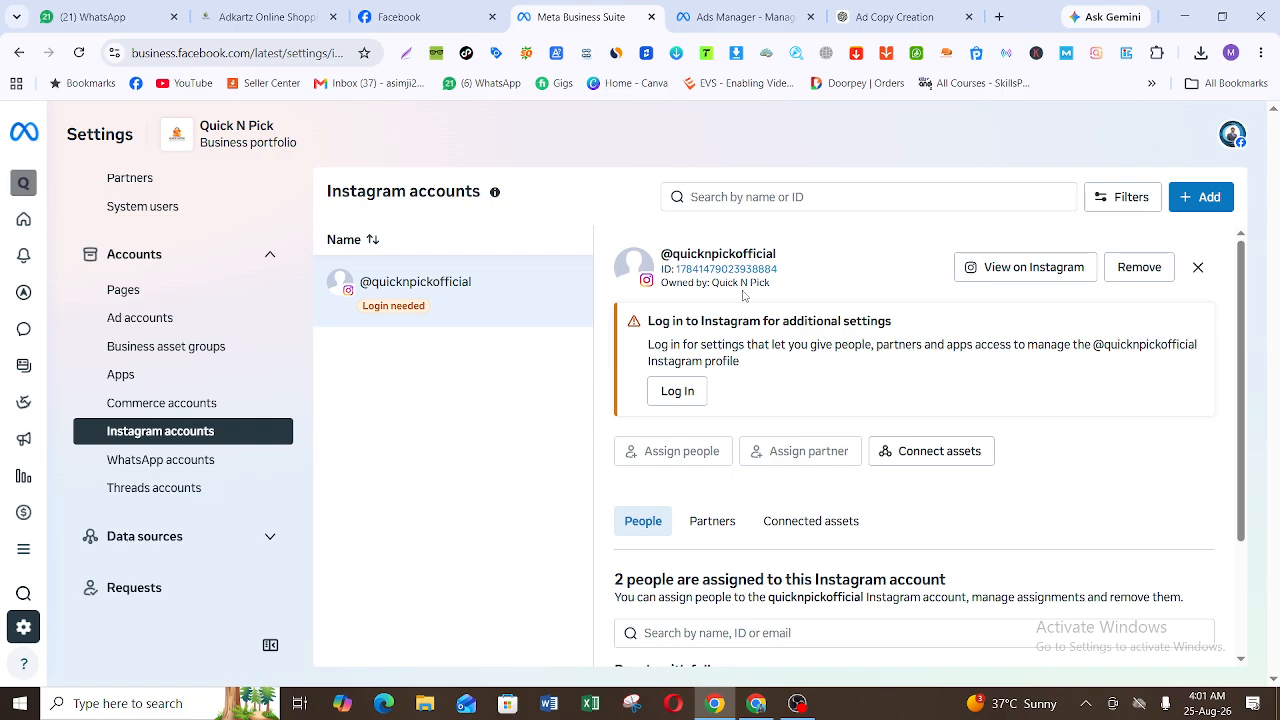
{"action": "left_click", "coordinate": [1208, 199]}
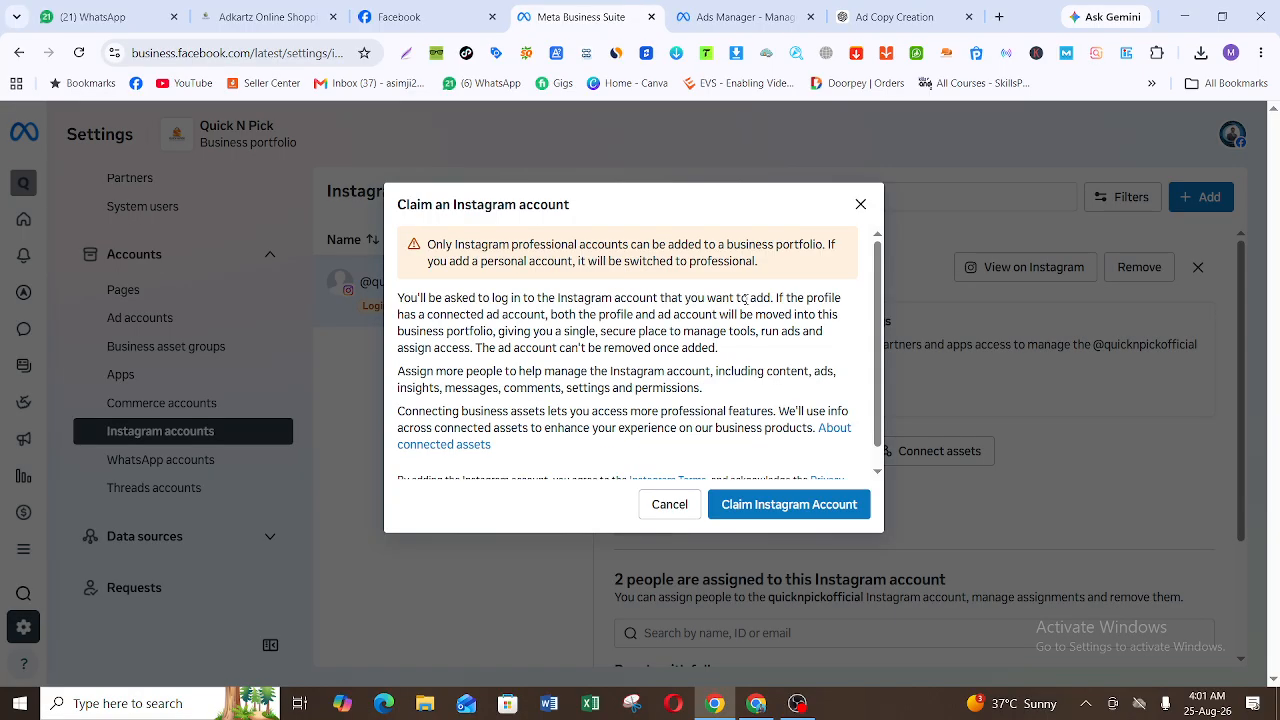
{"action": "left_click", "coordinate": [851, 503]}
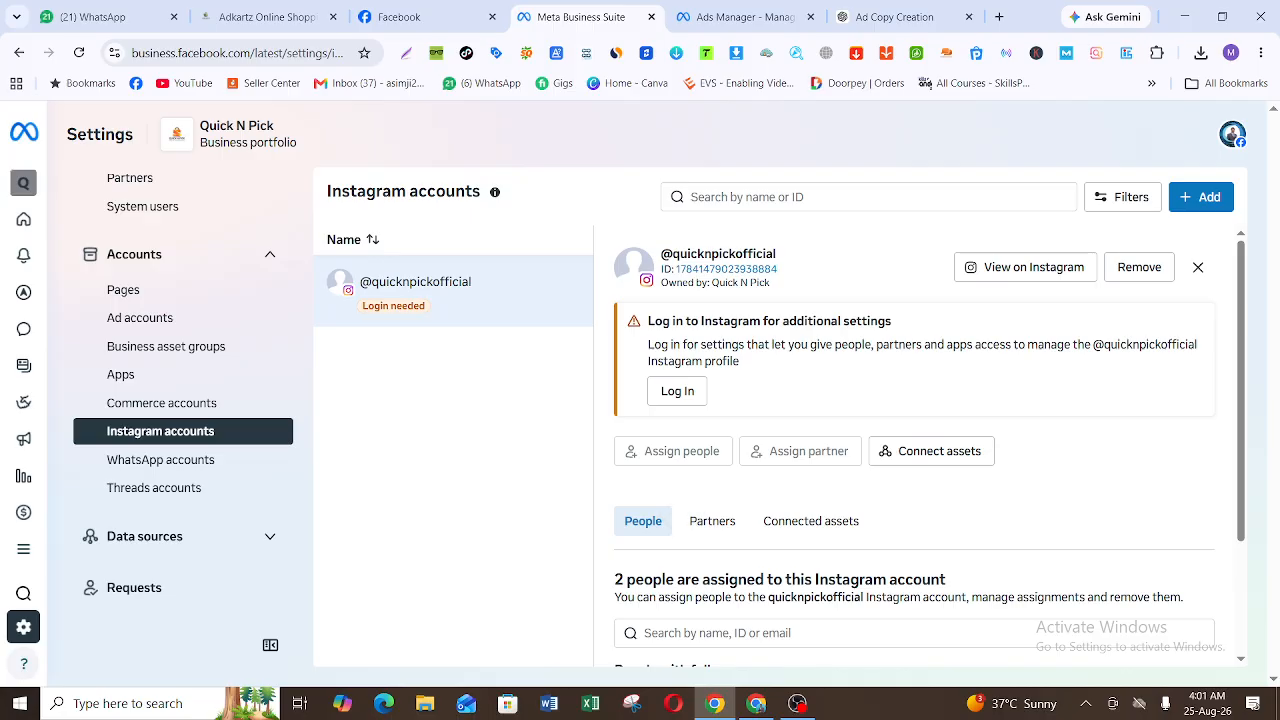
Step: In the WhatsApp accounts settings, try to create a Quick N Pick WhatsApp Business account in the Shopping and retail category, and close the dialog
{"action": "left_click", "coordinate": [220, 471]}
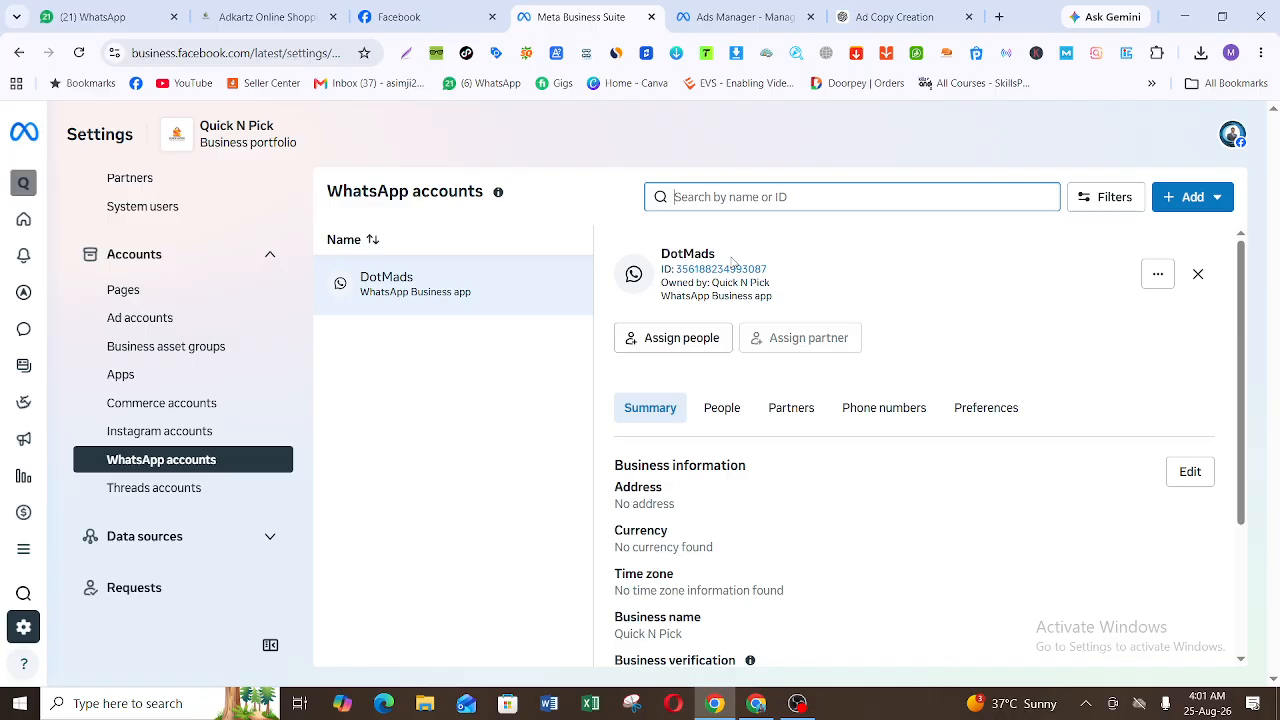
{"action": "left_click", "coordinate": [1200, 197]}
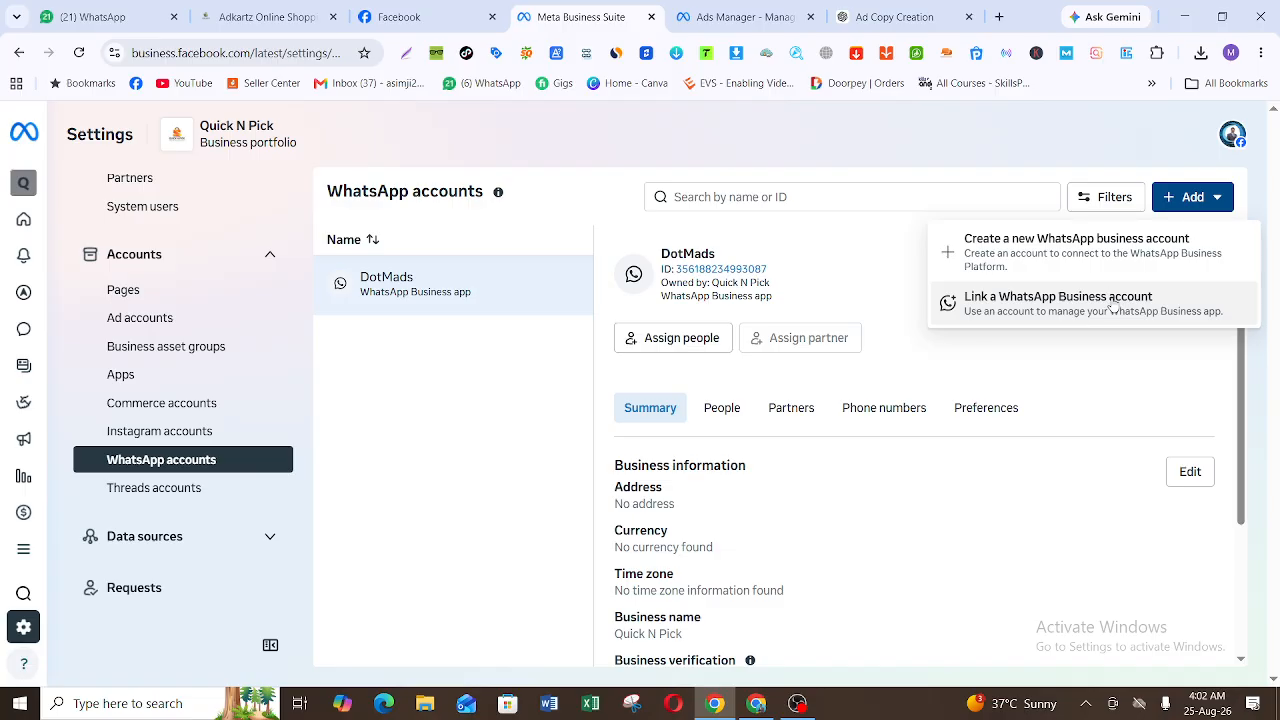
{"action": "left_click", "coordinate": [1117, 247]}
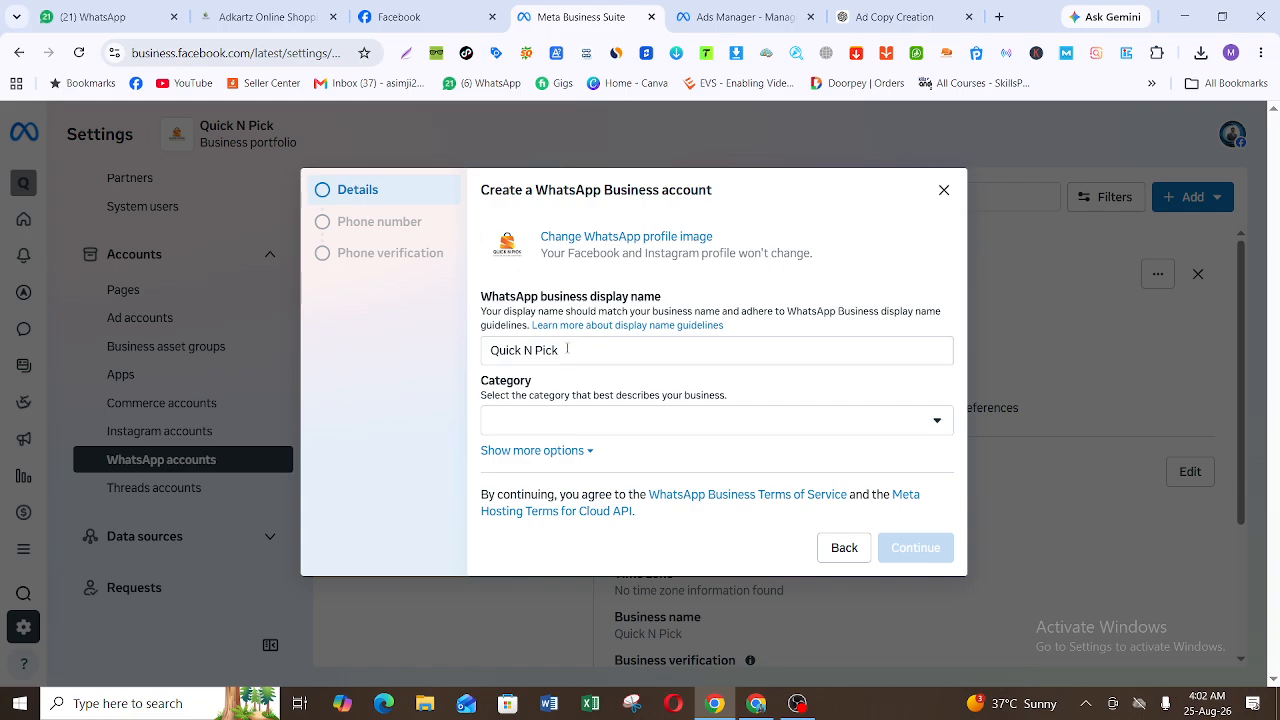
{"action": "left_click", "coordinate": [643, 431]}
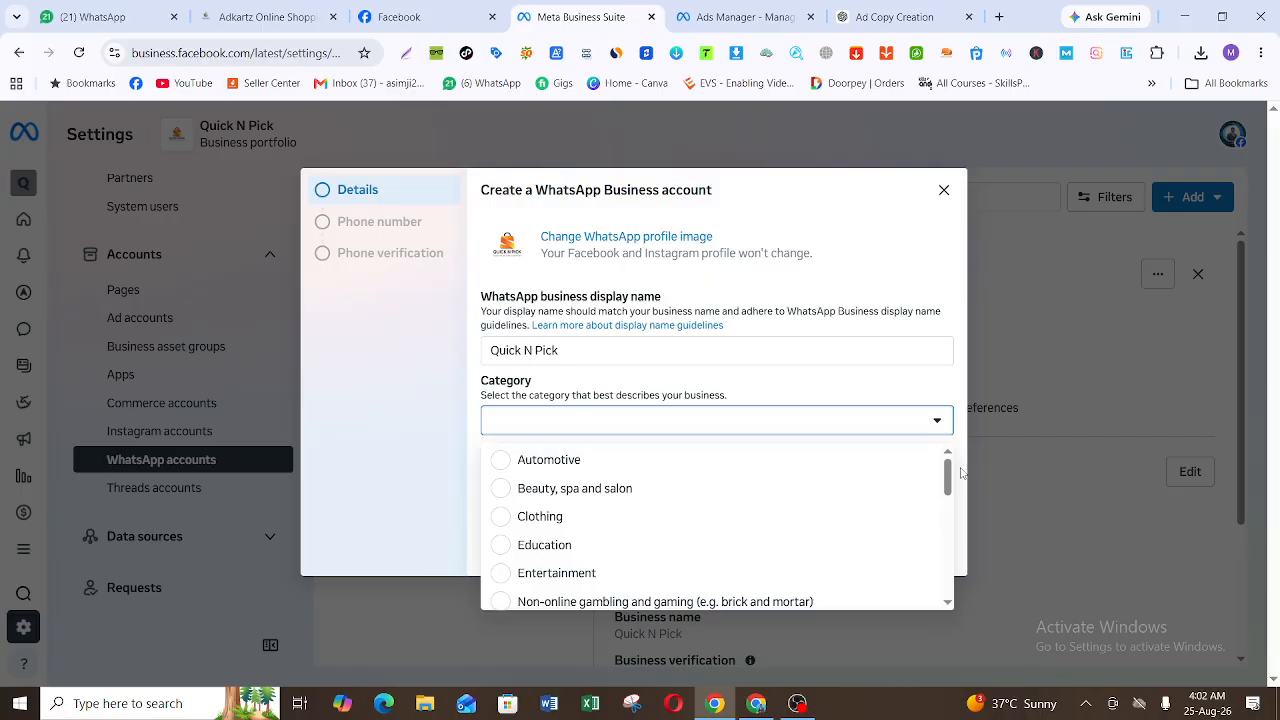
{"action": "left_click_drag", "start_coordinate": [948, 480], "coordinate": [952, 598]}
{"action": "left_click", "coordinate": [740, 507]}
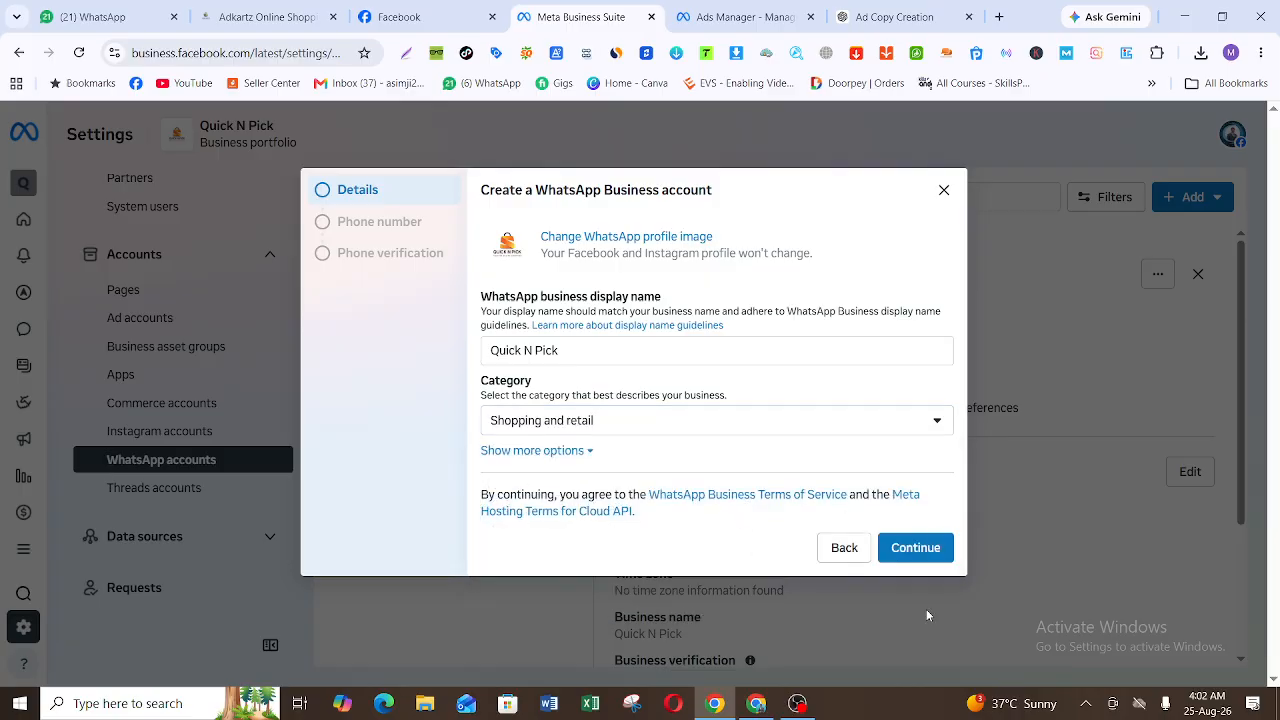
{"action": "left_click", "coordinate": [916, 550]}
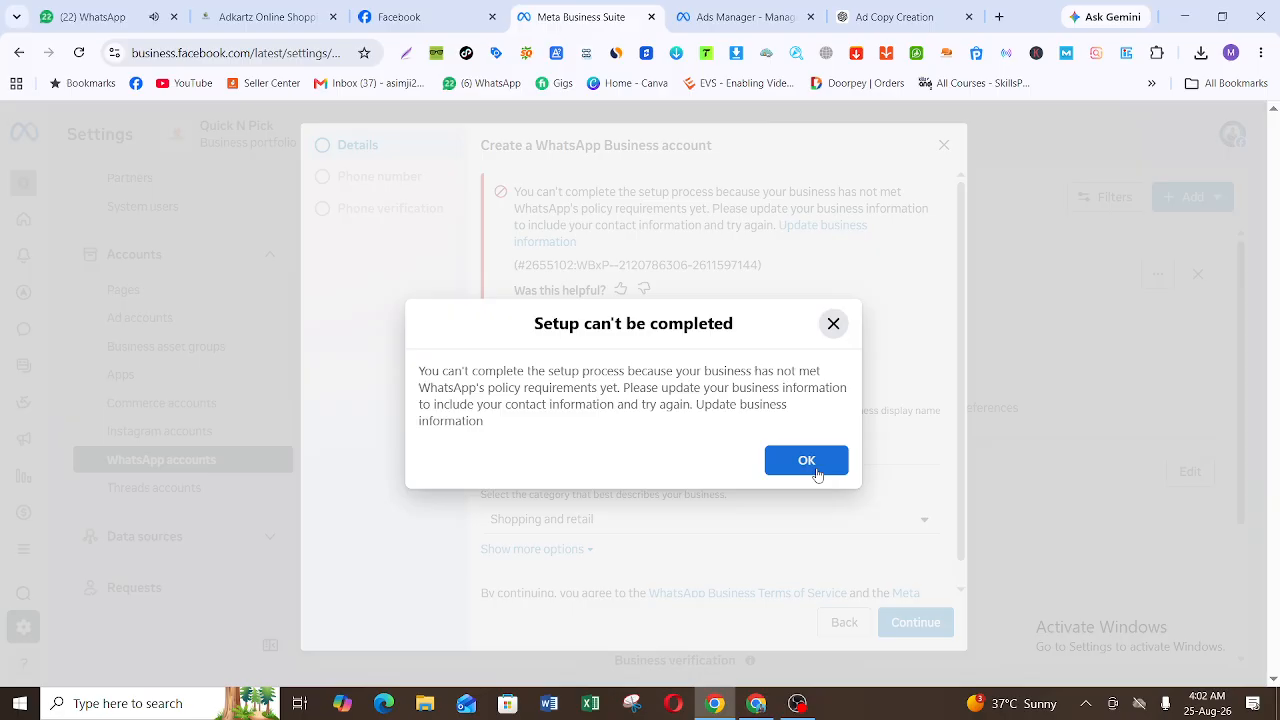
{"action": "left_click", "coordinate": [806, 461]}
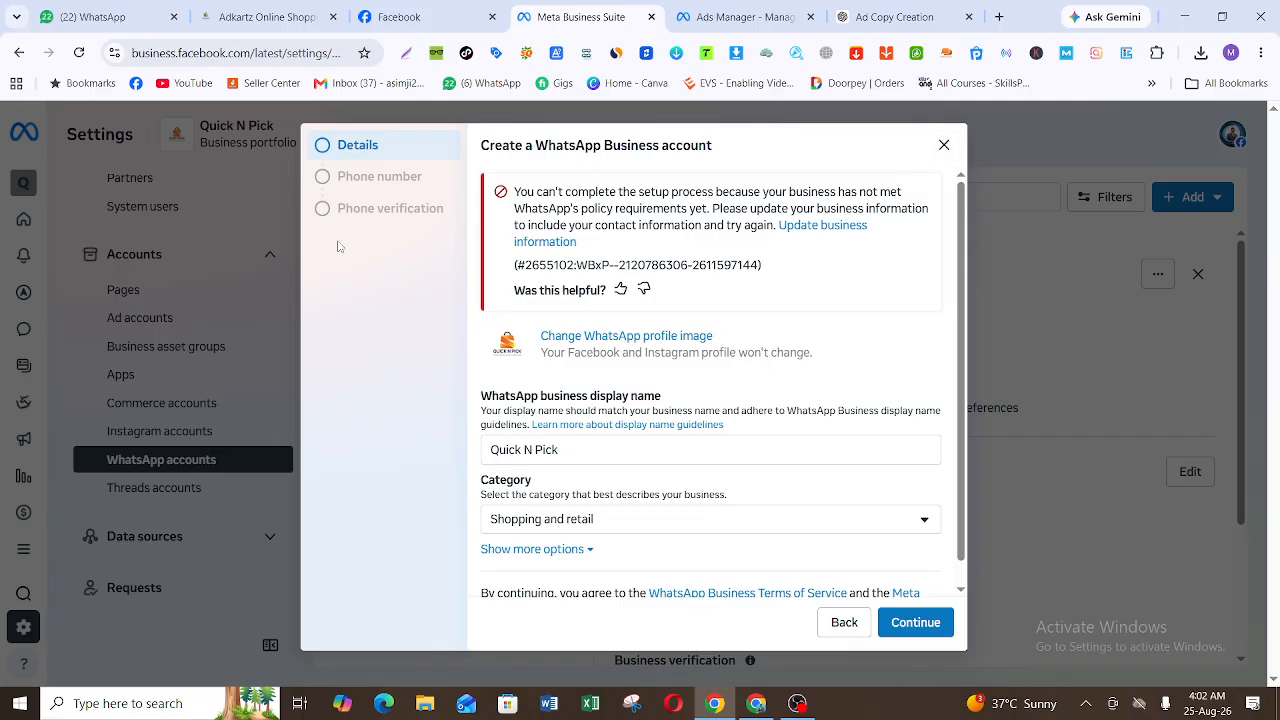
{"action": "left_click", "coordinate": [944, 146]}
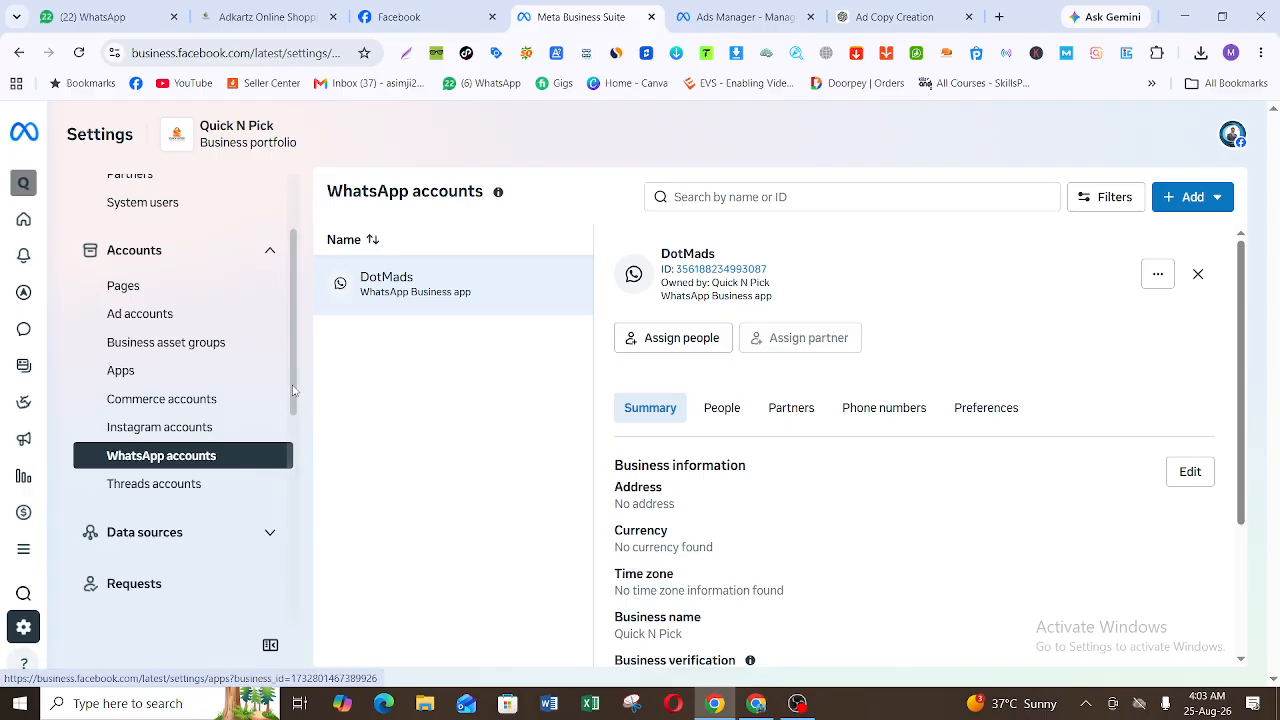
Step: Open the Ad accounts settings and view the details of the quicknpick and Quick n pick ad accounts
{"action": "left_click_drag", "start_coordinate": [290, 388], "coordinate": [297, 410]}
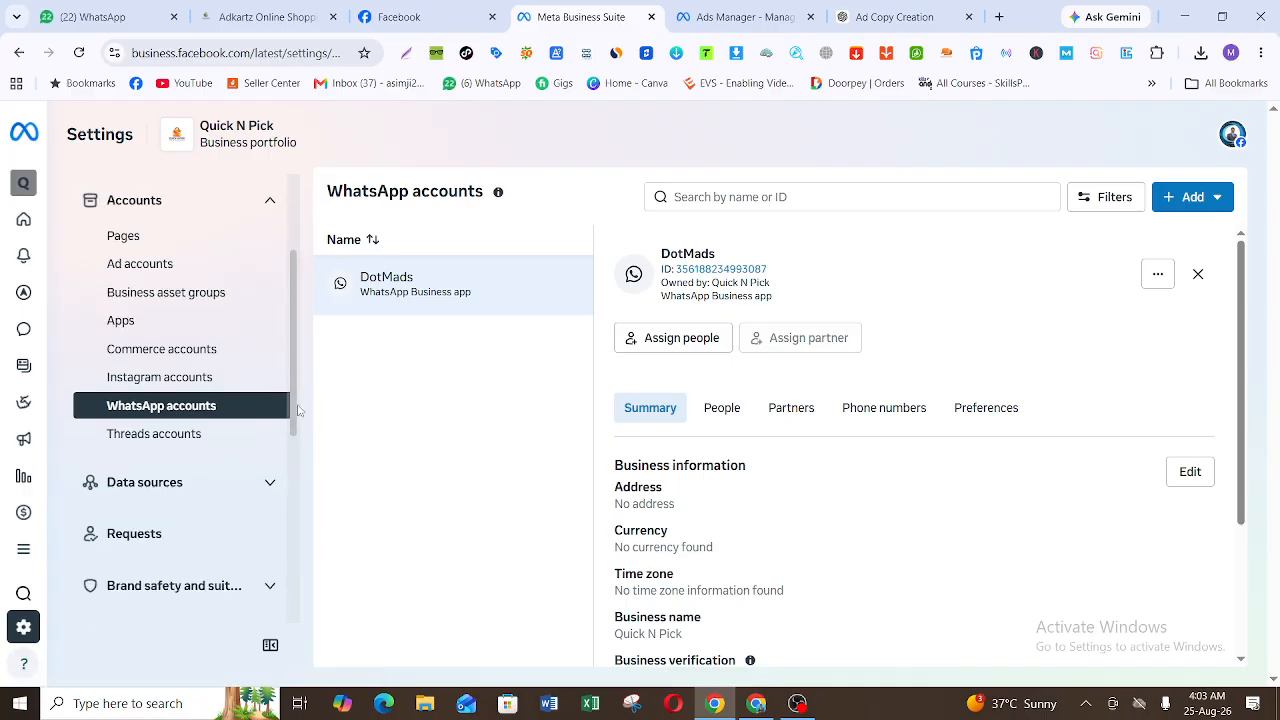
{"action": "left_click", "coordinate": [220, 277]}
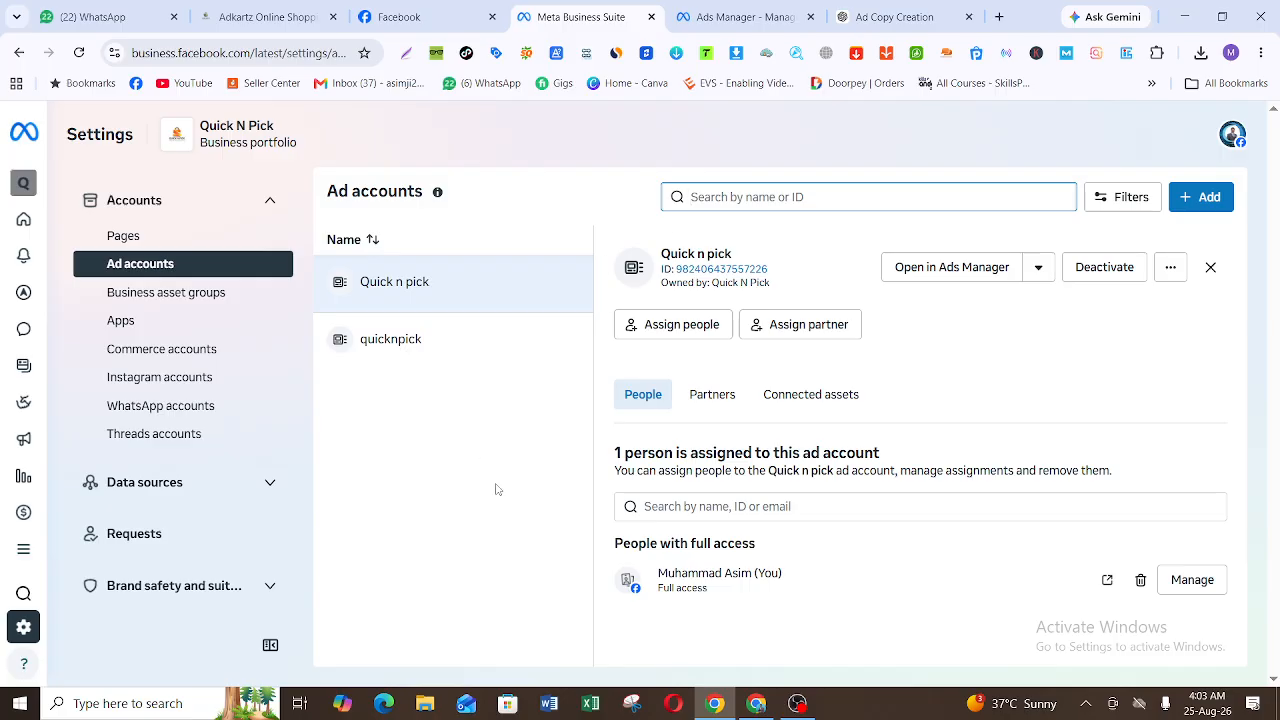
{"action": "left_click", "coordinate": [461, 344]}
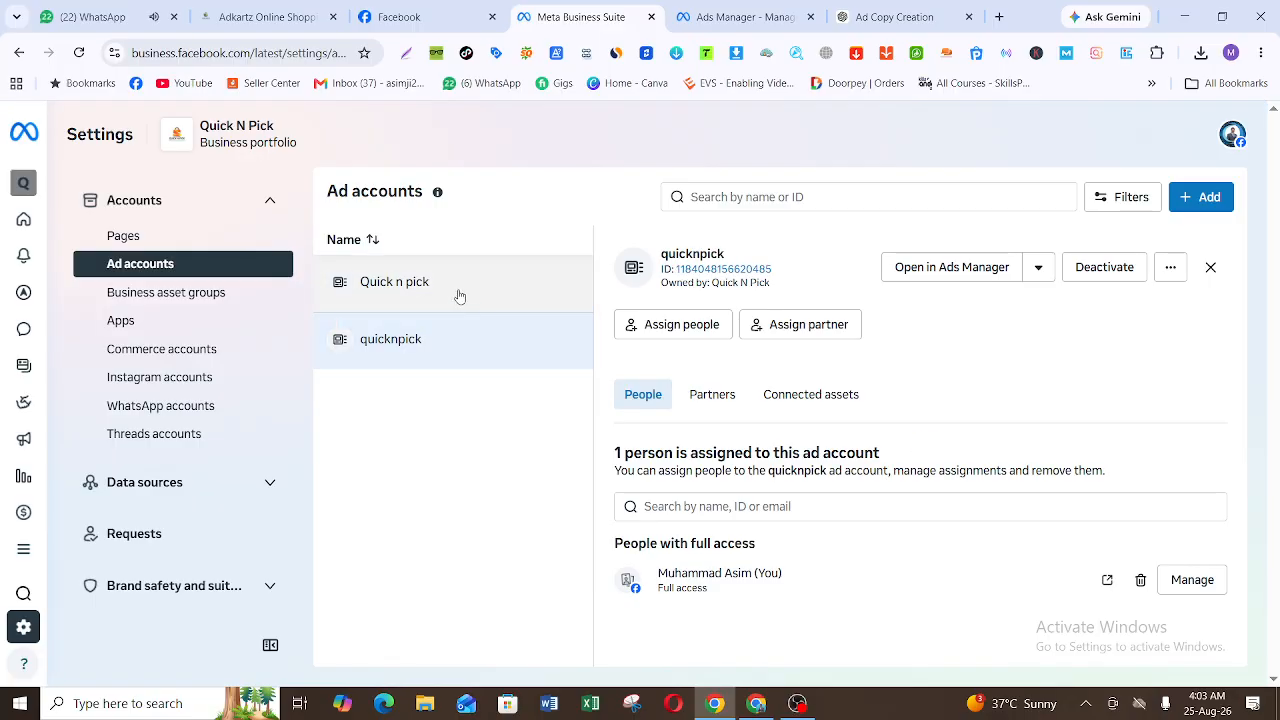
{"action": "left_click", "coordinate": [459, 296]}
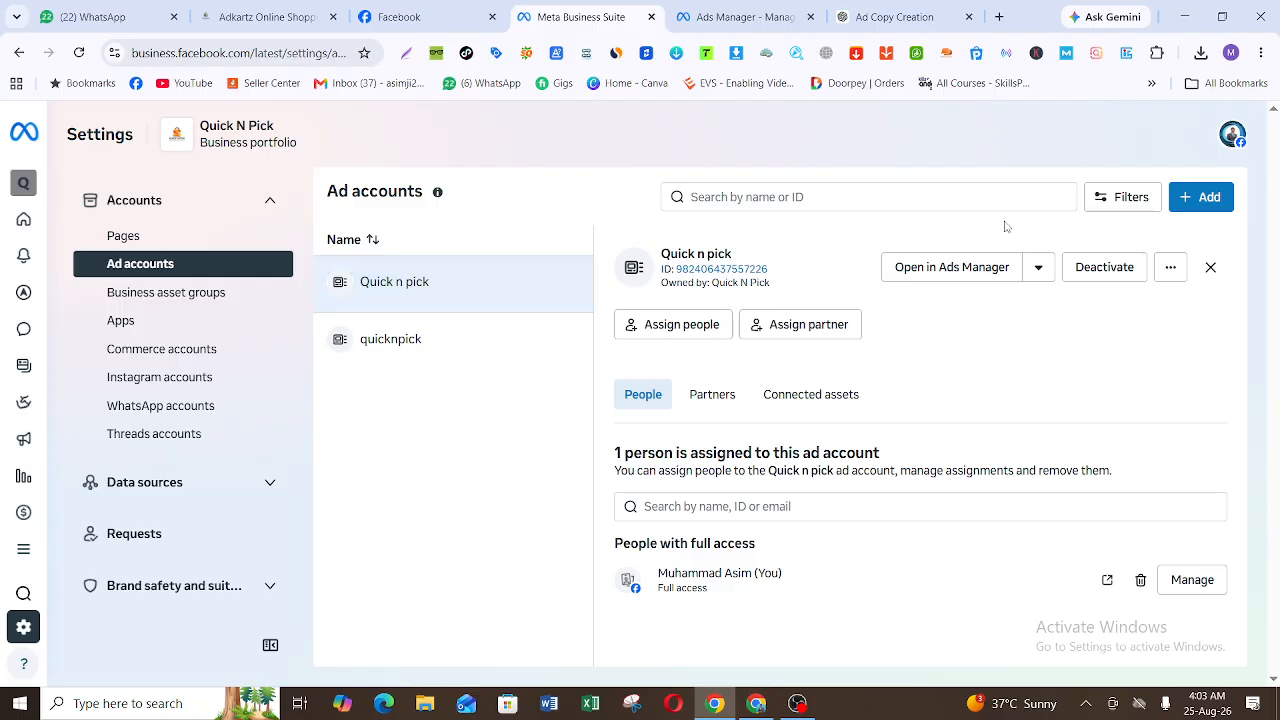
Step: Start creating a new ad account for the portfolio and name it Quick N Pick Shopify
{"action": "left_click", "coordinate": [1199, 196]}
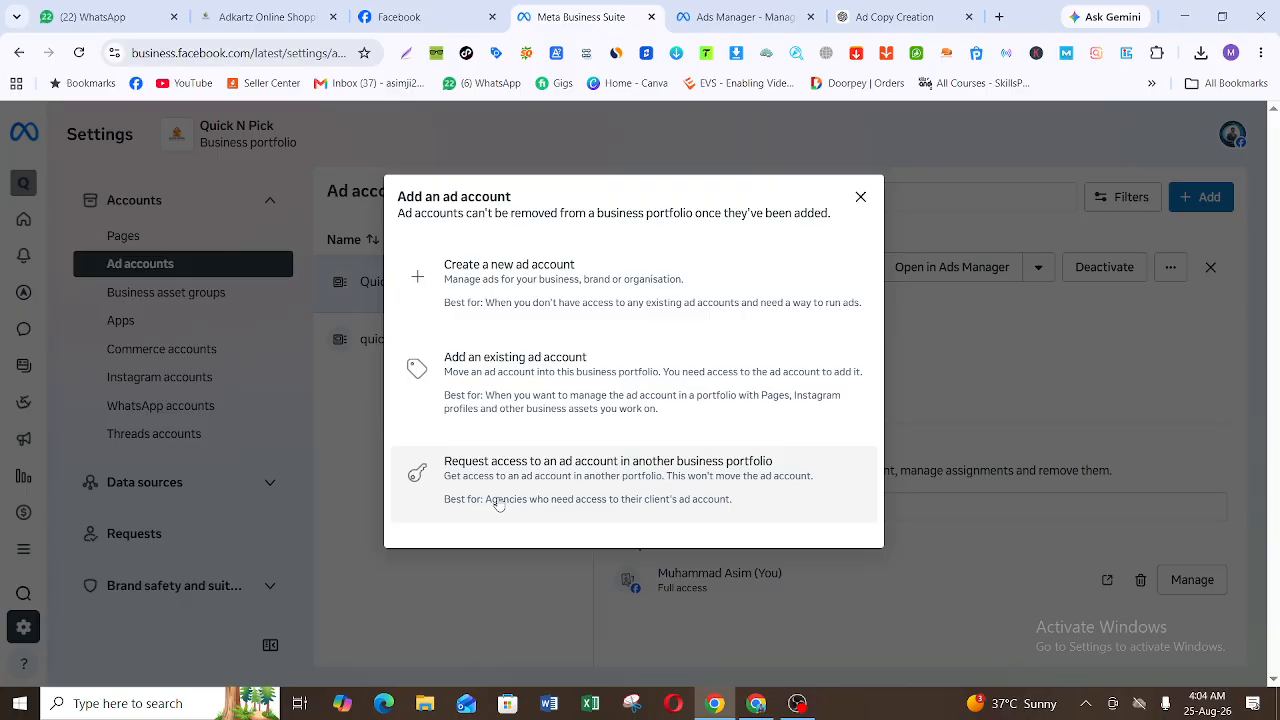
{"action": "left_click", "coordinate": [607, 284]}
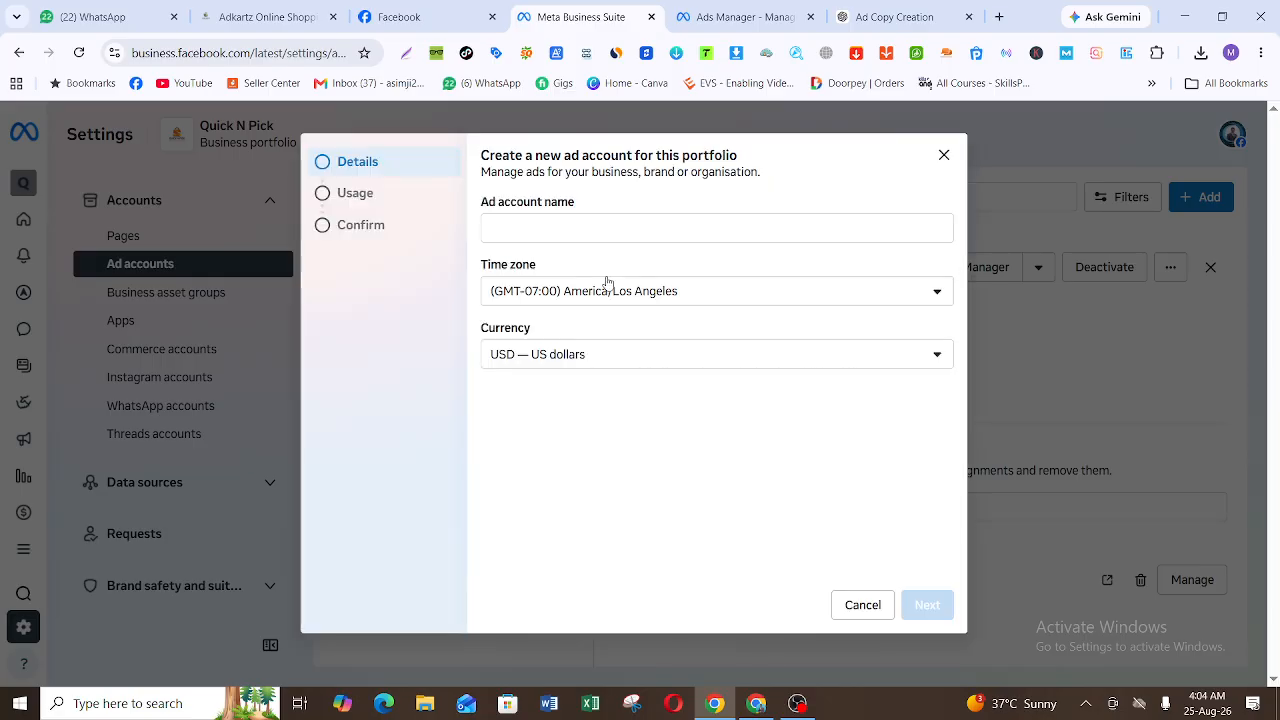
{"action": "left_click", "coordinate": [635, 226]}
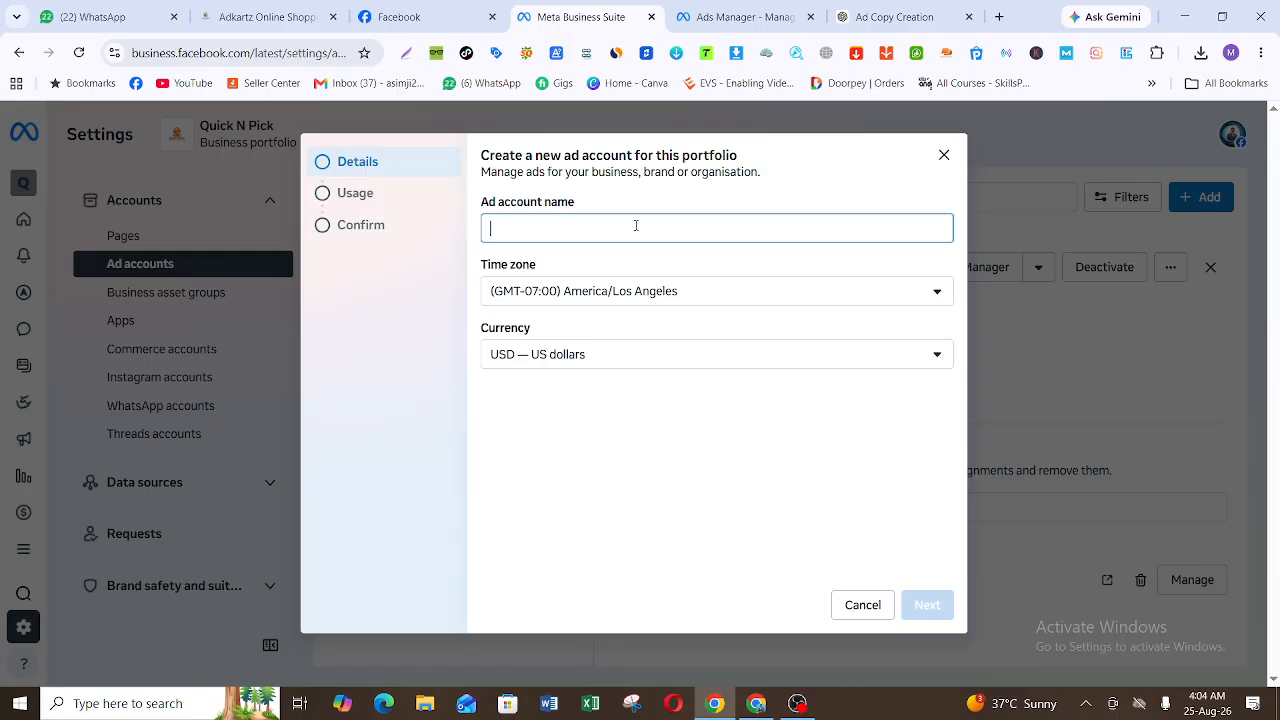
{"action": "type", "text": "Quick "}
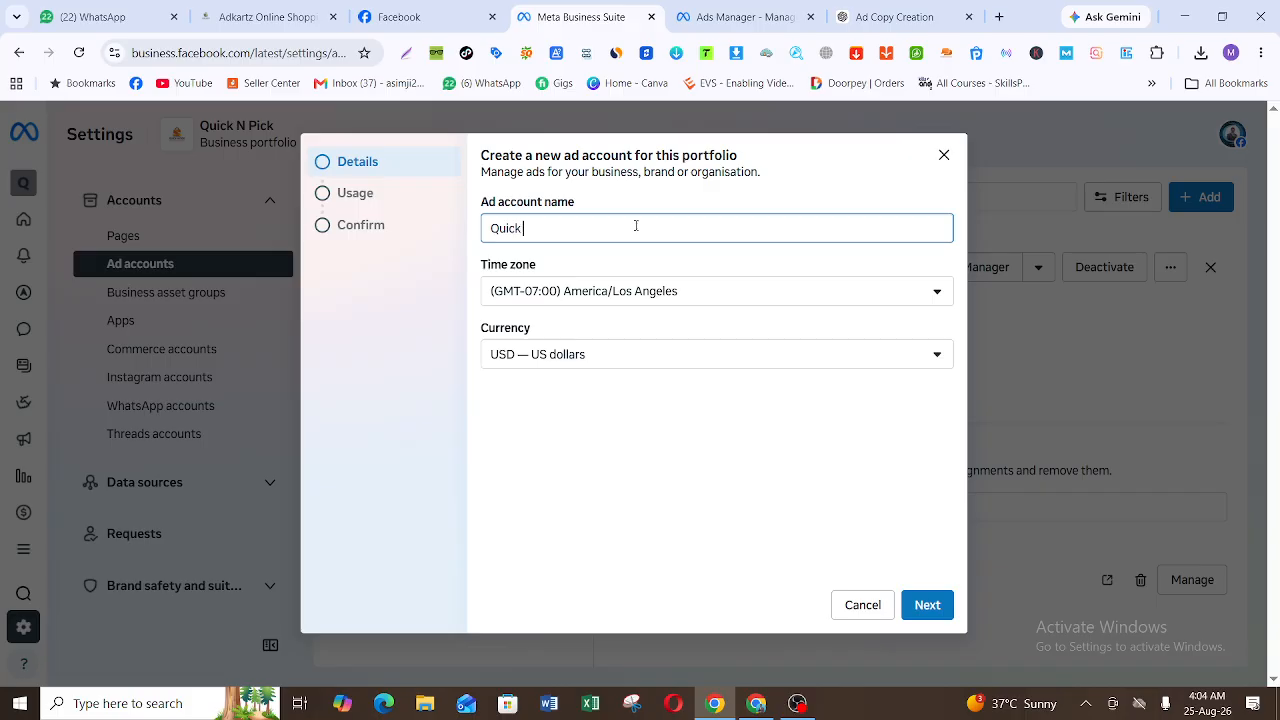
{"action": "type", "text": "N Pick Shopify"}
Step: Set the new ad account's time zone to (GMT+05:00) Asia/Karachi
{"action": "left_click", "coordinate": [645, 300]}
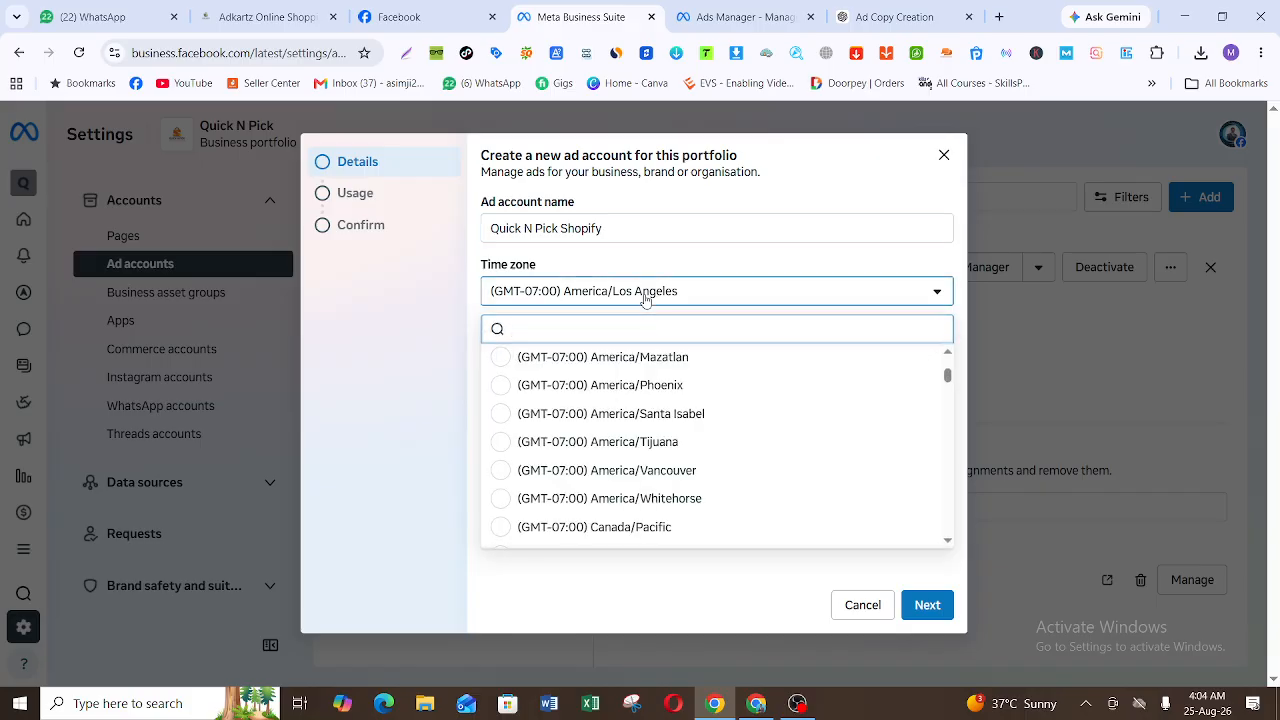
{"action": "type", "text": "asia"}
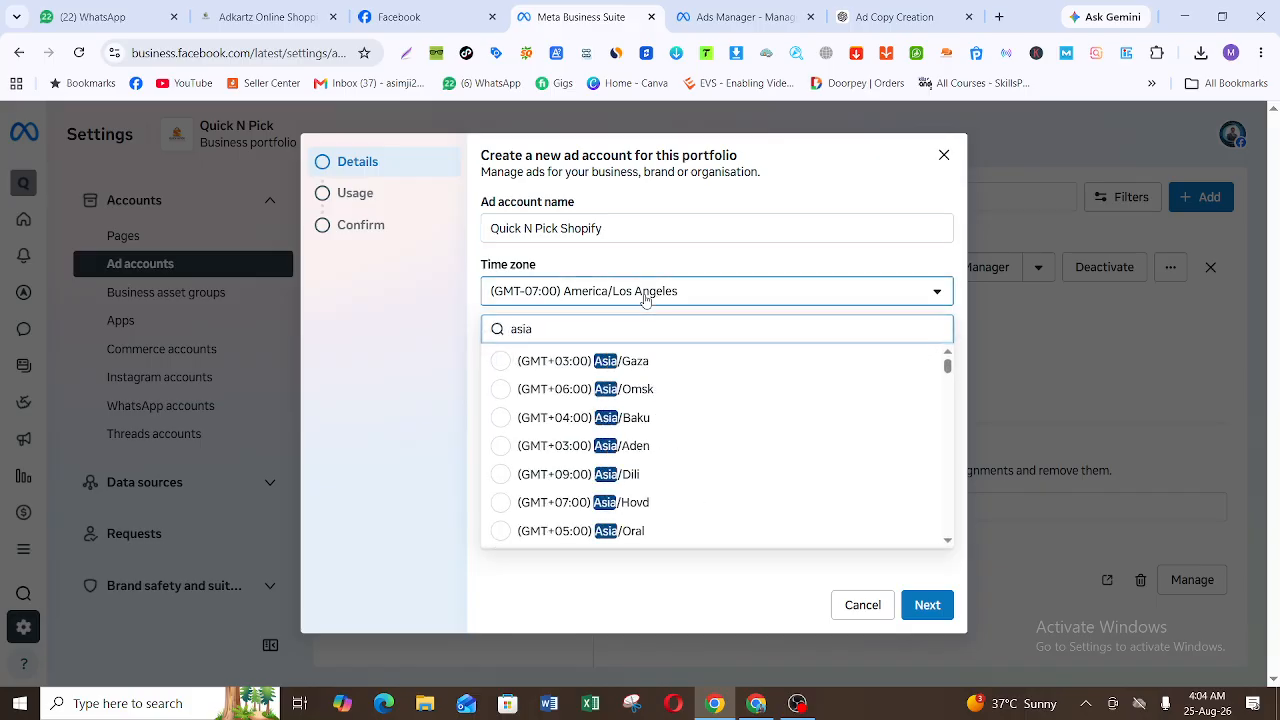
{"action": "key", "text": "BackSpace"}
{"action": "key", "text": "BackSpace"}
{"action": "key", "text": "BackSpace"}
{"action": "key", "text": "BackSpace"}
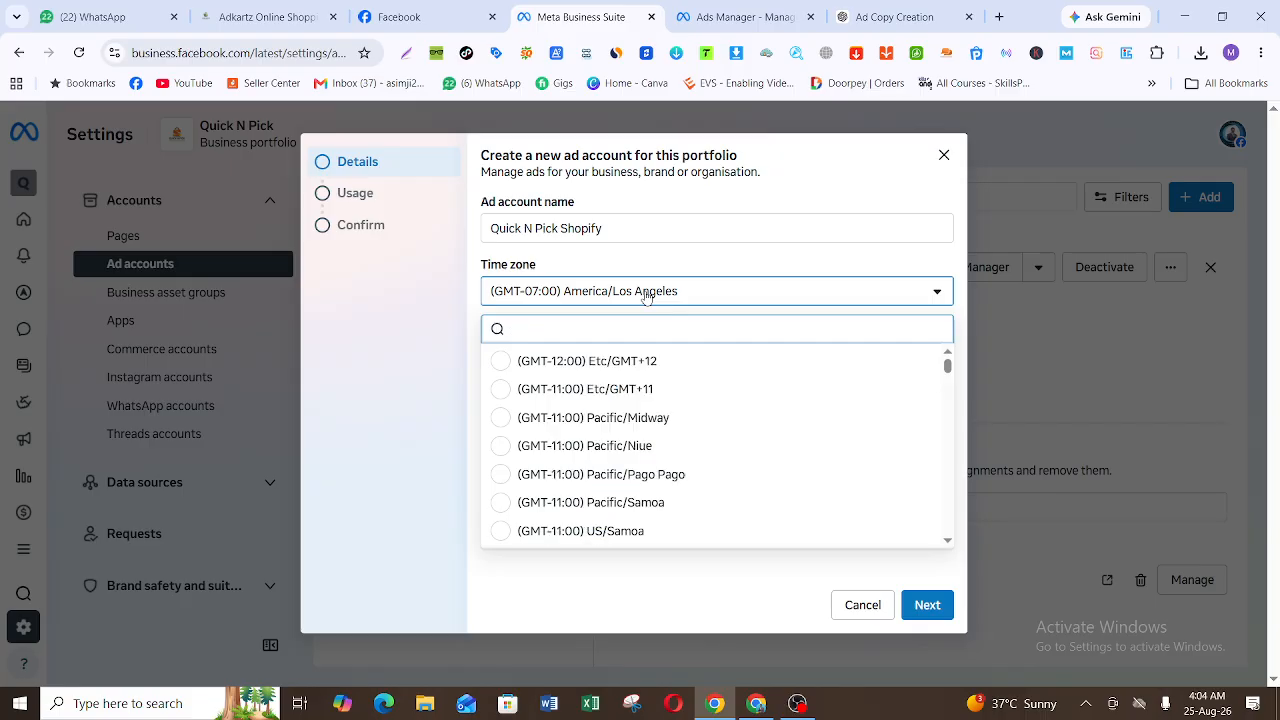
{"action": "type", "text": "kara"}
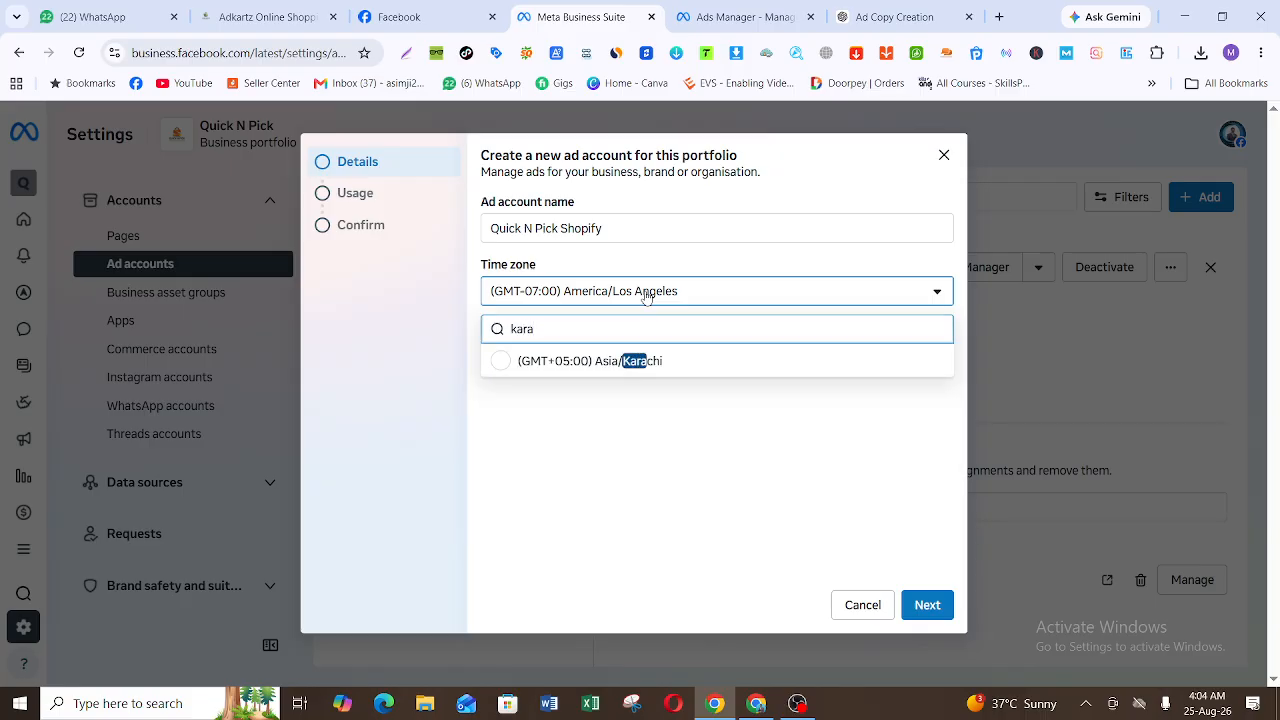
{"action": "left_click", "coordinate": [650, 366]}
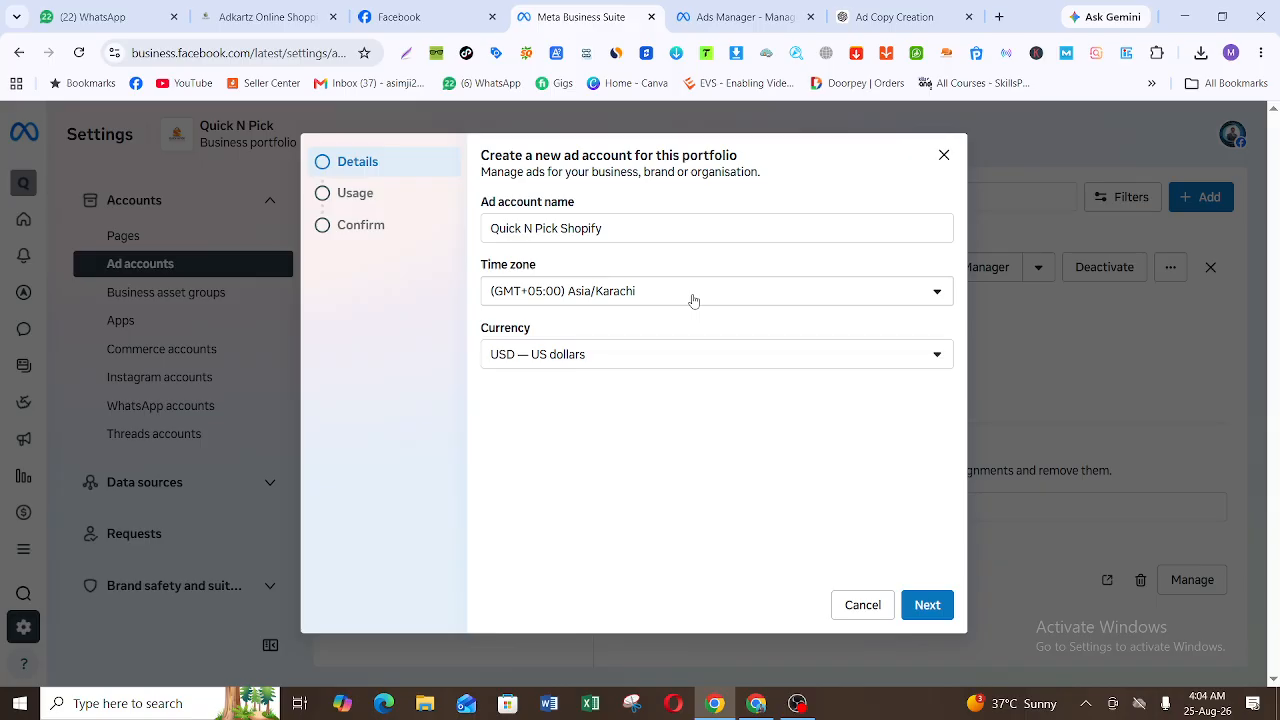
Step: Set the new ad account's currency to PKR — Pakistani Rupee
{"action": "left_click", "coordinate": [642, 350]}
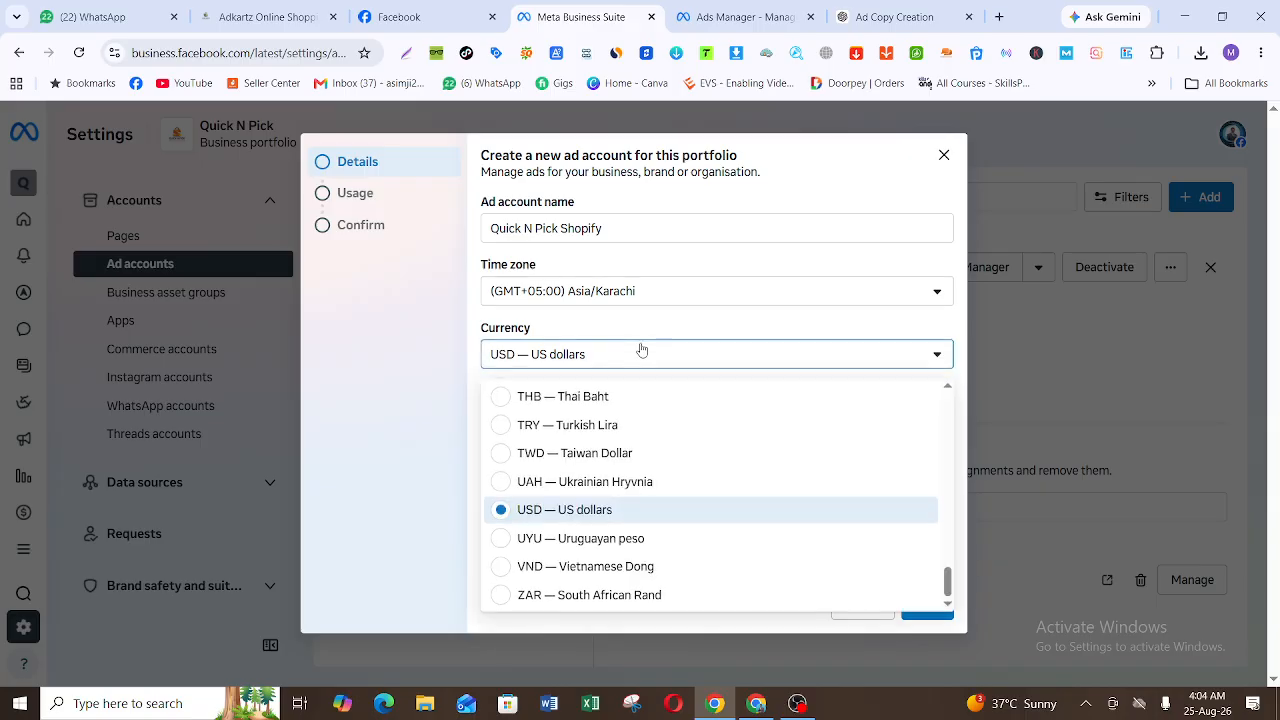
{"action": "scroll", "coordinate": [640, 450], "scroll_direction": "up", "scroll_amount": 3}
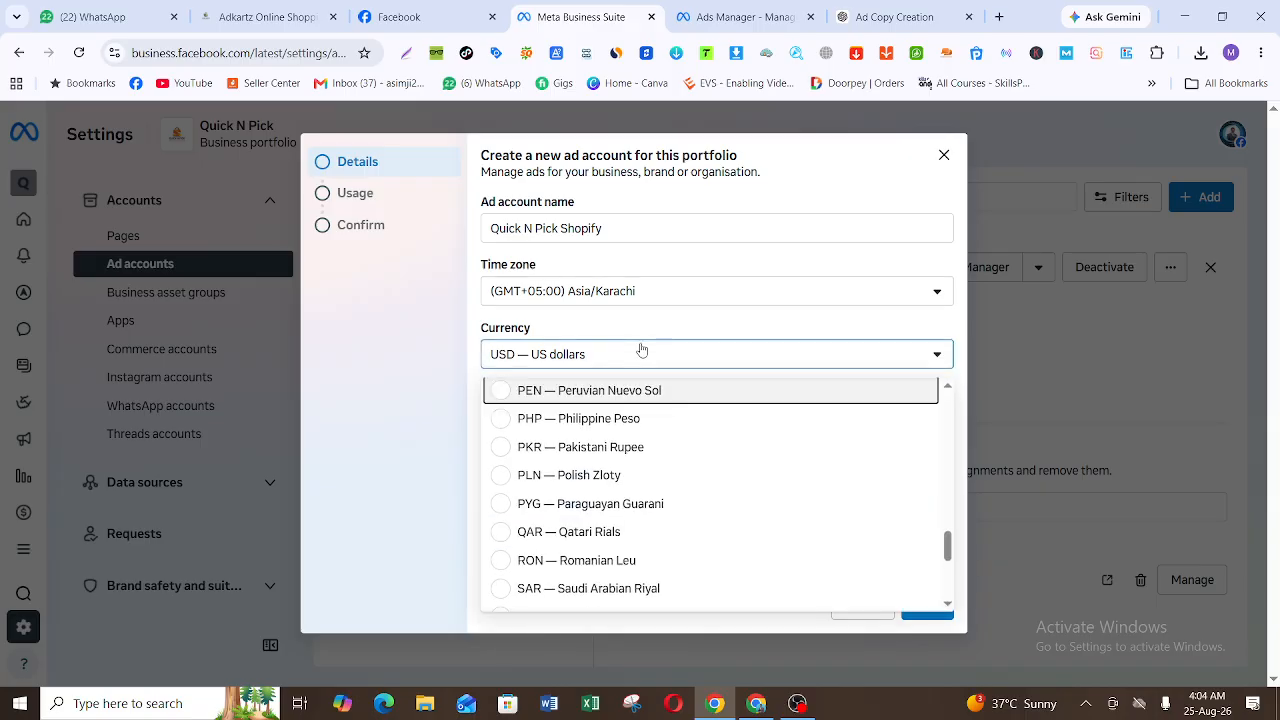
{"action": "left_click", "coordinate": [625, 455]}
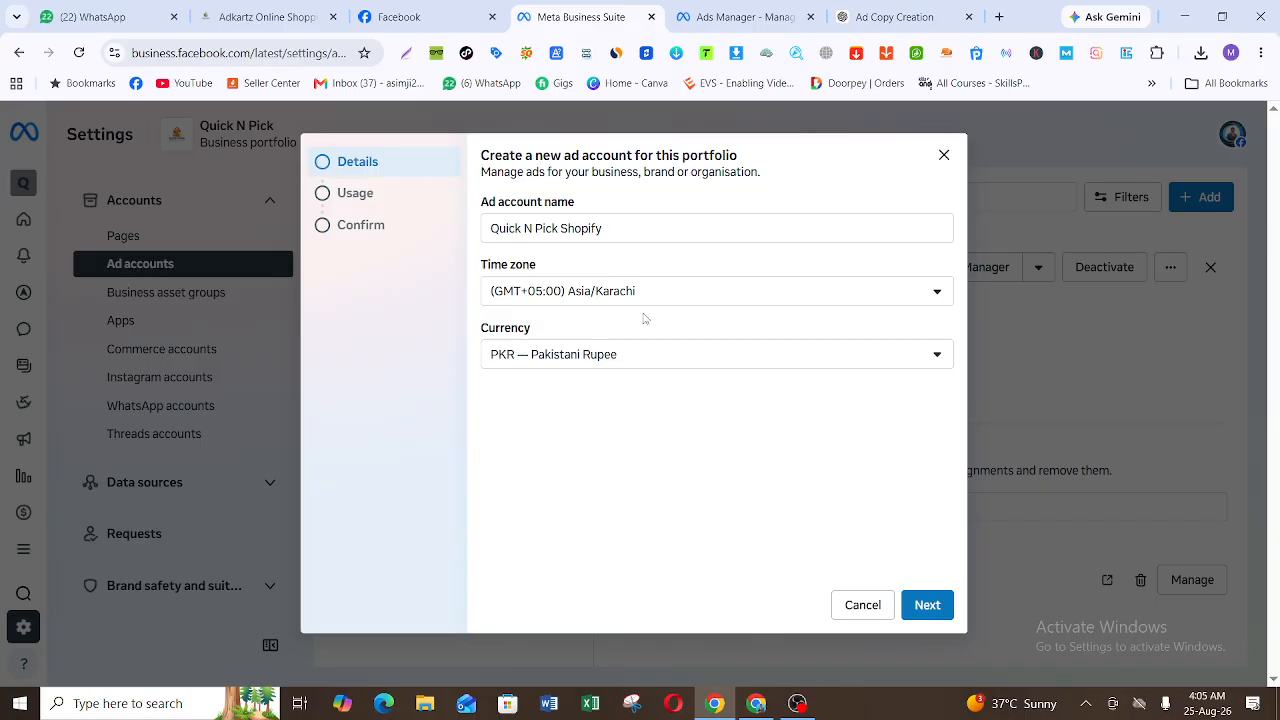
Step: Keep the ad account's usage as My business, agree to the Meta Commercial Terms and Advertising Policies, and create the ad account
{"action": "left_click", "coordinate": [929, 604]}
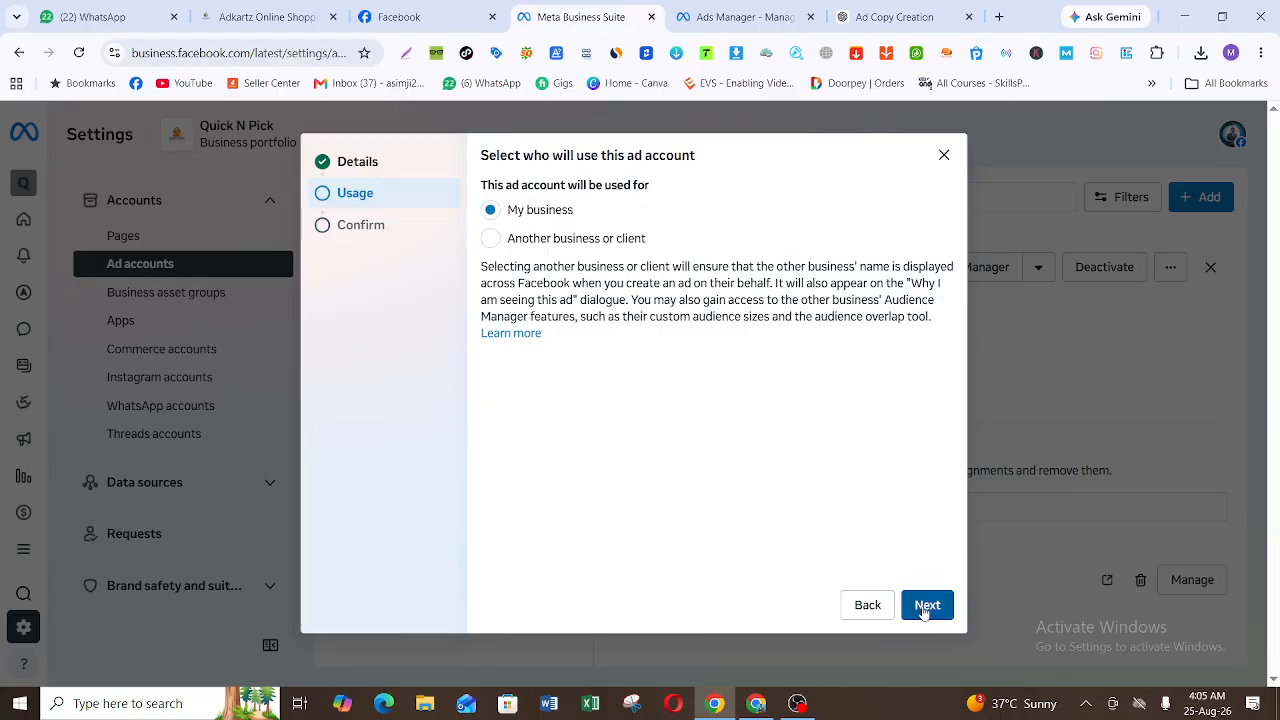
{"action": "left_click", "coordinate": [925, 610]}
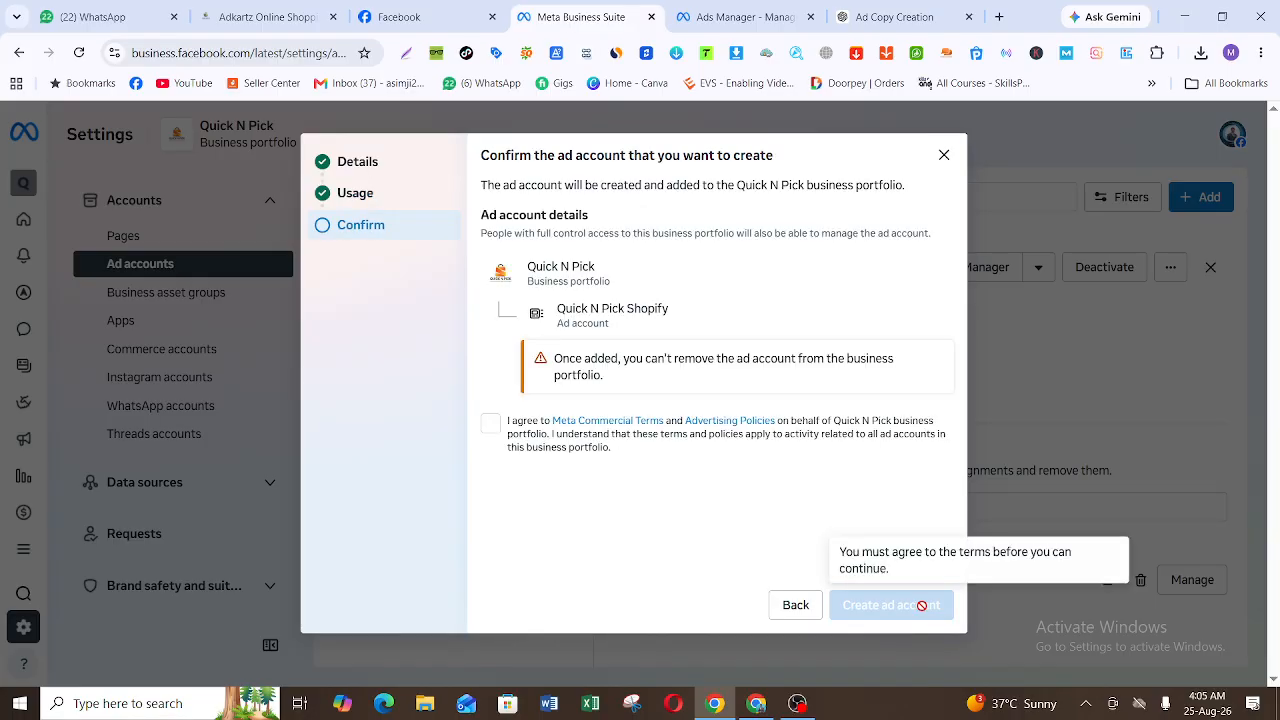
{"action": "left_click", "coordinate": [491, 425]}
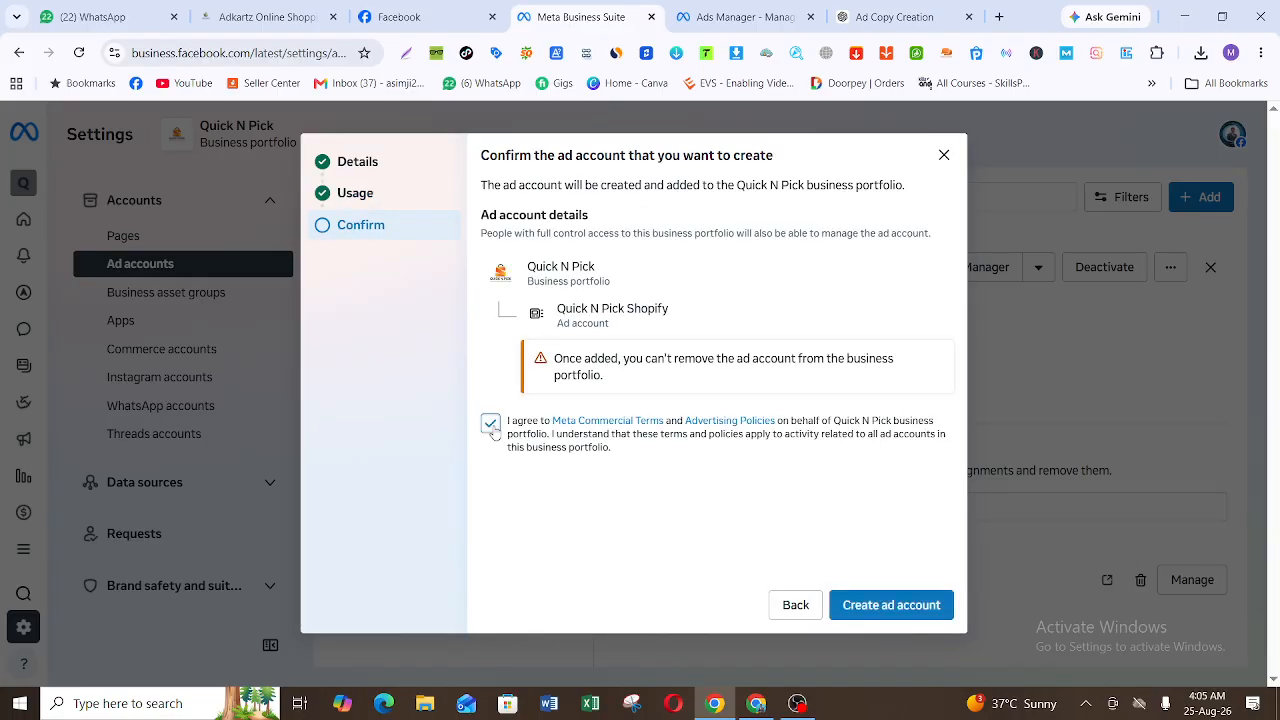
{"action": "left_click", "coordinate": [908, 608]}
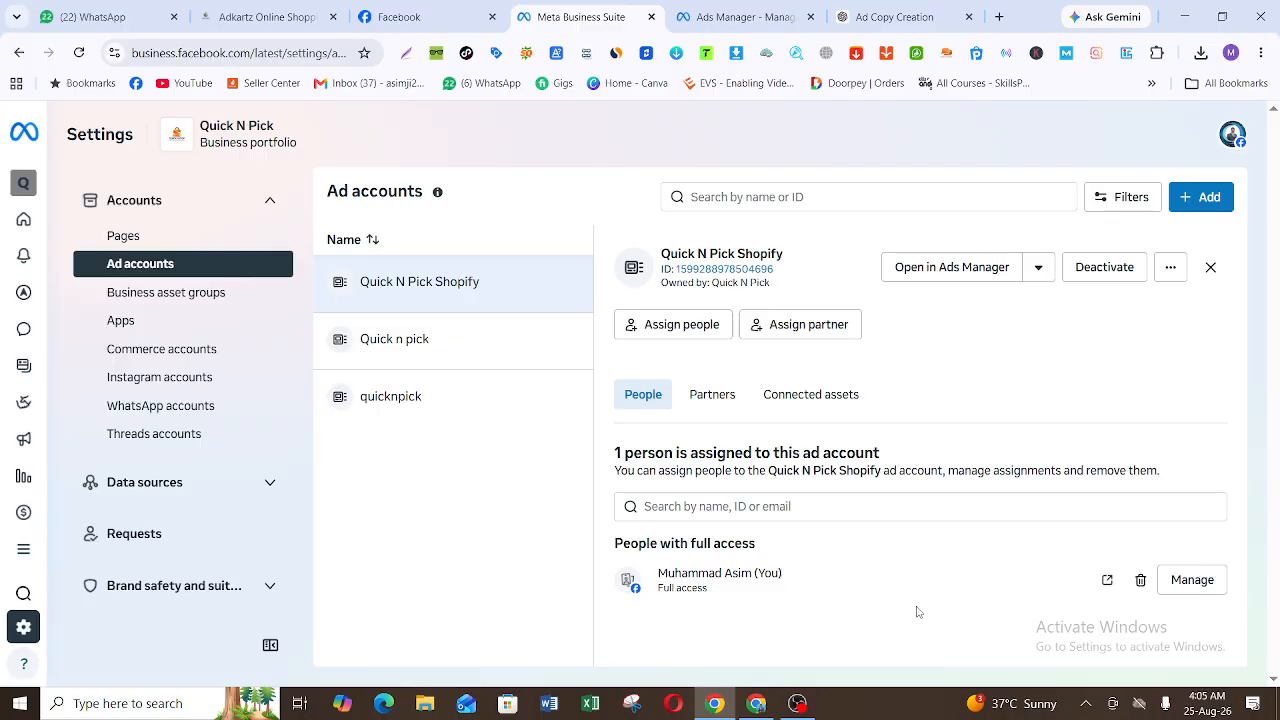
{"action": "left_click", "coordinate": [797, 703]}
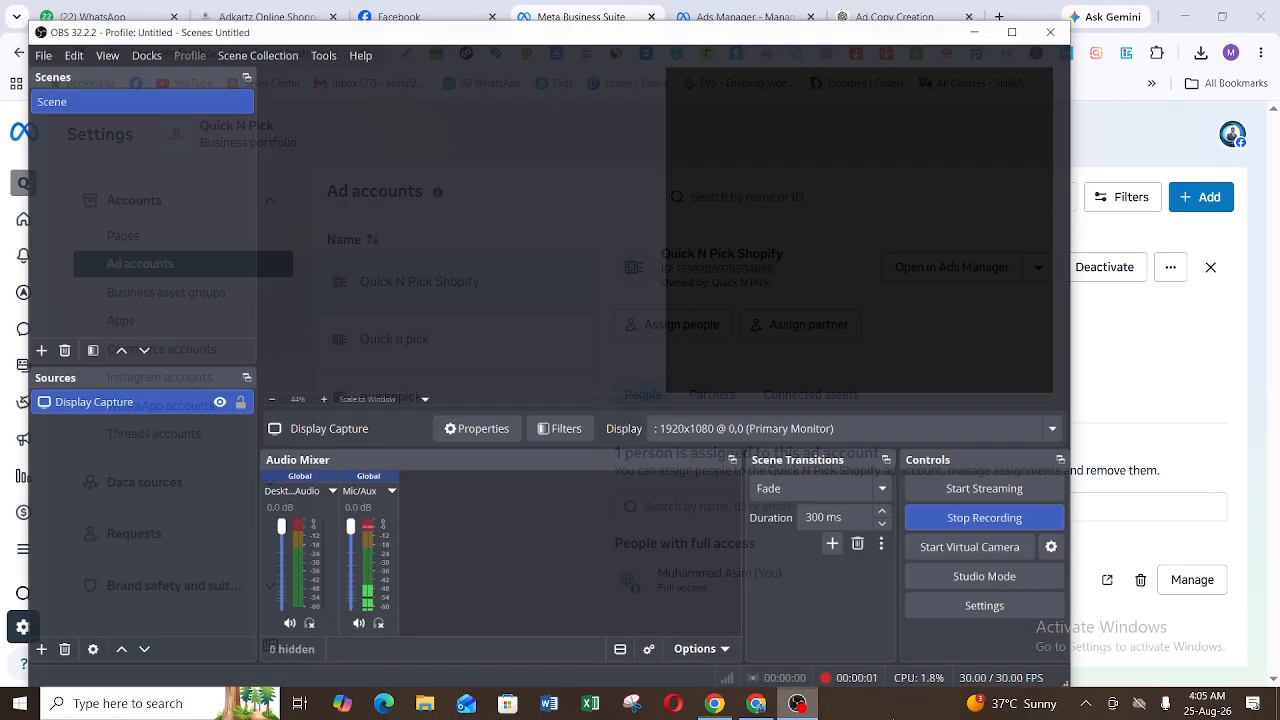